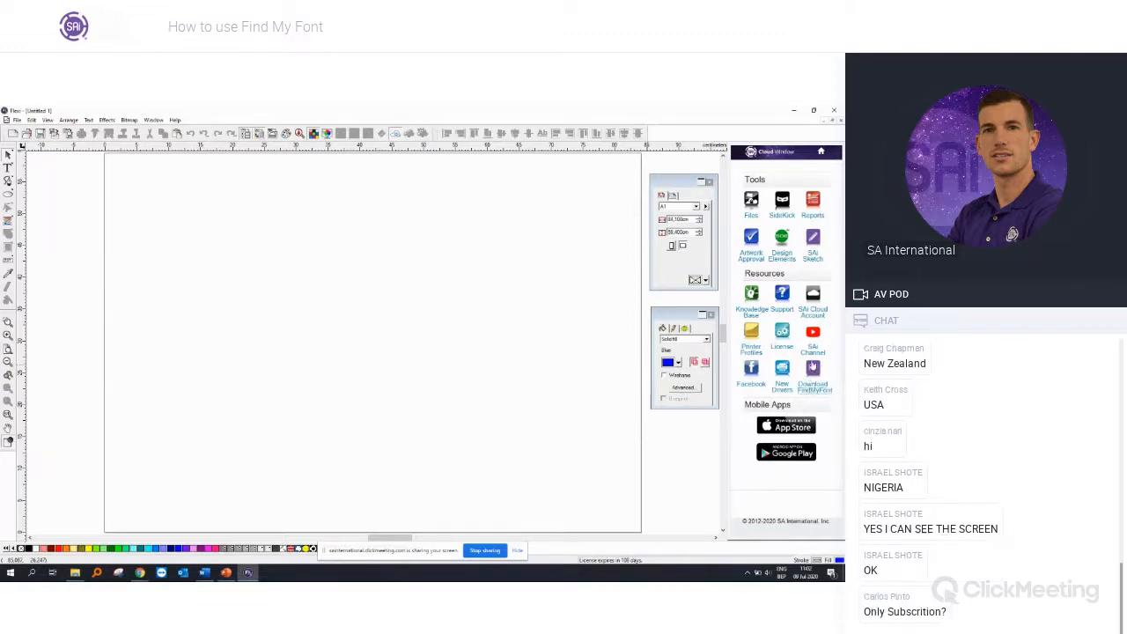
# Step: Open the FindMyFont download page from the Cloud resources, download the installer and launch it
pyautogui.click(817, 372)
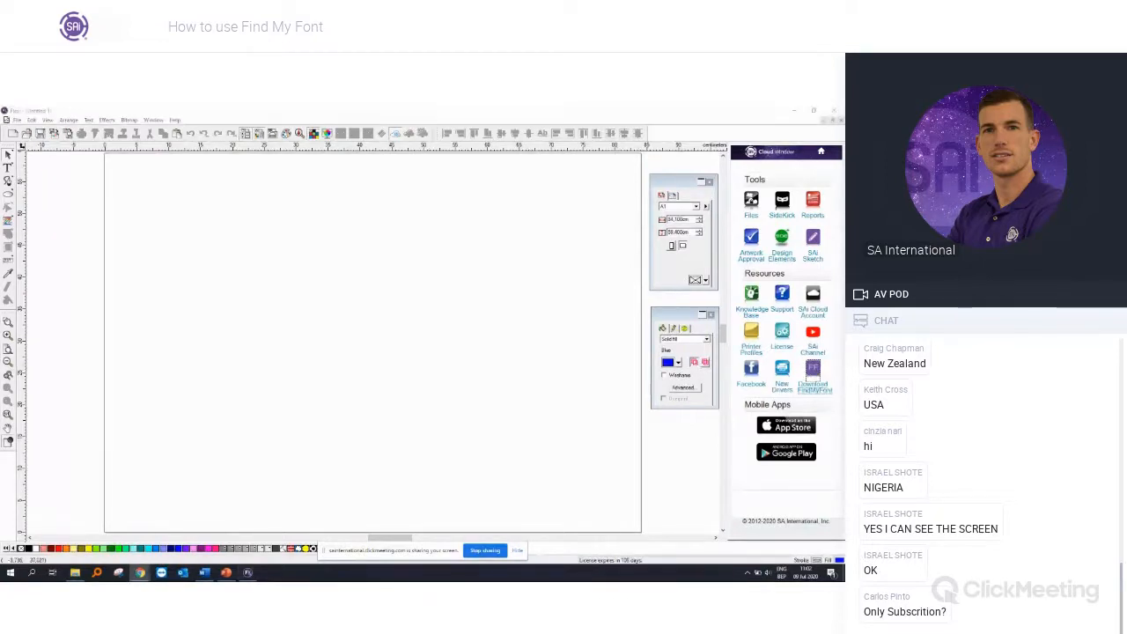
pyautogui.moveTo(308, 231); pyautogui.dragTo(453, 135)
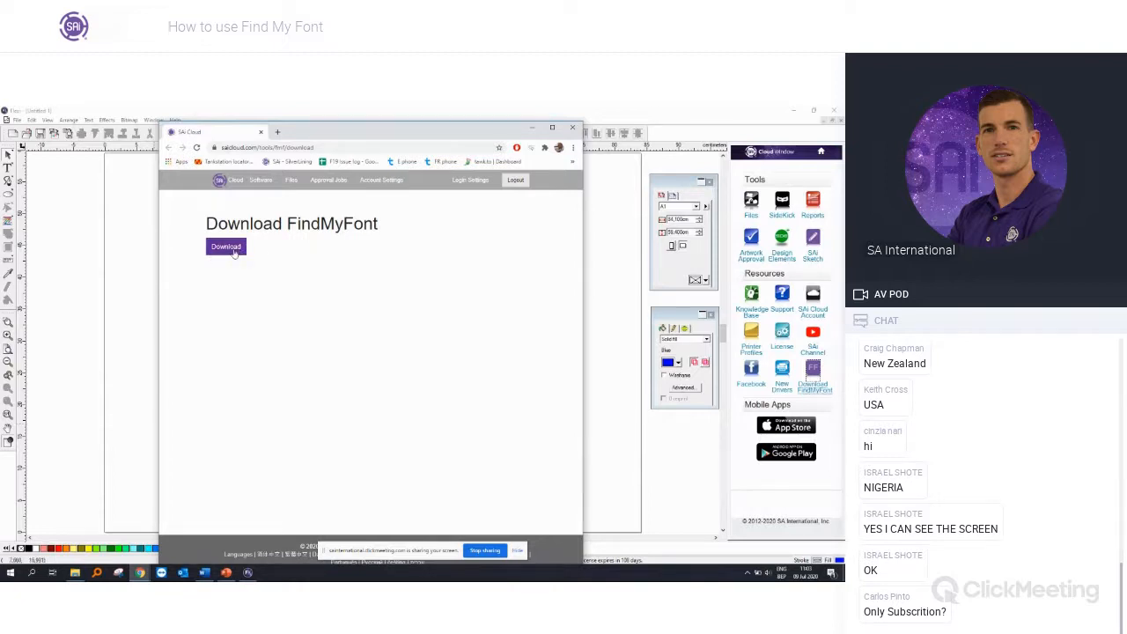
pyautogui.click(235, 251)
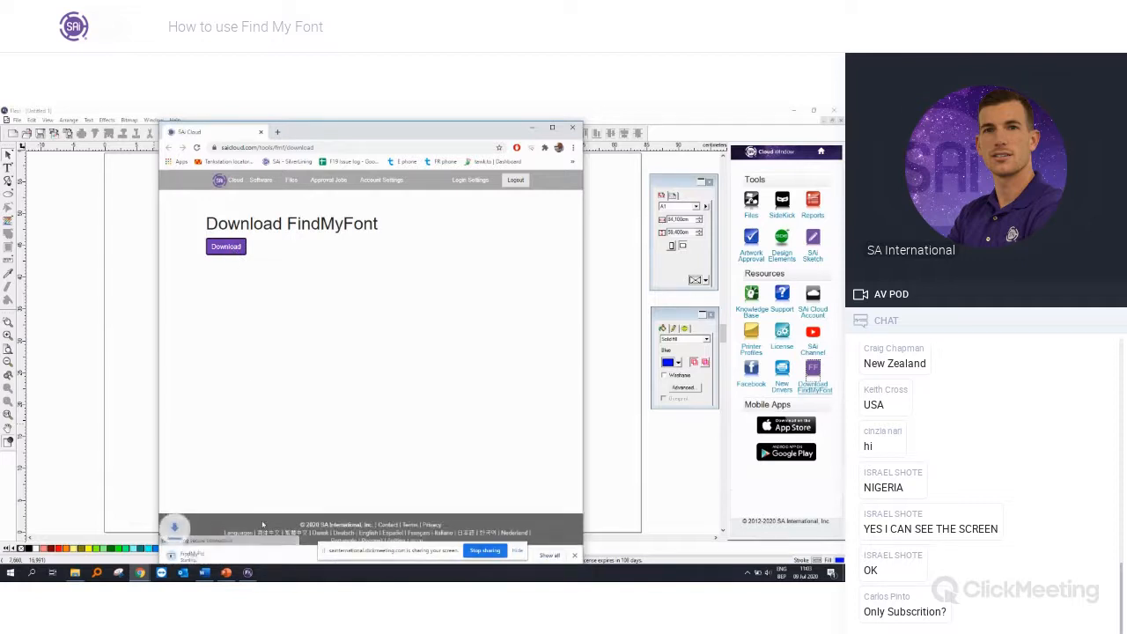
pyautogui.click(215, 557)
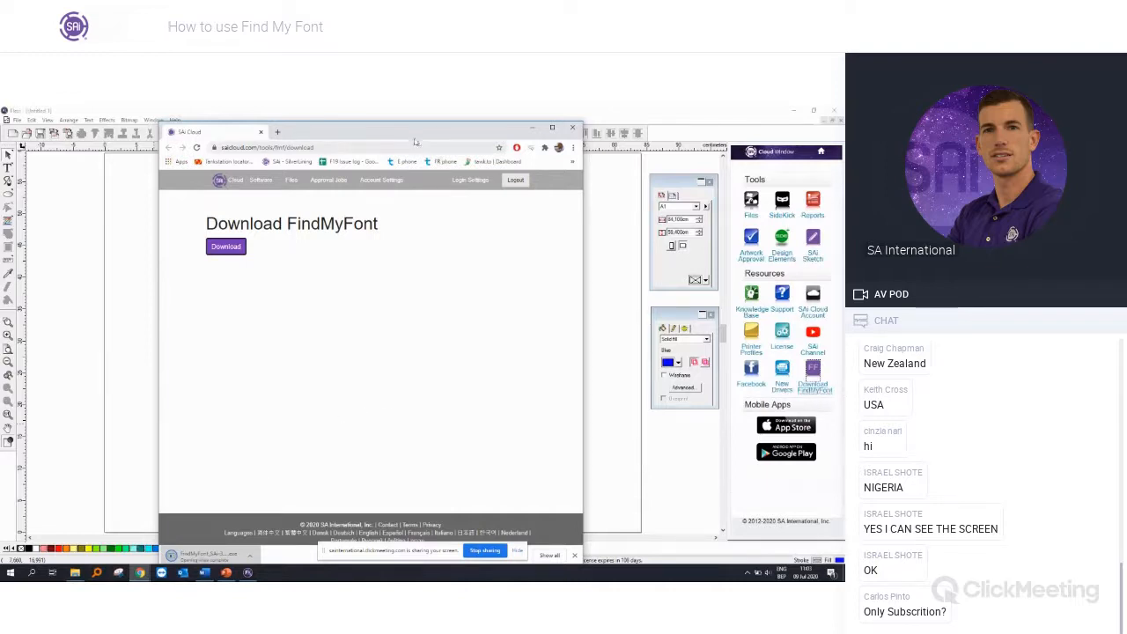
pyautogui.moveTo(414, 129); pyautogui.dragTo(415, 122)
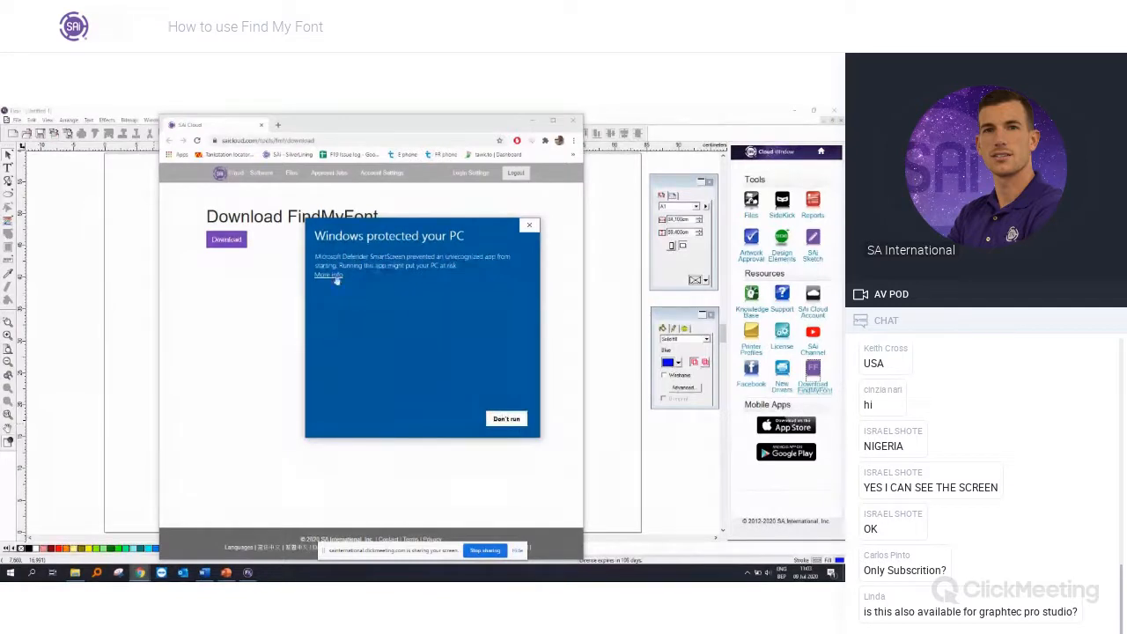
# Step: Allow the blocked installer to run anyway and install Find my Font SAi Edition with the default components
pyautogui.click(330, 275)
pyautogui.click(455, 419)
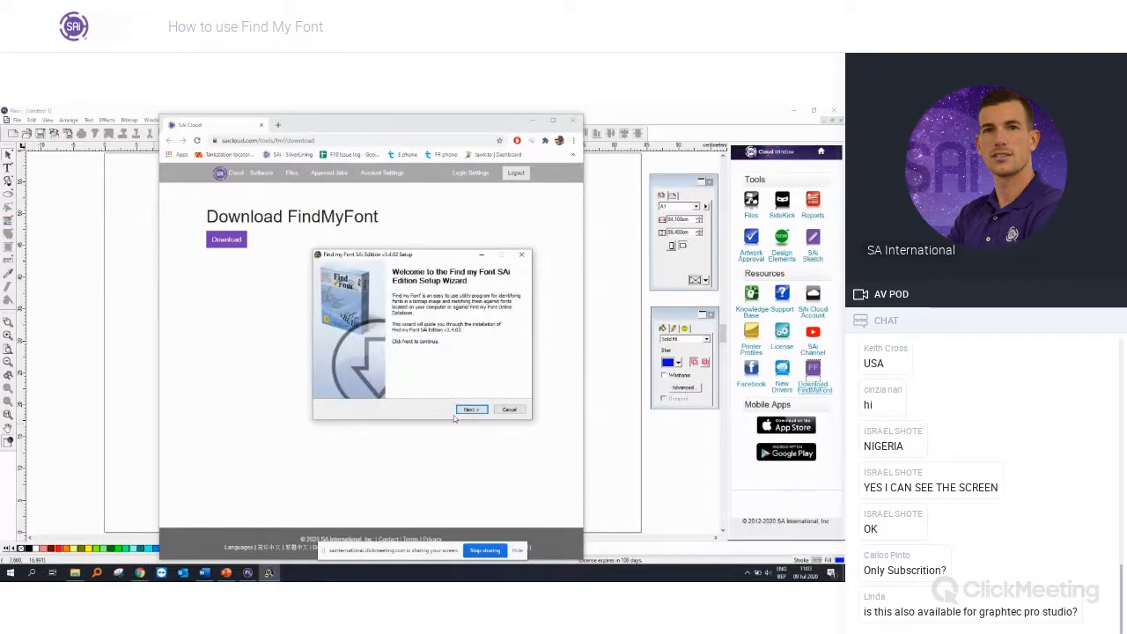
pyautogui.click(464, 408)
pyautogui.click(464, 407)
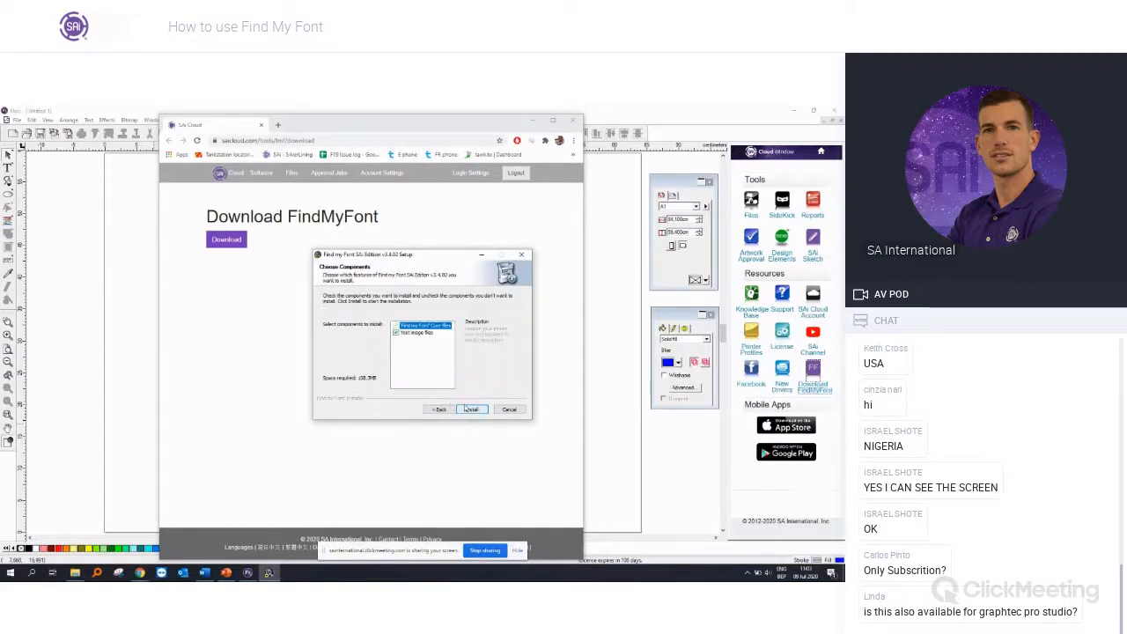
pyautogui.click(469, 409)
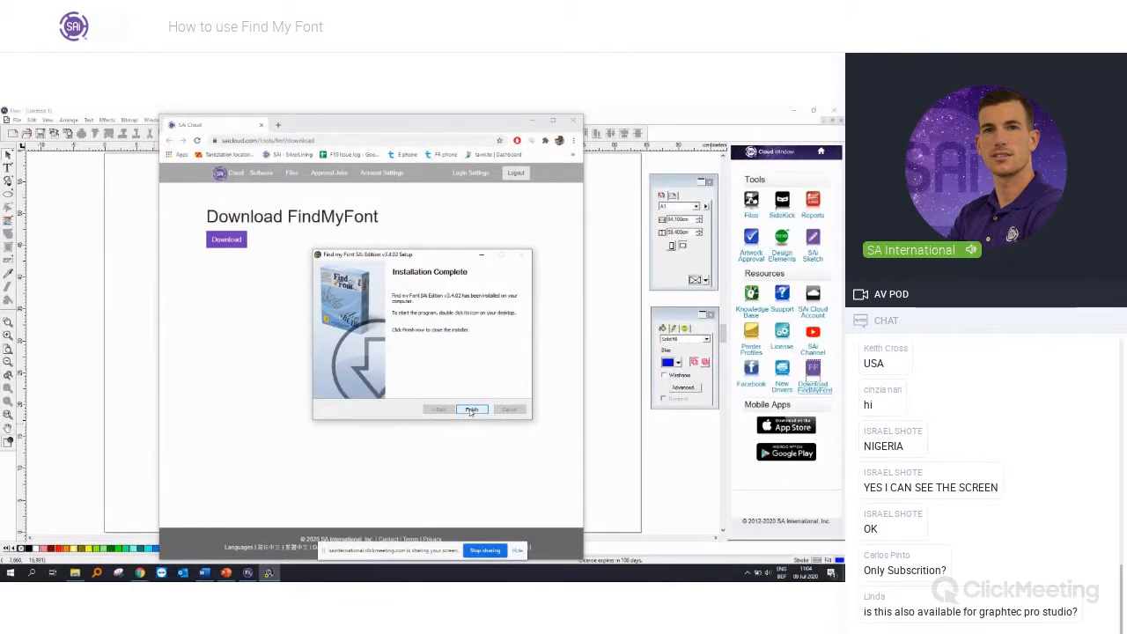
pyautogui.click(471, 410)
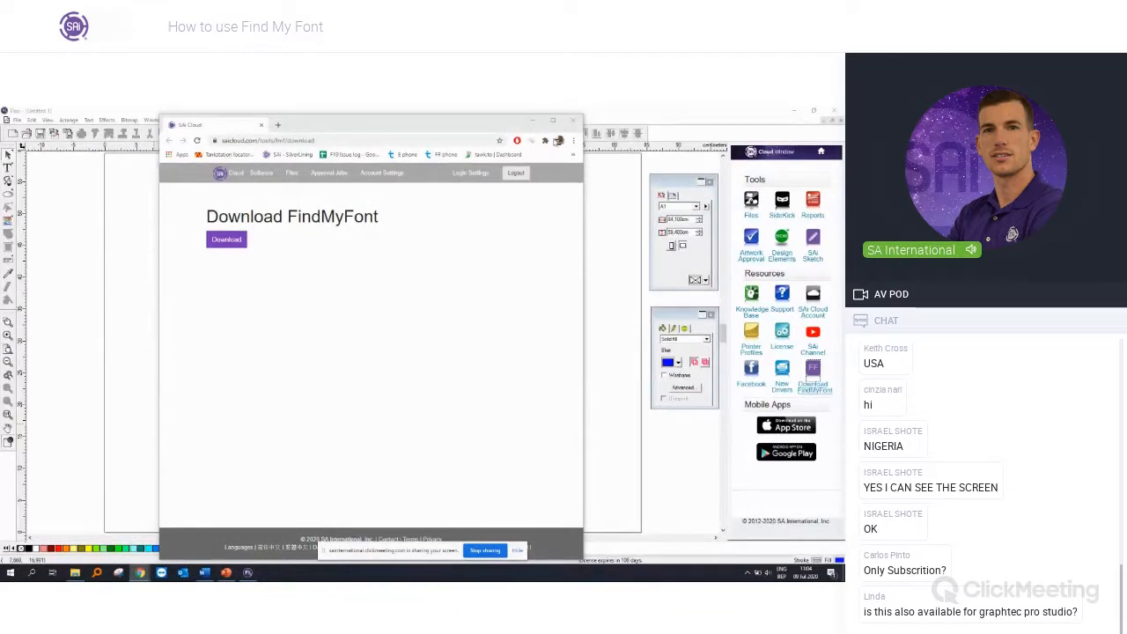
# Step: Close the browser, minimize the design program, and start Find my Font SAi Edition from the desktop with English as its language
pyautogui.click(573, 121)
pyautogui.click(794, 110)
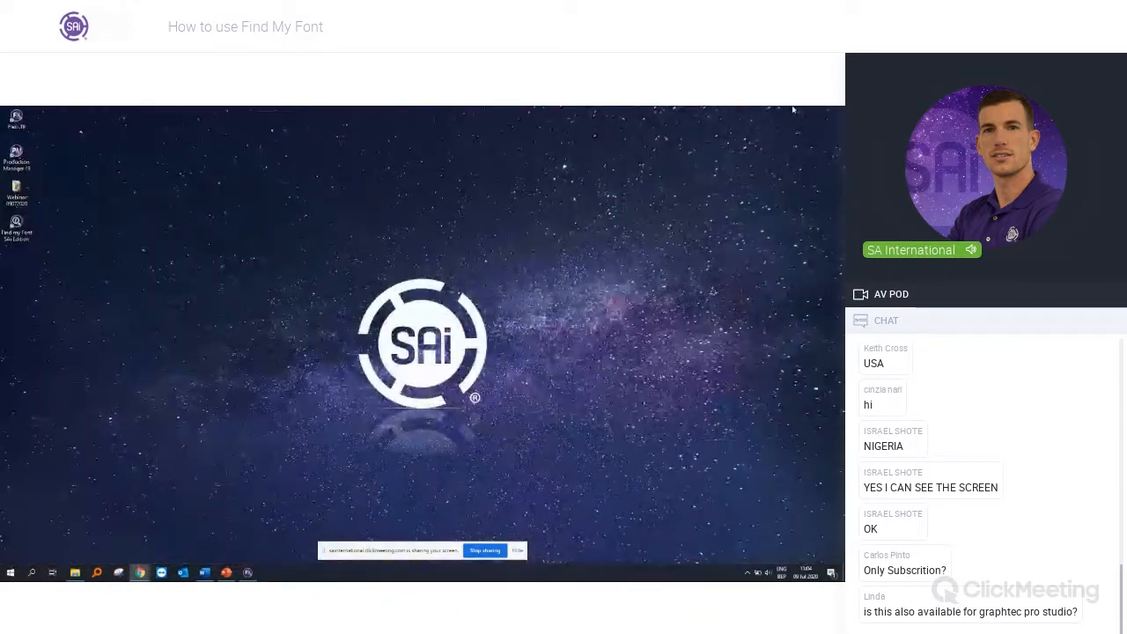
pyautogui.doubleClick(29, 228)
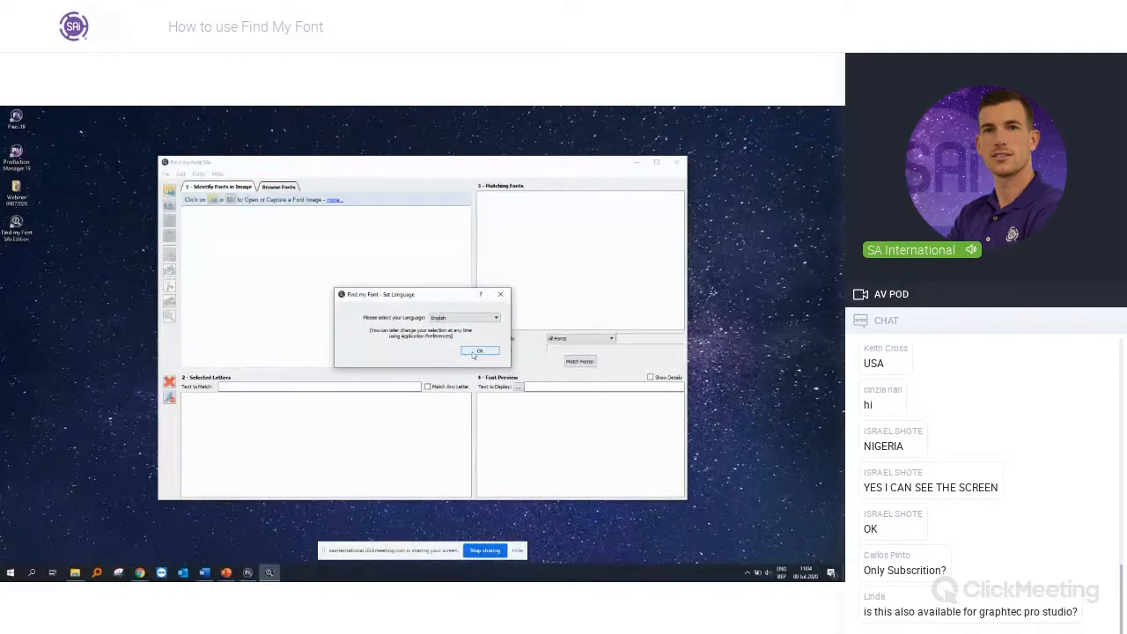
pyautogui.click(473, 352)
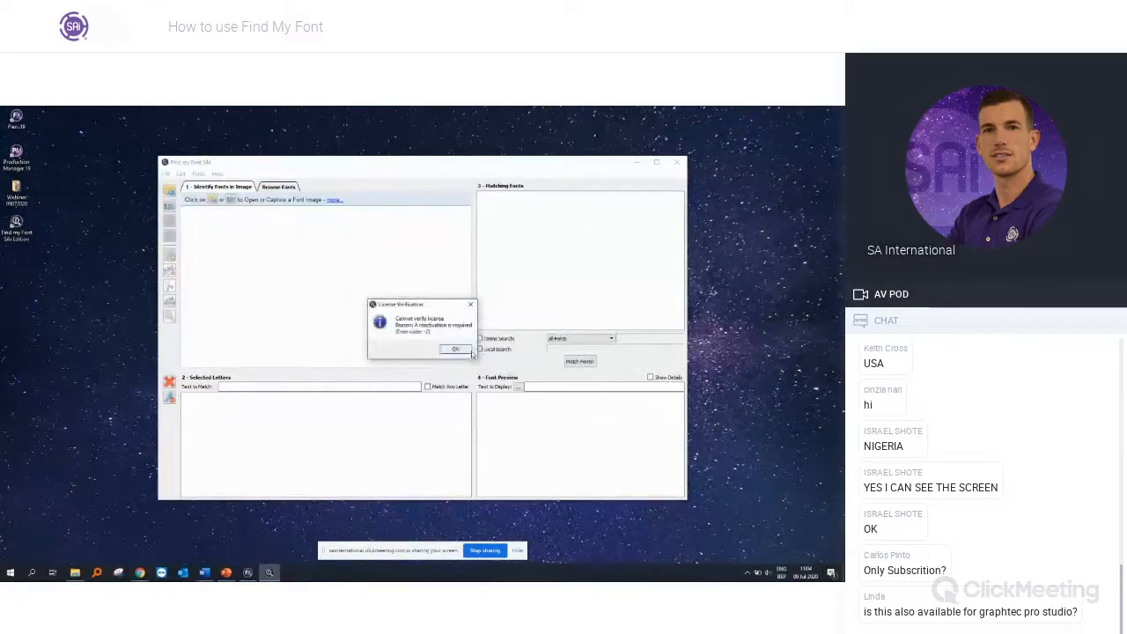
# Step: Reactivate the Find my Font licence by entering the saicloud.com account password, and let the application restart
pyautogui.click(456, 349)
pyautogui.click(417, 237)
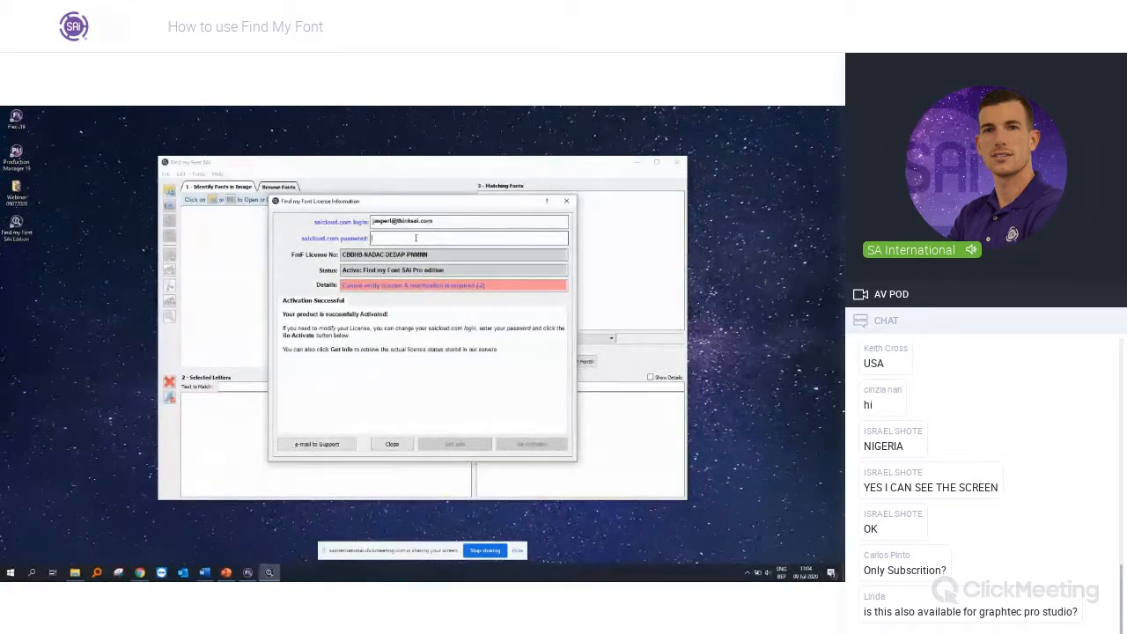
pyautogui.write('************')
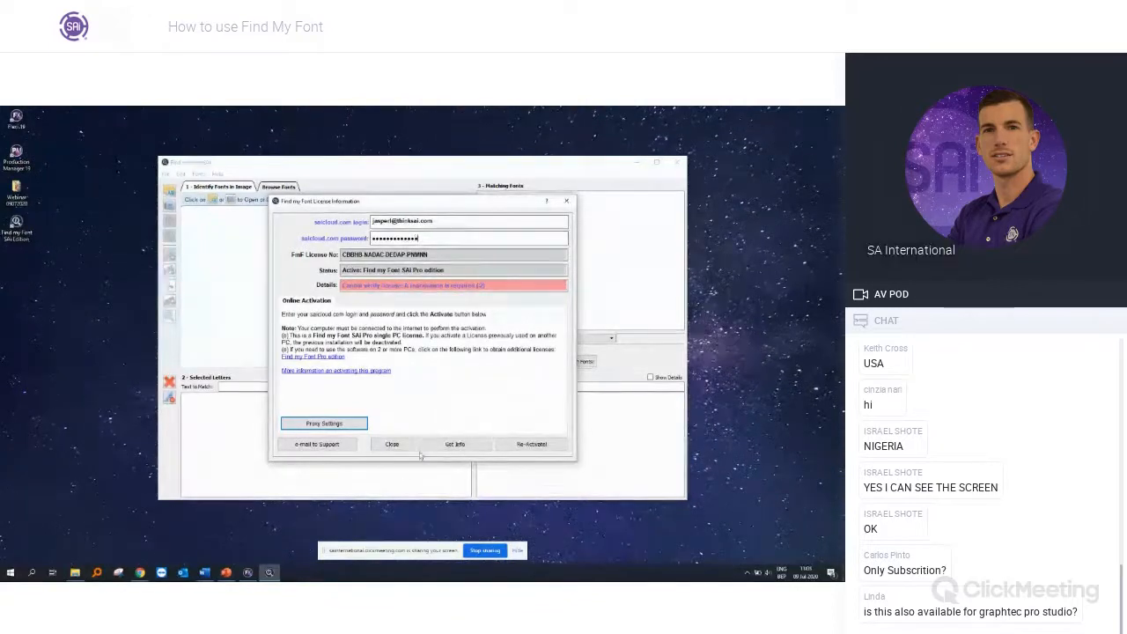
pyautogui.click(528, 444)
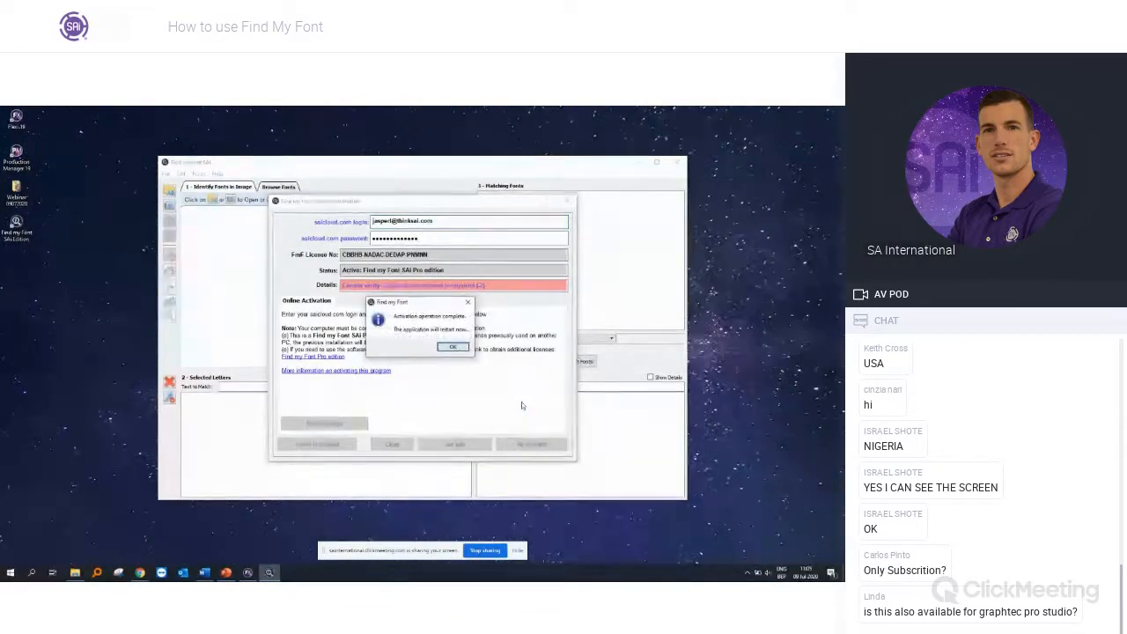
pyautogui.click(451, 346)
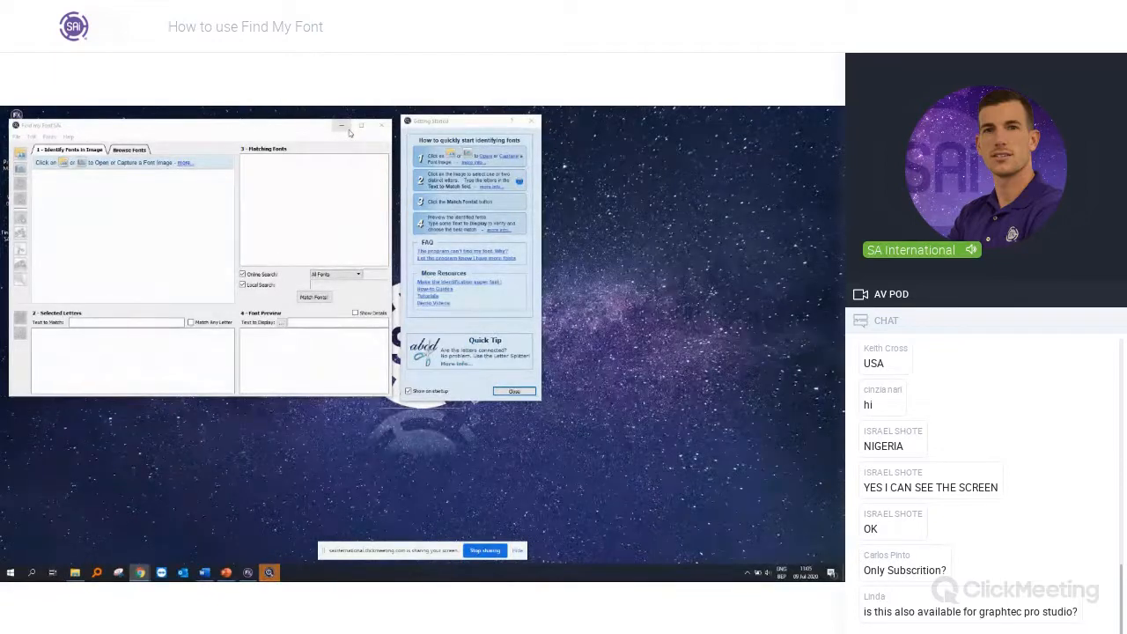
# Step: Close the Getting Started guide and maximize the Find my Font window
pyautogui.moveTo(465, 127); pyautogui.dragTo(468, 130)
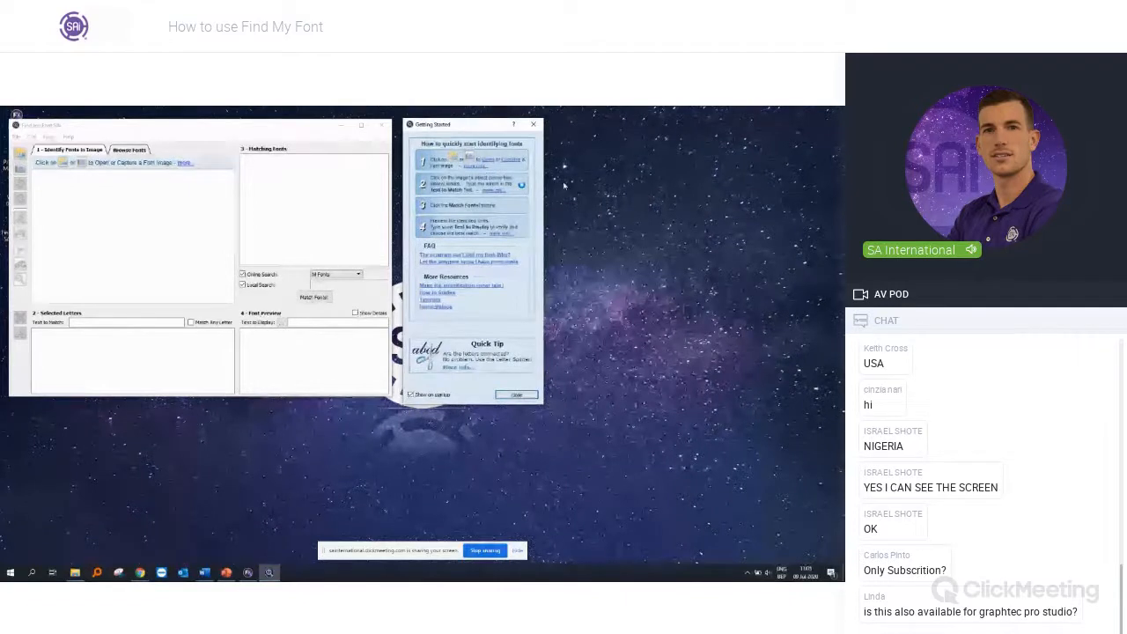
pyautogui.click(532, 124)
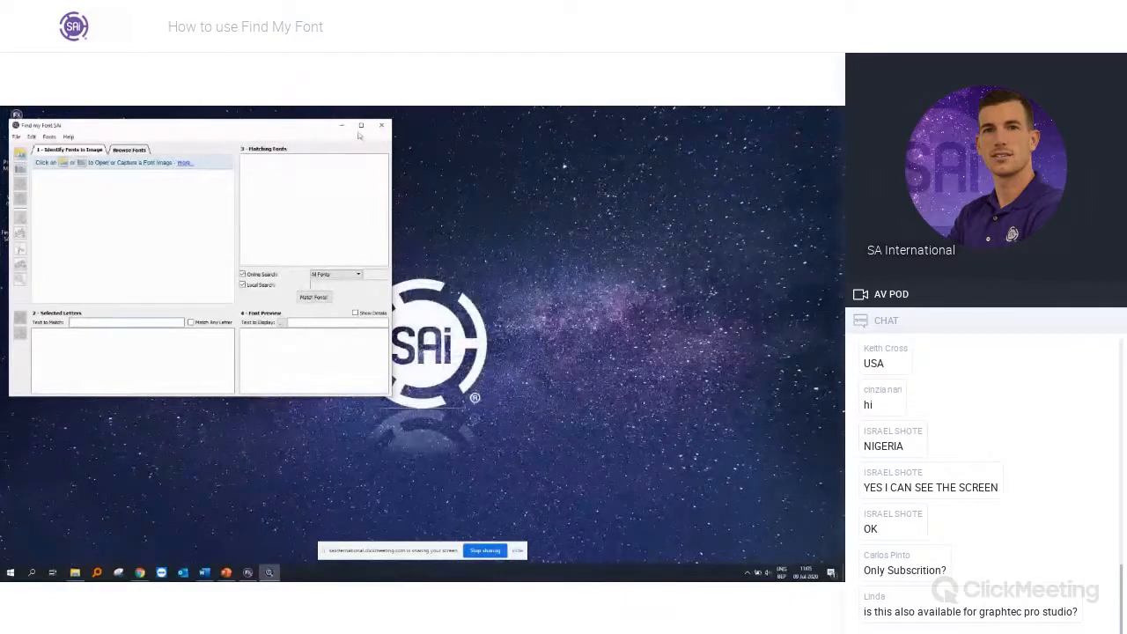
pyautogui.click(361, 125)
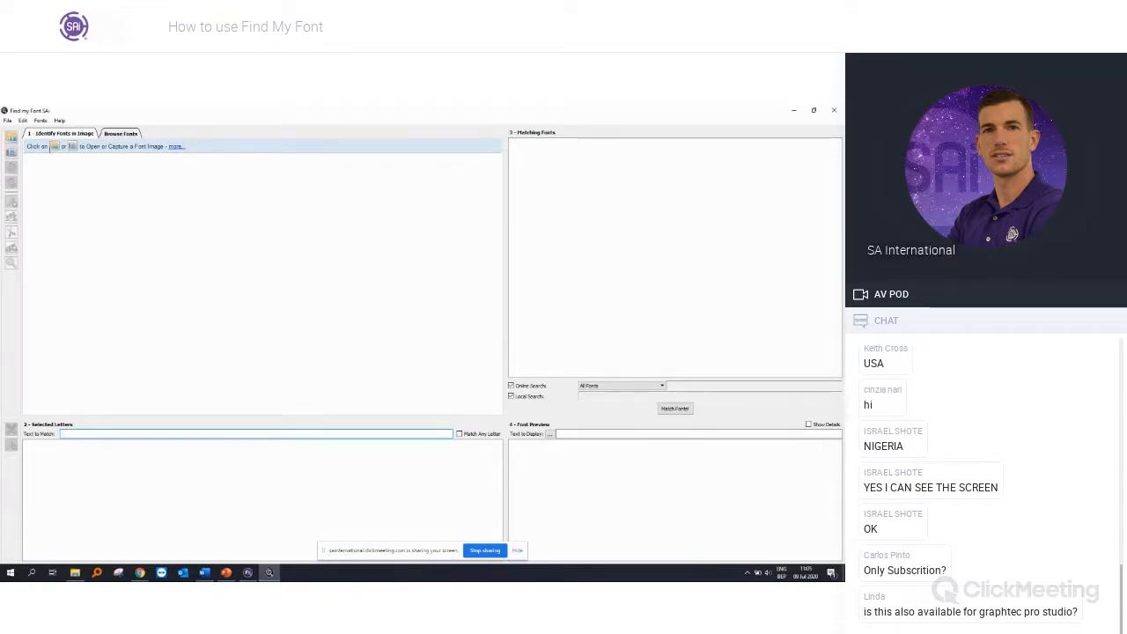
pyautogui.click(13, 140)
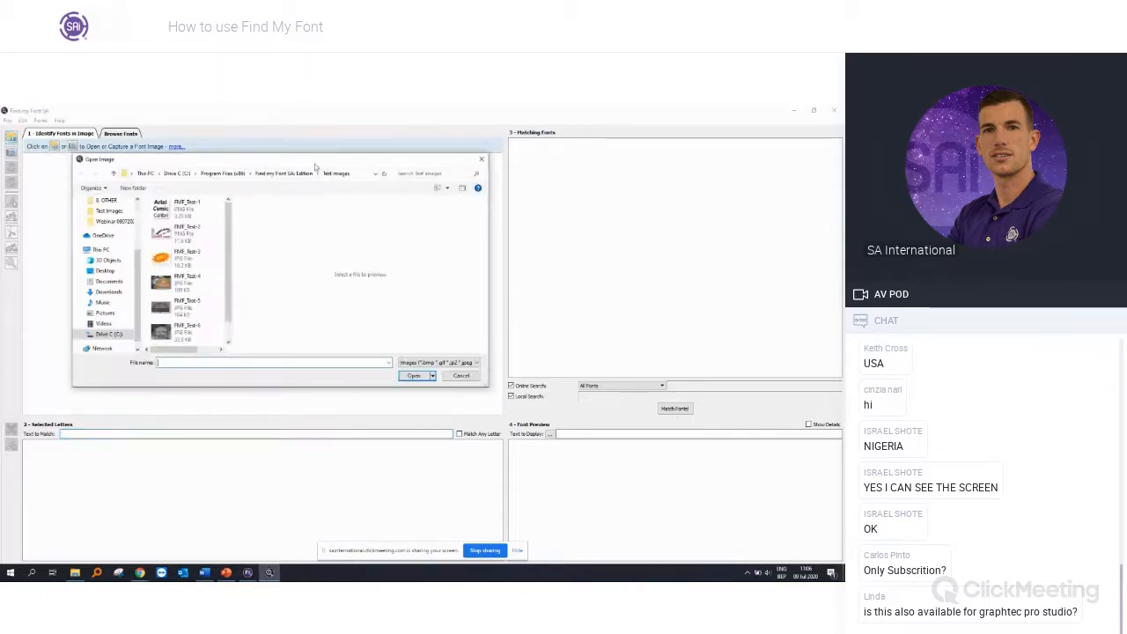
pyautogui.moveTo(302, 163); pyautogui.dragTo(390, 209)
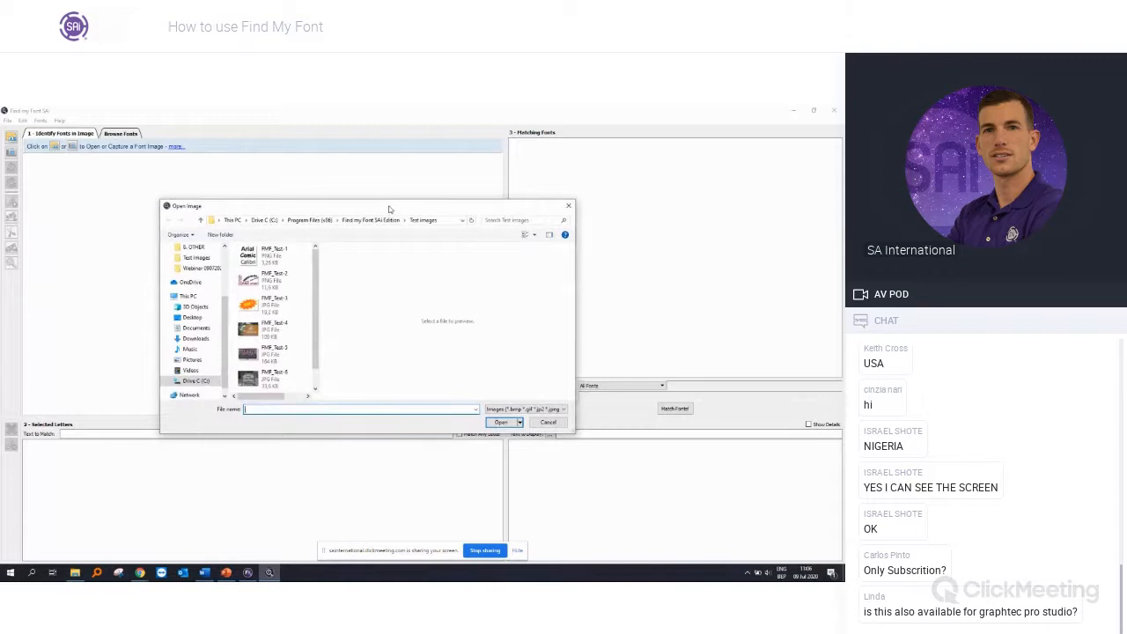
pyautogui.click(568, 206)
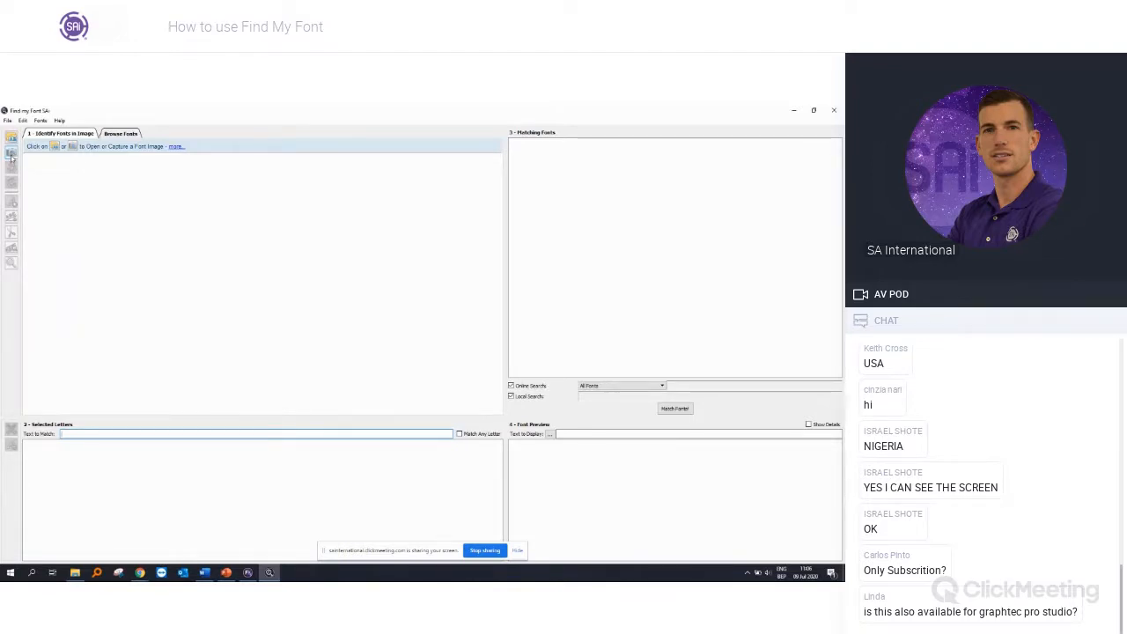
pyautogui.hotkey('alt', 'Tab')
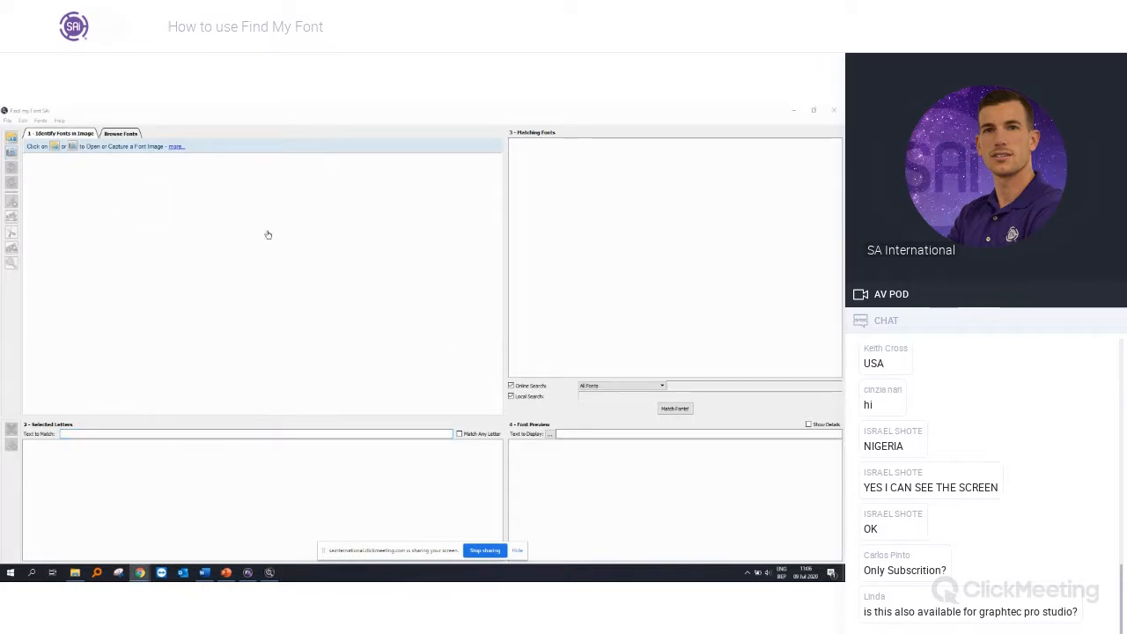
# Step: Open the FMF_Test-6 image from the Test Images folder inside the desktop folder Webinar 09072020
pyautogui.click(11, 138)
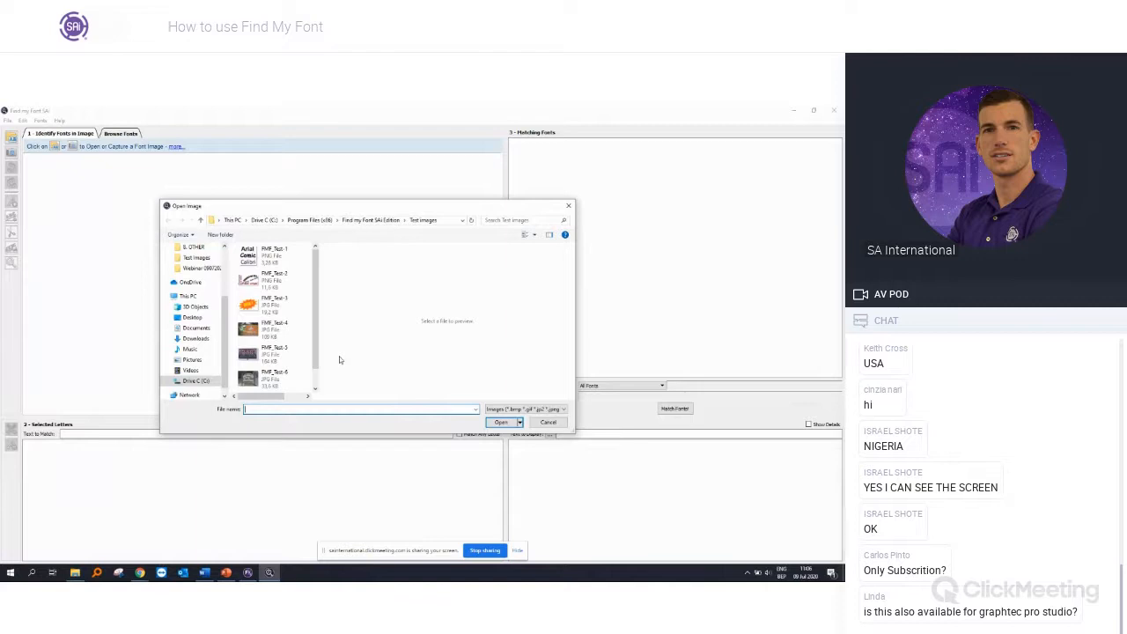
pyautogui.moveTo(320, 380); pyautogui.dragTo(357, 380)
pyautogui.scroll(2, 188, 278)
pyautogui.scroll(2, 188, 277)
pyautogui.click(190, 264)
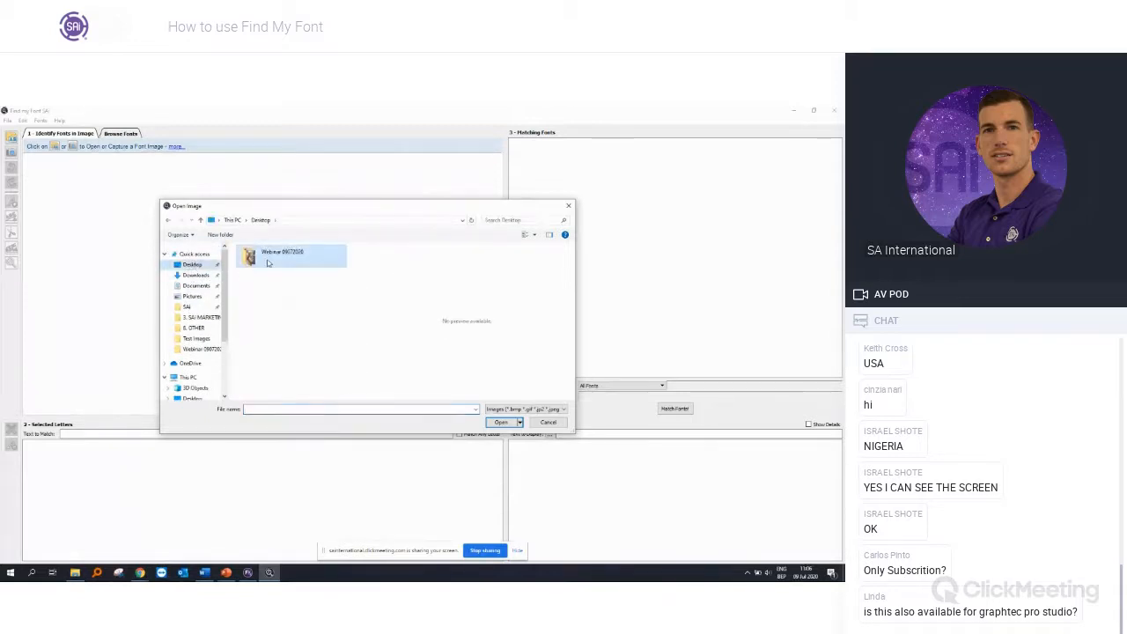
pyautogui.doubleClick(268, 255)
pyautogui.click(319, 269)
pyautogui.doubleClick(320, 269)
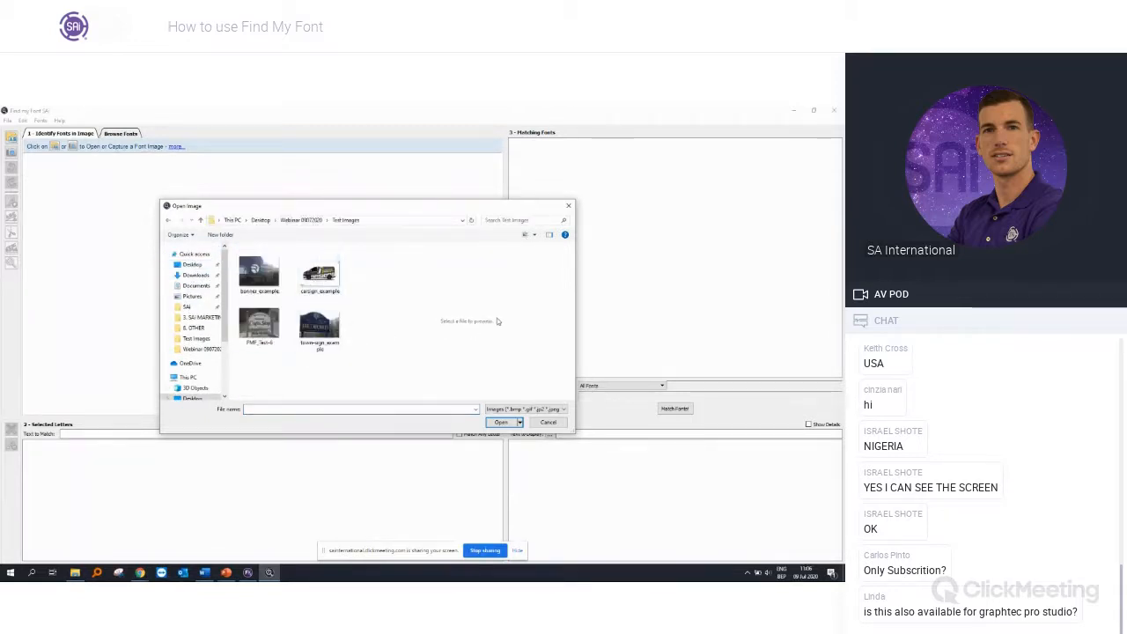
pyautogui.doubleClick(269, 333)
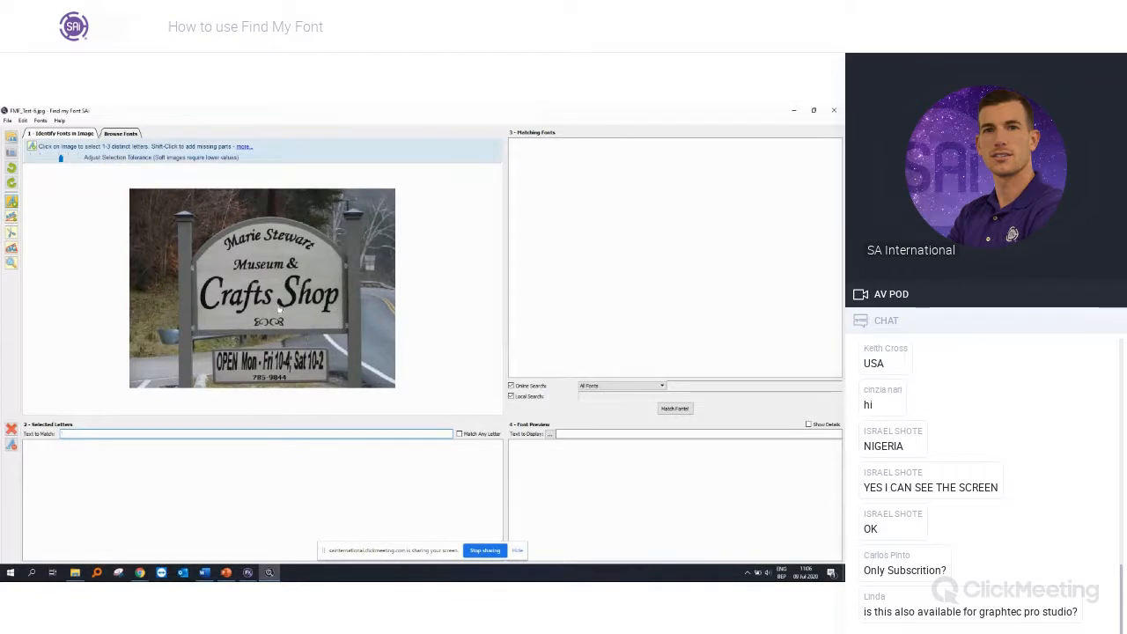
# Step: Select the letters C, r, a and f of the word "Crafts" in the sign image for matching
pyautogui.scroll(2, 280, 311)
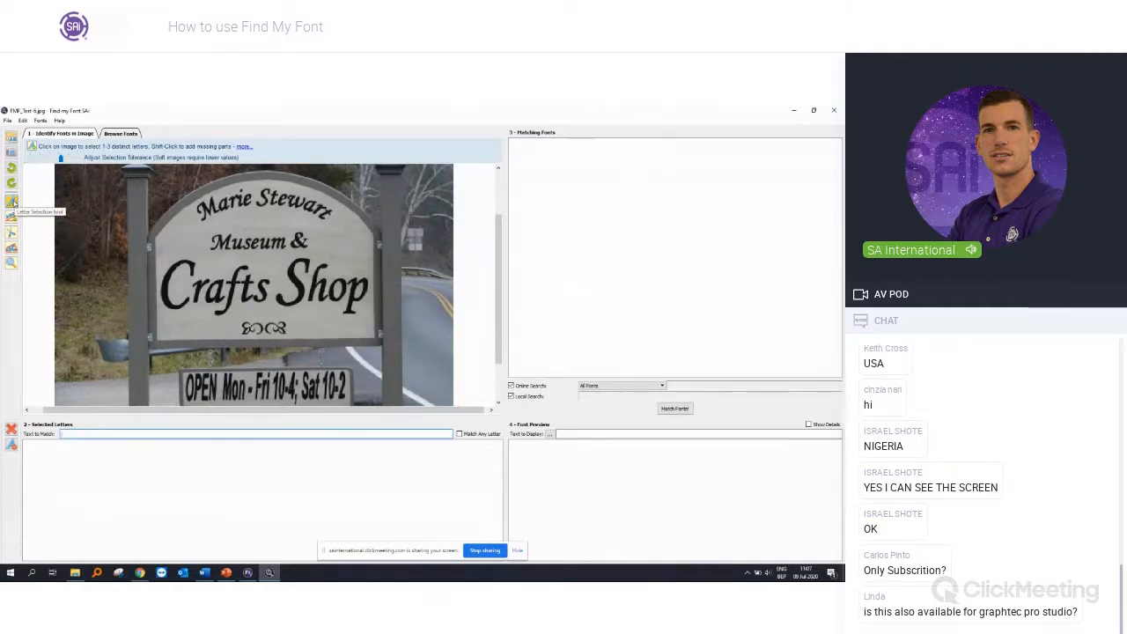
pyautogui.click(166, 286)
pyautogui.click(202, 297)
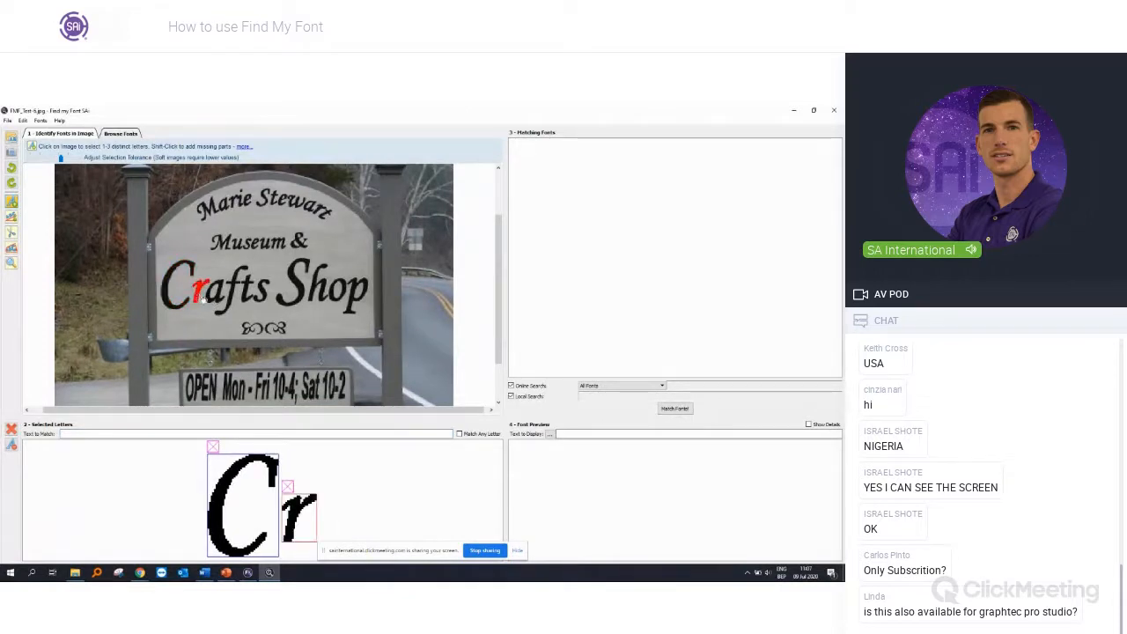
pyautogui.click(214, 297)
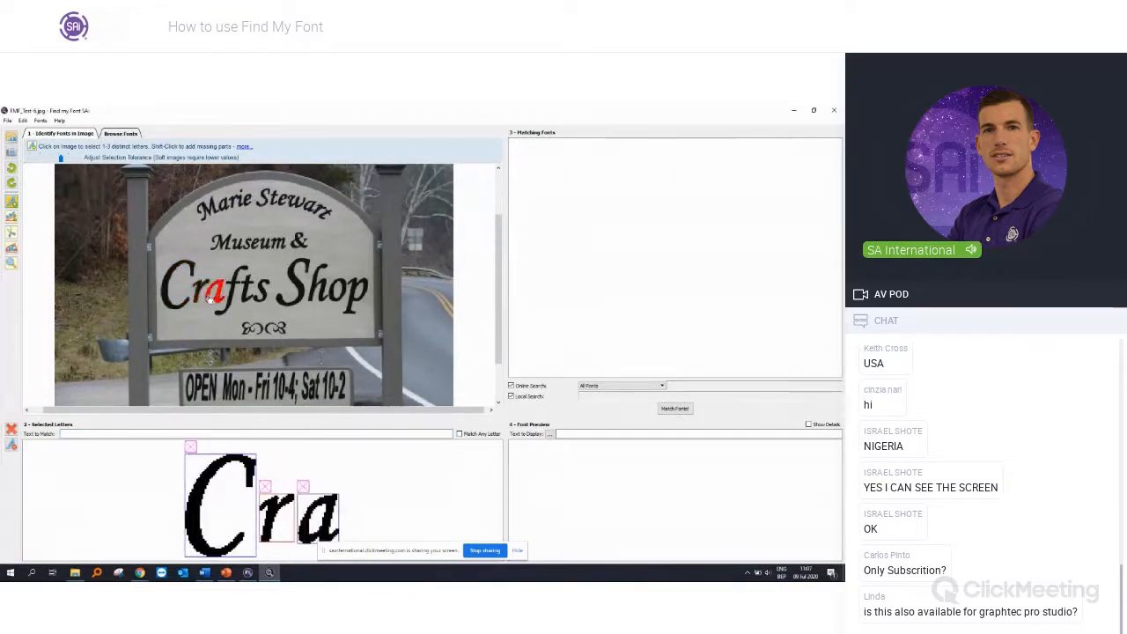
pyautogui.click(230, 301)
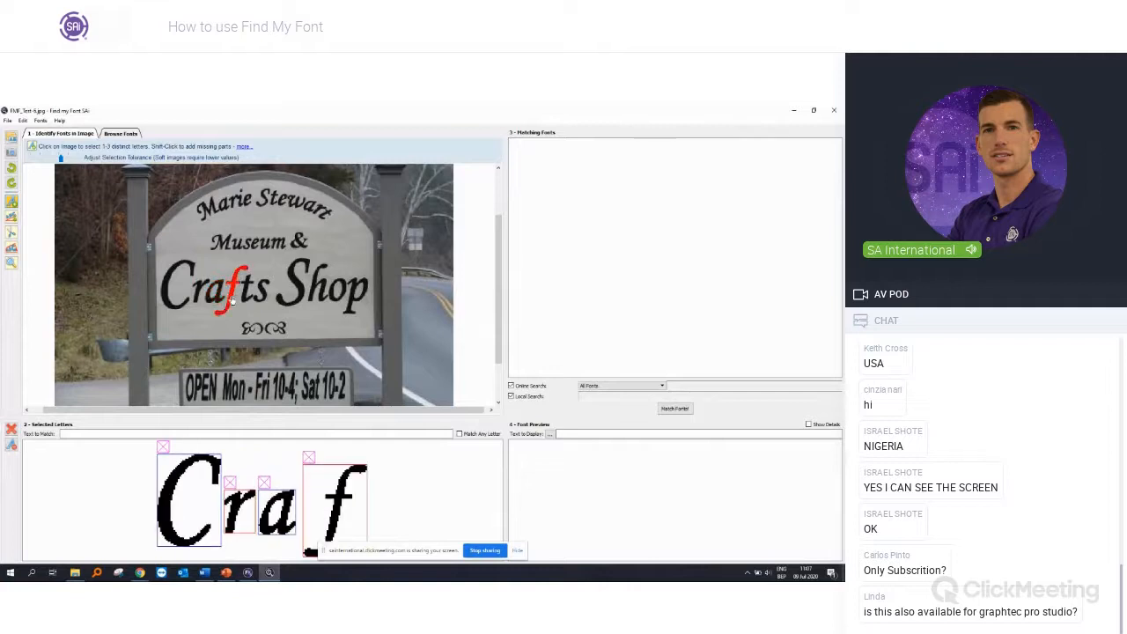
# Step: Discard the joined "ts" selection and draw a splitter line between the t and s of "Crafts" with the Letter Splitter tool
pyautogui.click(248, 284)
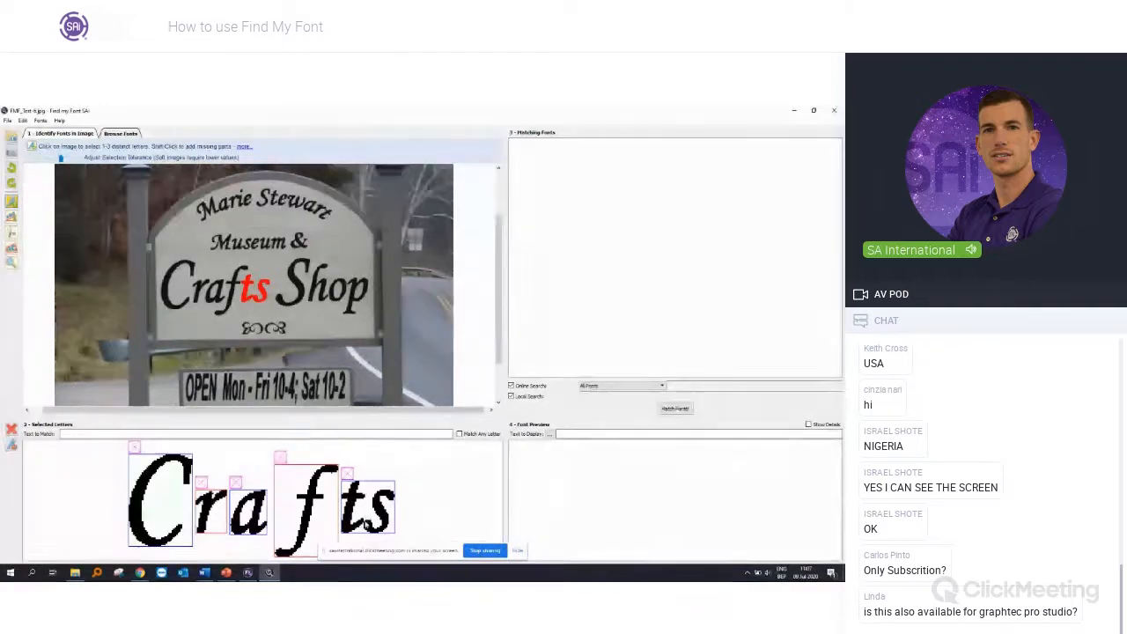
pyautogui.click(350, 476)
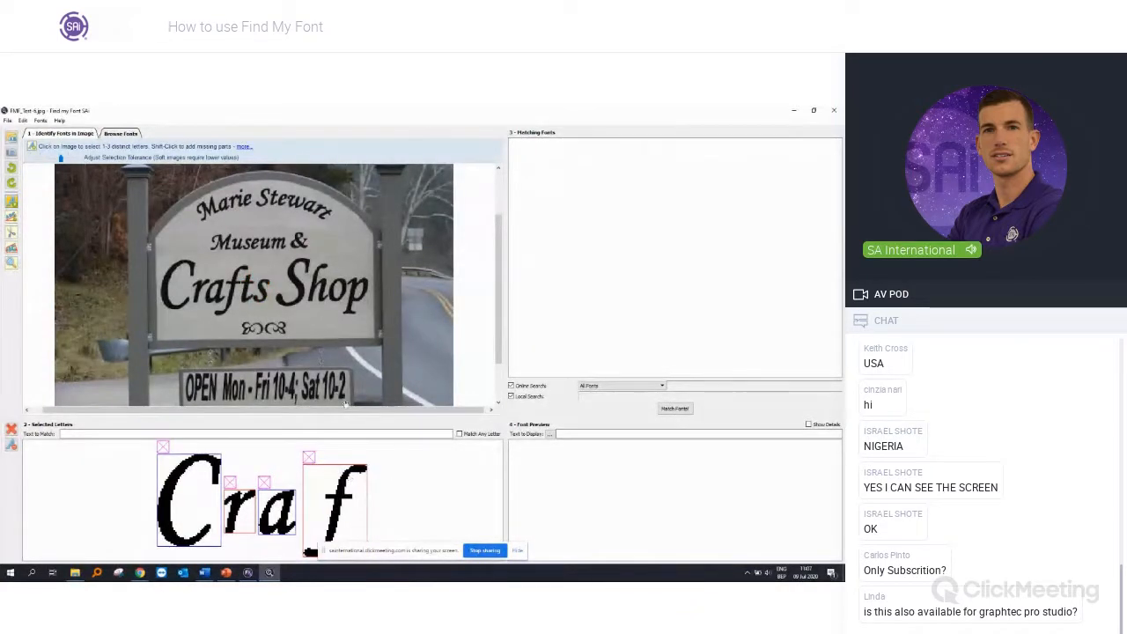
pyautogui.click(12, 232)
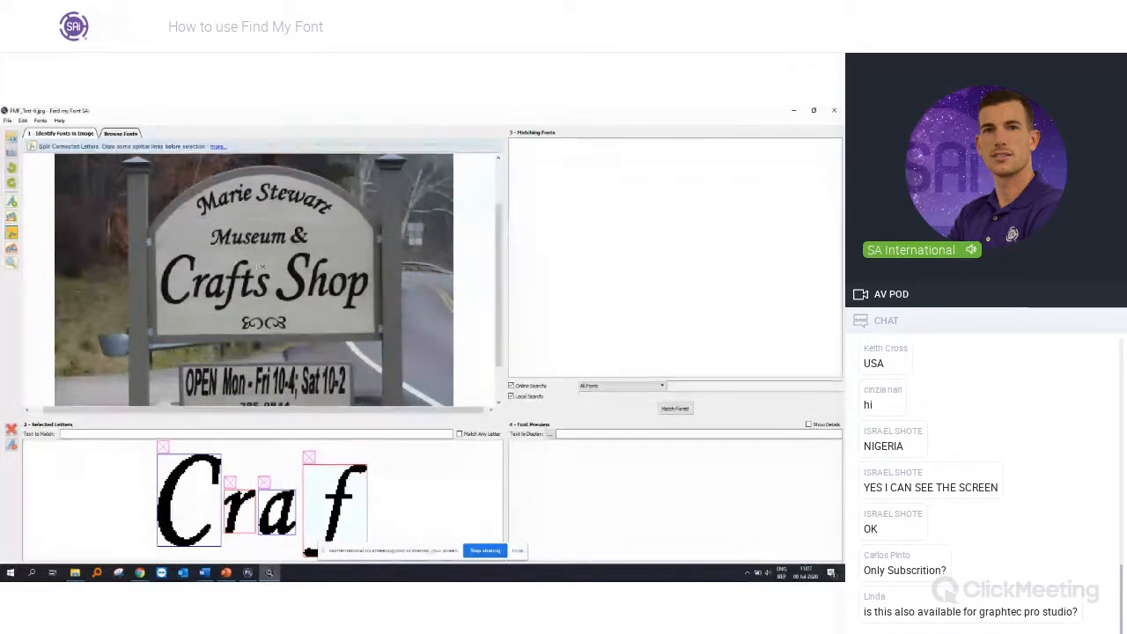
pyautogui.moveTo(257, 269); pyautogui.dragTo(253, 305)
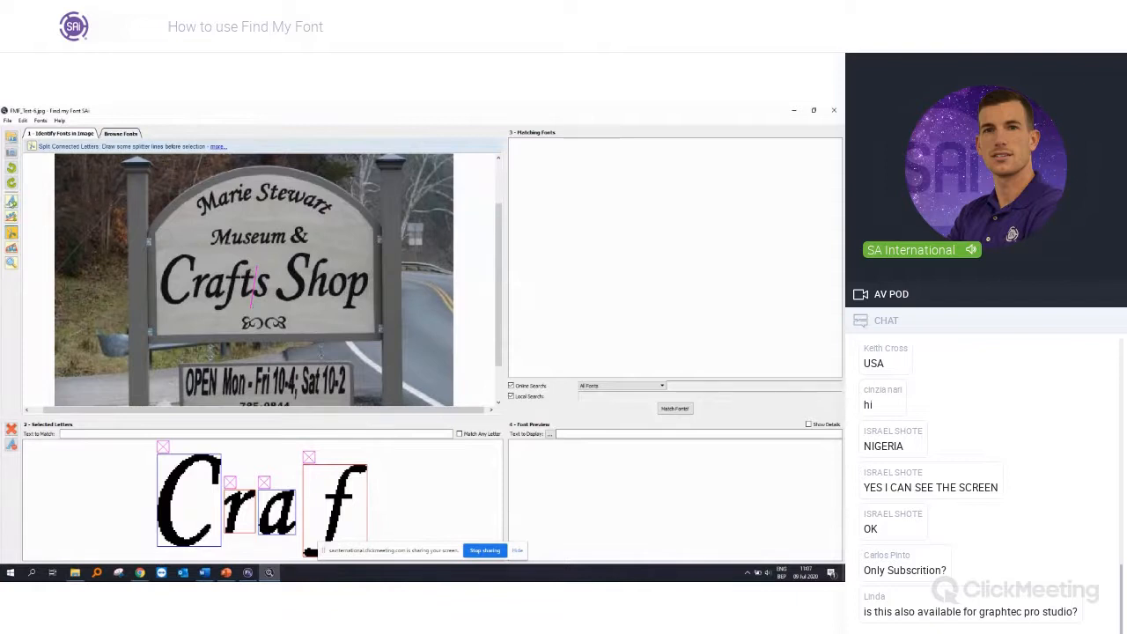
# Step: Add the separated letters t and s of "Crafts" to the selected letters
pyautogui.click(11, 201)
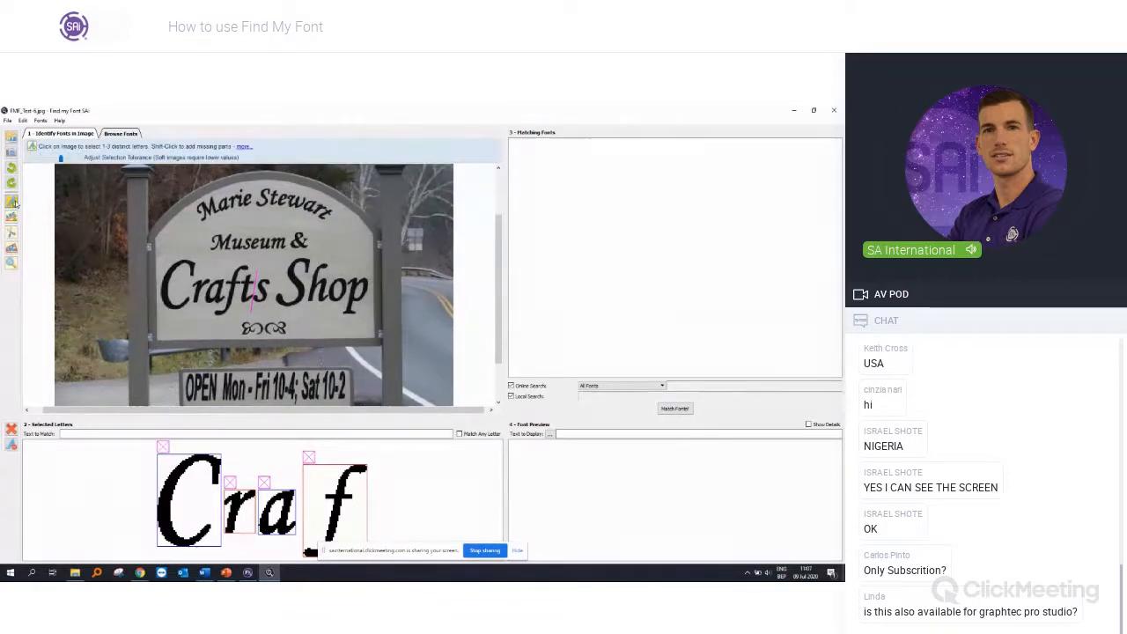
pyautogui.click(249, 291)
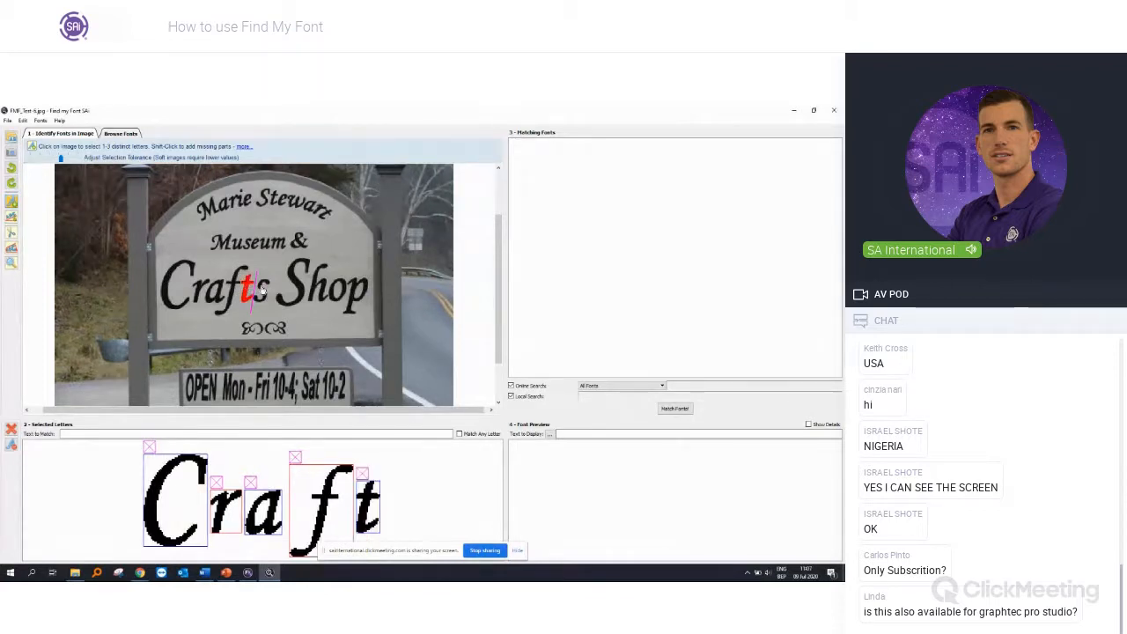
pyautogui.click(263, 292)
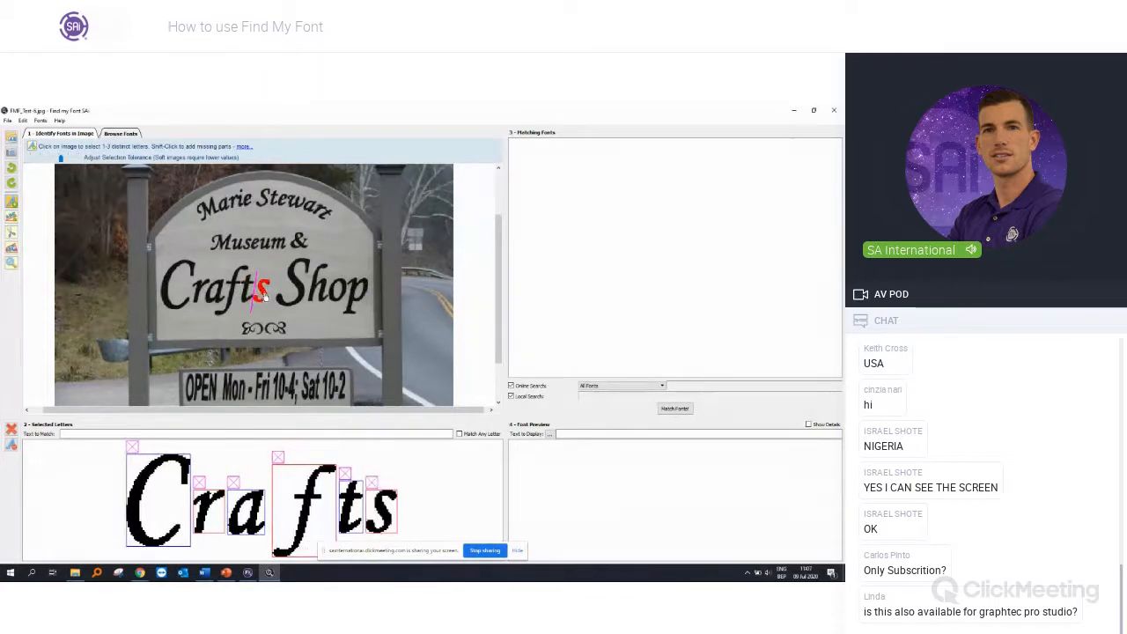
# Step: Enter "Crafts" as the text to match and run the font matching with online and local search
pyautogui.click(94, 431)
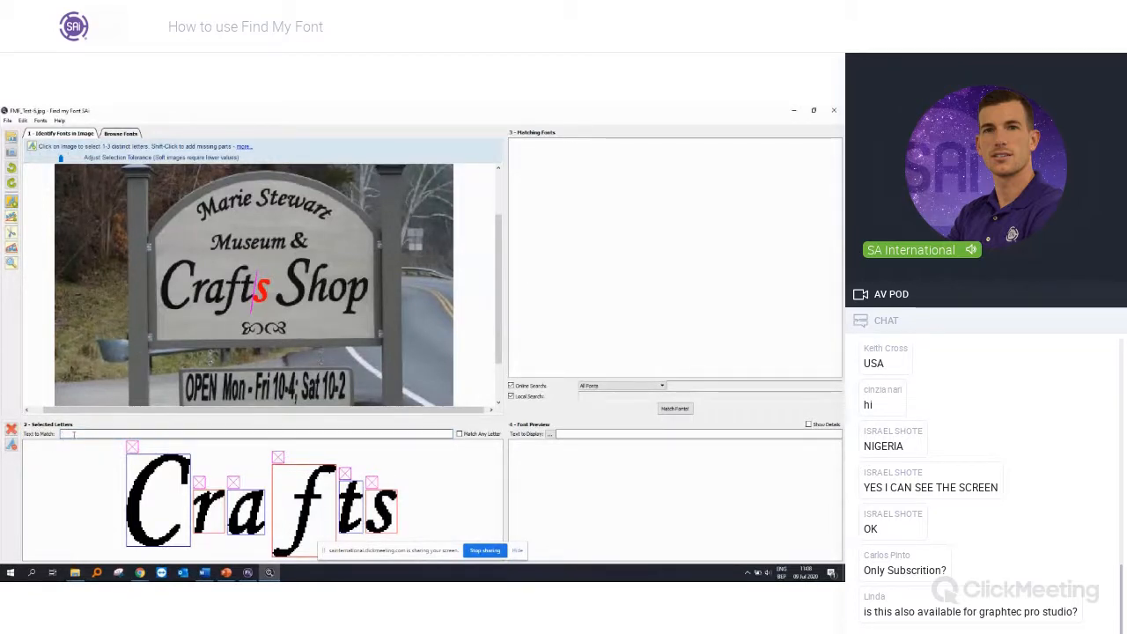
pyautogui.write('CRafts')
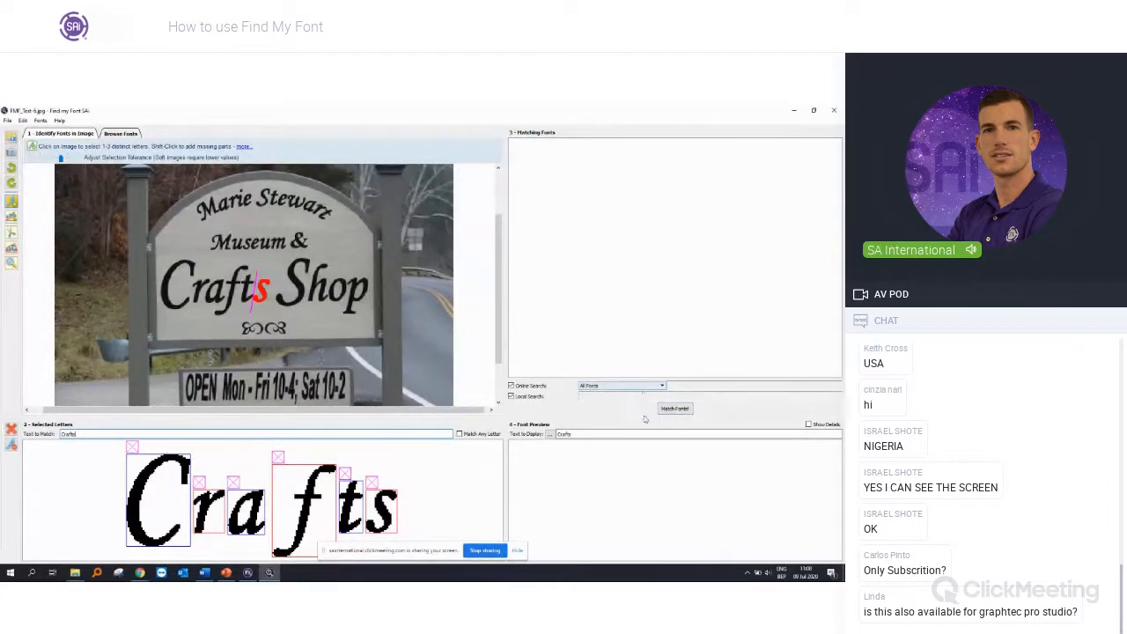
pyautogui.click(674, 409)
pyautogui.click(684, 410)
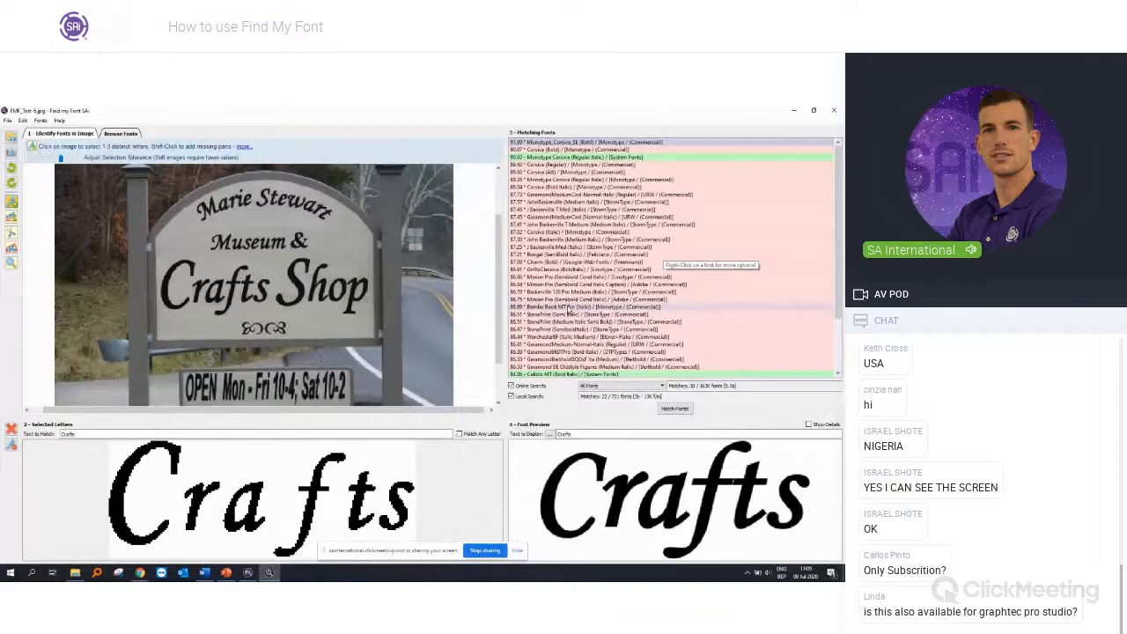
# Step: Preview the Monotype_Corsiva_SE (Bold) match and view that font online
pyautogui.click(532, 149)
pyautogui.click(534, 142)
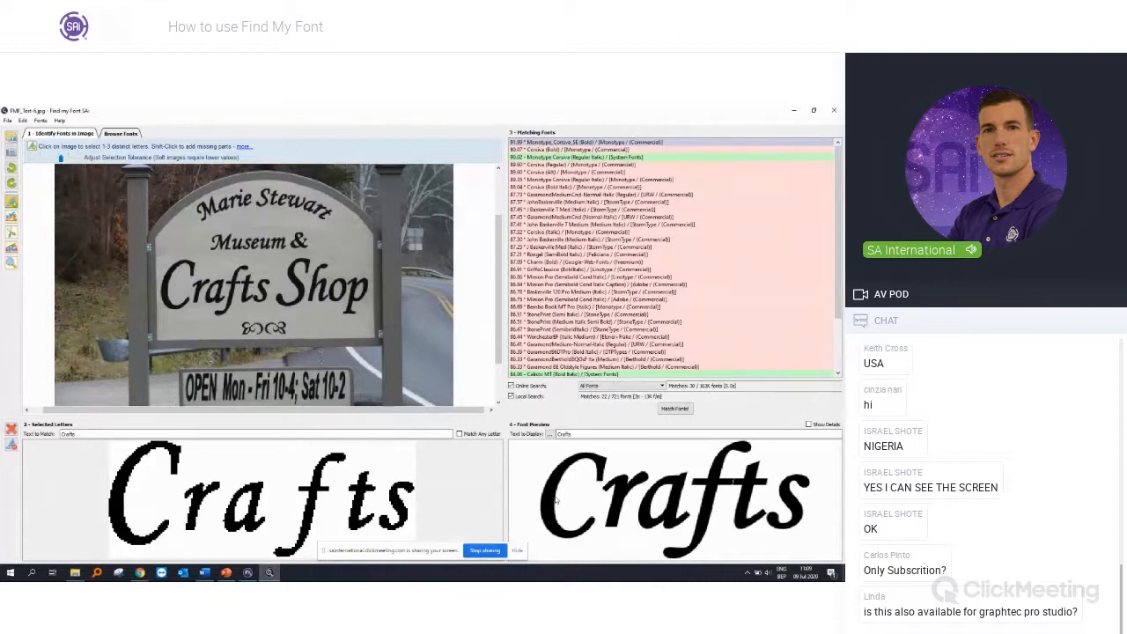
pyautogui.click(586, 150)
pyautogui.click(588, 145)
pyautogui.rightClick(597, 145)
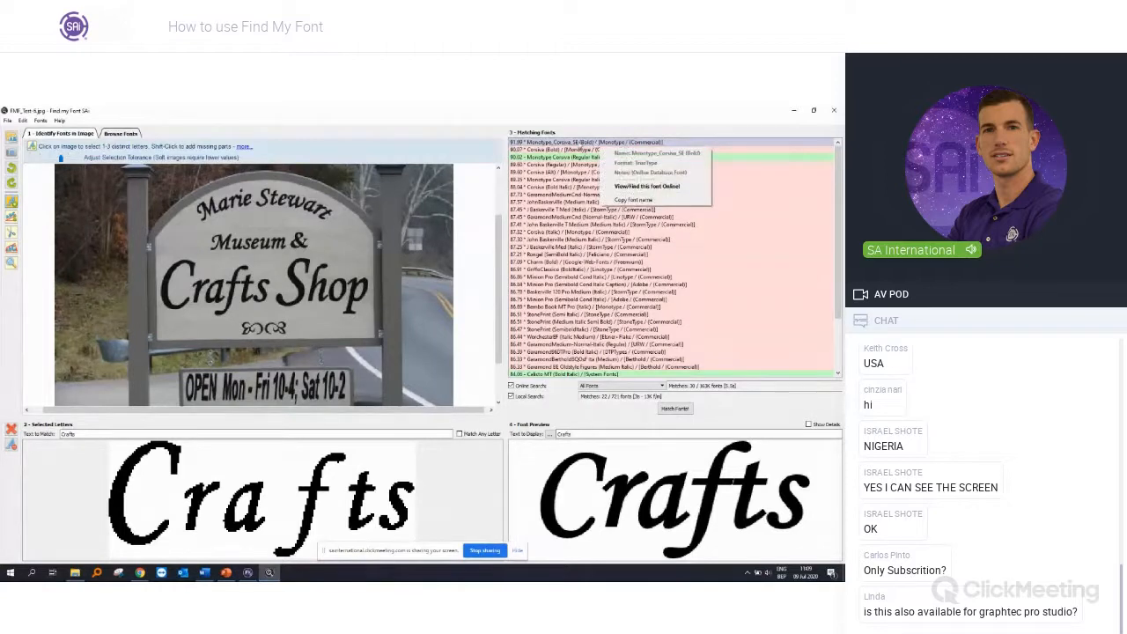
pyautogui.click(624, 188)
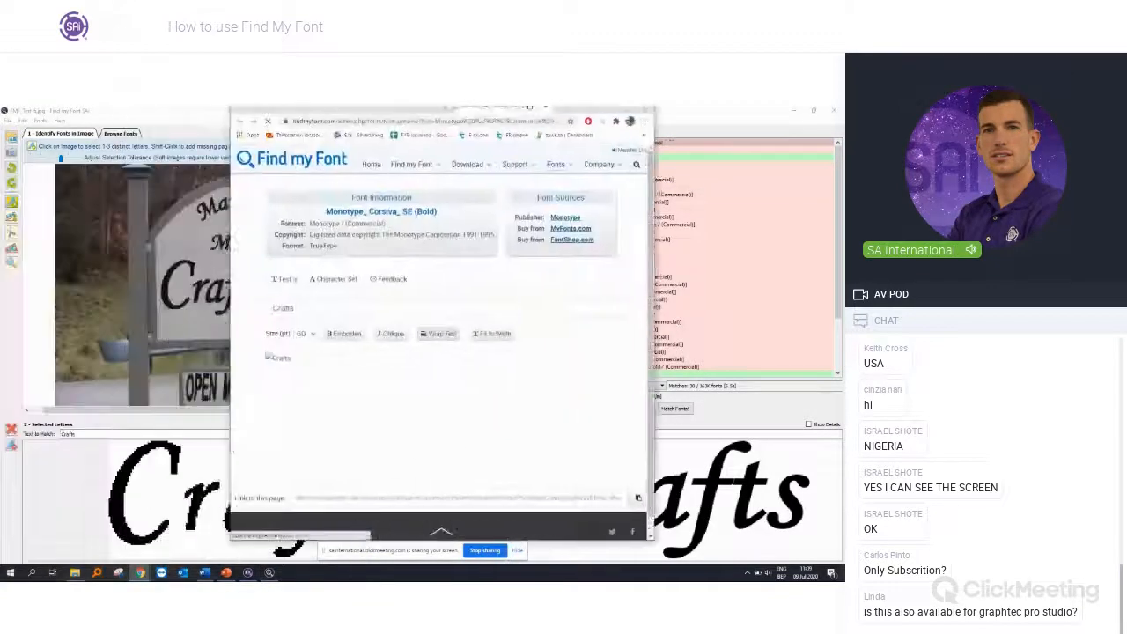
# Step: Maximize the browser window with the font page and replace the test text with a first name
pyautogui.moveTo(513, 144); pyautogui.dragTo(511, 126)
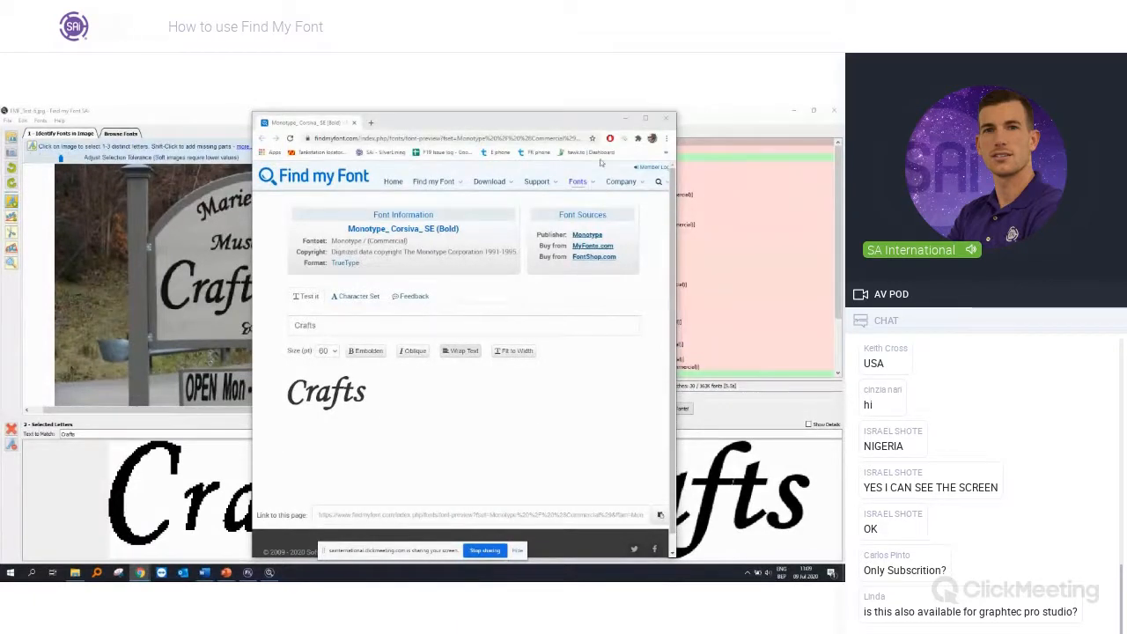
pyautogui.click(645, 118)
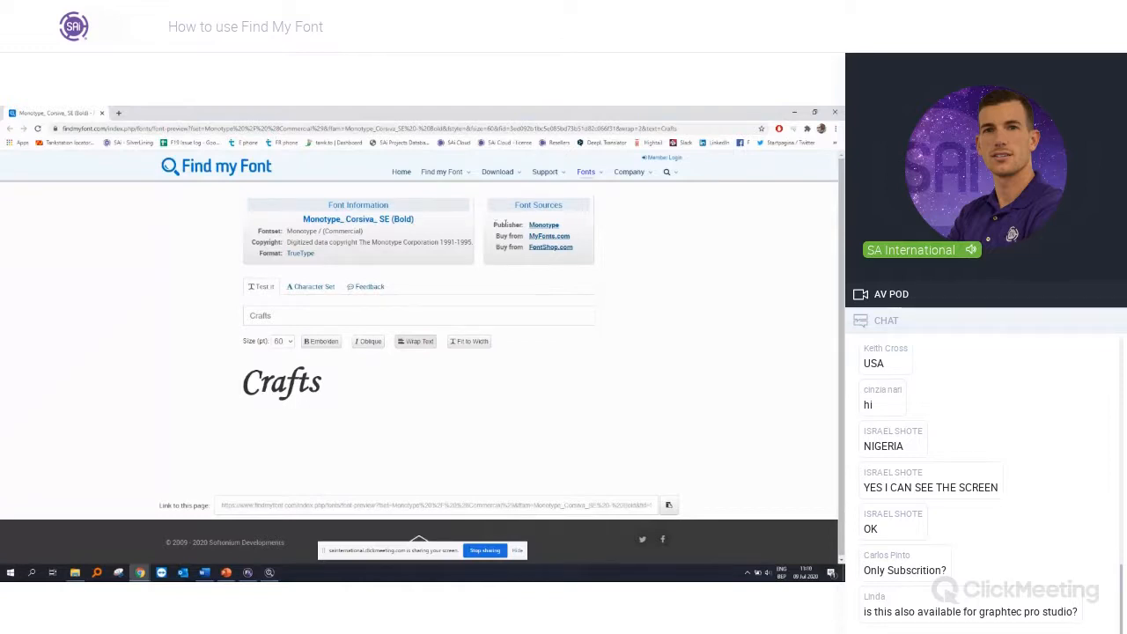
pyautogui.click(302, 319)
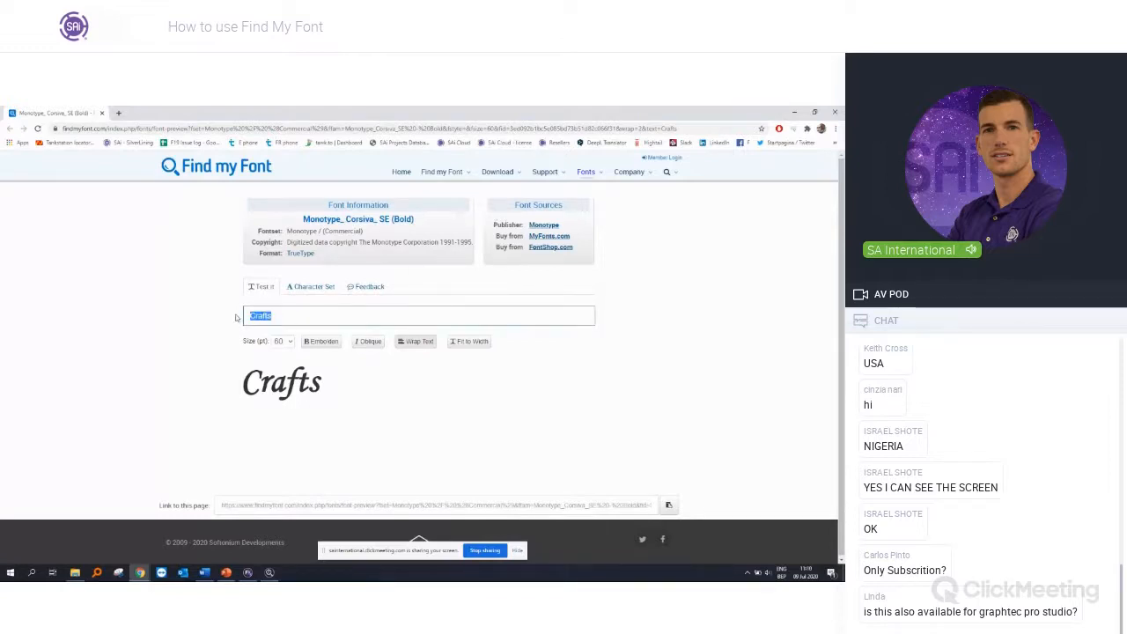
pyautogui.write('Jasper')
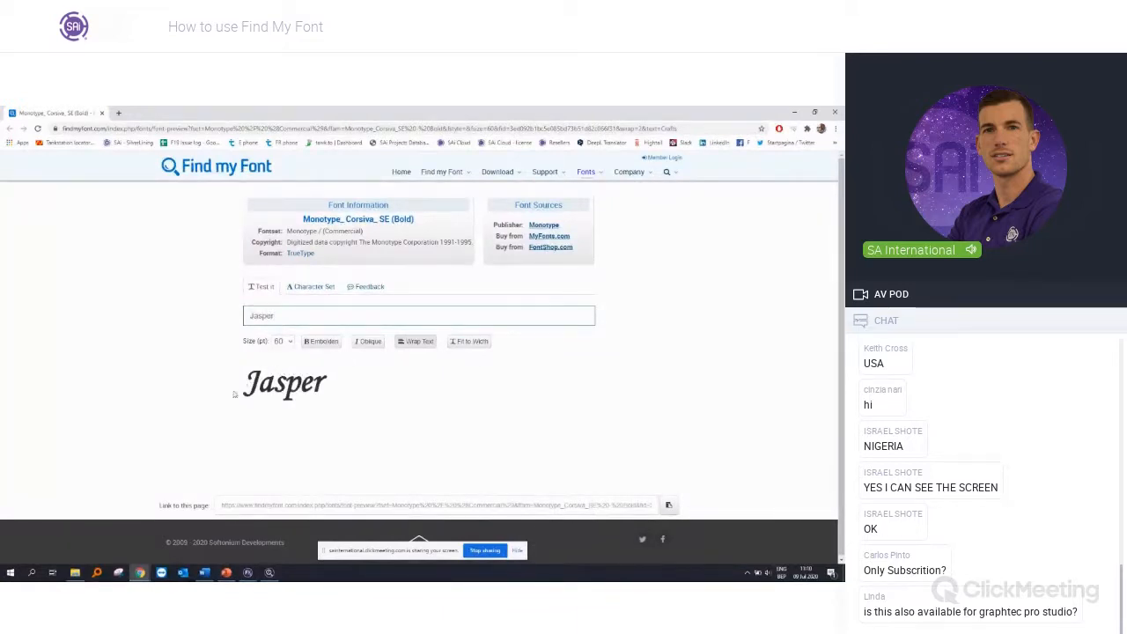
# Step: View the font's purchase results on MyFonts.com, and close the browser to return to the matching fonts
pyautogui.click(549, 236)
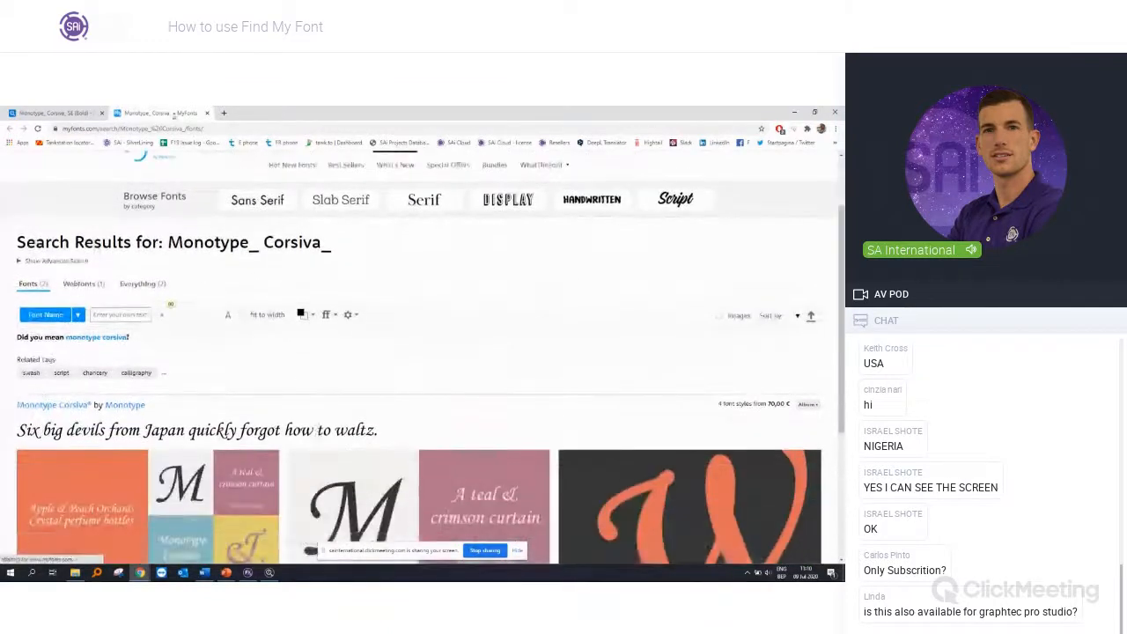
pyautogui.click(207, 113)
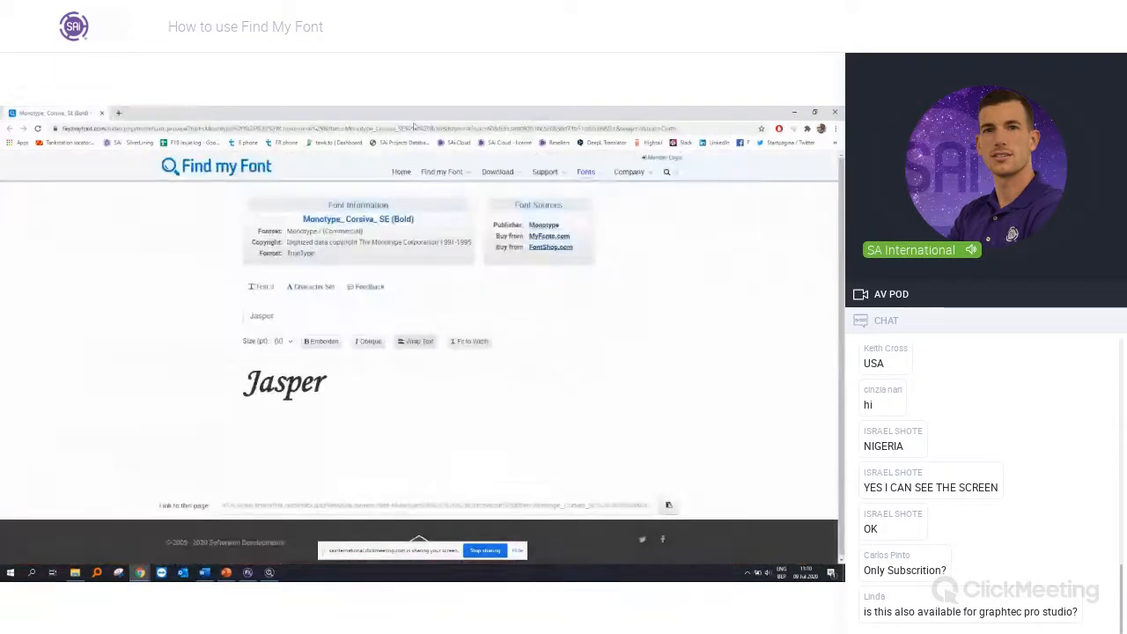
pyautogui.click(833, 113)
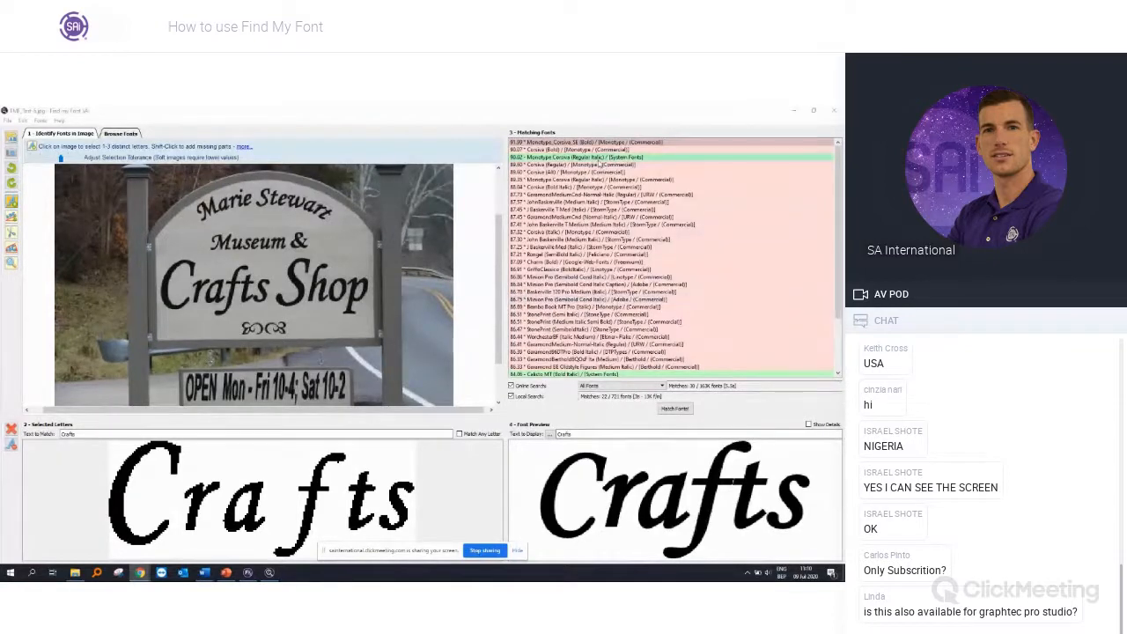
# Step: Preview the system font matches Monotype Corsiva (Regular Italic) and Calisto MT (Bold Italic) and look through the remaining system fonts
pyautogui.click(598, 159)
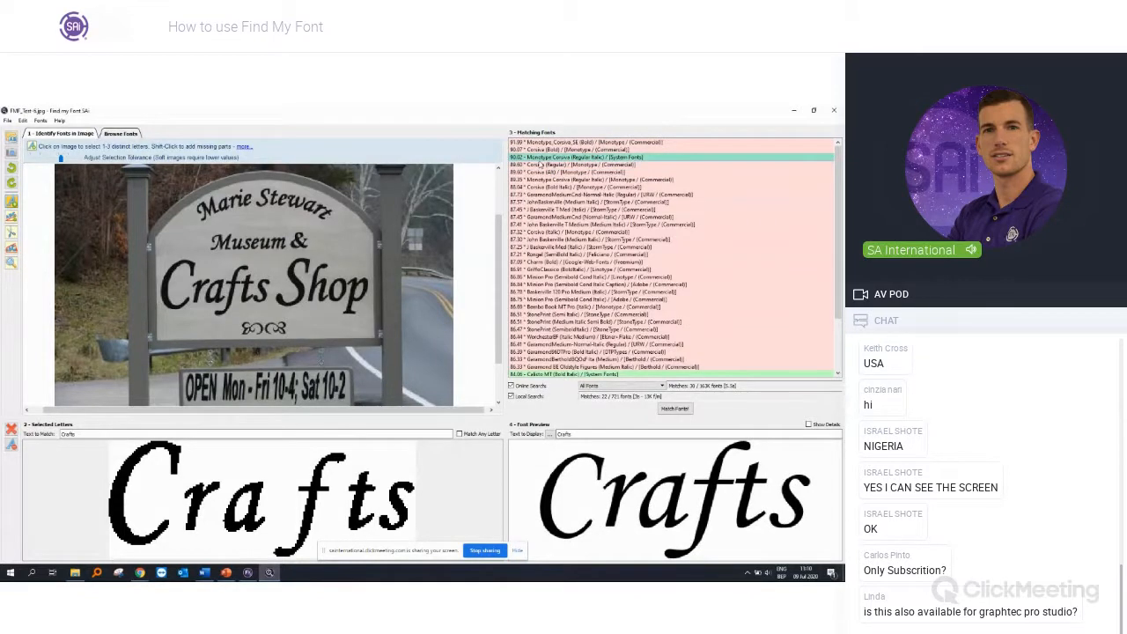
pyautogui.click(560, 374)
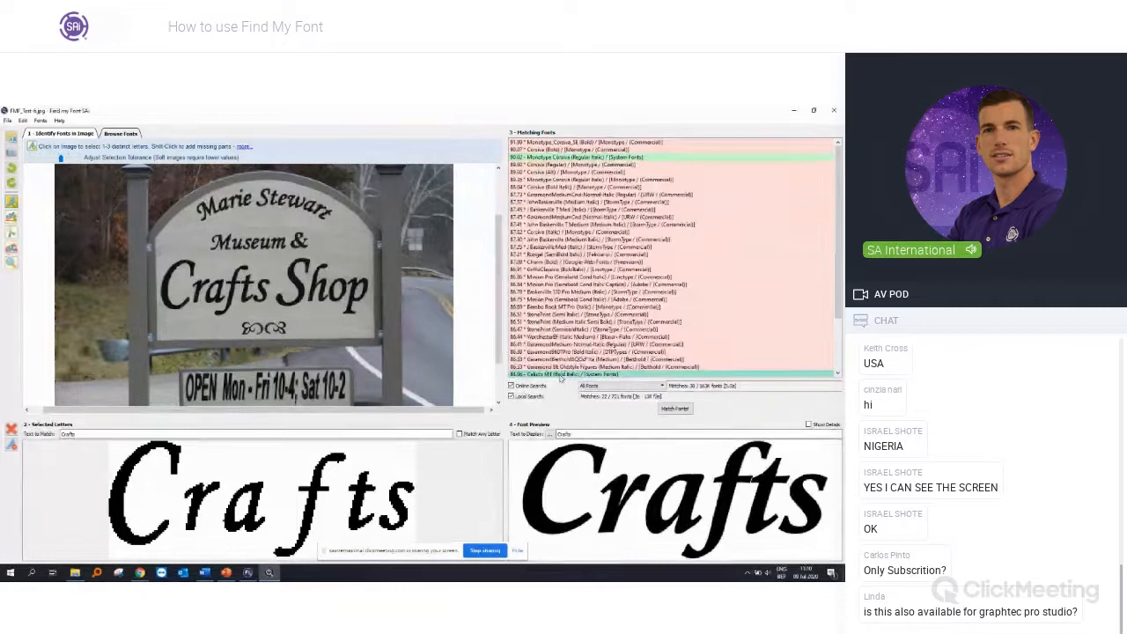
pyautogui.scroll(-2, 561, 370)
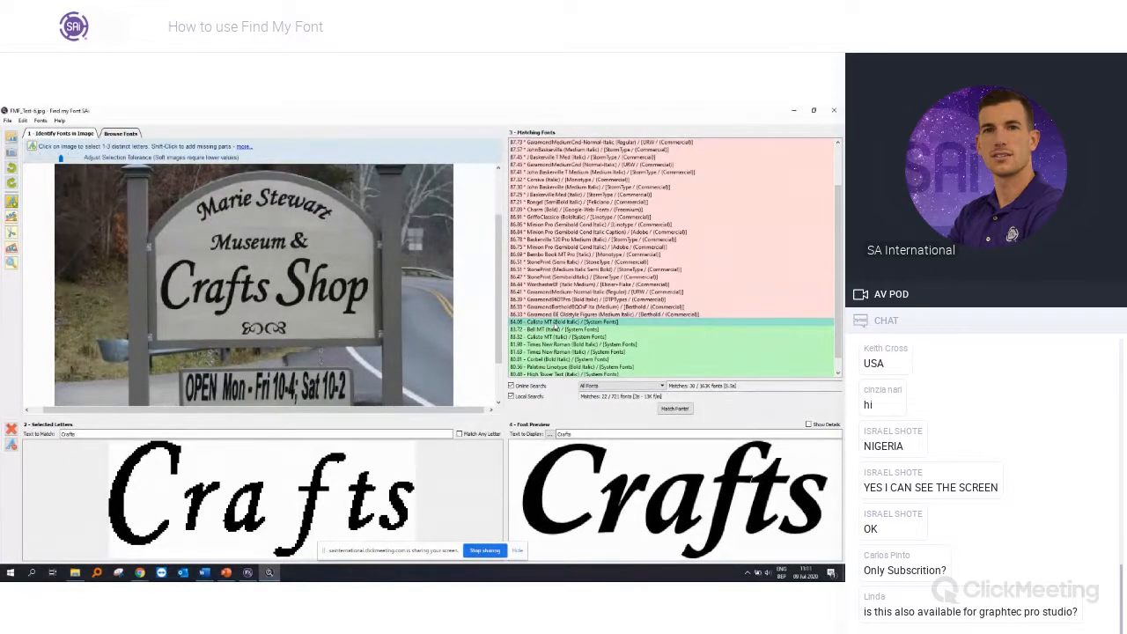
# Step: Open the banner_example image from the Test Images folder
pyautogui.click(11, 139)
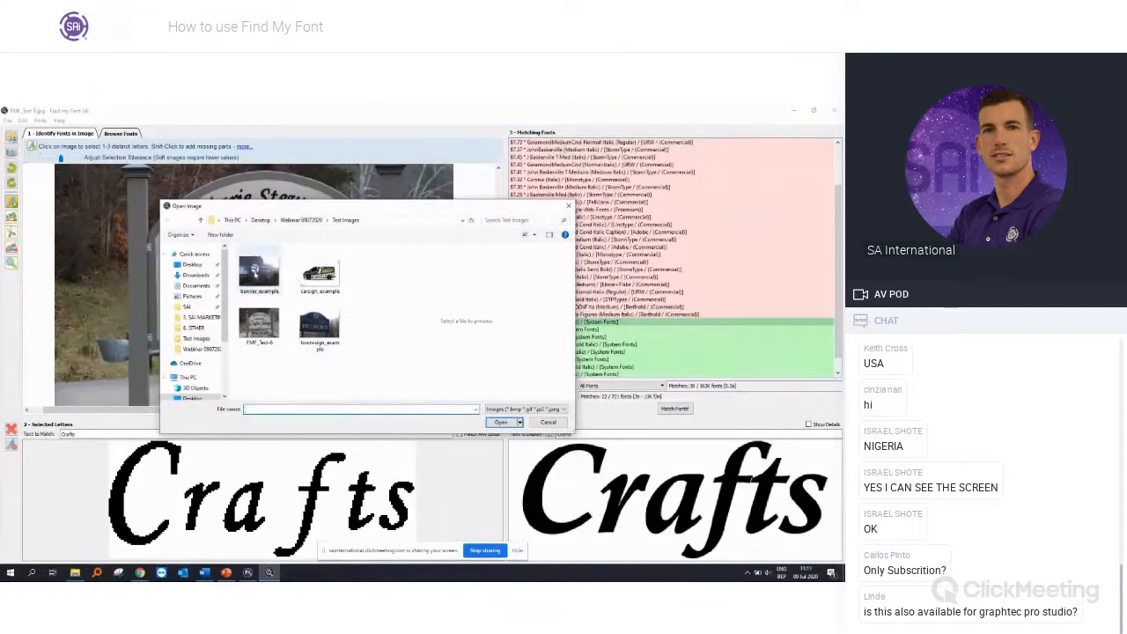
pyautogui.doubleClick(256, 273)
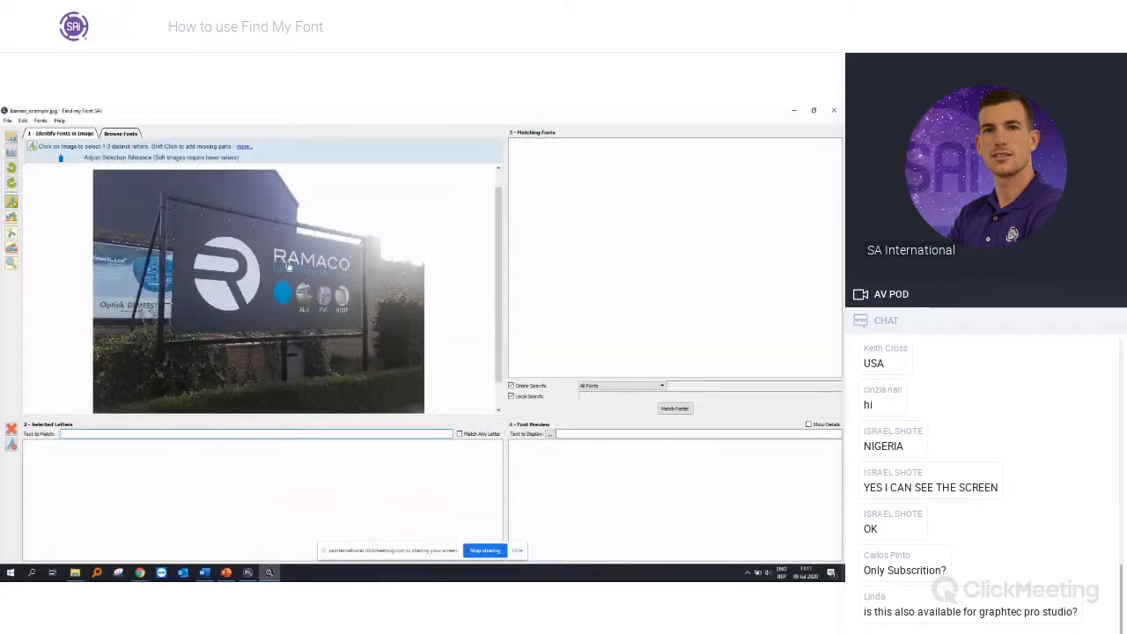
# Step: Try selecting the letters R, A, M and A of the word RAMACO in the banner image for matching
pyautogui.scroll(1, 288, 266)
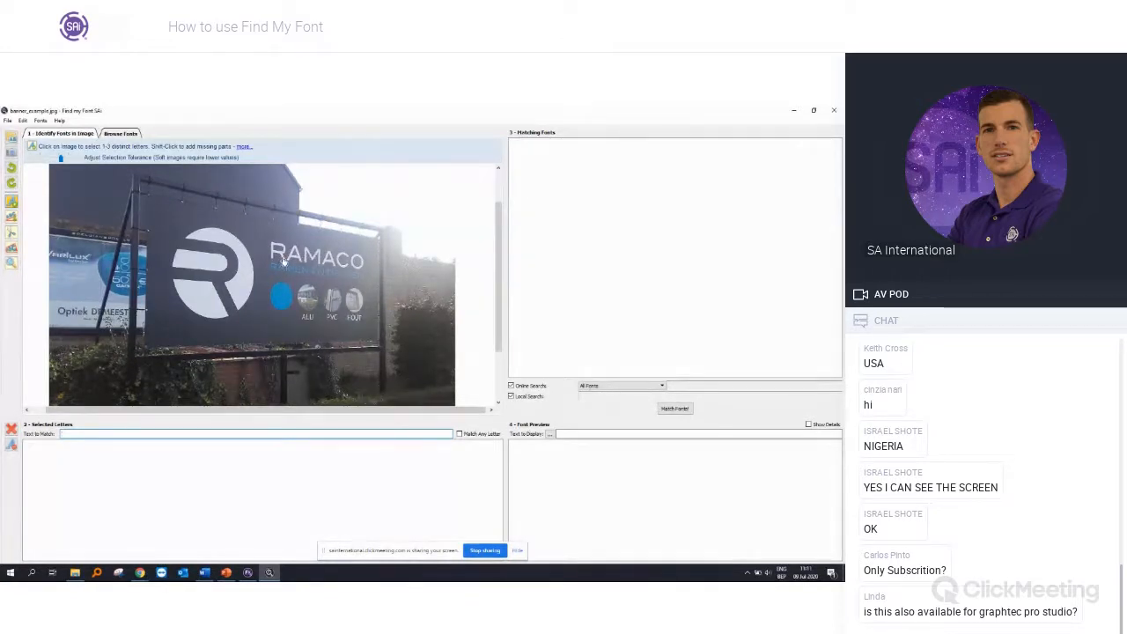
pyautogui.scroll(3, 280, 267)
pyautogui.scroll(-3, 255, 262)
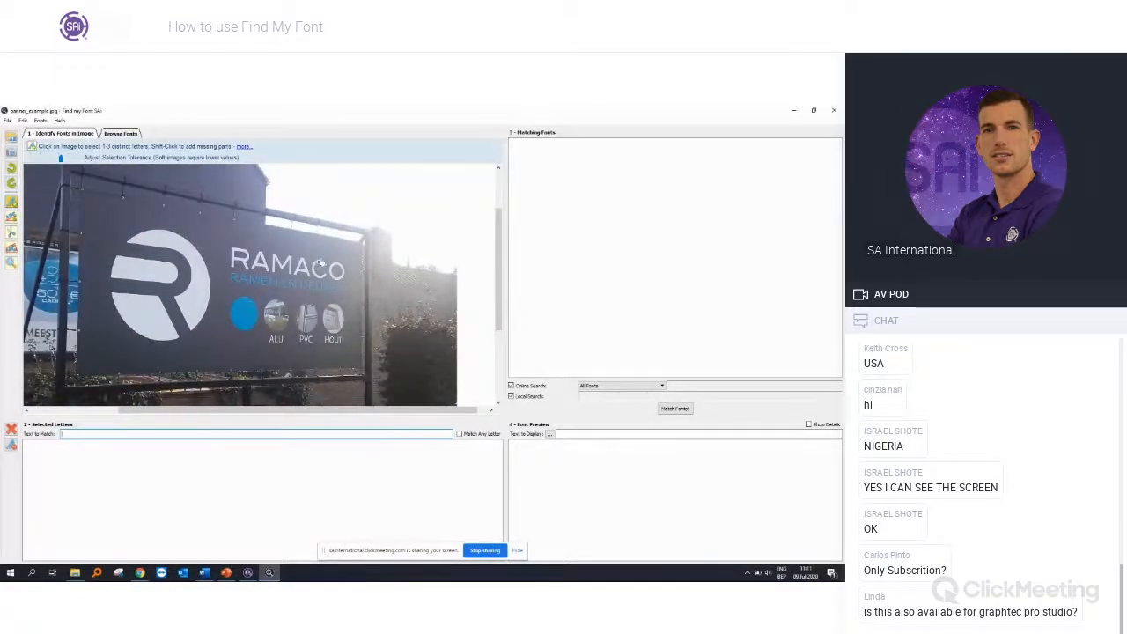
pyautogui.scroll(2, 319, 264)
pyautogui.click(212, 264)
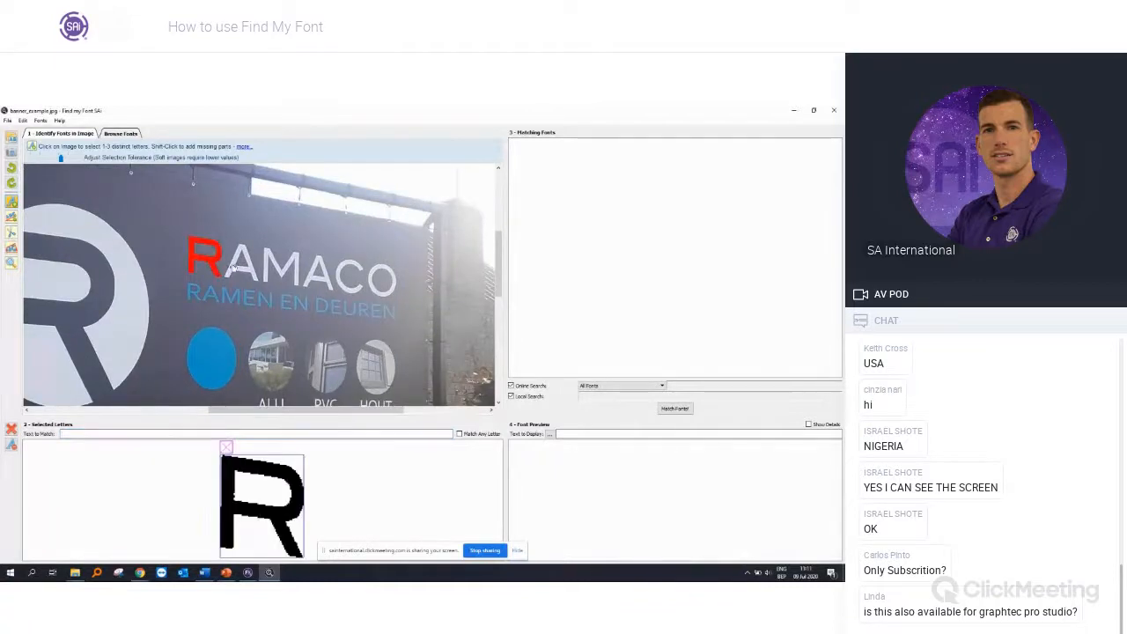
pyautogui.click(235, 271)
pyautogui.click(270, 275)
pyautogui.click(308, 283)
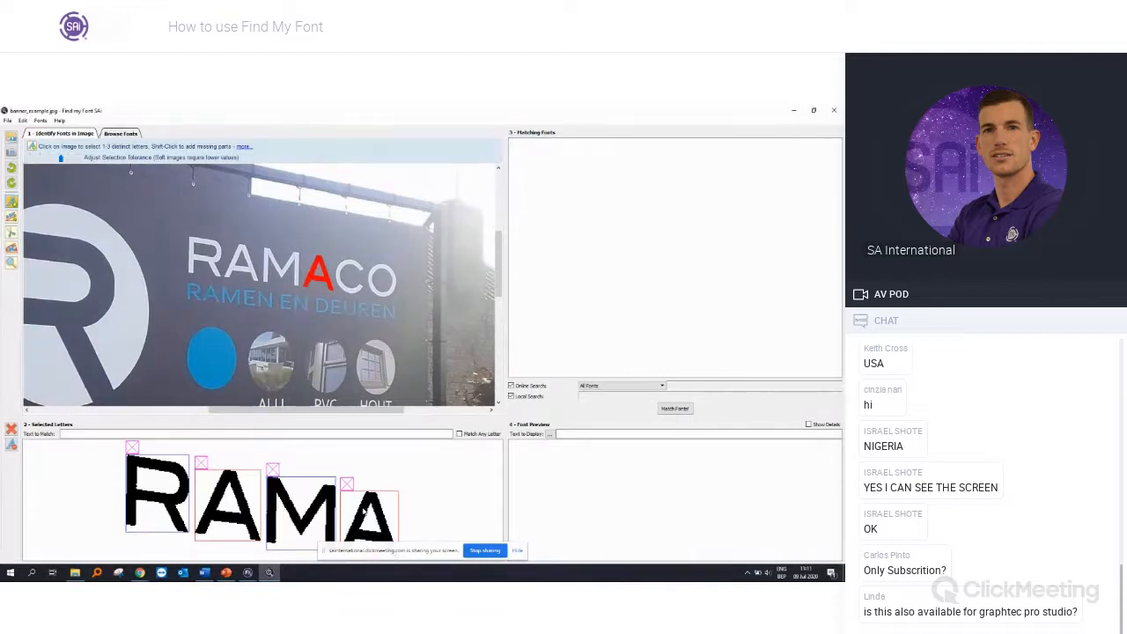
# Step: Discard all the selected letters of RAMACO
pyautogui.click(347, 485)
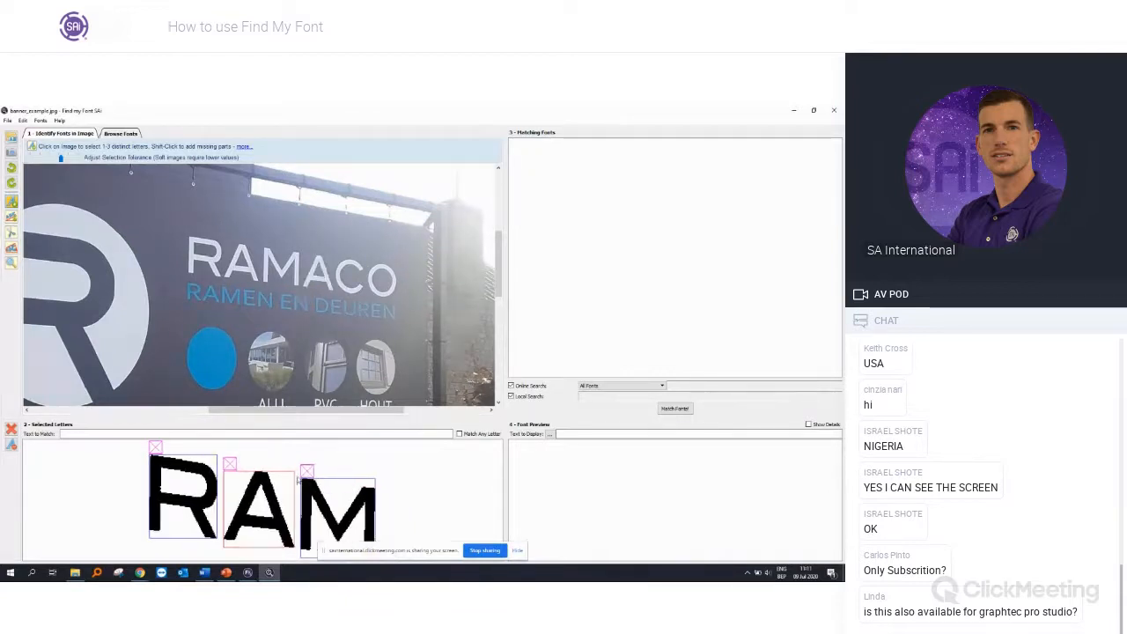
pyautogui.click(299, 475)
pyautogui.click(268, 471)
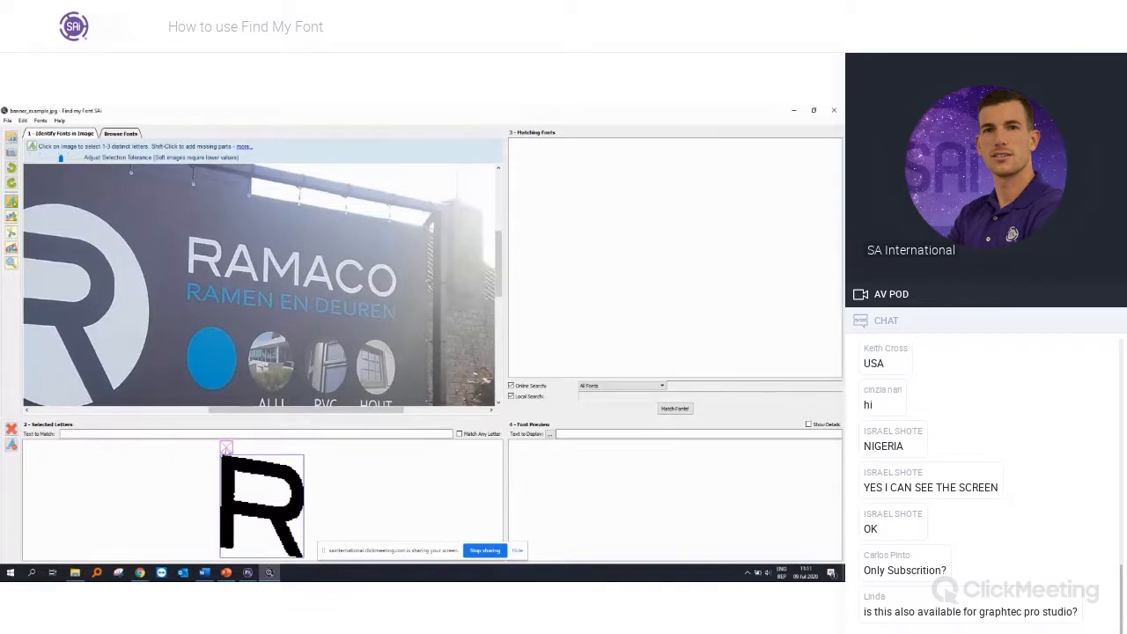
pyautogui.click(225, 448)
pyautogui.scroll(-5, 233, 356)
pyautogui.scroll(1, 281, 336)
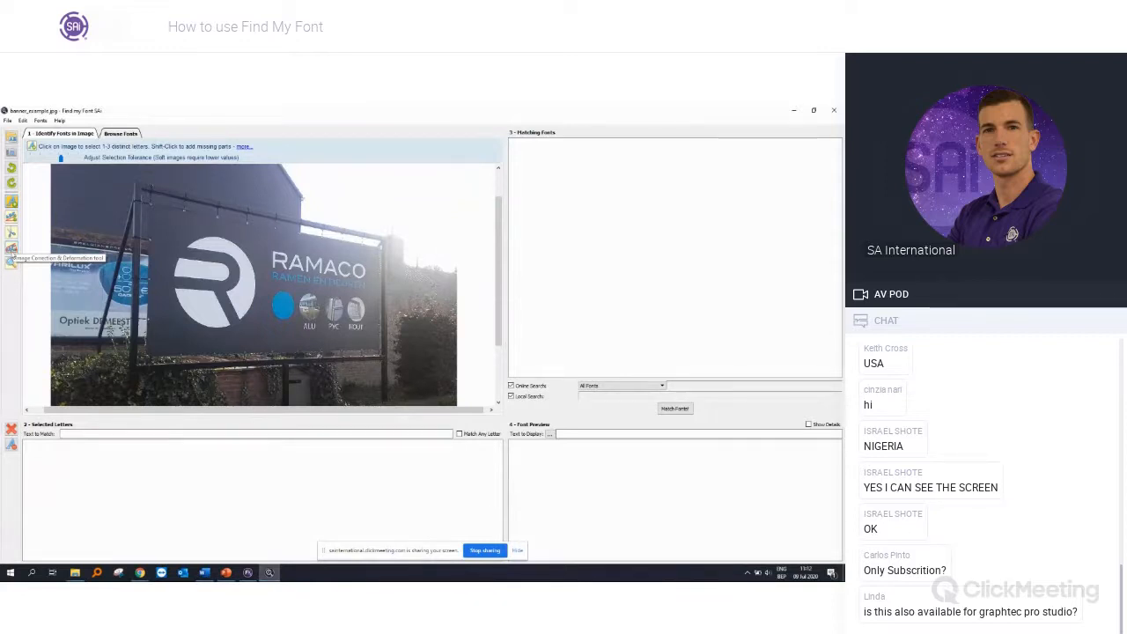
# Step: Fit the Image Correction & Deformation area to the four corners of the dark RAMACO banner
pyautogui.click(13, 251)
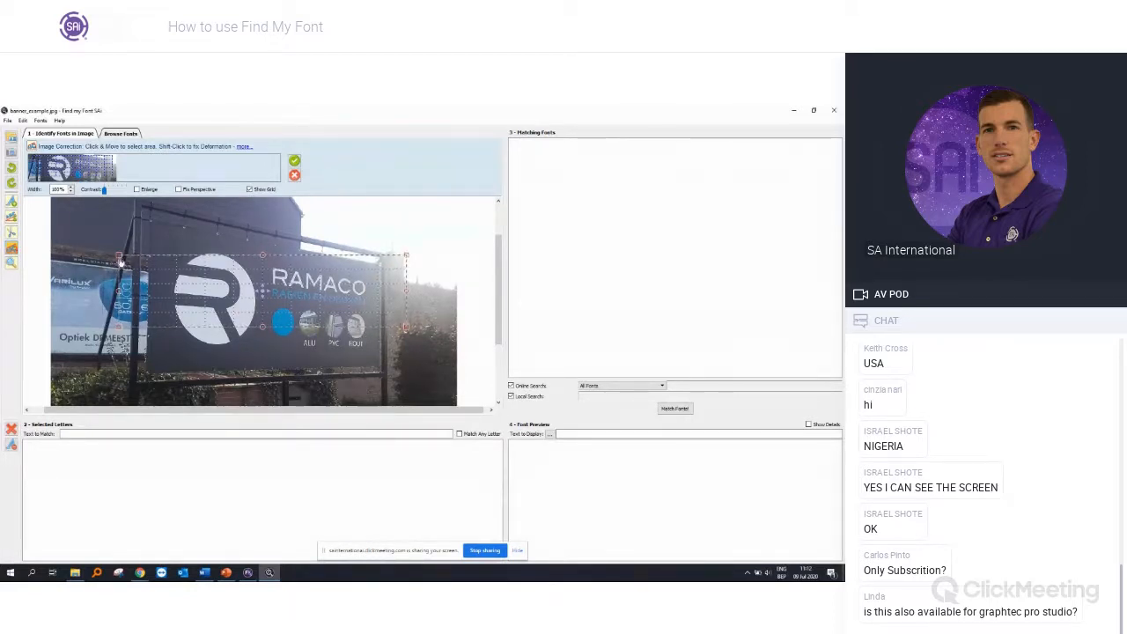
pyautogui.moveTo(120, 260); pyautogui.dragTo(150, 225)
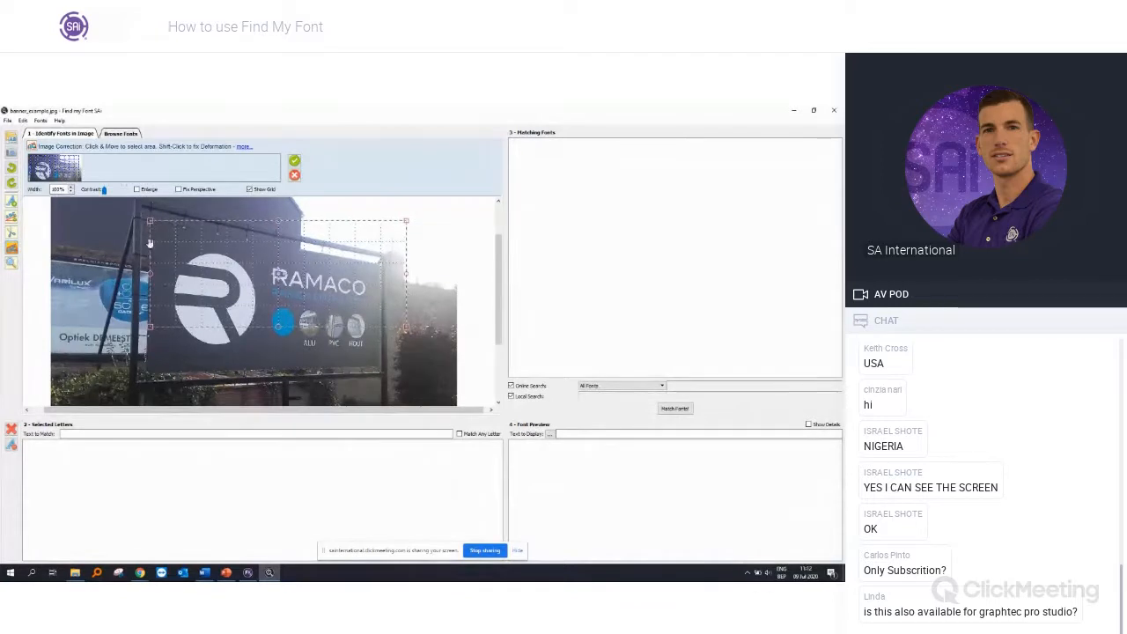
pyautogui.moveTo(150, 332); pyautogui.dragTo(149, 377)
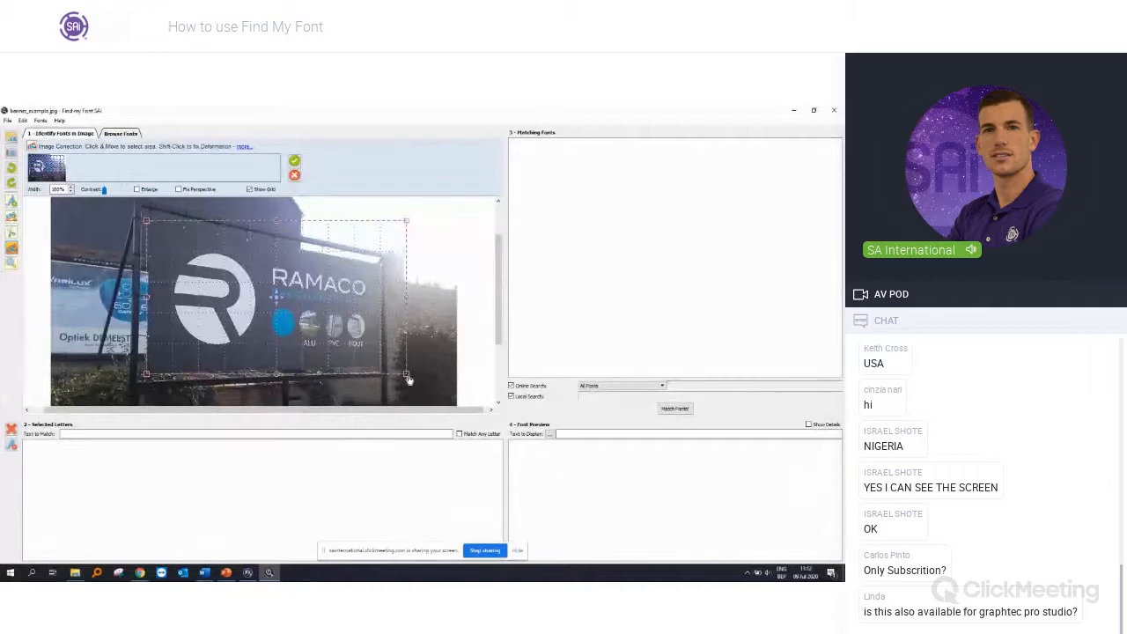
pyautogui.moveTo(408, 379); pyautogui.dragTo(383, 372)
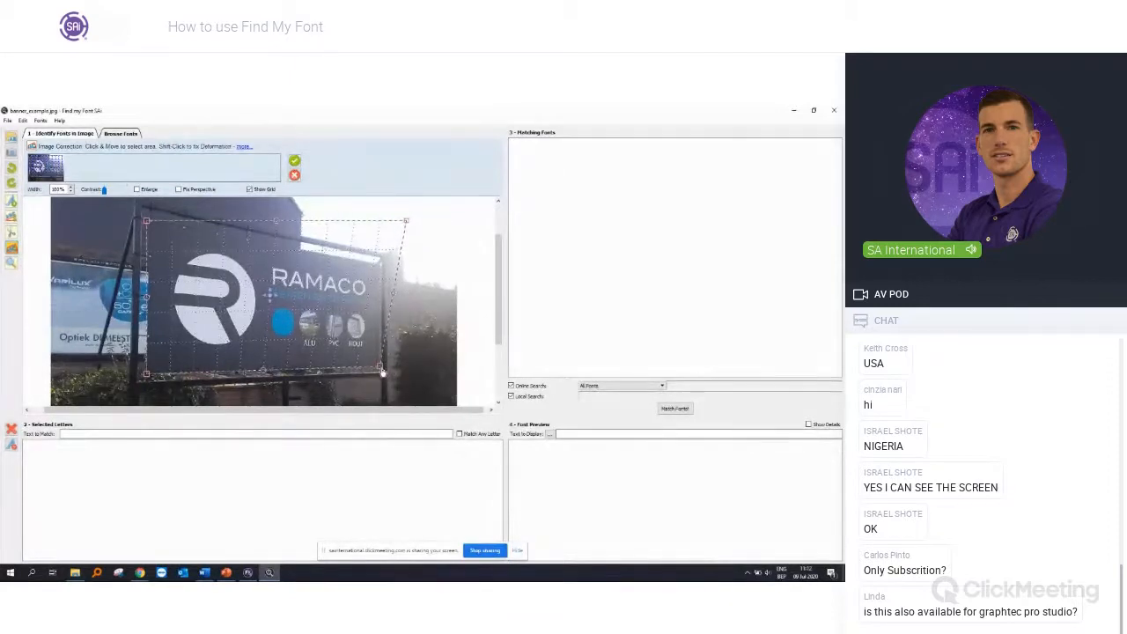
pyautogui.moveTo(406, 222); pyautogui.dragTo(381, 264)
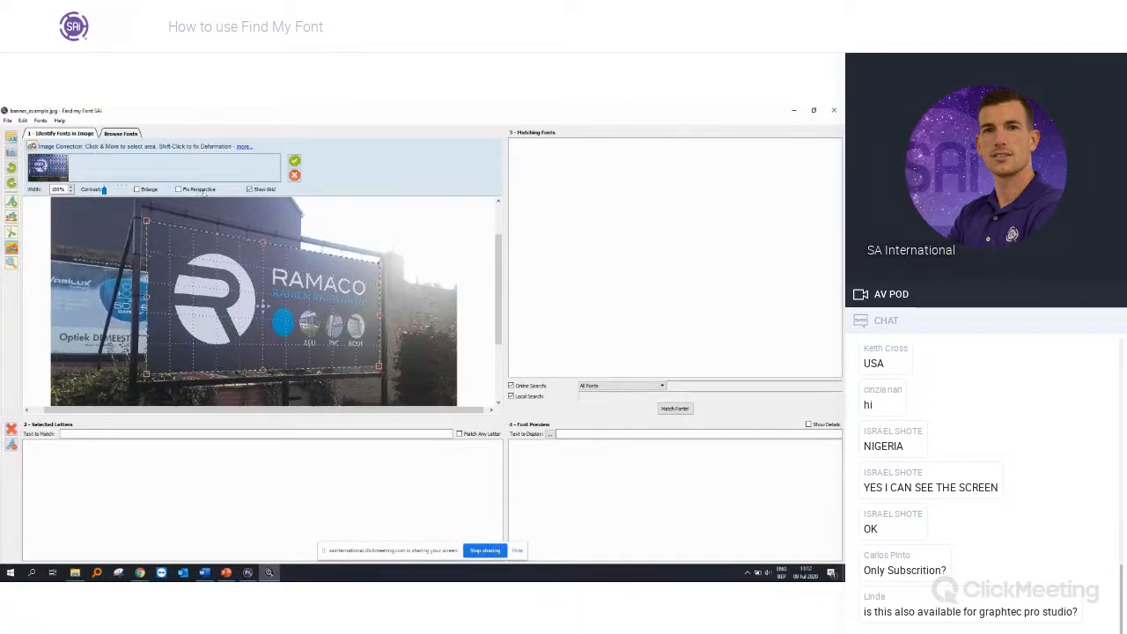
# Step: Enable Fix Perspective for the marked RAMACO banner area and apply the image correction
pyautogui.click(192, 191)
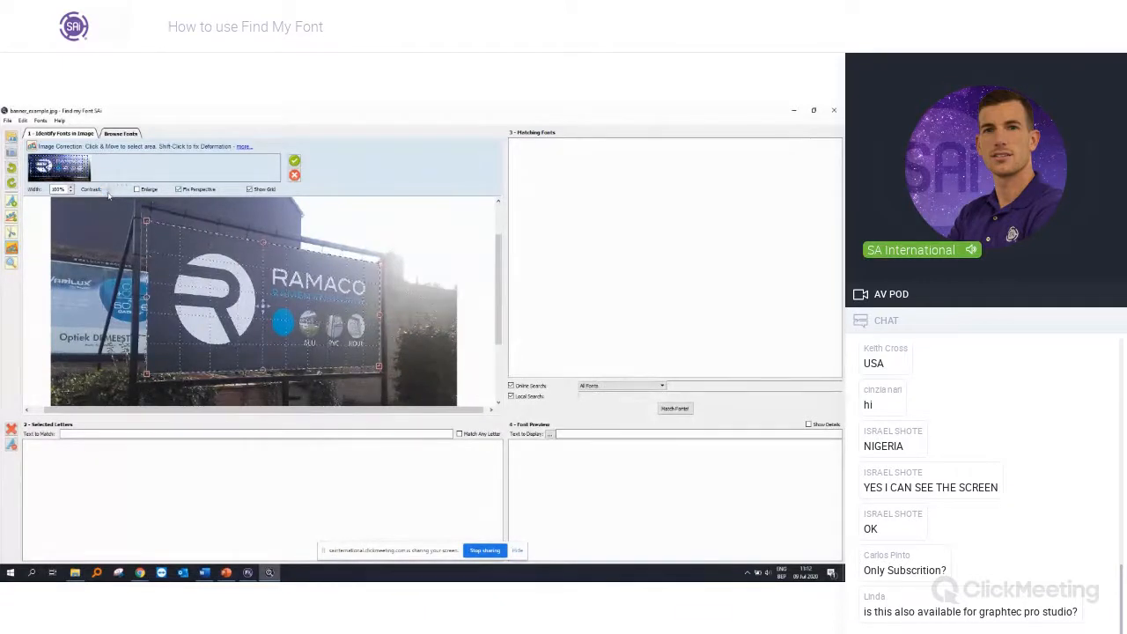
pyautogui.moveTo(116, 194); pyautogui.dragTo(107, 196)
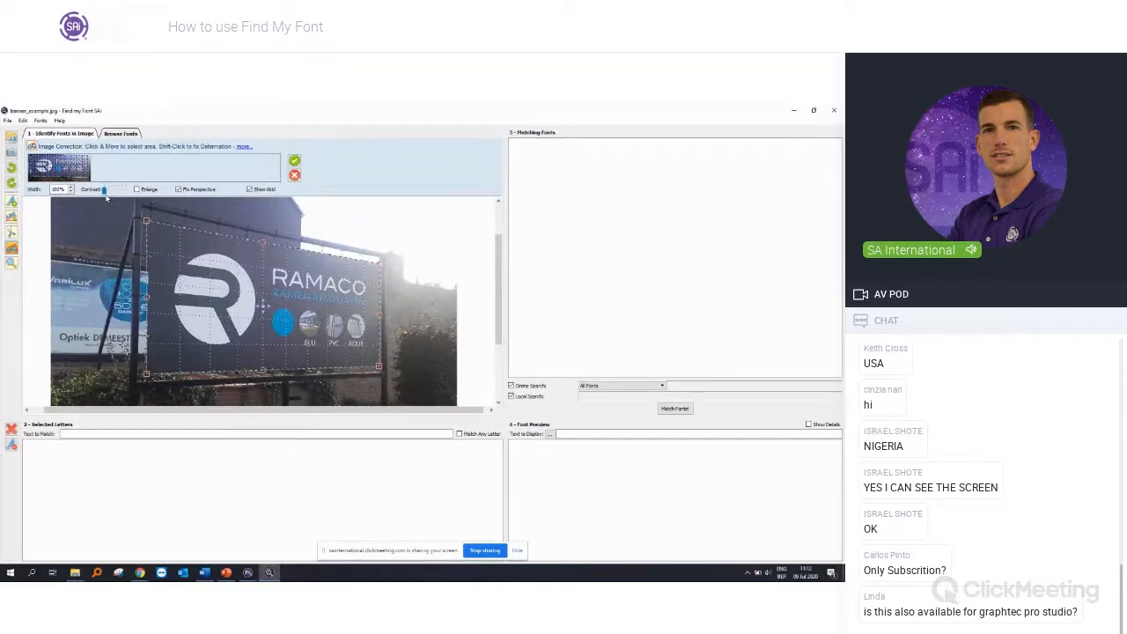
pyautogui.click(258, 191)
pyautogui.click(257, 193)
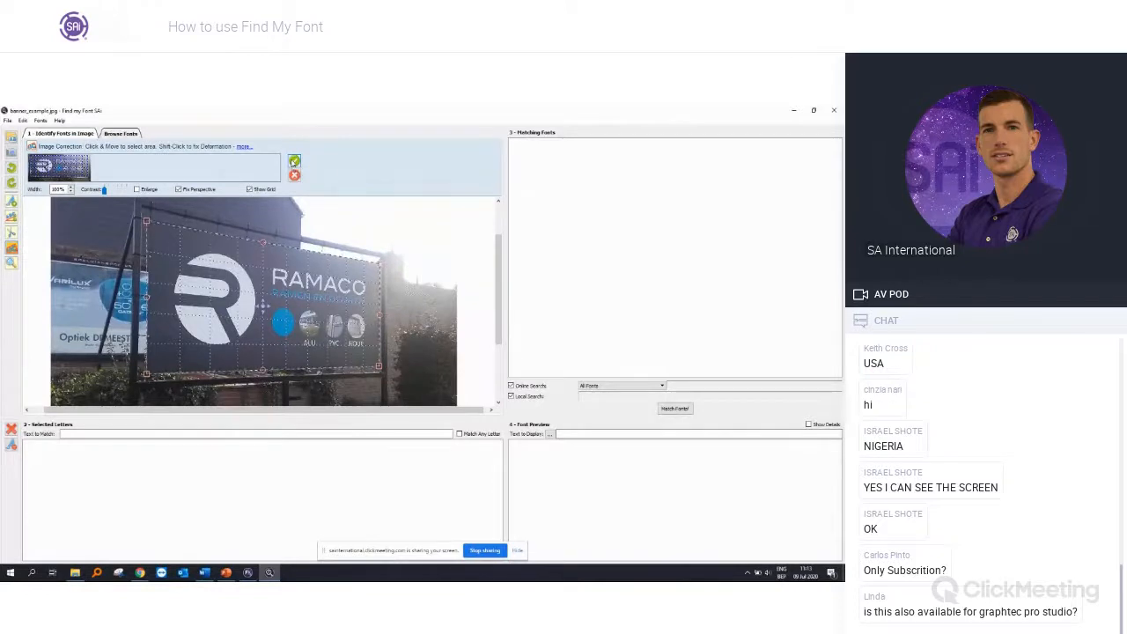
pyautogui.click(293, 160)
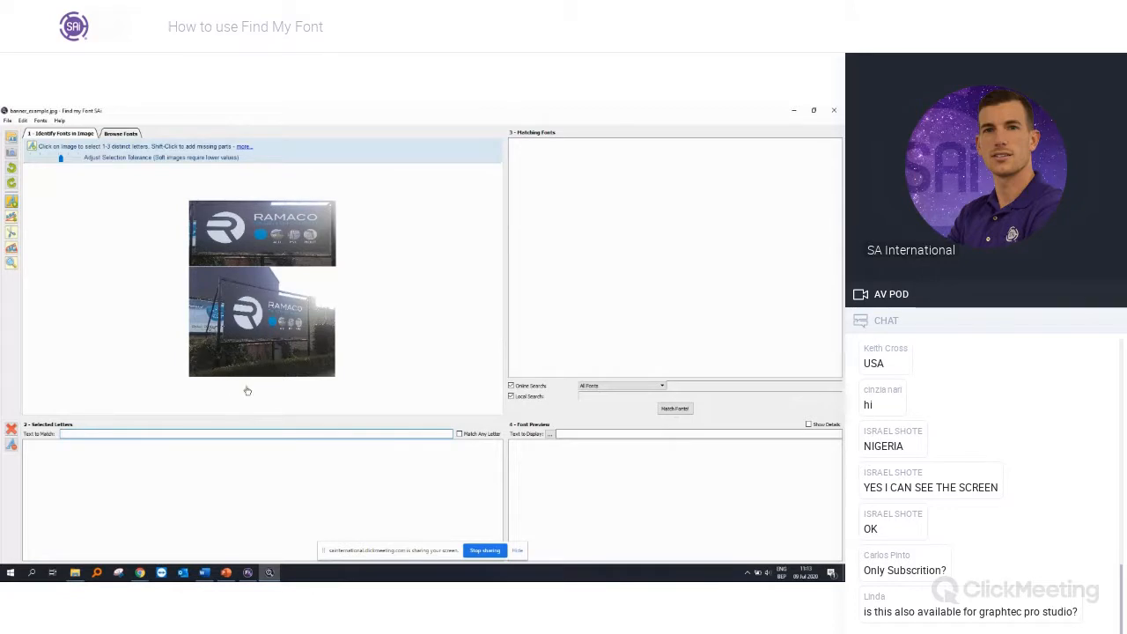
# Step: Select the letter R of RAMACO in the corrected banner, removing any background picked up with it
pyautogui.scroll(1, 302, 171)
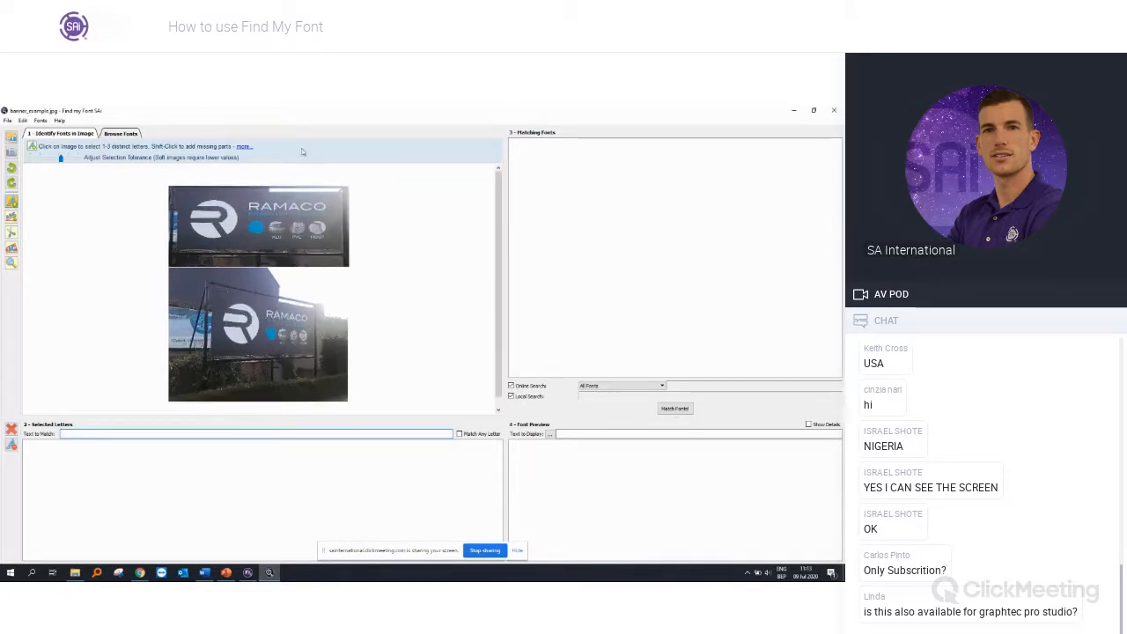
pyautogui.scroll(3, 266, 163)
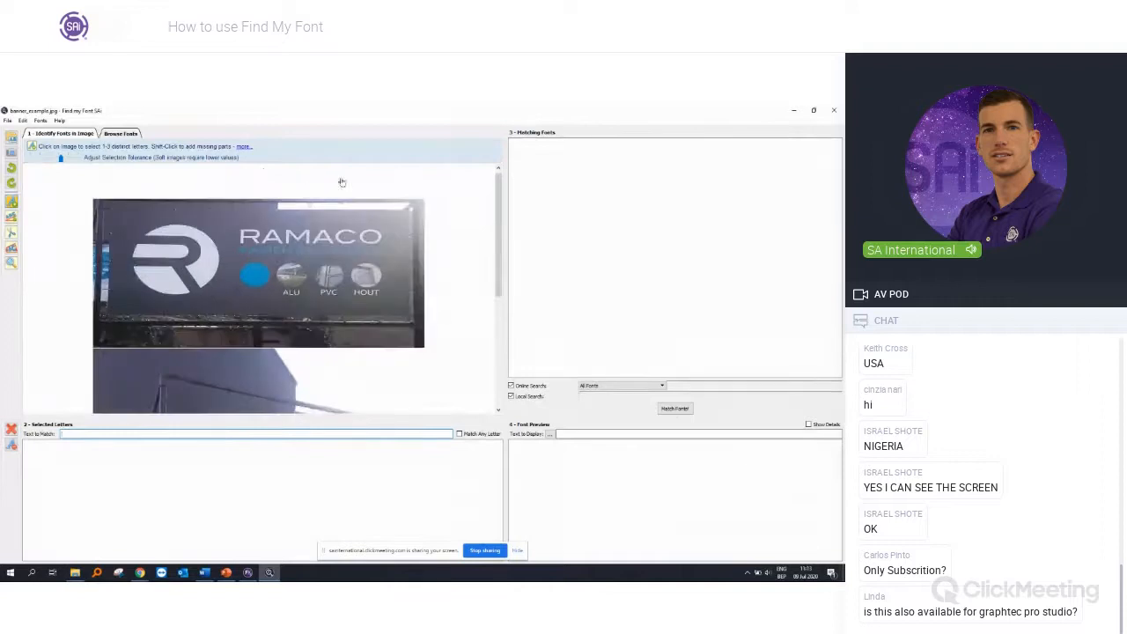
pyautogui.scroll(3, 411, 198)
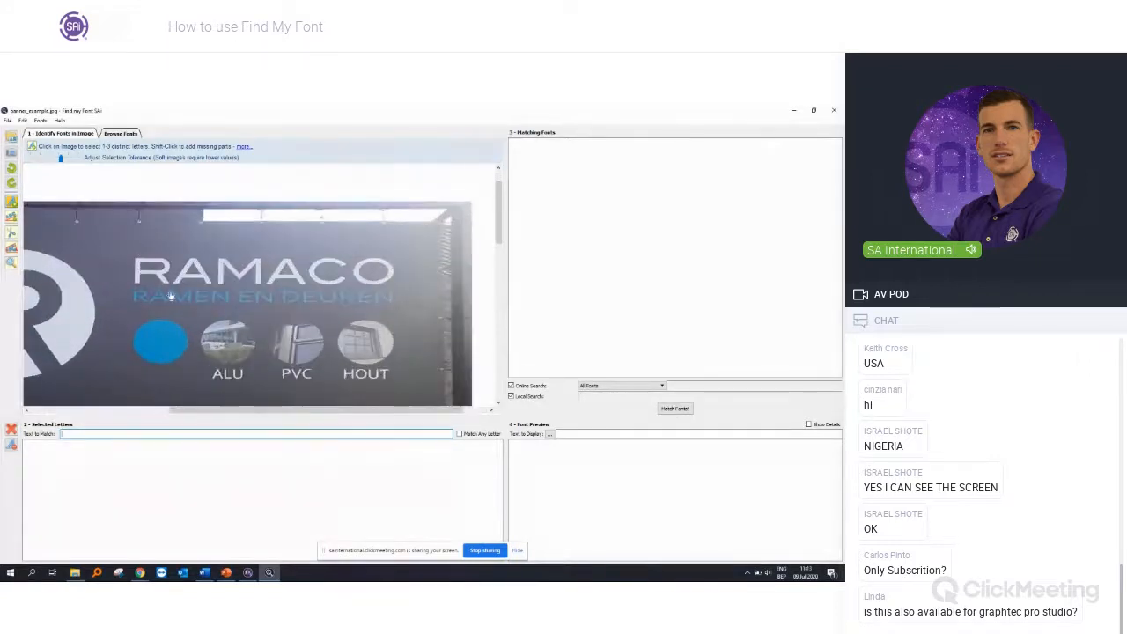
pyautogui.scroll(-3, 331, 293)
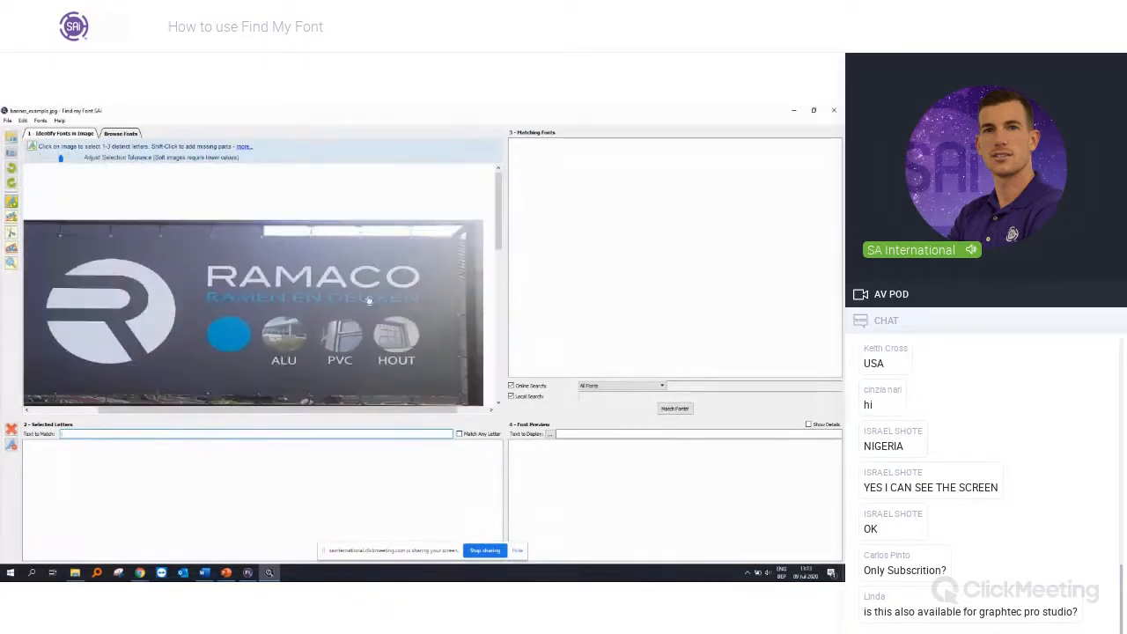
pyautogui.scroll(3, 352, 297)
pyautogui.scroll(-1, 369, 301)
pyautogui.scroll(2, 368, 301)
pyautogui.scroll(-1, 372, 310)
pyautogui.scroll(1, 371, 309)
pyautogui.scroll(-2, 152, 296)
pyautogui.scroll(4, 145, 291)
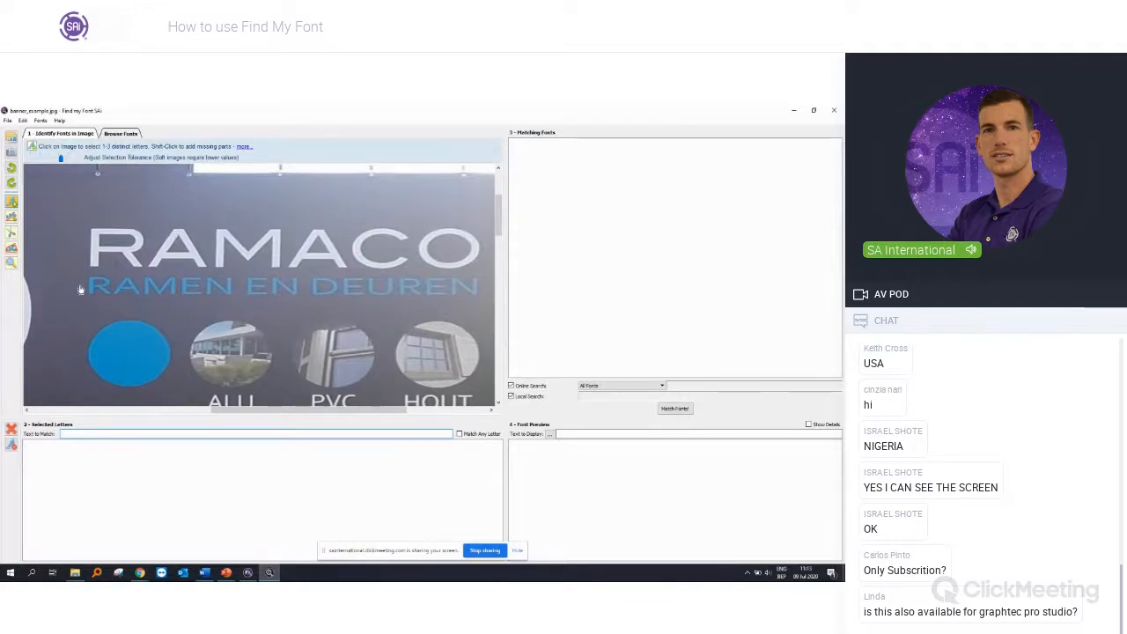
pyautogui.click(127, 255)
pyautogui.click(178, 259)
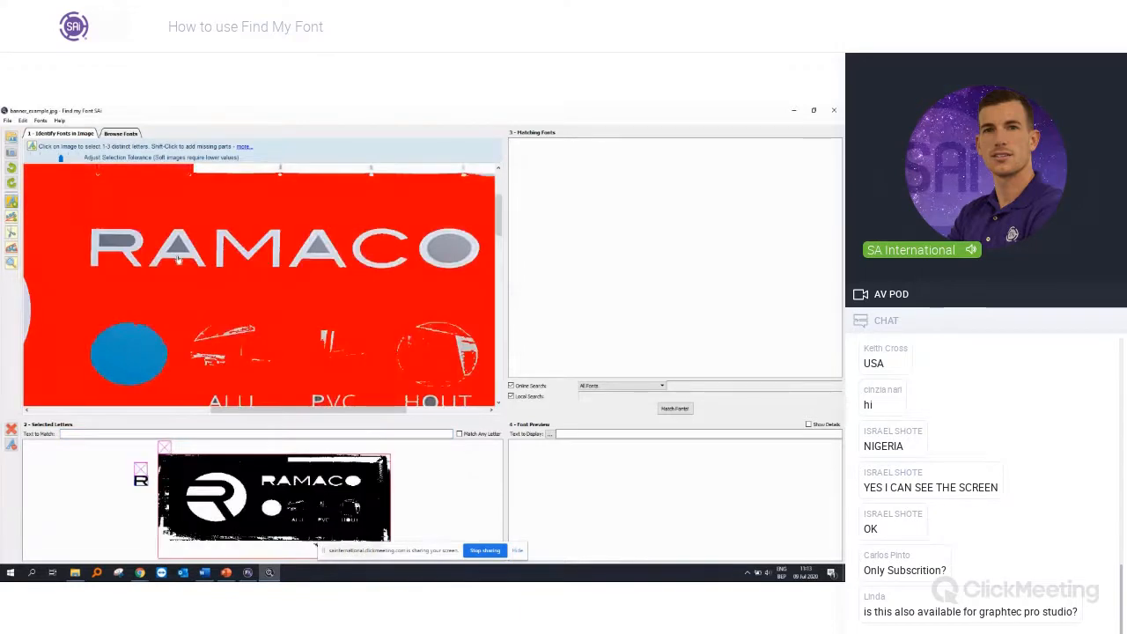
pyautogui.scroll(-5, 178, 277)
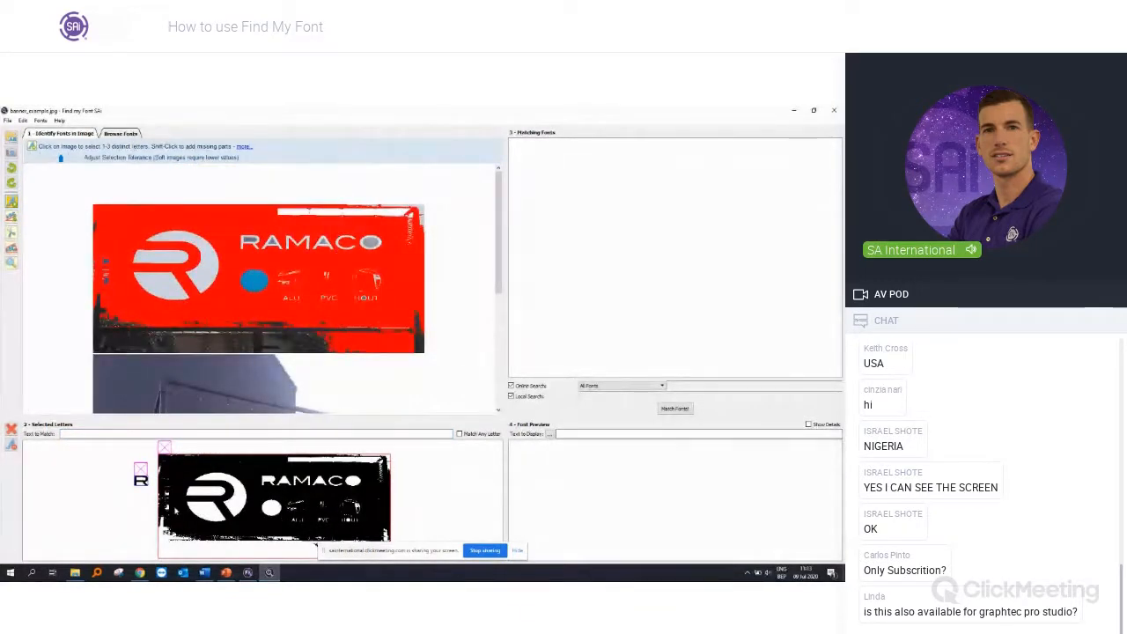
pyautogui.click(164, 449)
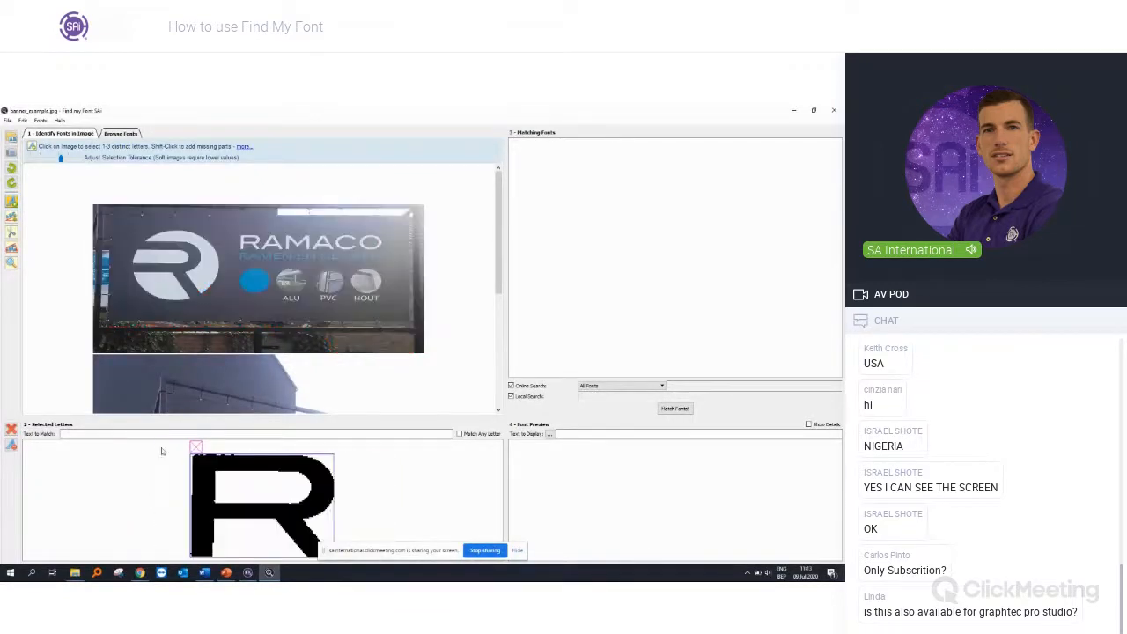
# Step: Add the letters A, M and A of RAMACO to the selection, discarding any stray background
pyautogui.scroll(4, 328, 257)
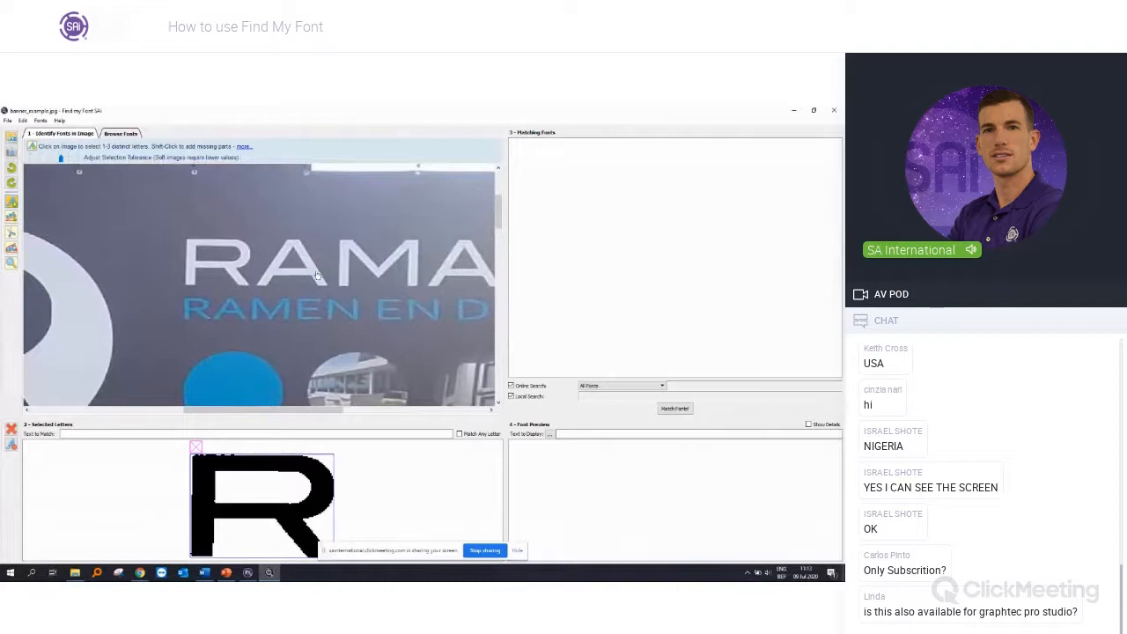
pyautogui.click(317, 276)
pyautogui.click(385, 271)
pyautogui.scroll(-3, 385, 271)
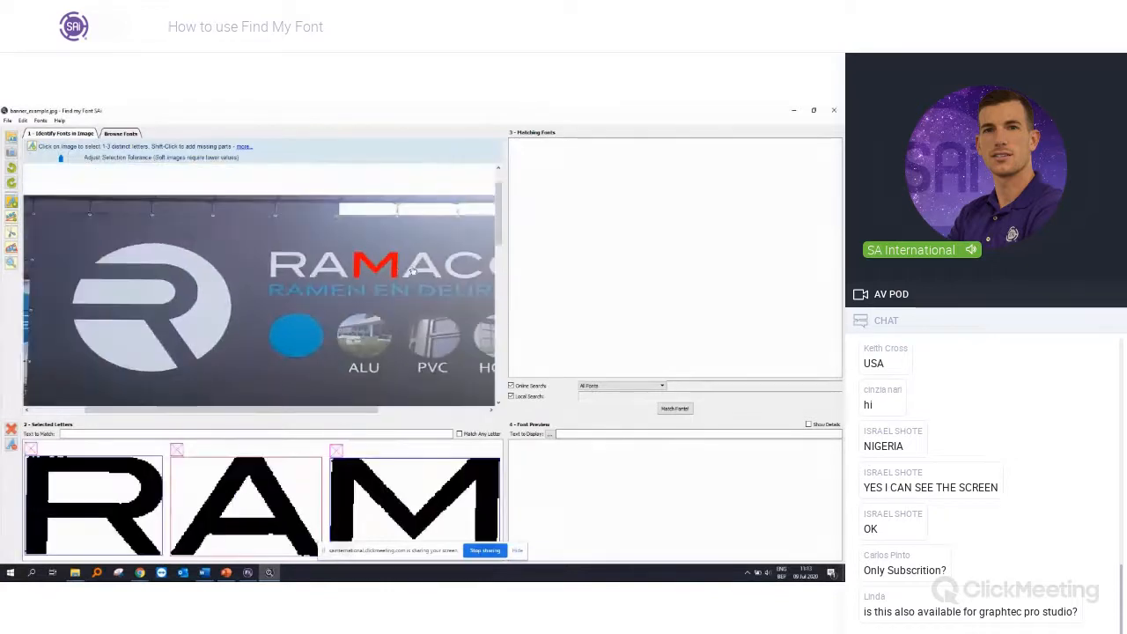
pyautogui.click(446, 277)
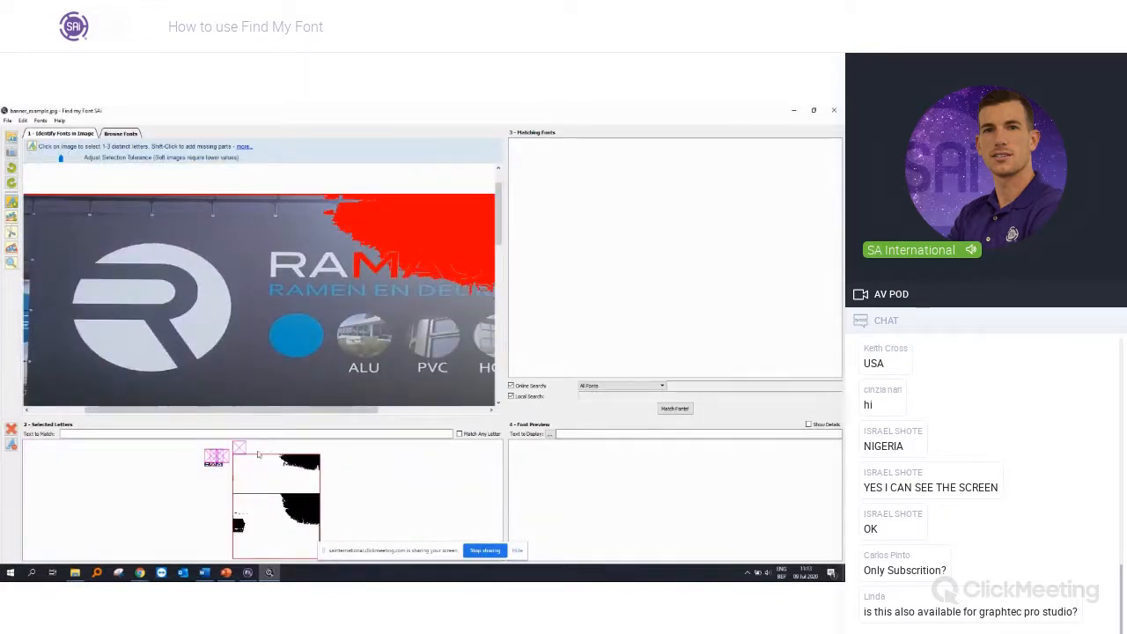
pyautogui.click(214, 456)
pyautogui.click(443, 278)
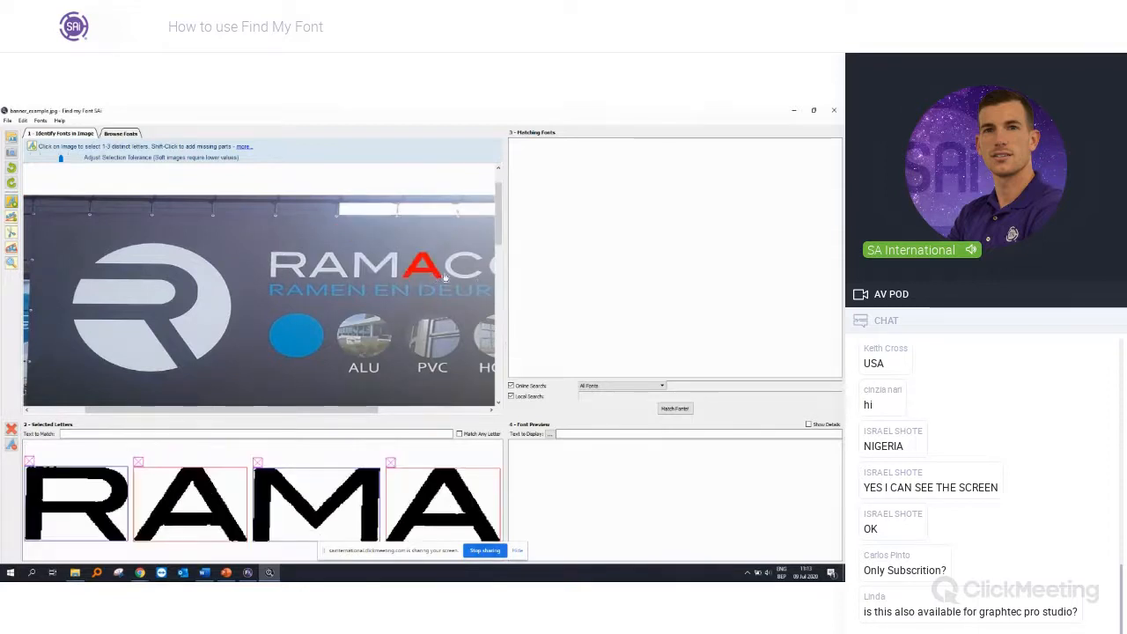
# Step: Try to add the letter C of RAMACO to the selected letters
pyautogui.click(449, 270)
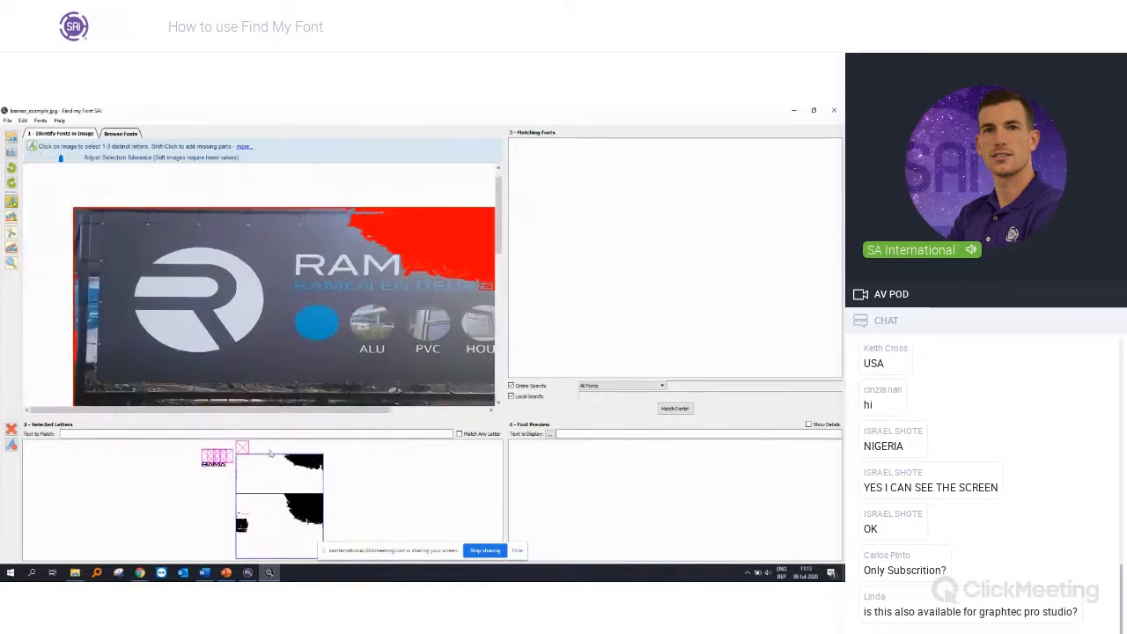
pyautogui.click(243, 450)
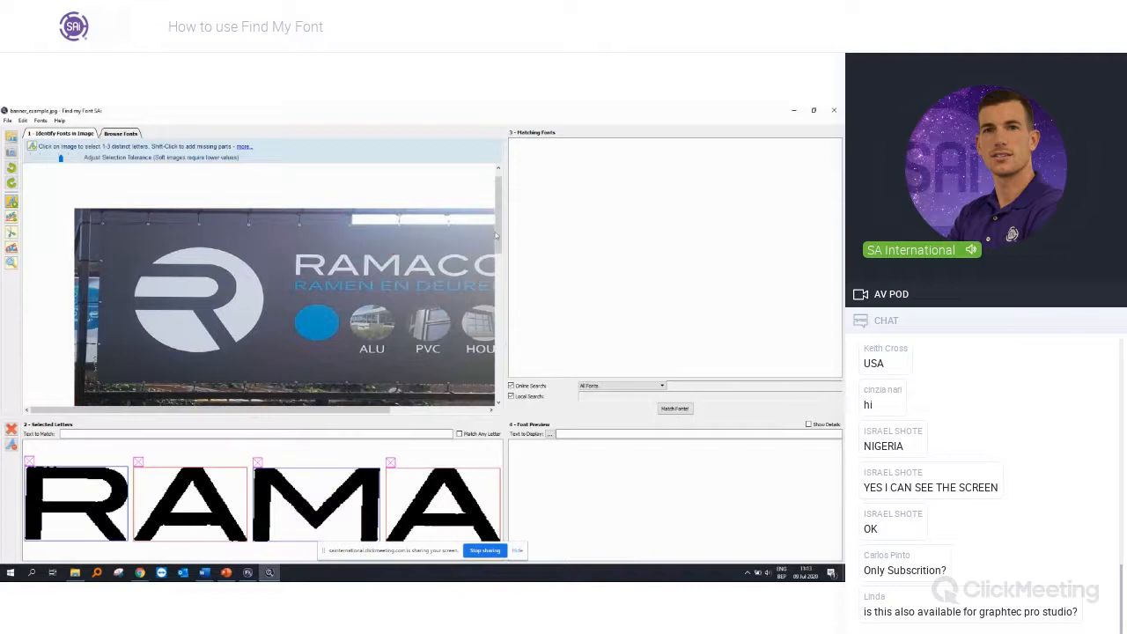
pyautogui.scroll(2, 433, 278)
pyautogui.click(434, 277)
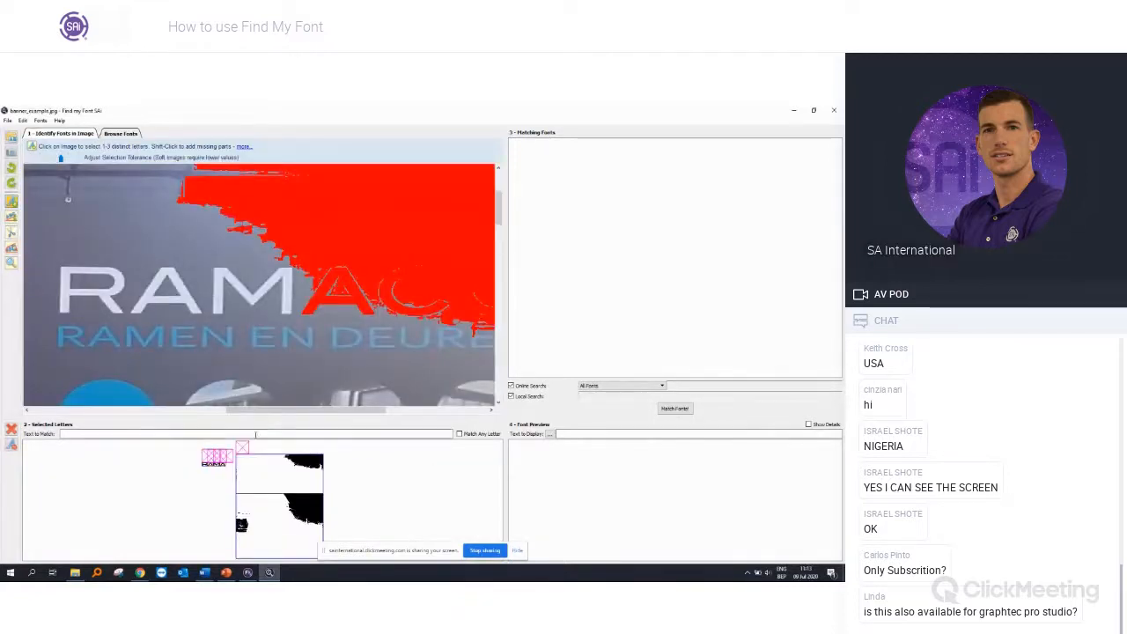
pyautogui.click(244, 451)
pyautogui.click(385, 284)
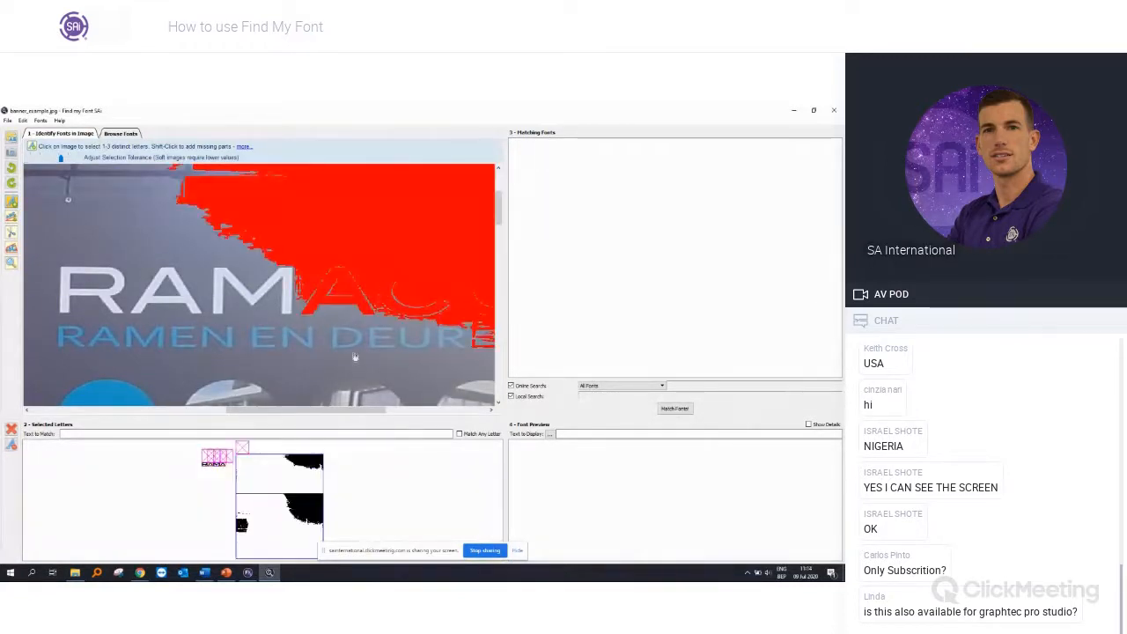
pyautogui.click(243, 450)
# Step: Set the text to match to RAMA and run the font matching
pyautogui.scroll(-2, 262, 284)
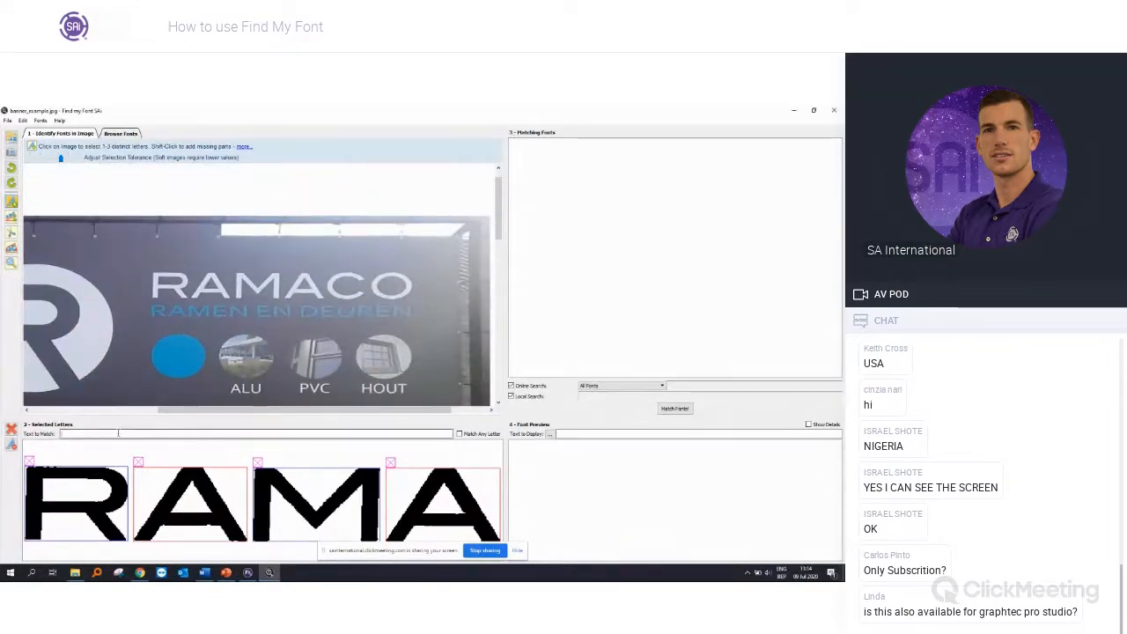
pyautogui.write('AMA')
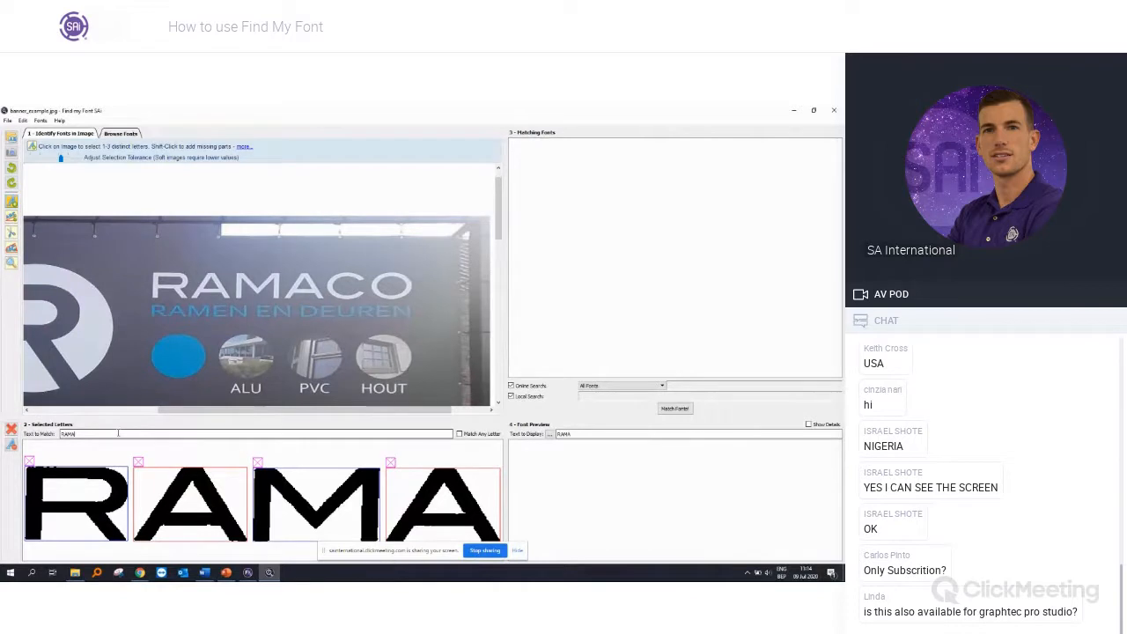
pyautogui.click(675, 409)
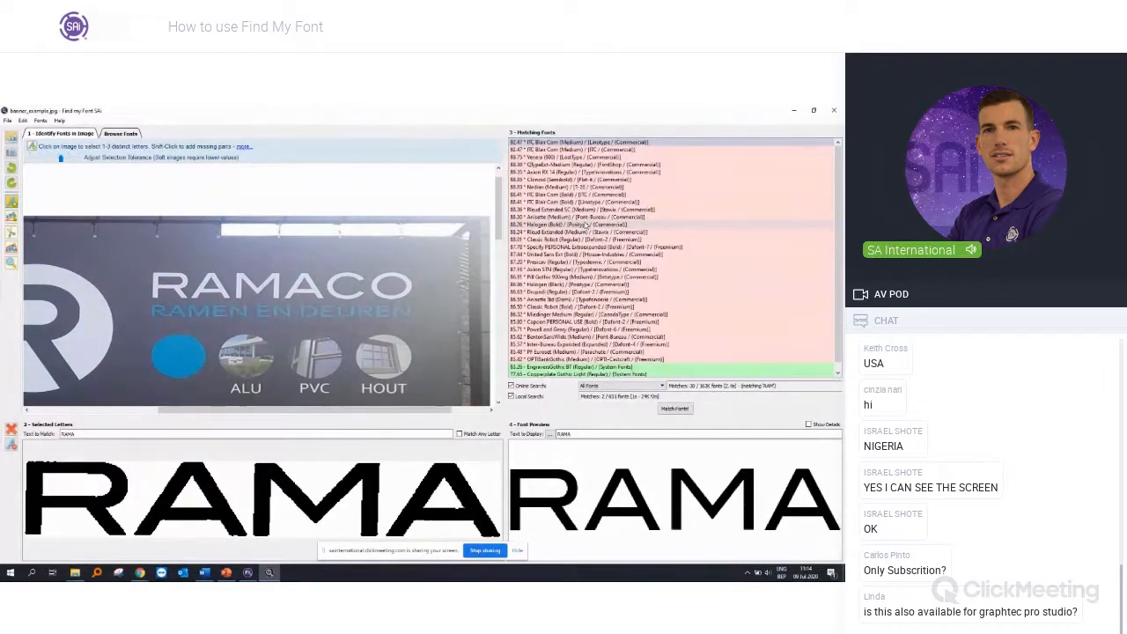
# Step: Check the options offered for the top match, ITC Blair Com (Medium), and compare the corrected banner with the original photo
pyautogui.rightClick(562, 143)
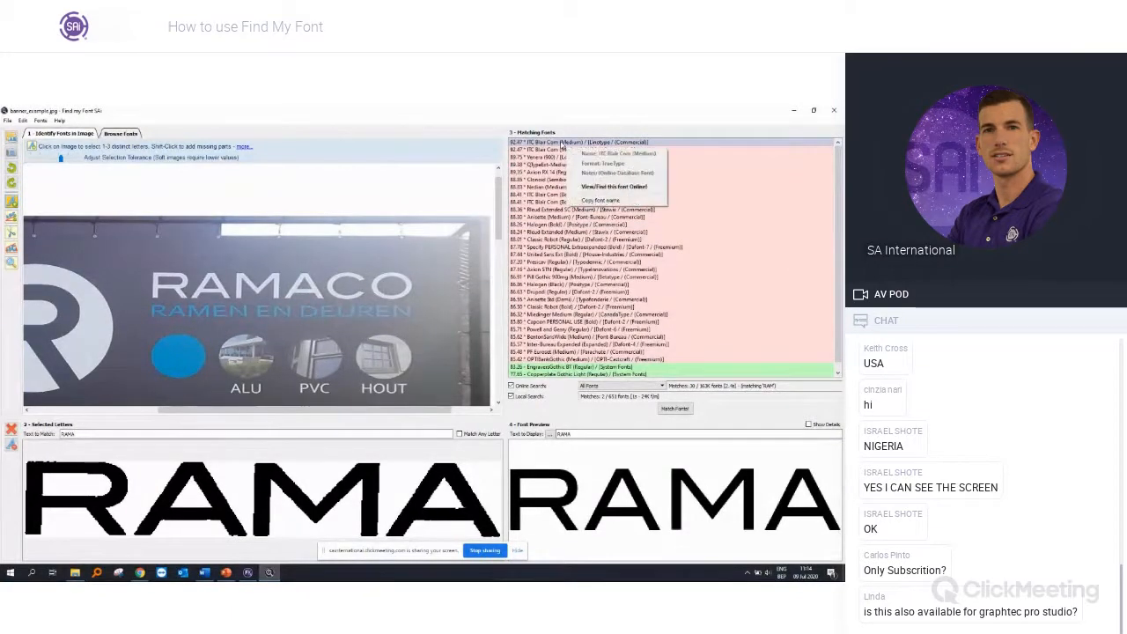
pyautogui.click(564, 108)
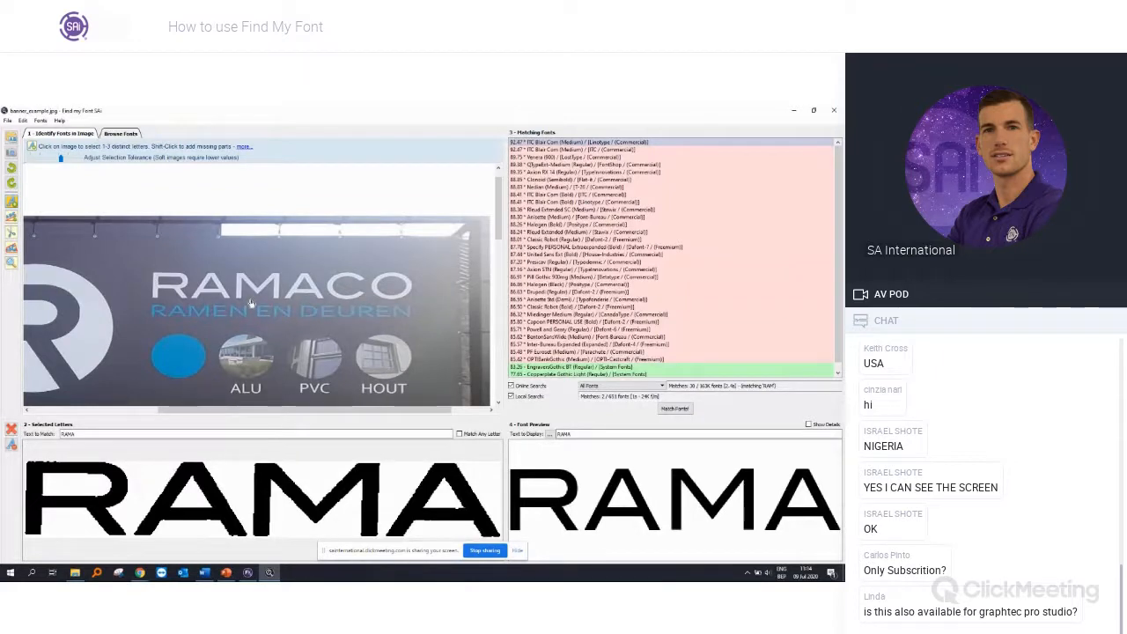
pyautogui.scroll(-2, 251, 303)
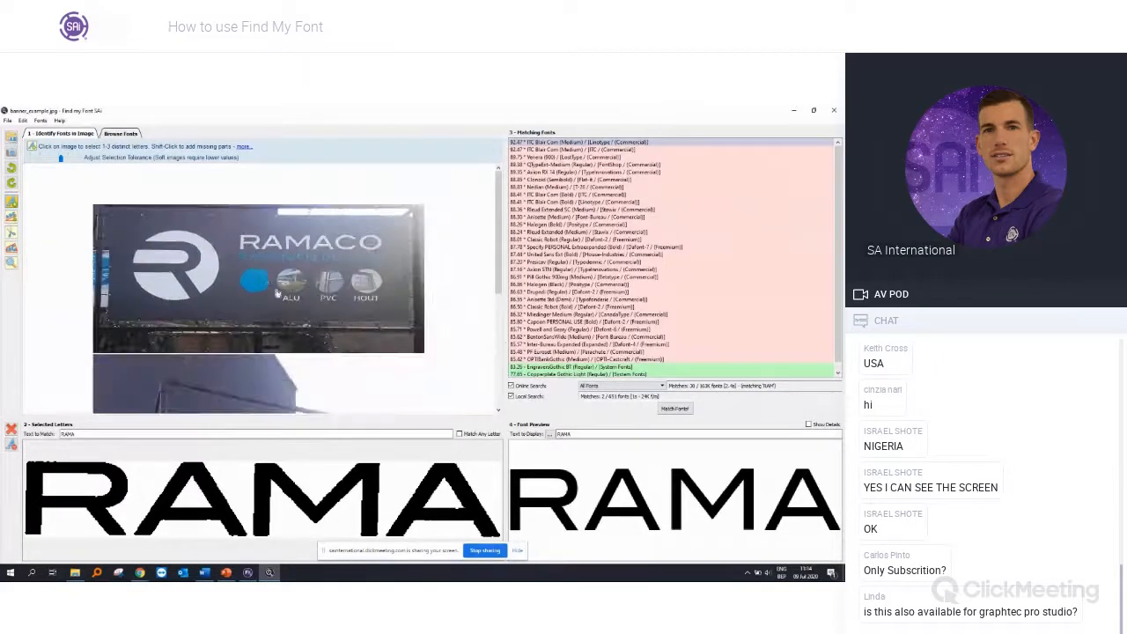
pyautogui.scroll(-3, 277, 293)
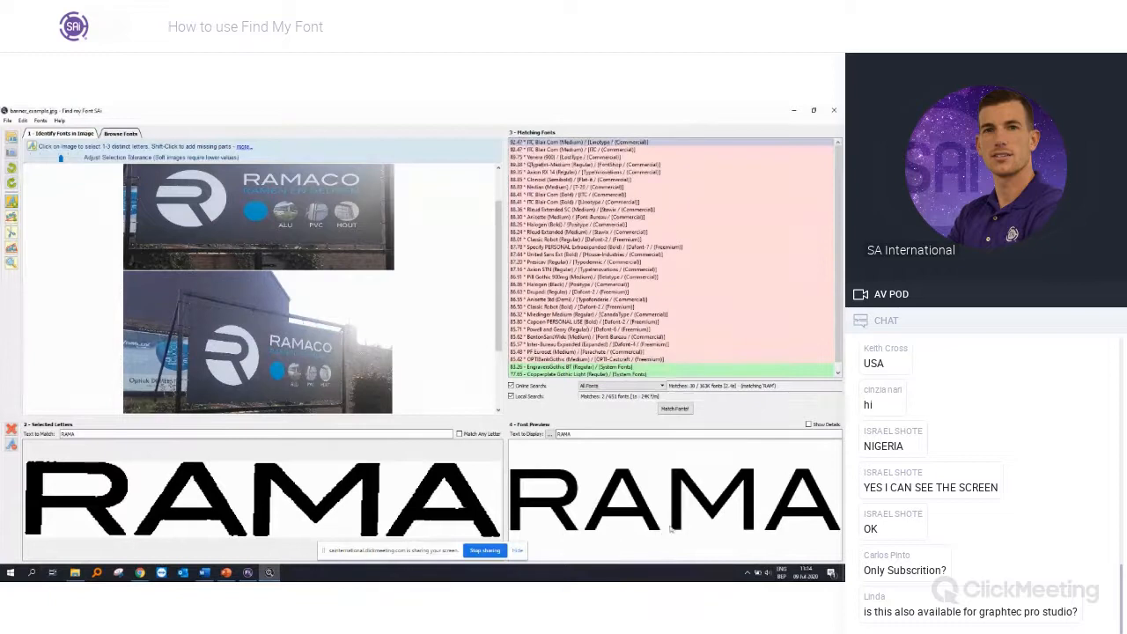
# Step: Install the blair-itc-medium font from the webinar's Fonts folder, and switch to Flexi to reload its fonts
pyautogui.click(75, 572)
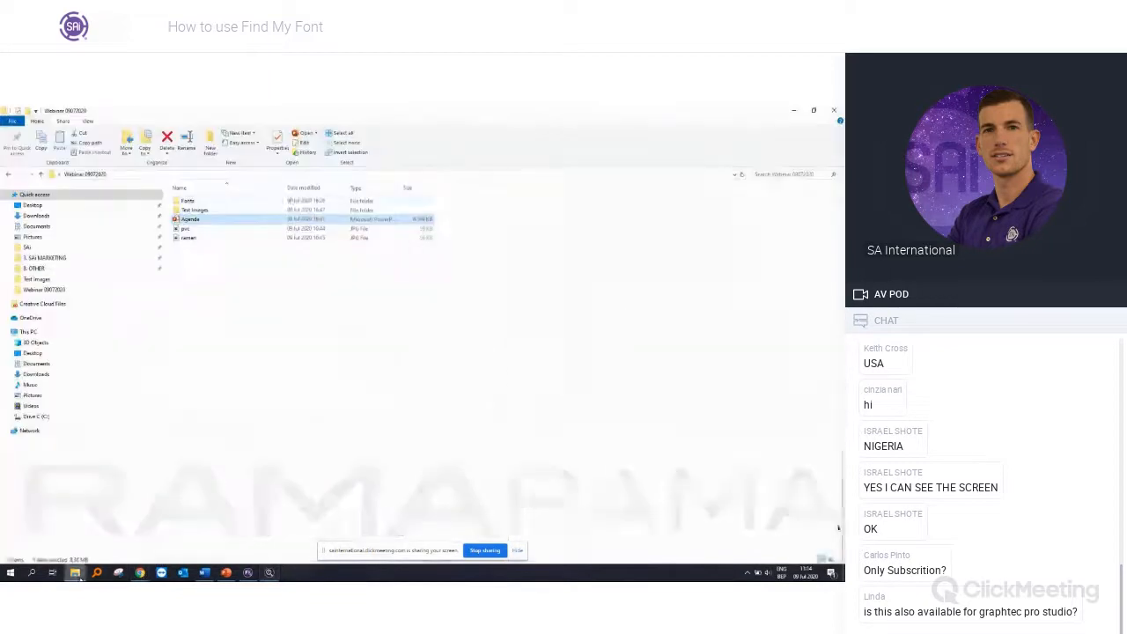
pyautogui.doubleClick(210, 202)
pyautogui.doubleClick(211, 200)
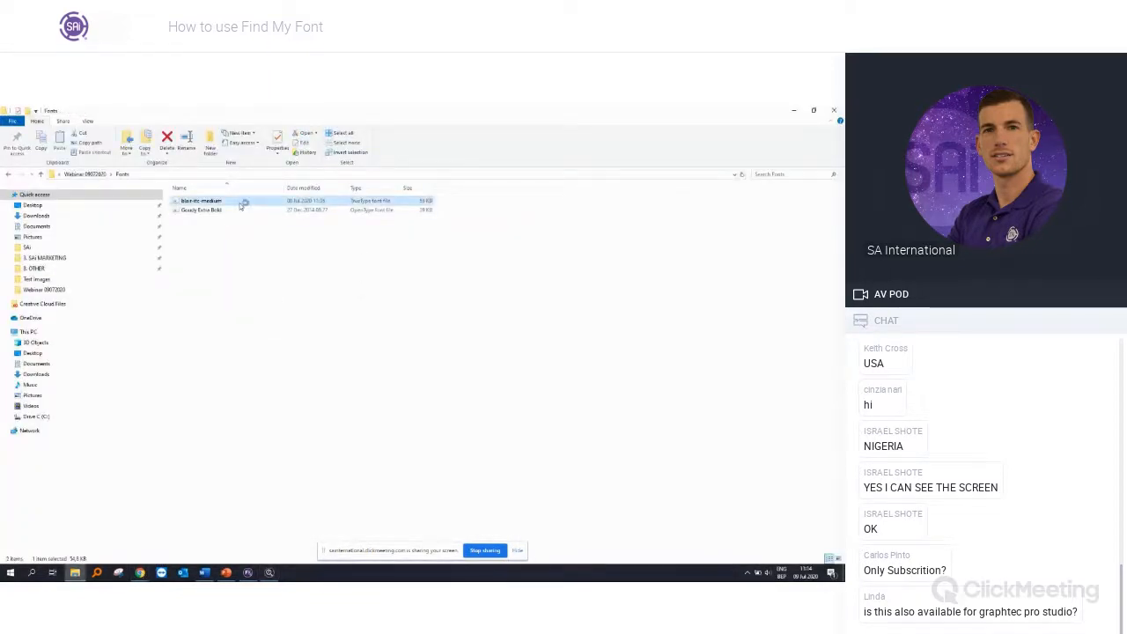
pyautogui.click(119, 209)
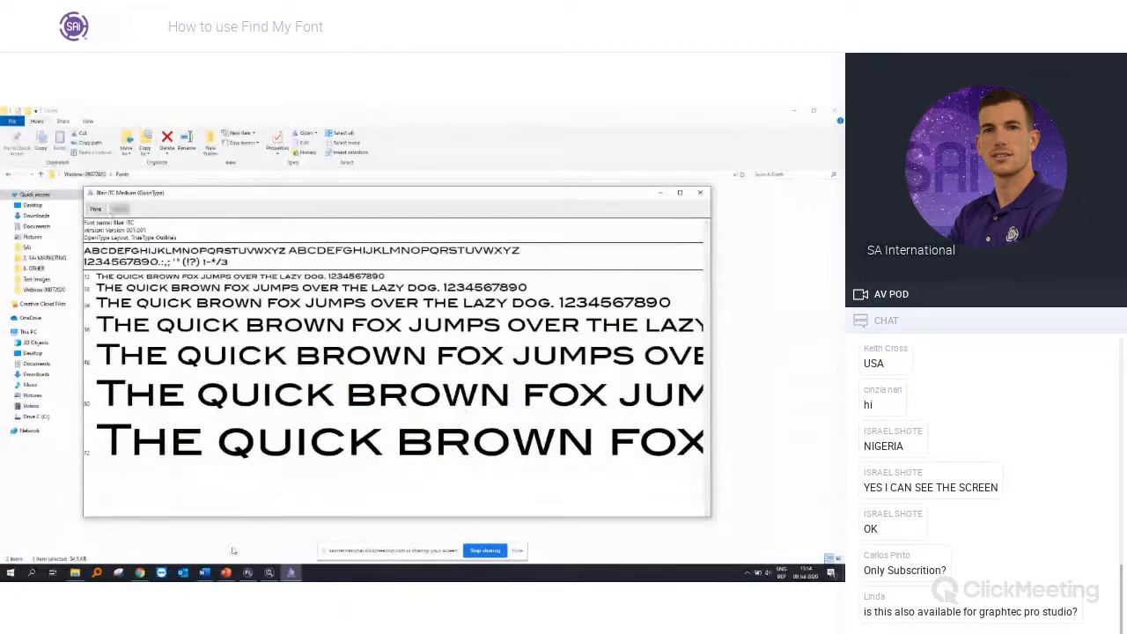
pyautogui.click(247, 572)
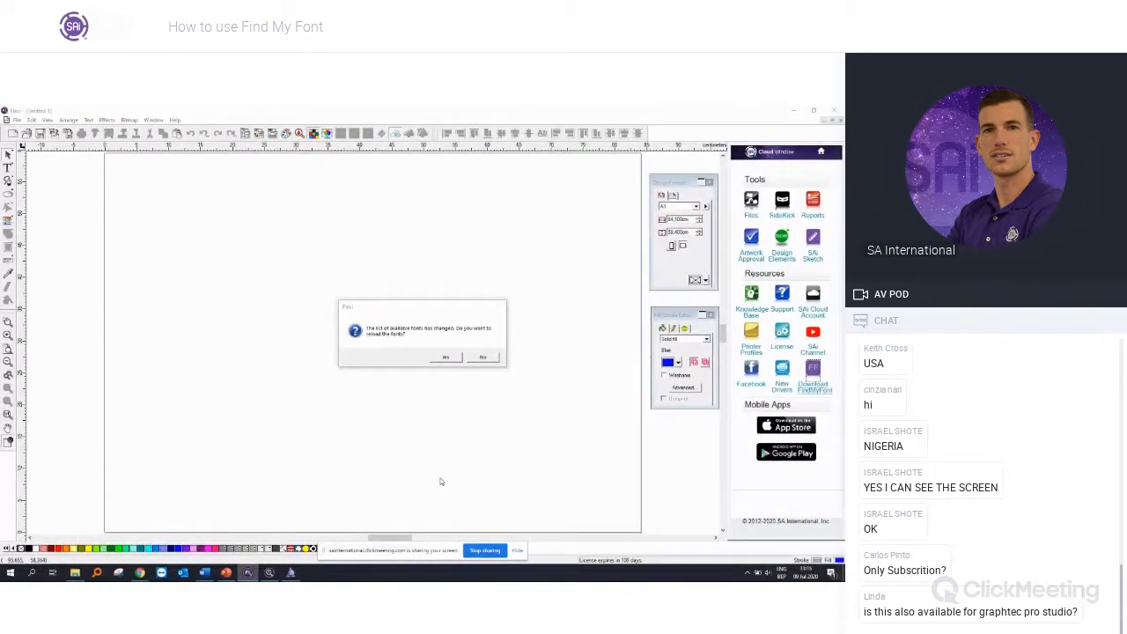
pyautogui.click(447, 359)
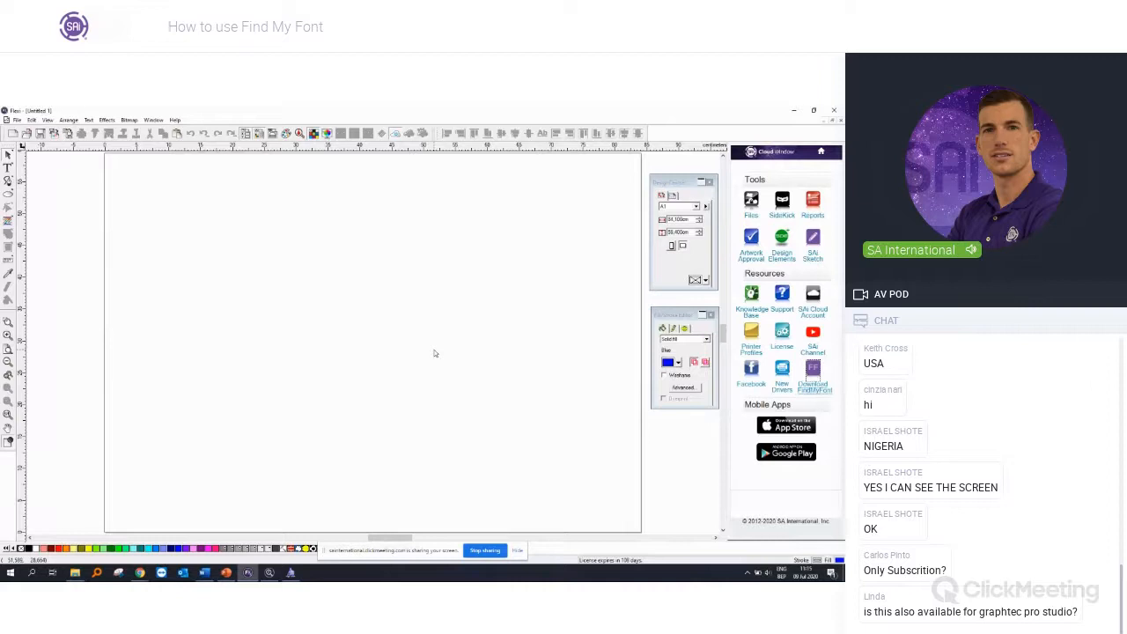
# Step: Import the banner_example photo from the Test Images folder into the drawing
pyautogui.scroll(-7, 355, 306)
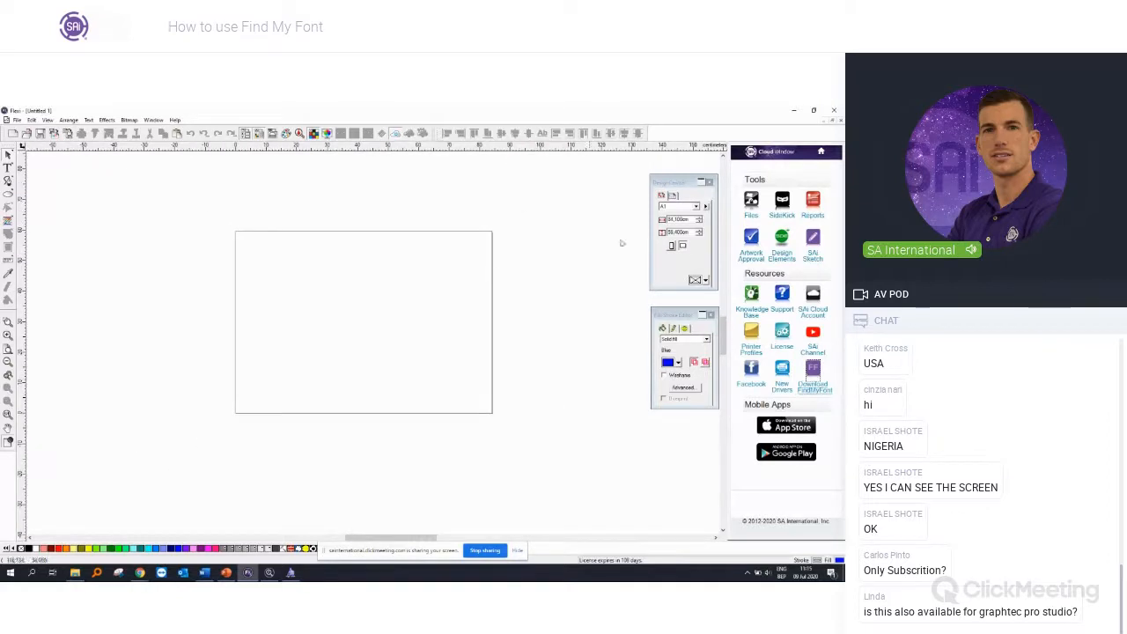
pyautogui.click(16, 121)
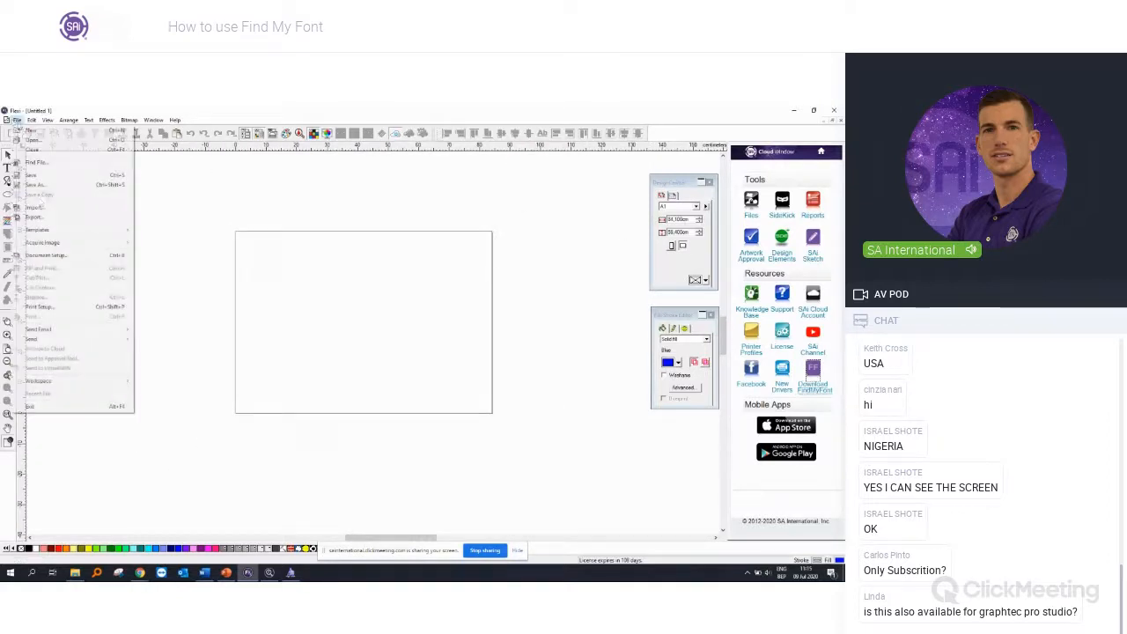
pyautogui.click(39, 208)
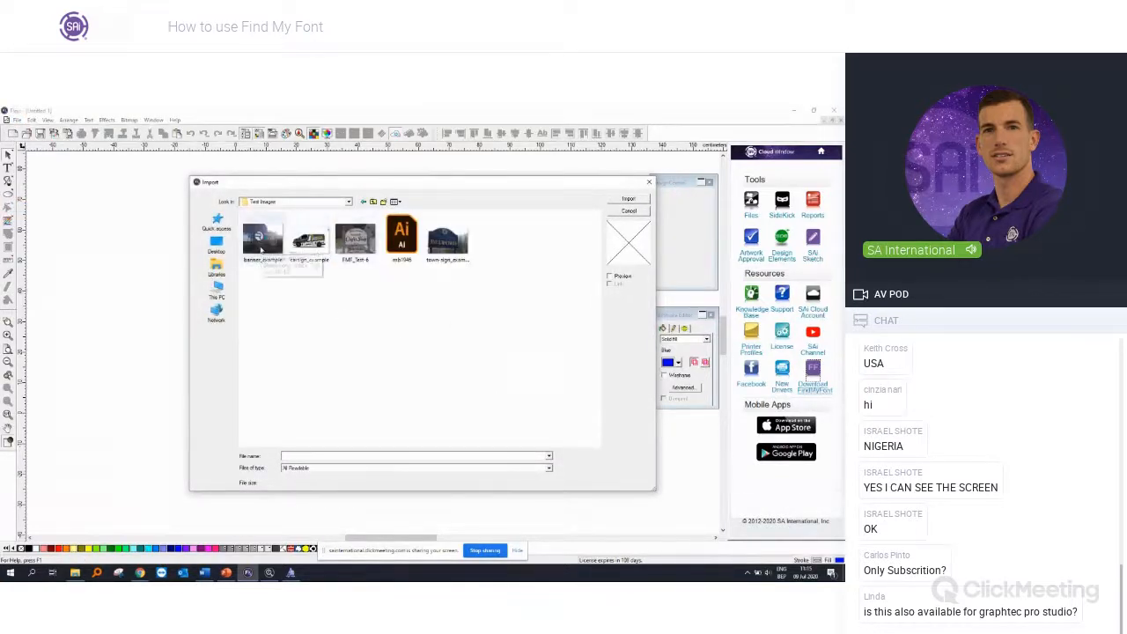
pyautogui.doubleClick(308, 240)
pyautogui.click(64, 191)
pyautogui.scroll(-4, 141, 246)
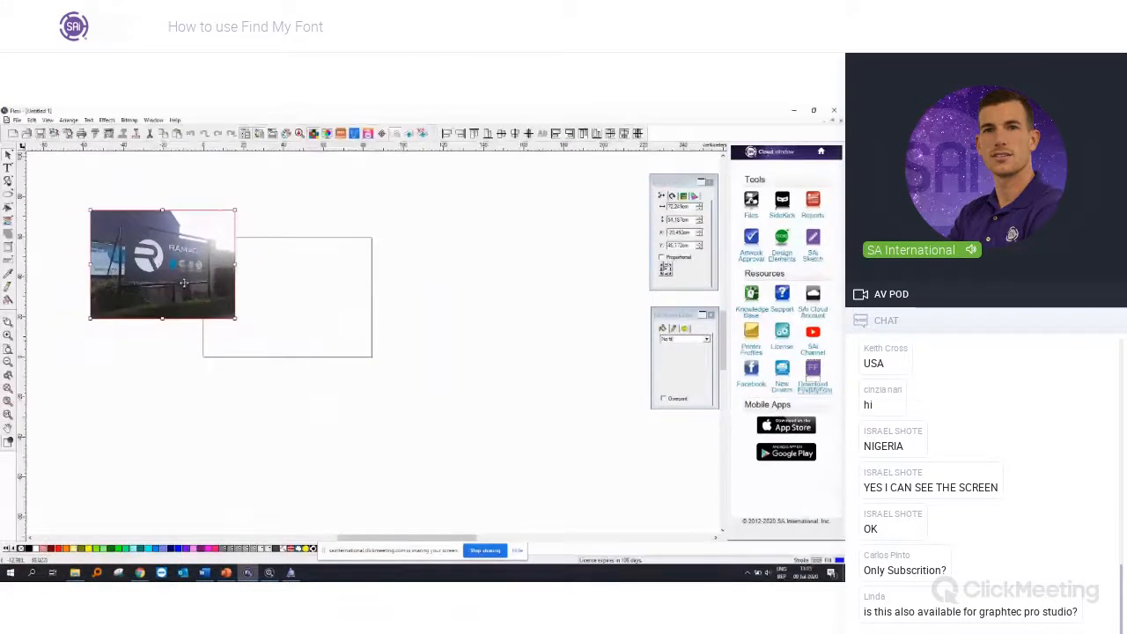
# Step: Move the banner photo to the right of the page and enlarge it to about 114 cm wide
pyautogui.moveTo(199, 284); pyautogui.dragTo(528, 331)
pyautogui.moveTo(566, 372); pyautogui.dragTo(649, 428)
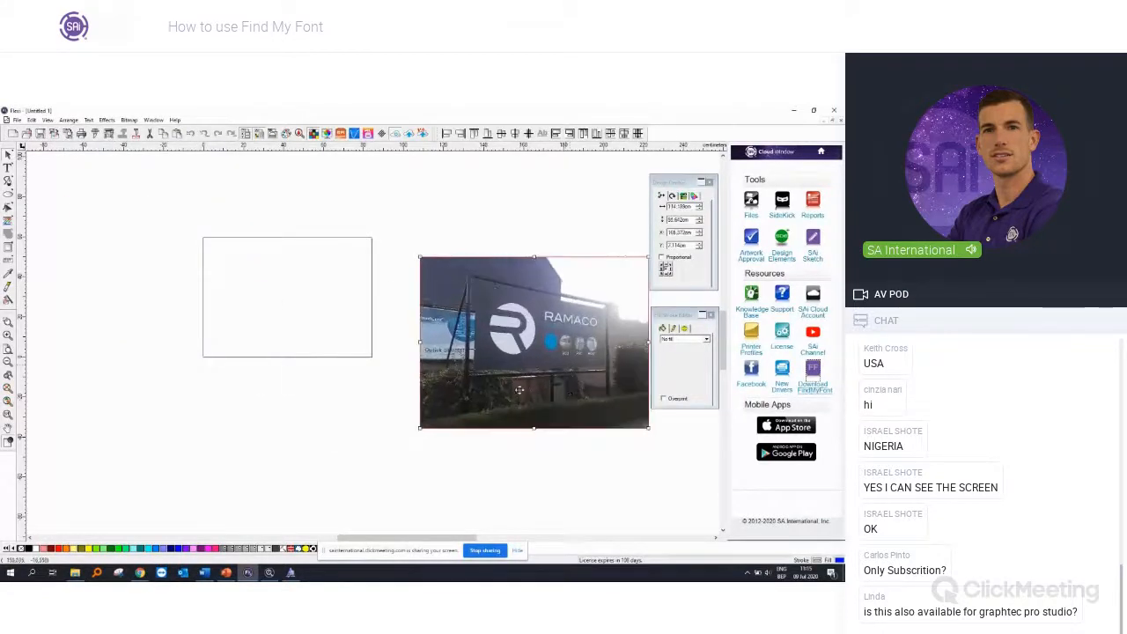
pyautogui.click(327, 397)
# Step: Set the page size to 400 cm wide and 200 cm high
pyautogui.scroll(-1, 339, 383)
pyautogui.moveTo(691, 220); pyautogui.dragTo(600, 211)
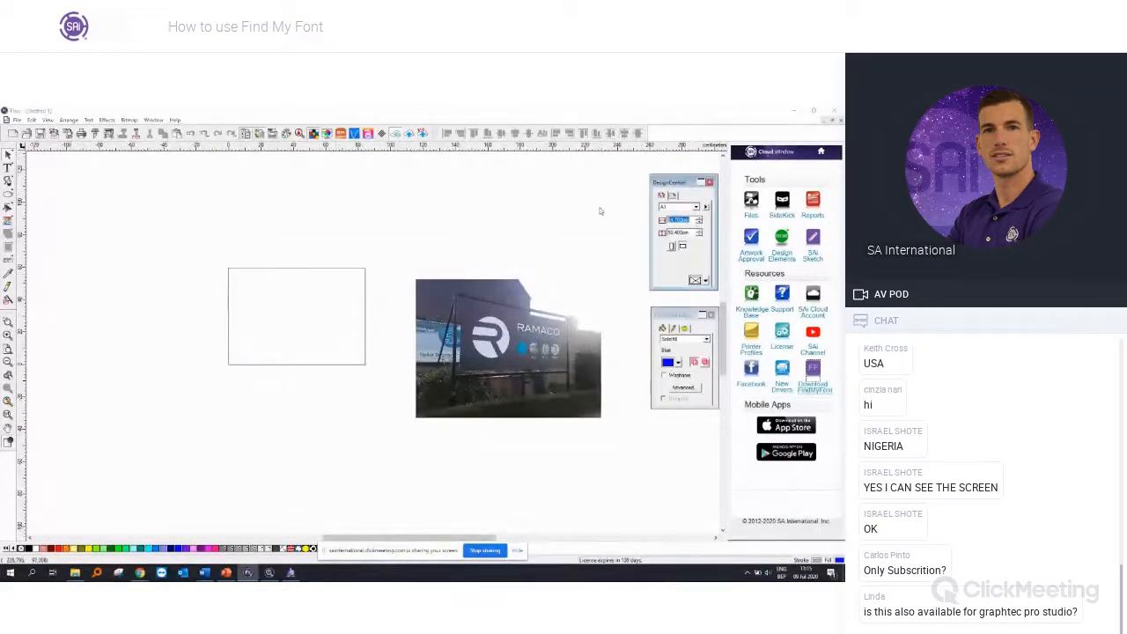
pyautogui.write('400')
pyautogui.press('Tab')
pyautogui.write('200')
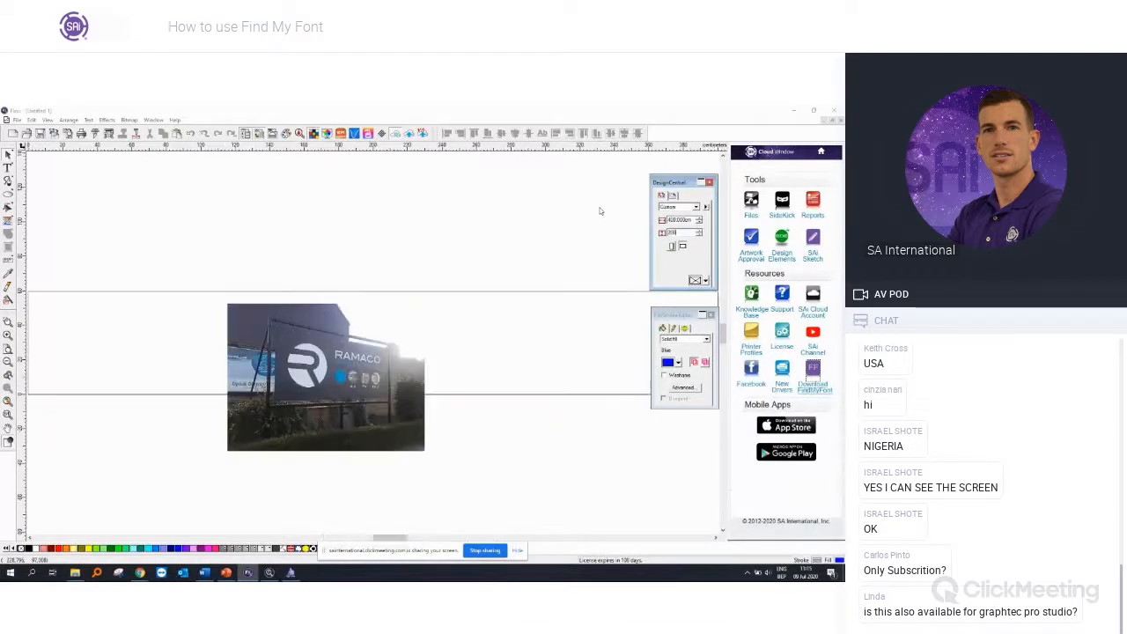
pyautogui.press('Return')
# Step: Move the banner photo off the resized page, to the right of its edge
pyautogui.scroll(-1, 252, 437)
pyautogui.scroll(-2, 276, 390)
pyautogui.moveTo(307, 460); pyautogui.dragTo(590, 392)
pyautogui.scroll(1, 628, 460)
pyautogui.scroll(-2, 629, 460)
pyautogui.click(636, 441)
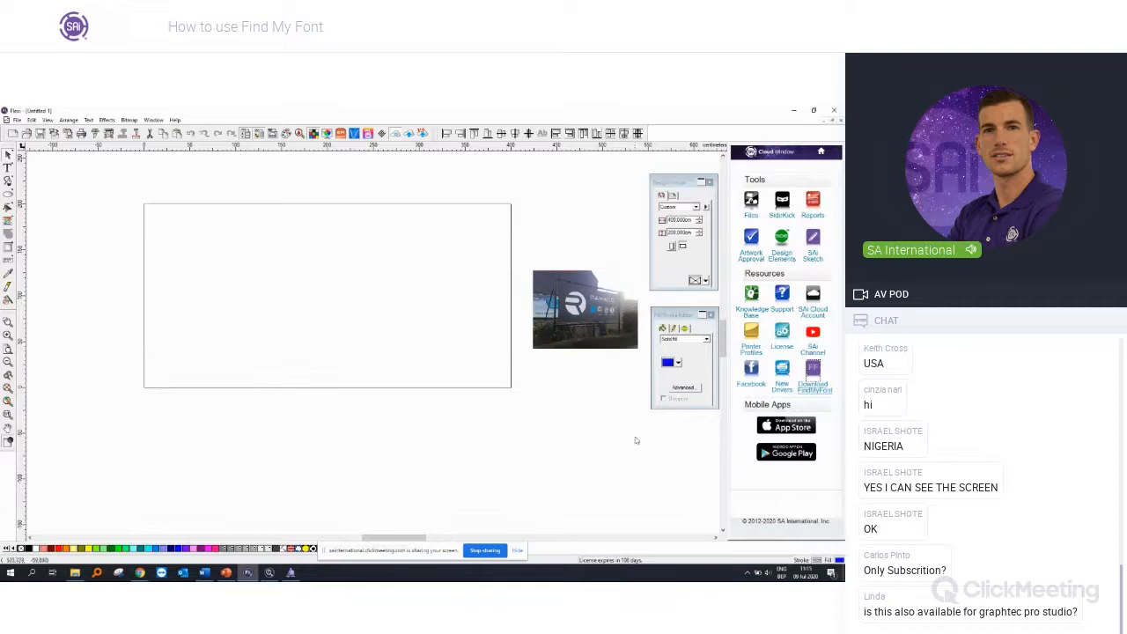
# Step: Draw a rectangle covering the whole page, 400 cm by 200 cm
pyautogui.scroll(3, 636, 345)
pyautogui.click(610, 290)
pyautogui.scroll(-1, 220, 312)
pyautogui.click(191, 293)
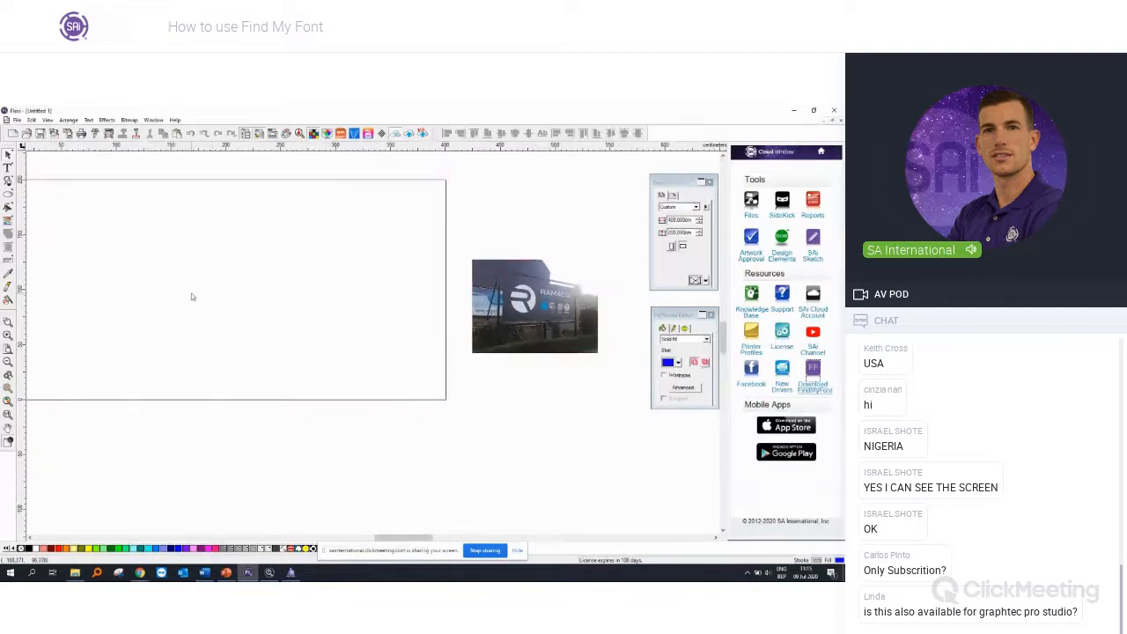
pyautogui.scroll(-1, 191, 293)
pyautogui.moveTo(417, 539); pyautogui.dragTo(404, 539)
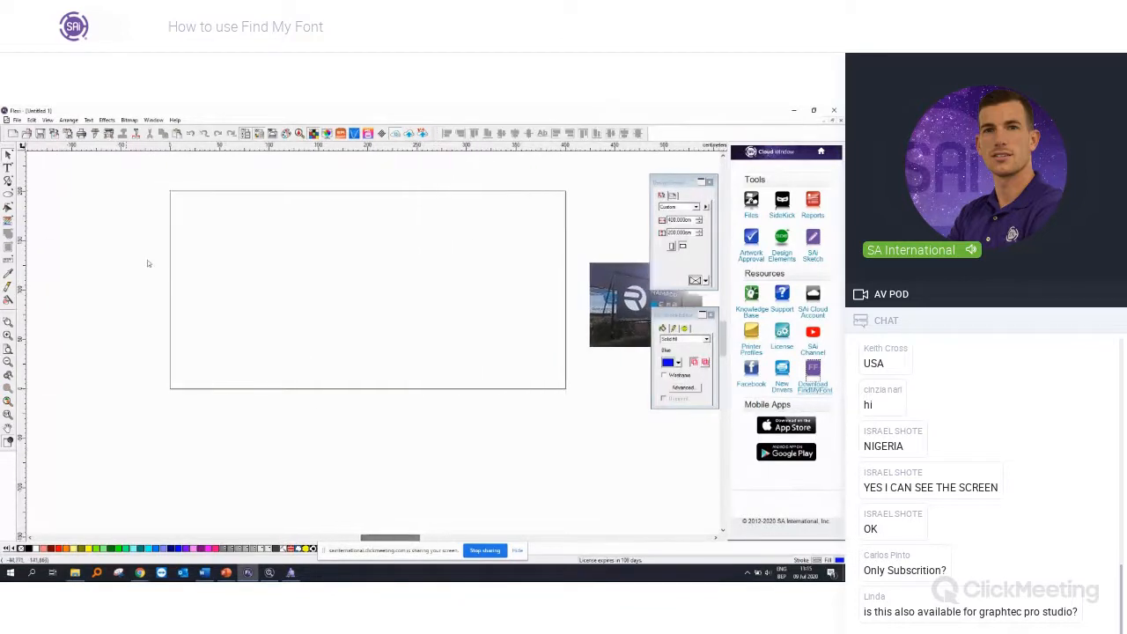
pyautogui.click(518, 553)
pyautogui.click(12, 193)
pyautogui.click(22, 194)
pyautogui.moveTo(173, 193); pyautogui.dragTo(563, 385)
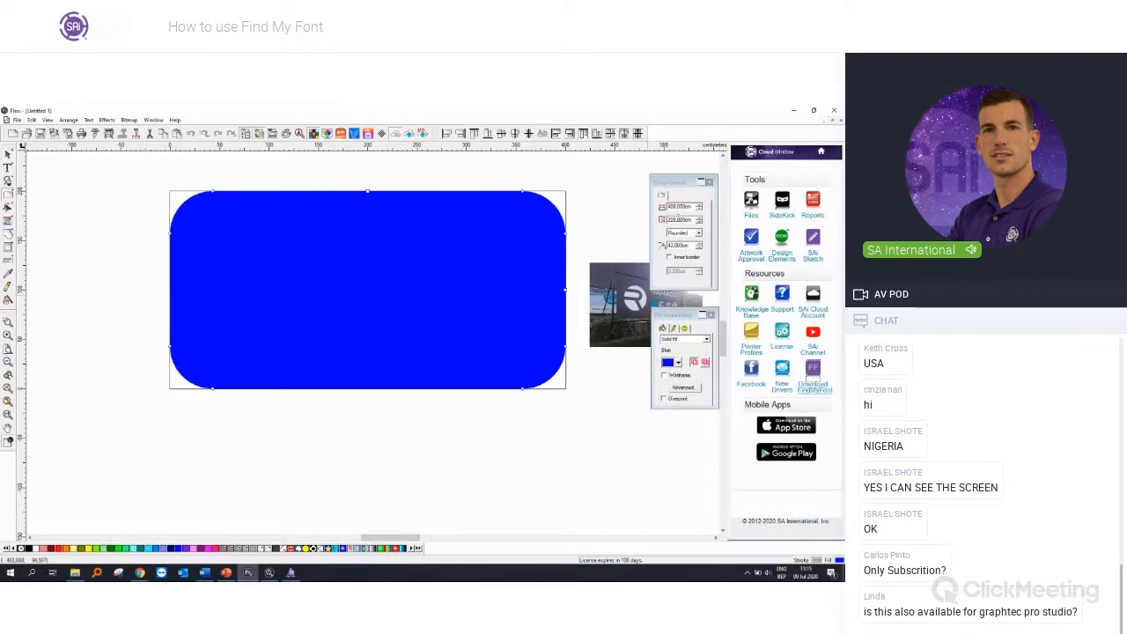
# Step: Change the rectangle's corner style to Regular and fill it with Black
pyautogui.click(697, 232)
pyautogui.click(685, 245)
pyautogui.click(679, 362)
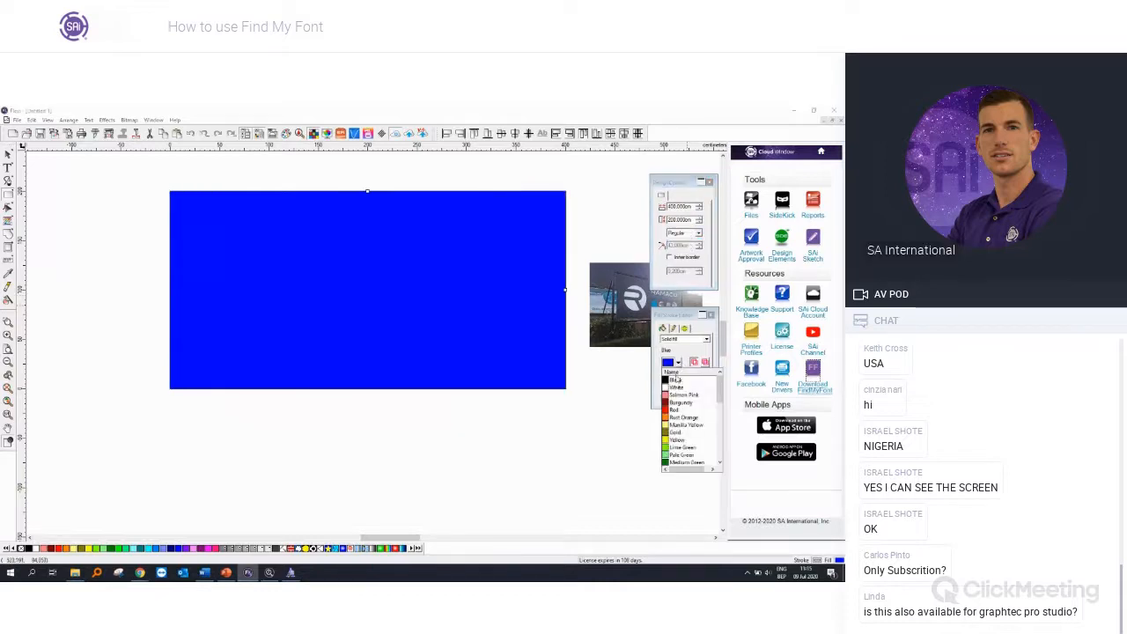
pyautogui.click(677, 379)
pyautogui.click(9, 154)
pyautogui.click(475, 438)
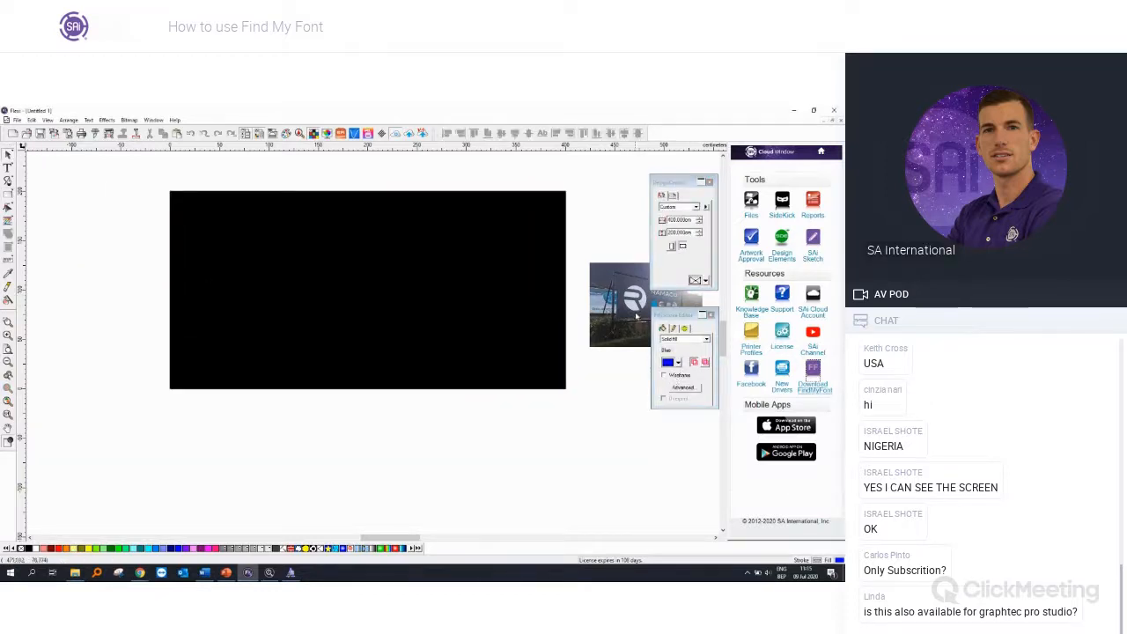
# Step: Move the banner photo below the black rectangle
pyautogui.moveTo(629, 305); pyautogui.dragTo(333, 447)
pyautogui.click(569, 447)
pyautogui.scroll(1, 569, 446)
# Step: Add the text RAMACO across the black rectangle with a text height of 50 cm
pyautogui.click(9, 168)
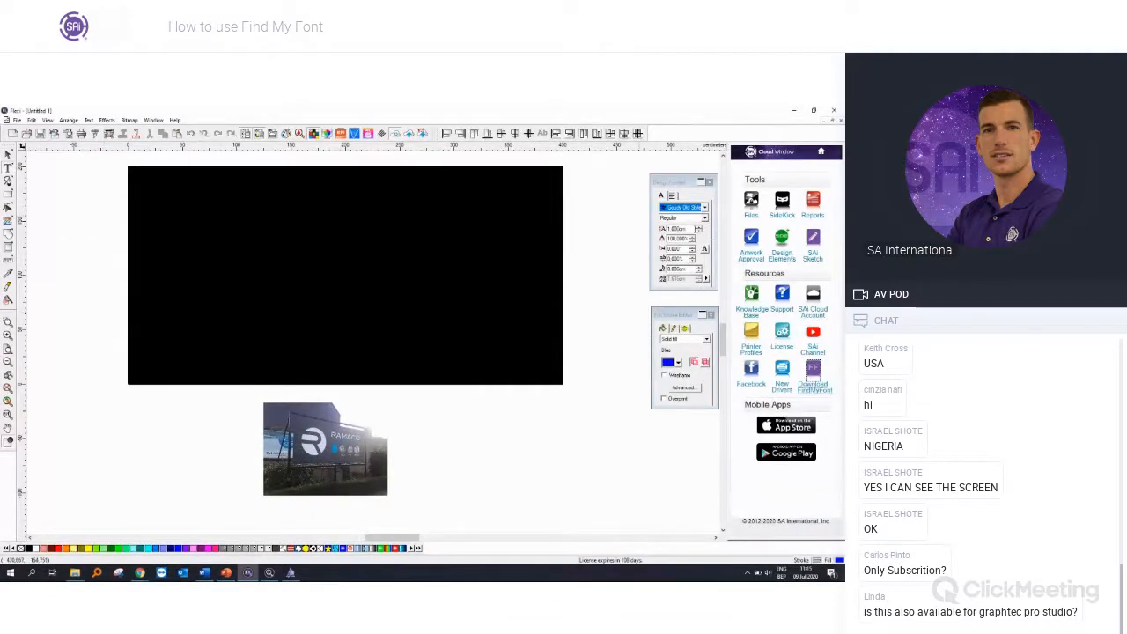
pyautogui.moveTo(688, 229); pyautogui.dragTo(626, 213)
pyautogui.press('Return')
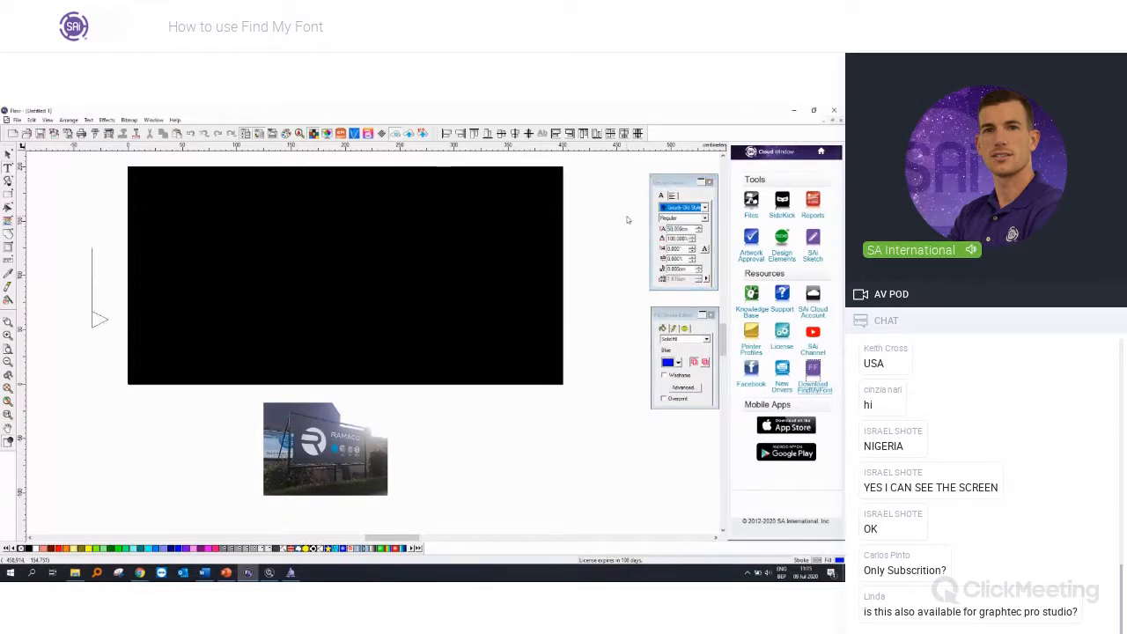
pyautogui.write('R')
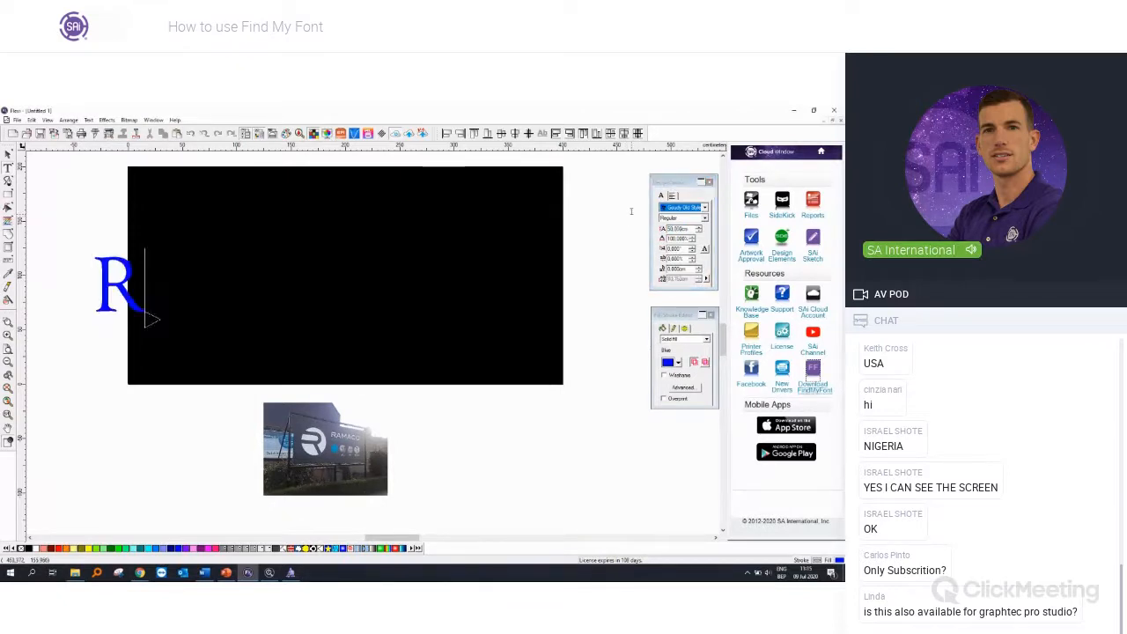
pyautogui.write('AMACO')
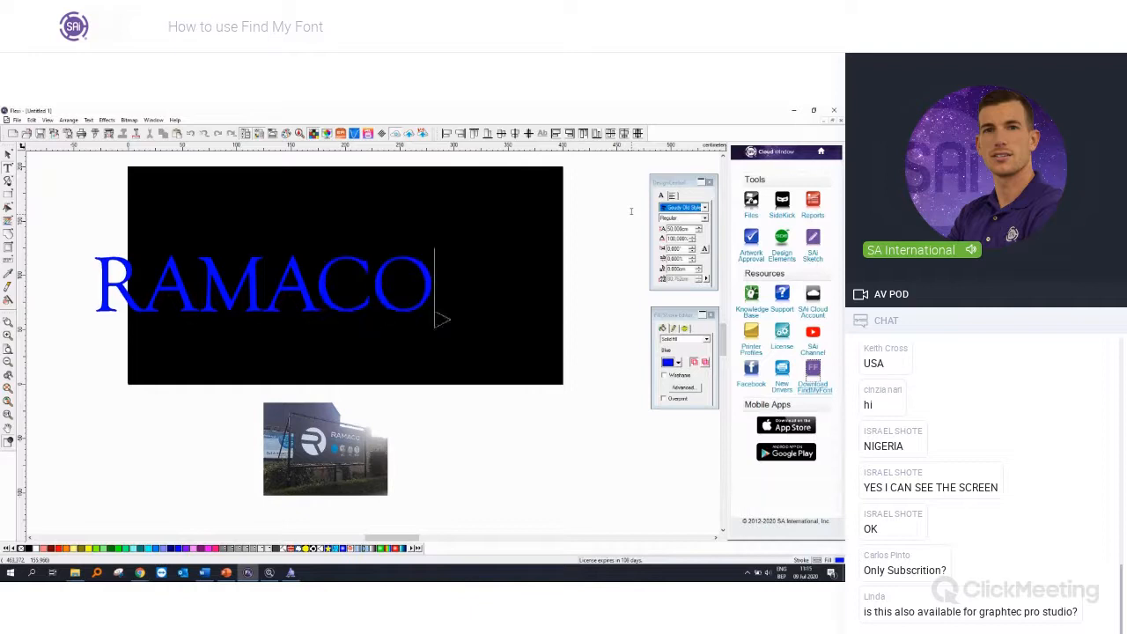
pyautogui.press('Escape')
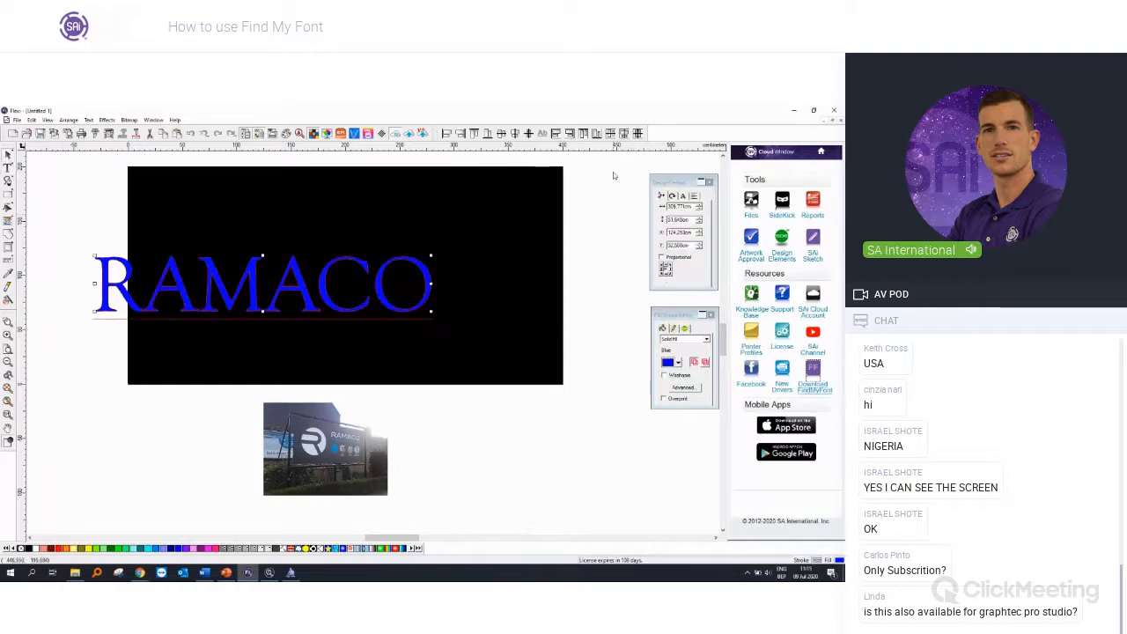
# Step: Look for the newly installed font among the available fonts and try the RAMACO text in Calibri
pyautogui.click(683, 195)
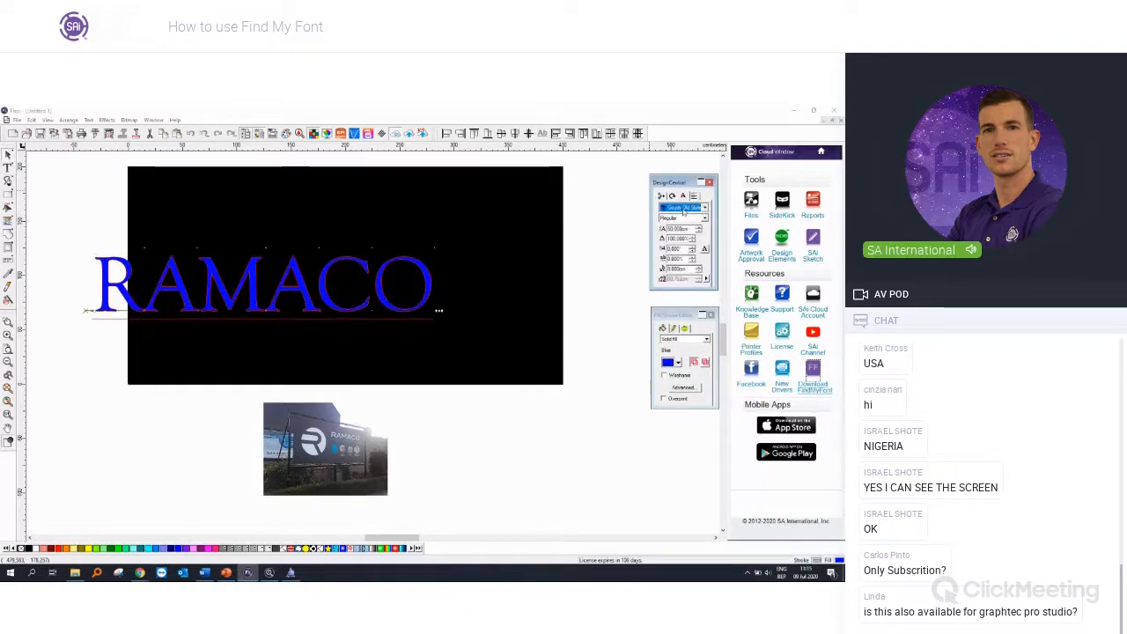
pyautogui.click(684, 209)
pyautogui.press('a')
pyautogui.press('b')
pyautogui.press('c')
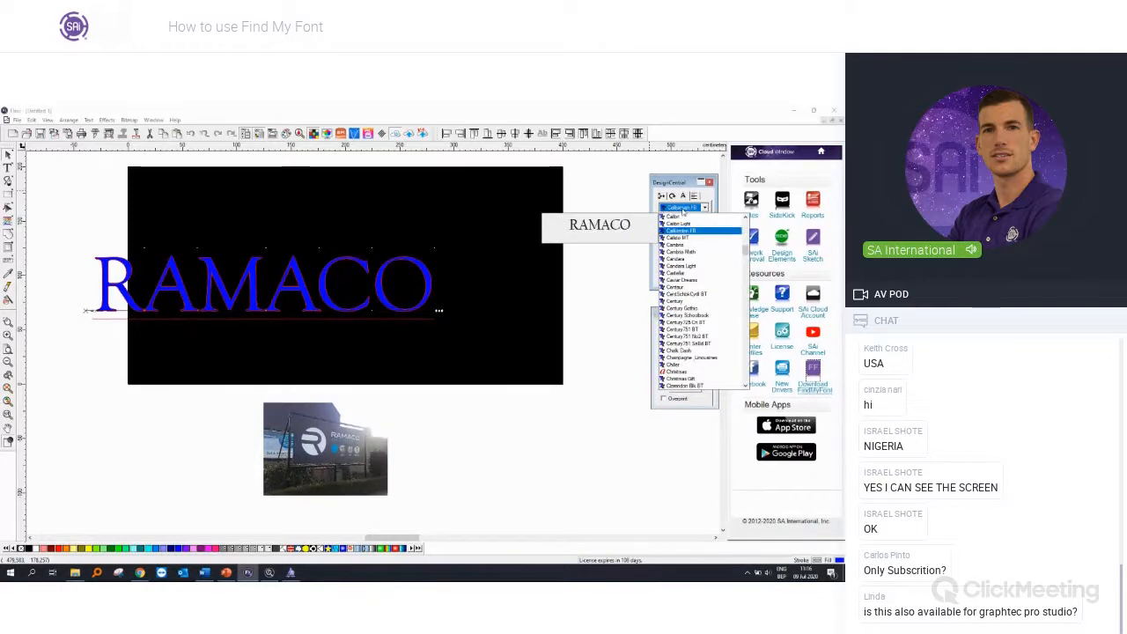
pyautogui.press('i')
pyautogui.scroll(-2, 676, 326)
pyautogui.press('c')
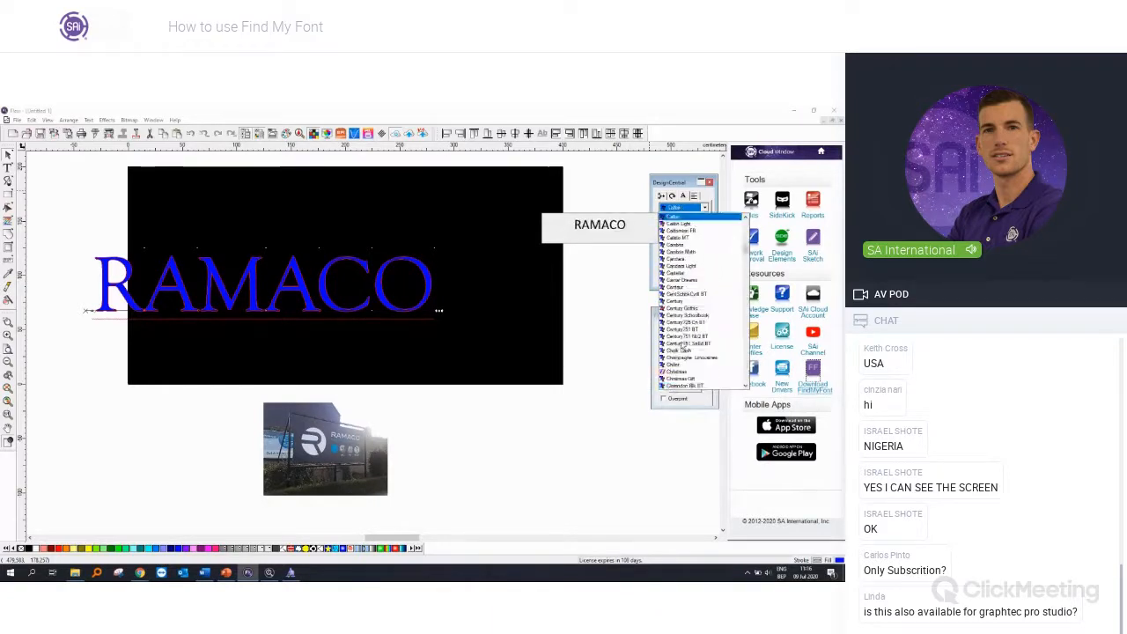
pyautogui.moveTo(746, 252); pyautogui.dragTo(741, 351)
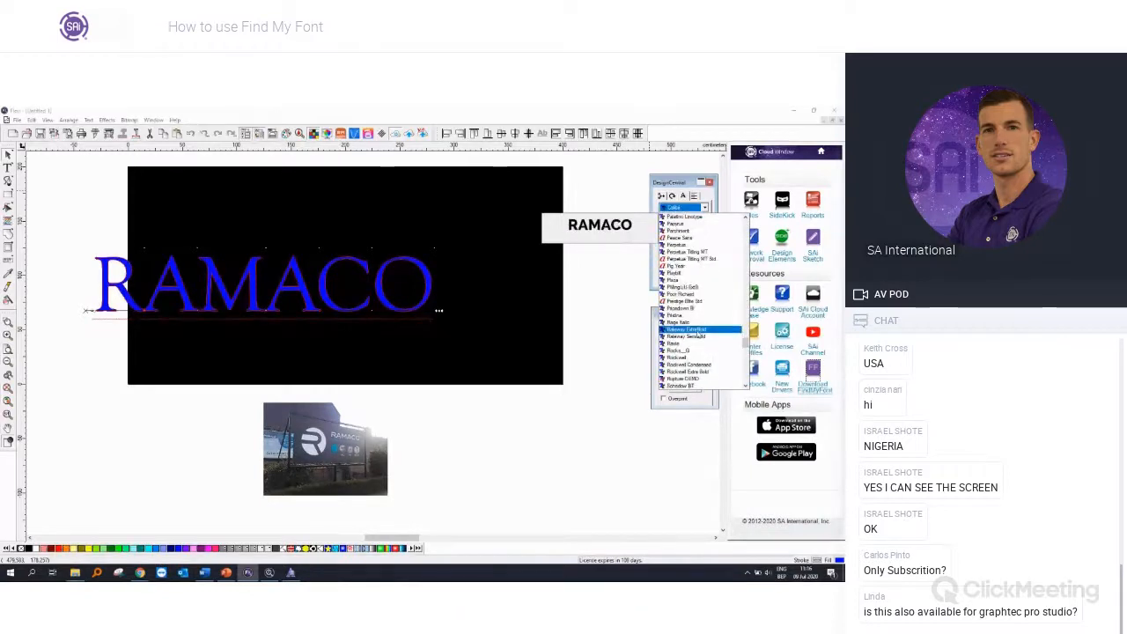
pyautogui.press('c')
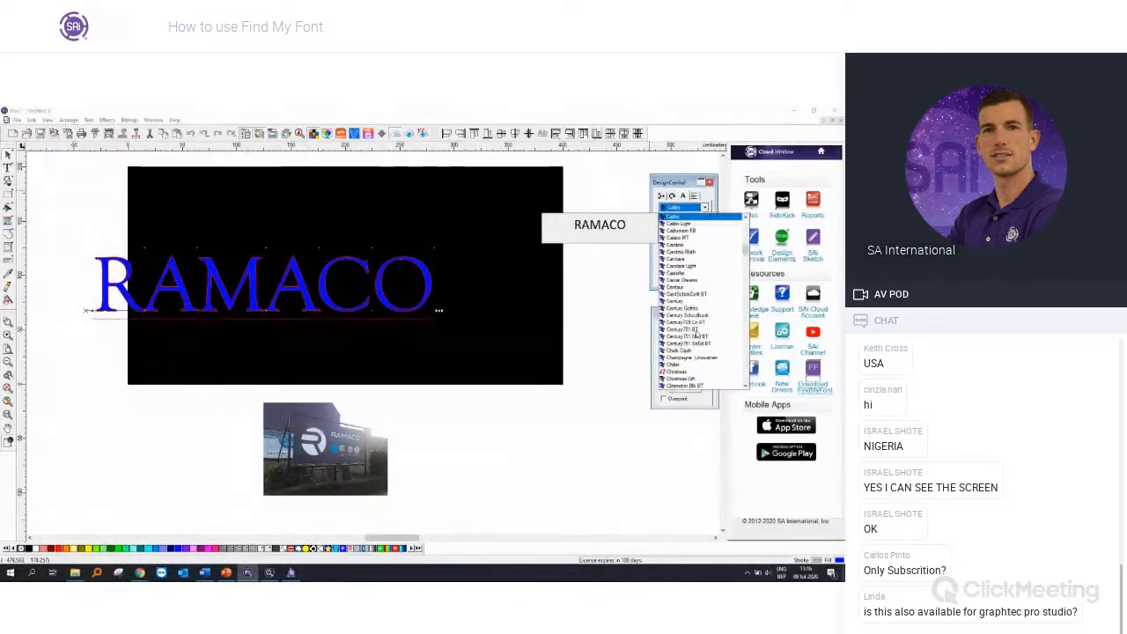
pyautogui.press('c')
pyautogui.press('c')
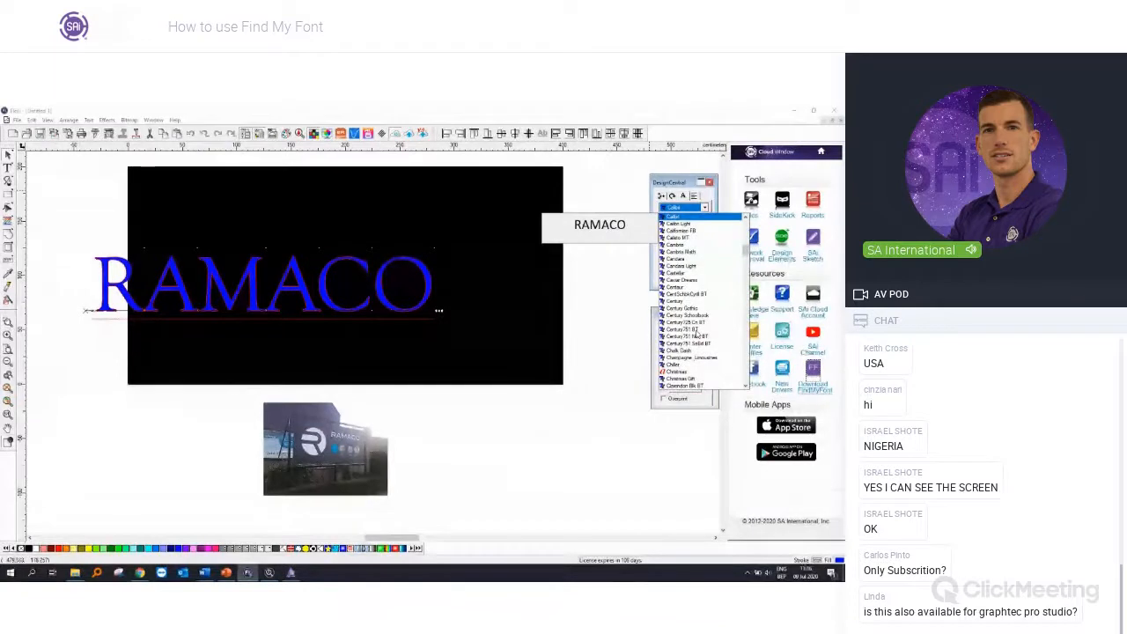
pyautogui.press('Return')
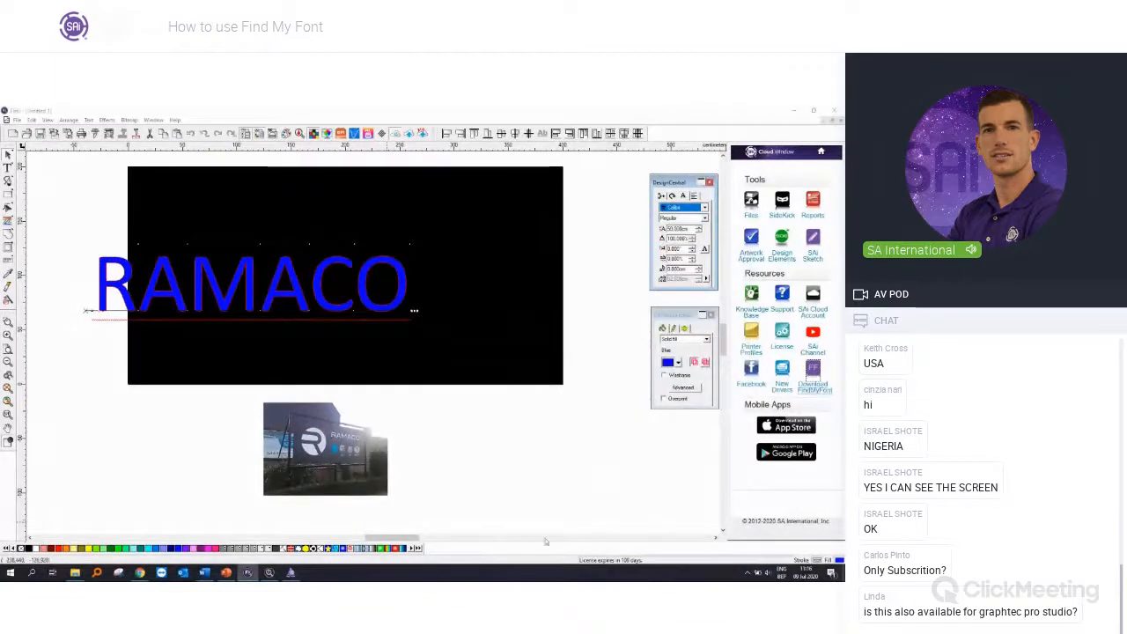
# Step: Check the installed font's name in its font preview, and set the RAMACO text in Flexi to Blair ITC
pyautogui.click(290, 573)
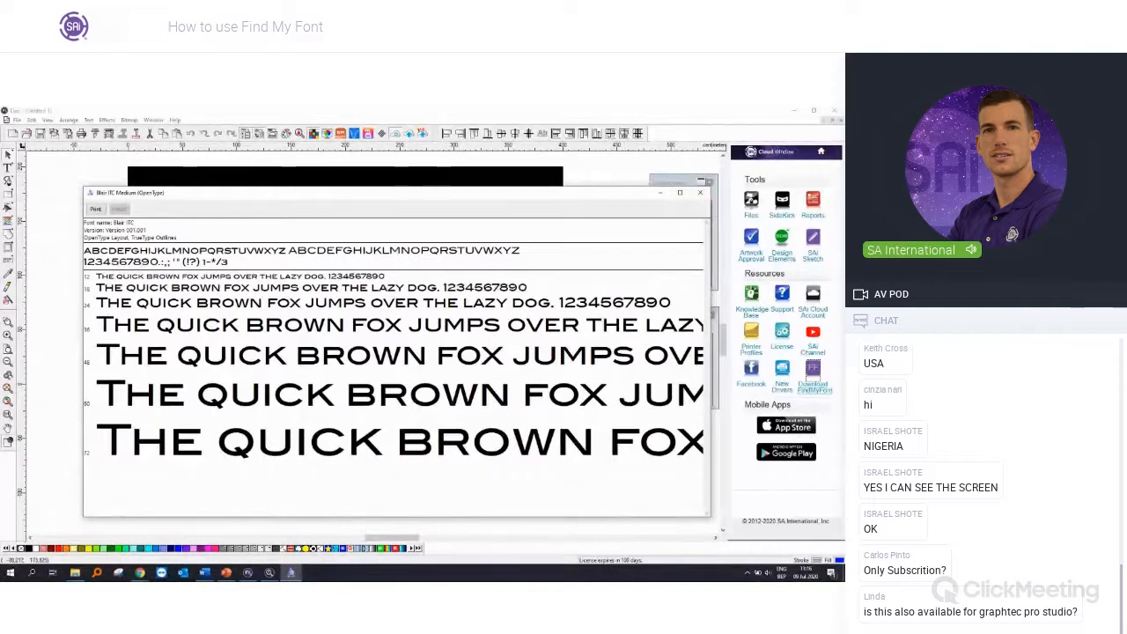
pyautogui.click(248, 573)
pyautogui.click(369, 309)
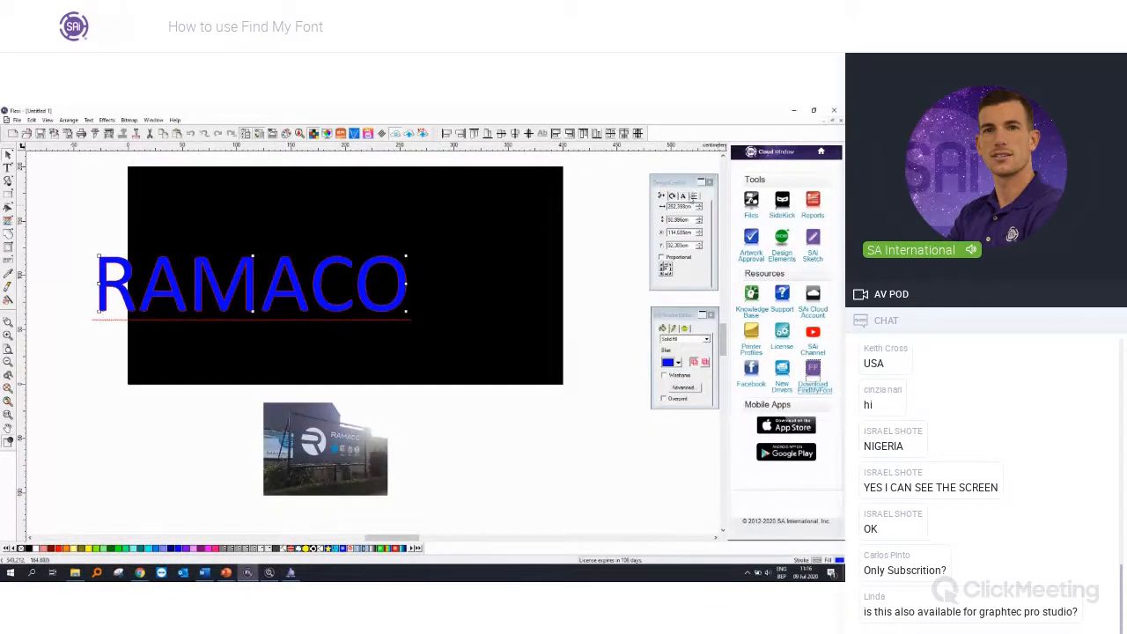
pyautogui.click(691, 208)
pyautogui.click(687, 215)
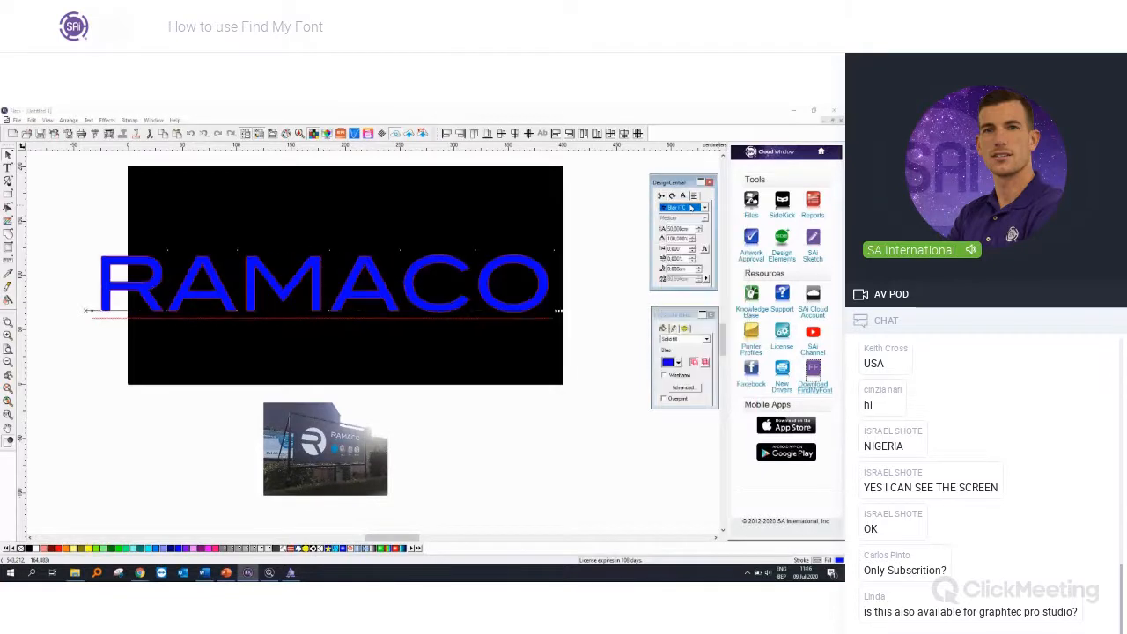
# Step: Fill the RAMACO text with White and shrink it to about 227 cm wide in the upper part of the black rectangle
pyautogui.click(677, 365)
pyautogui.click(676, 383)
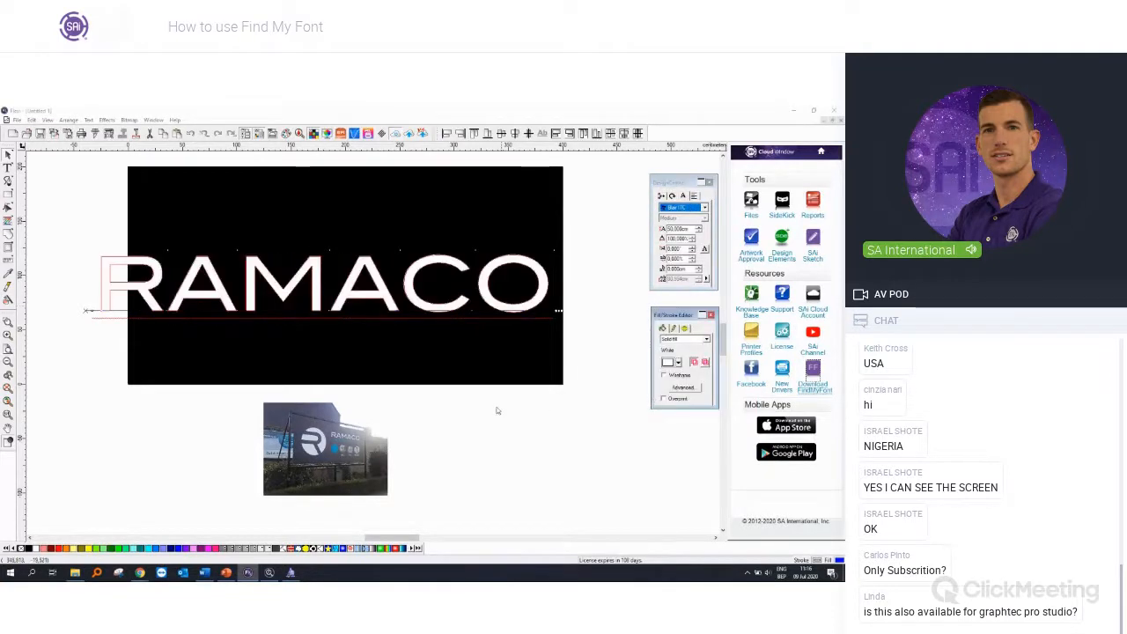
pyautogui.click(484, 433)
pyautogui.click(529, 317)
pyautogui.moveTo(547, 312); pyautogui.dragTo(480, 235)
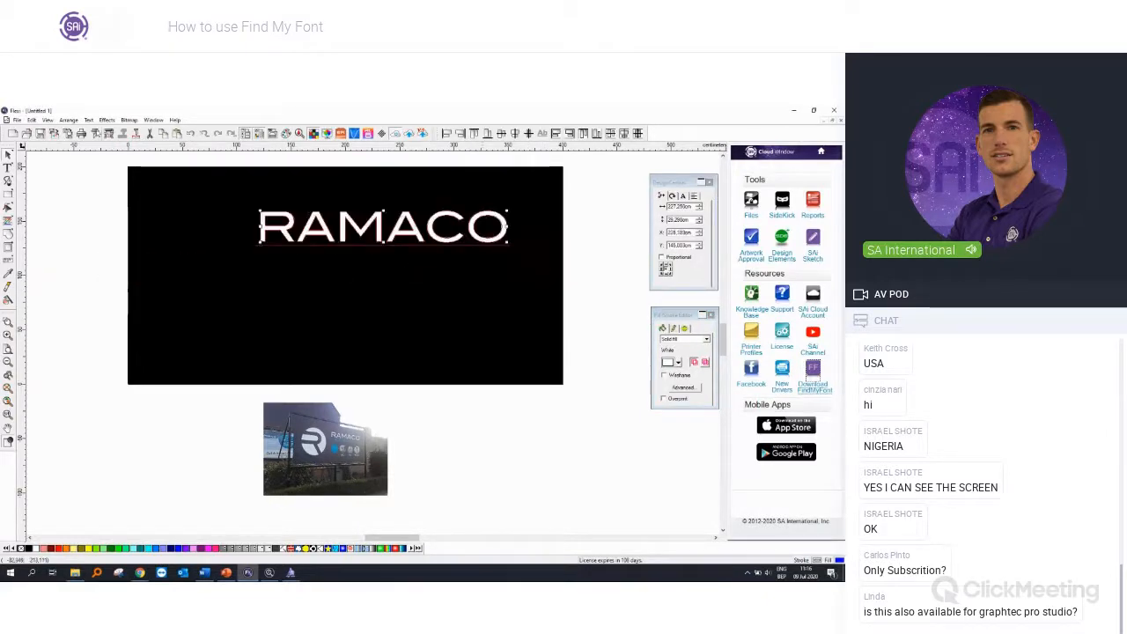
# Step: Toggle the Soft Proof display on and off to compare the colours, leaving it on
pyautogui.click(49, 120)
pyautogui.click(57, 168)
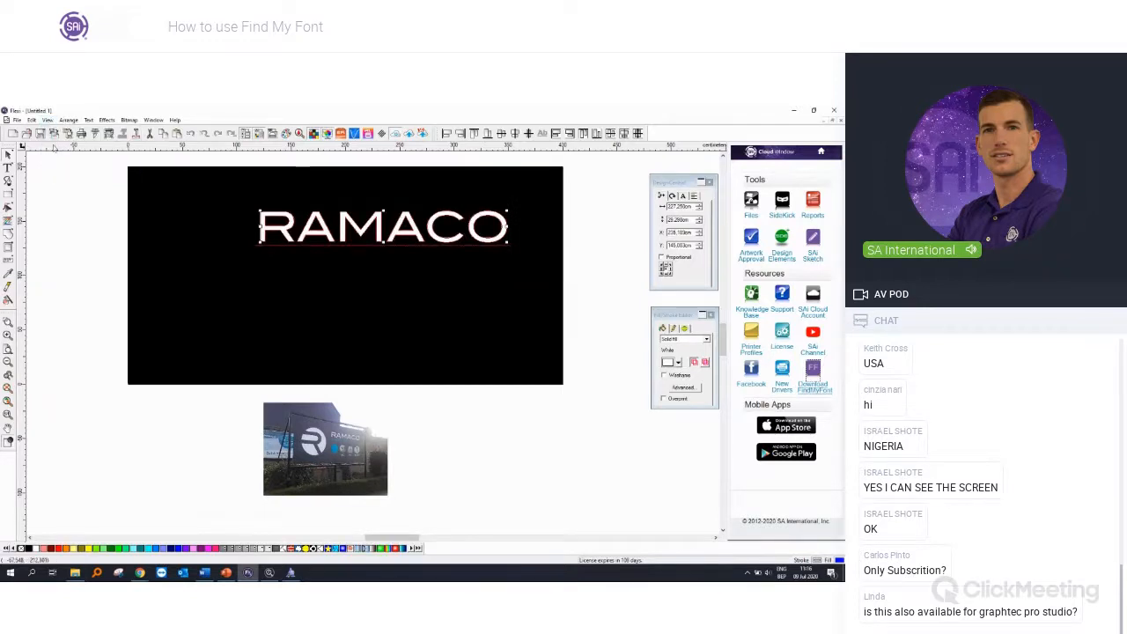
pyautogui.click(45, 121)
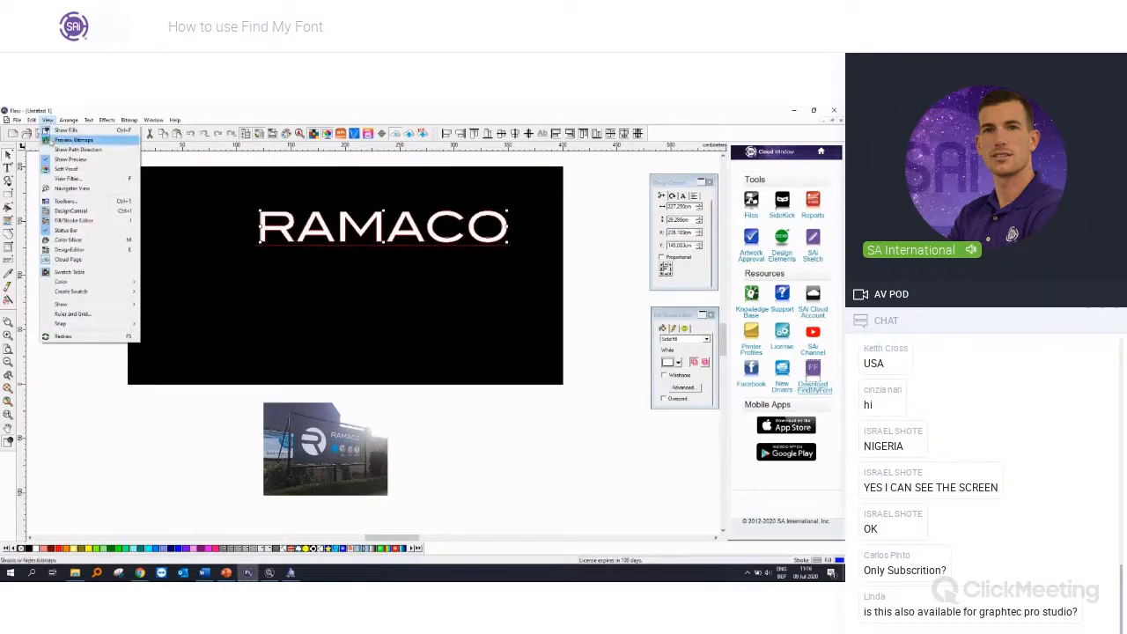
pyautogui.click(56, 167)
pyautogui.click(46, 121)
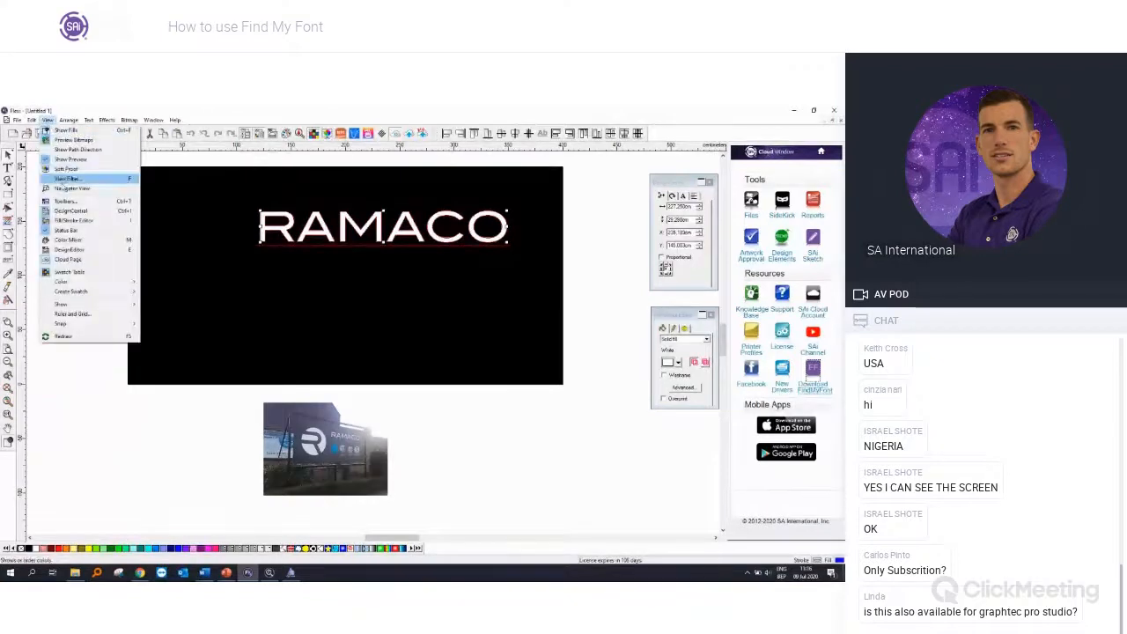
pyautogui.click(58, 167)
# Step: Move the RAMACO text toward the upper right, shrink it to about 201 cm wide, and place a copy directly beneath it
pyautogui.moveTo(376, 226); pyautogui.dragTo(399, 222)
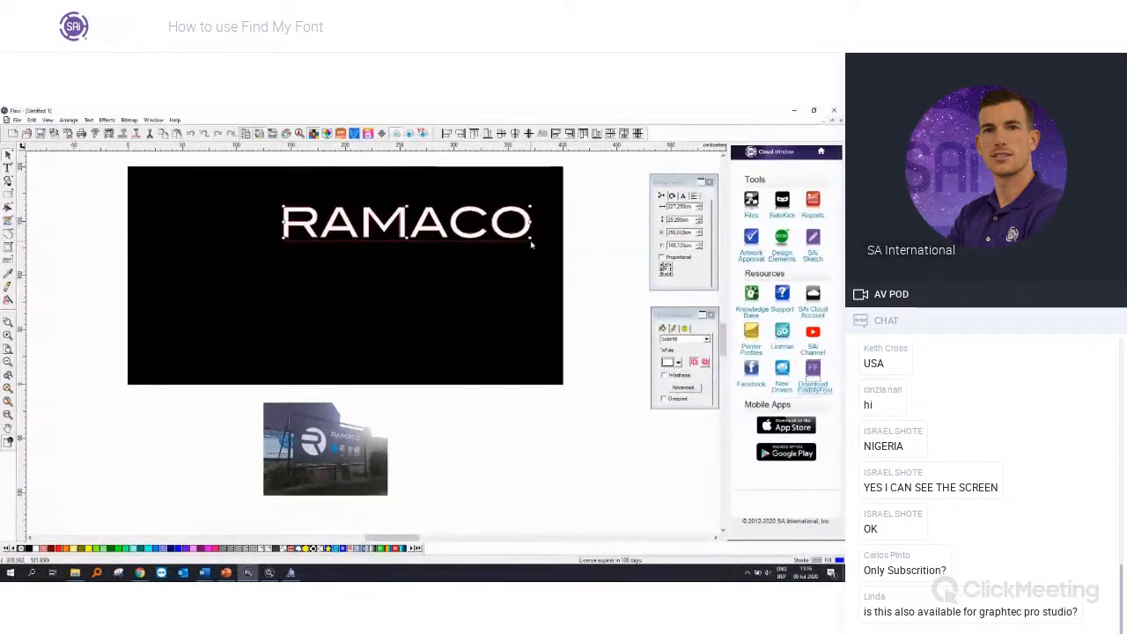
pyautogui.moveTo(531, 239); pyautogui.dragTo(499, 271)
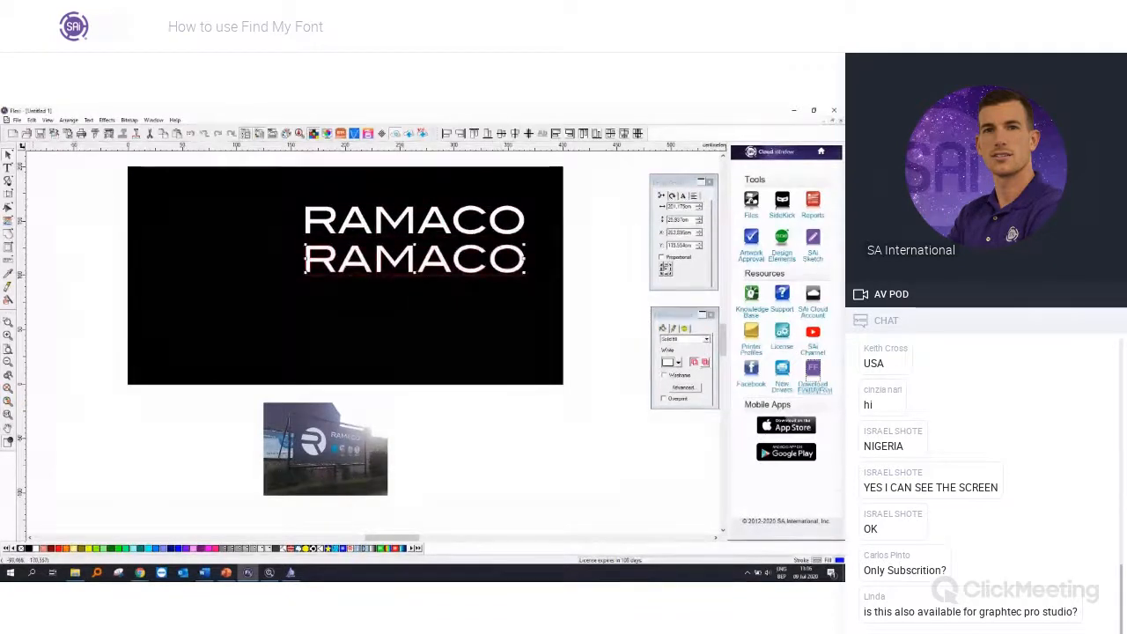
# Step: Set the lower RAMACO copy's text height to 15 cm and replace its wording with RAMEN EN DEUREN
pyautogui.click(8, 167)
pyautogui.moveTo(304, 262); pyautogui.dragTo(646, 259)
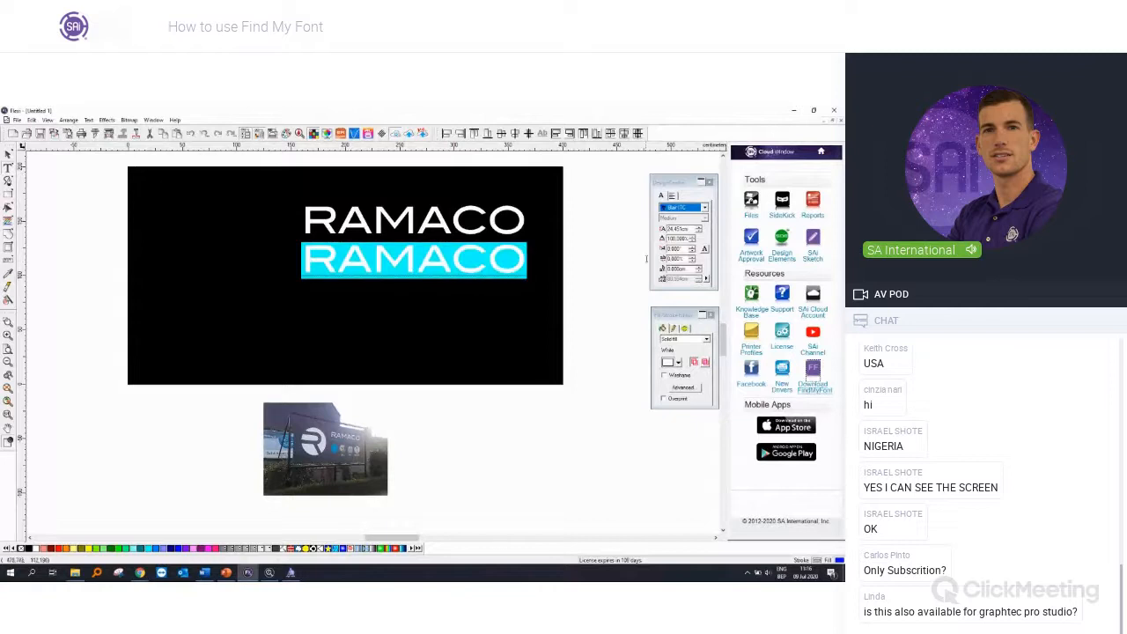
pyautogui.moveTo(691, 230); pyautogui.dragTo(581, 227)
pyautogui.write('15')
pyautogui.press('Return')
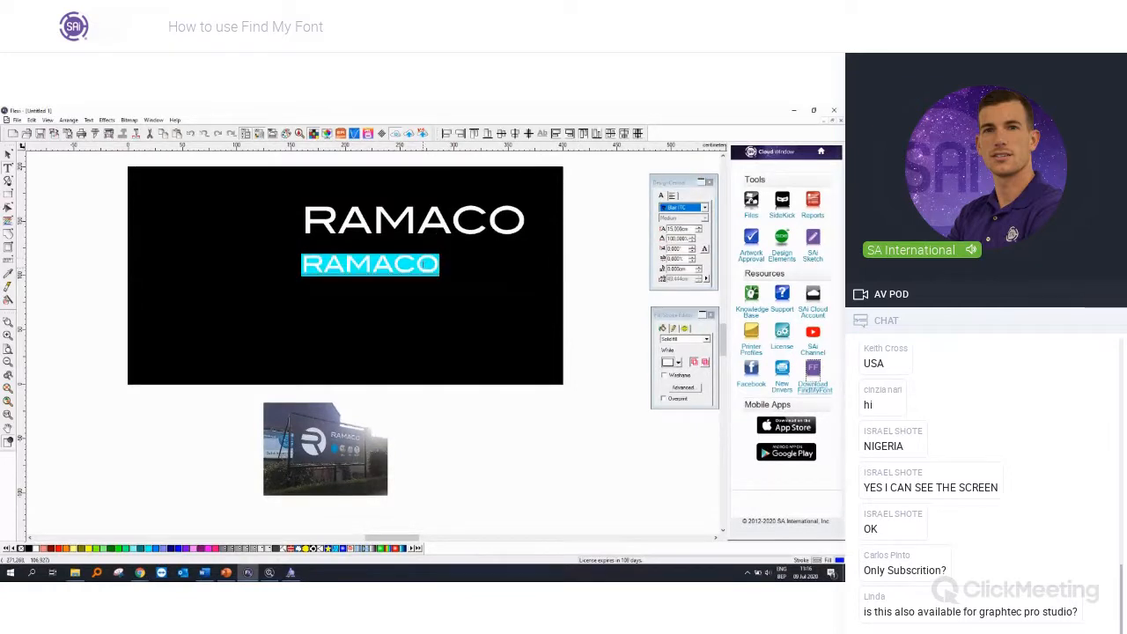
pyautogui.write('RAMEN EN DEUR')
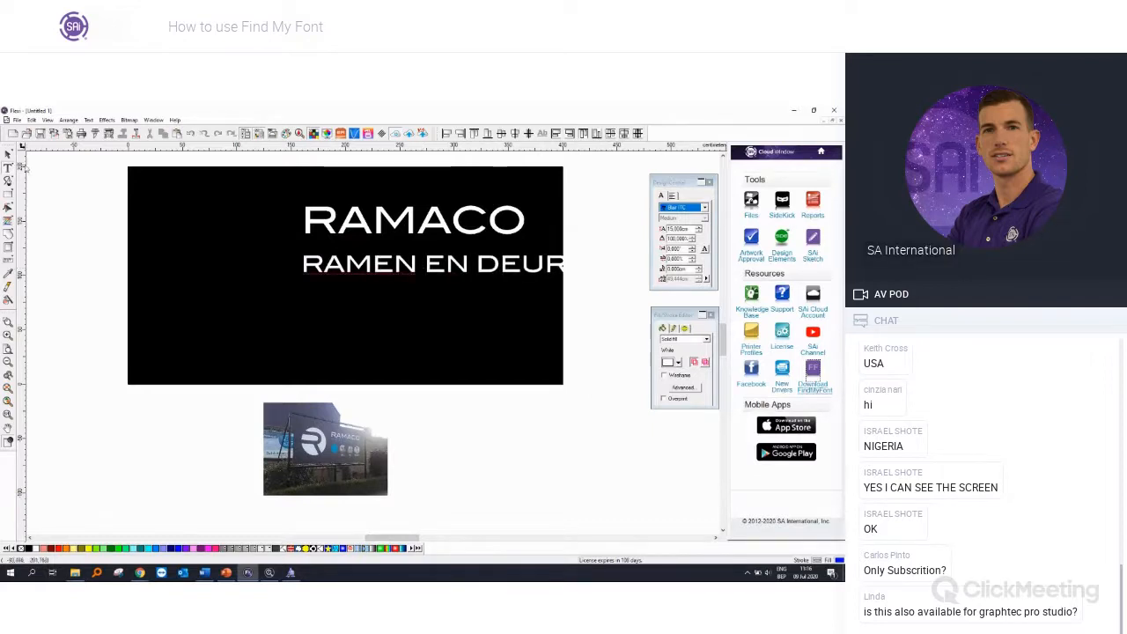
# Step: Fill the RAMEN EN DEUREN text with Sky Blue and shrink it to match the width of the RAMACO text above
pyautogui.click(8, 154)
pyautogui.click(156, 549)
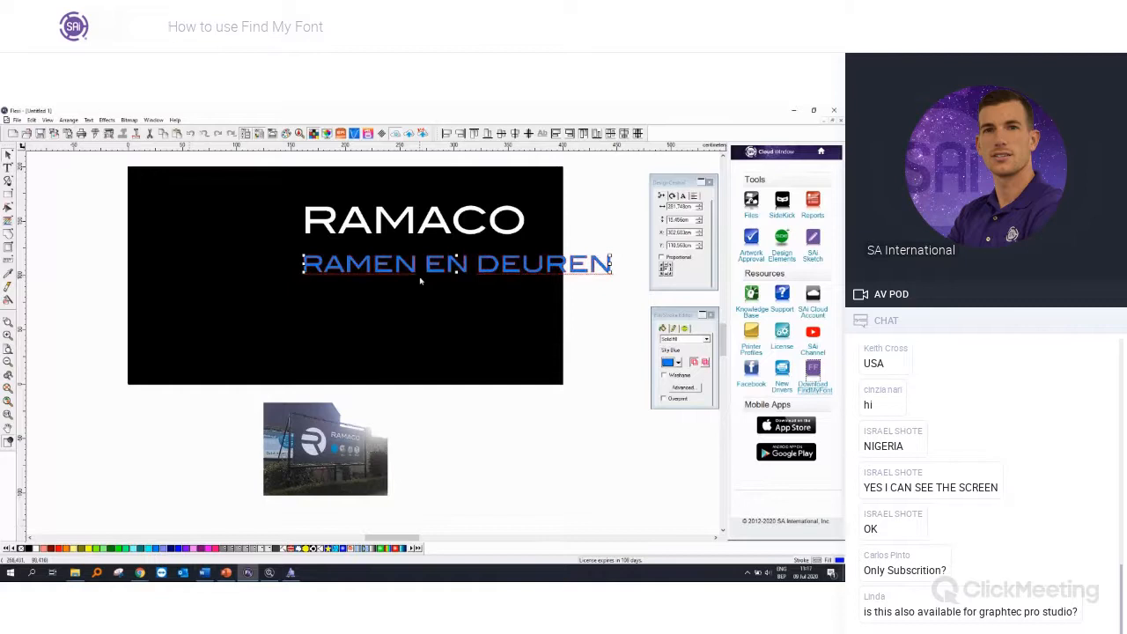
pyautogui.moveTo(610, 272); pyautogui.dragTo(521, 260)
# Step: Shift the sign photo beneath the banner slightly to the left
pyautogui.click(420, 478)
pyautogui.moveTo(354, 455); pyautogui.dragTo(335, 457)
pyautogui.click(476, 447)
pyautogui.scroll(-1, 476, 448)
pyautogui.scroll(-2, 466, 423)
pyautogui.click(359, 359)
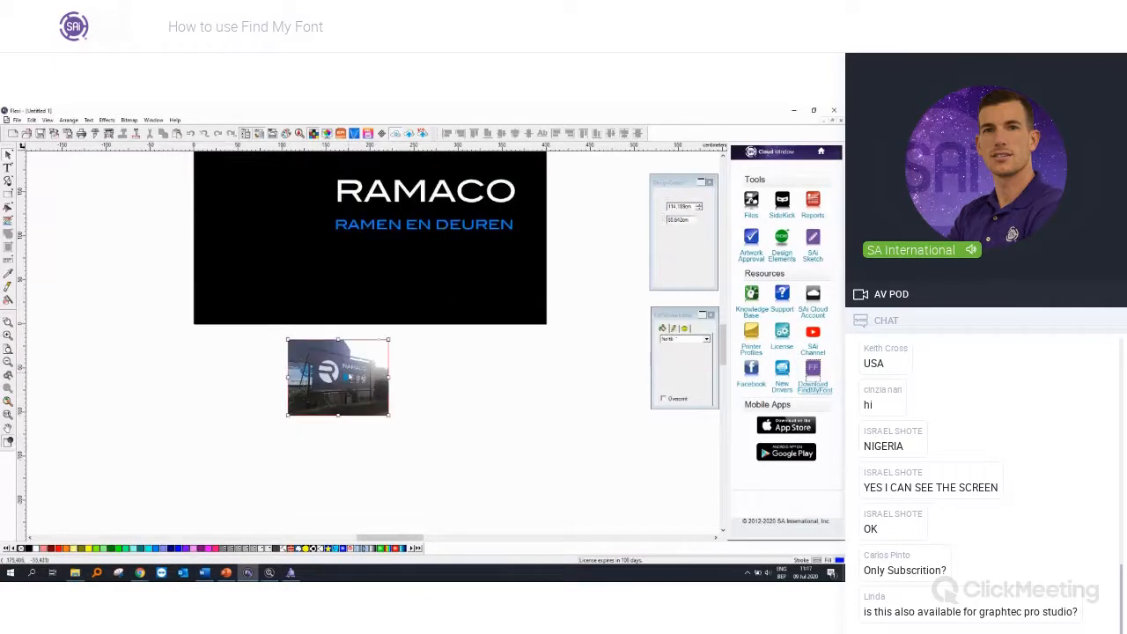
pyautogui.click(528, 390)
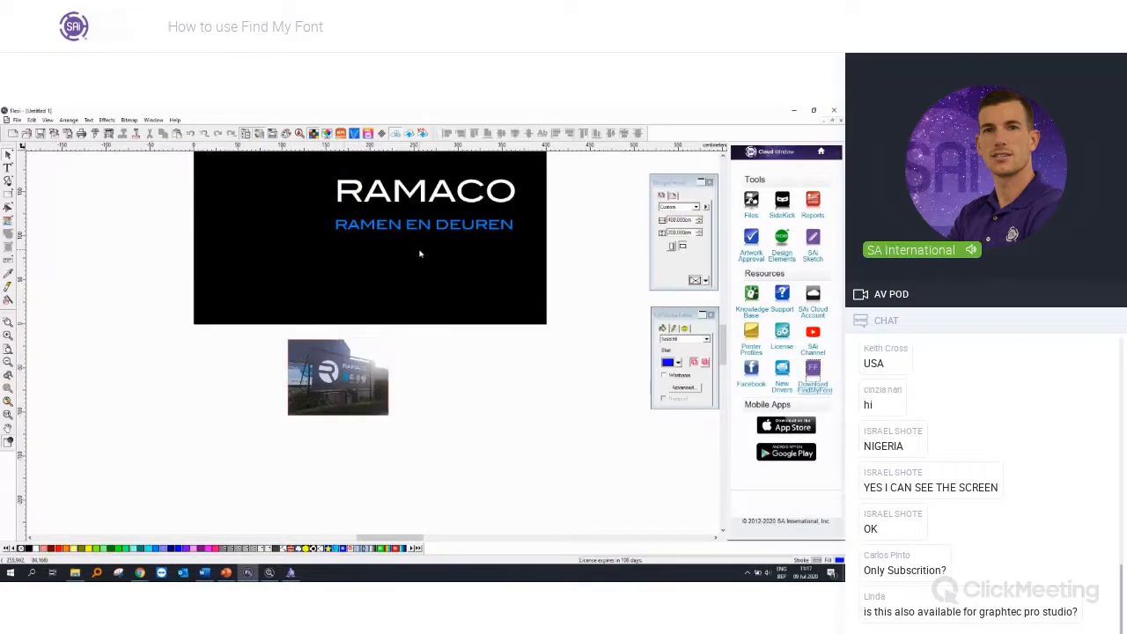
pyautogui.scroll(1, 528, 271)
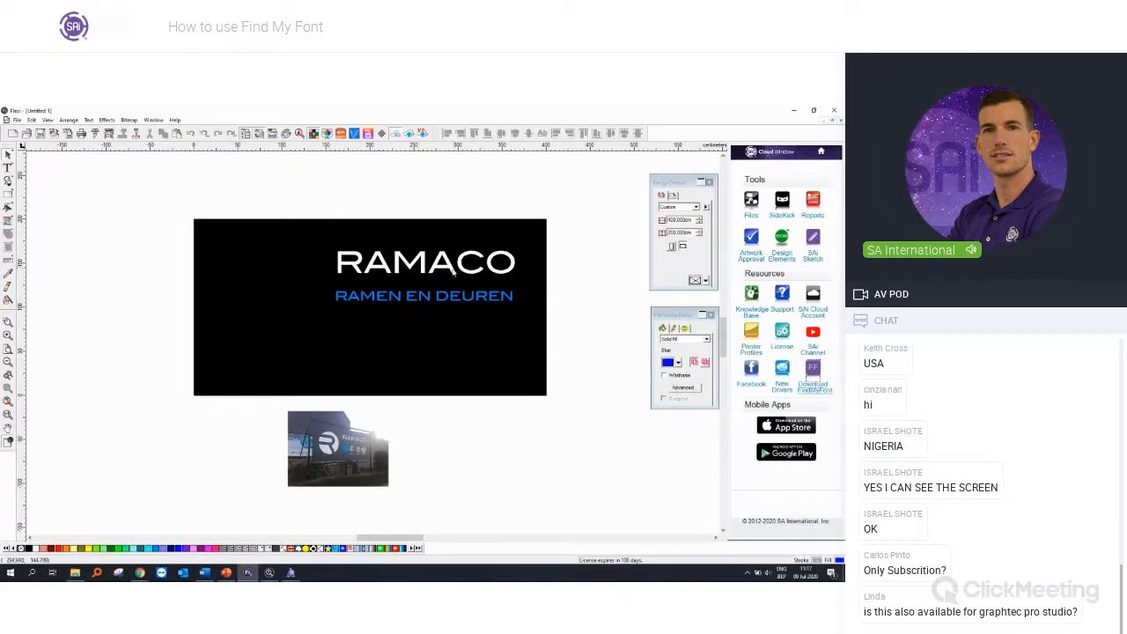
# Step: Copy the RAMACO text outside the banner, fill the copy with Teal, and enlarge it to about 602 cm wide below the photo
pyautogui.click(451, 268)
pyautogui.scroll(-1, 450, 269)
pyautogui.moveTo(450, 268); pyautogui.dragTo(205, 310)
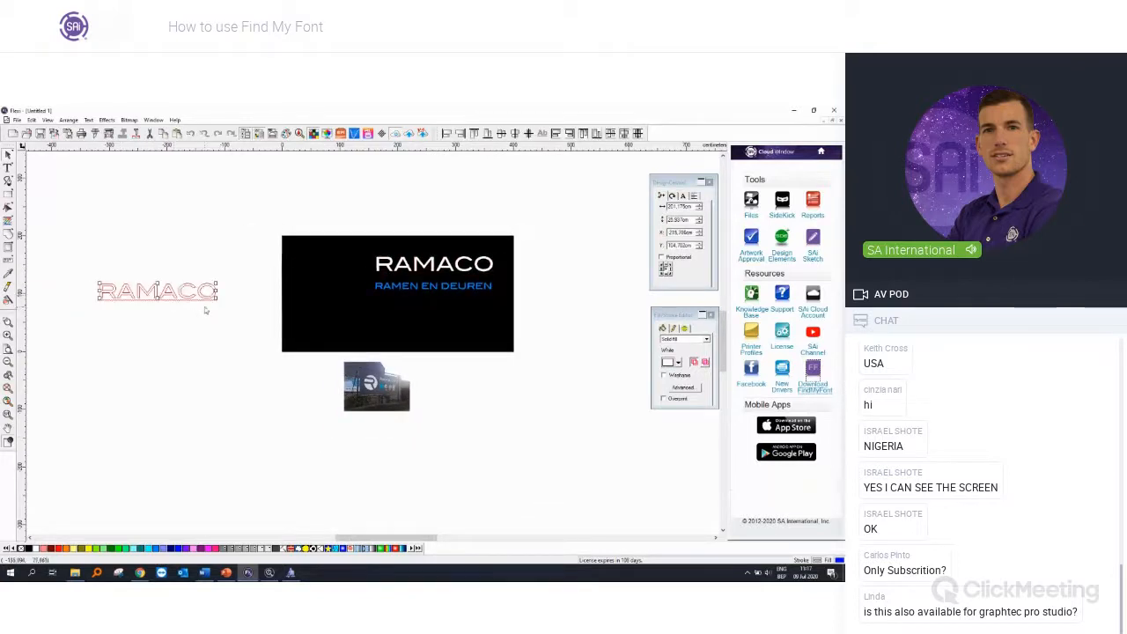
pyautogui.click(142, 549)
pyautogui.moveTo(217, 299); pyautogui.dragTo(259, 461)
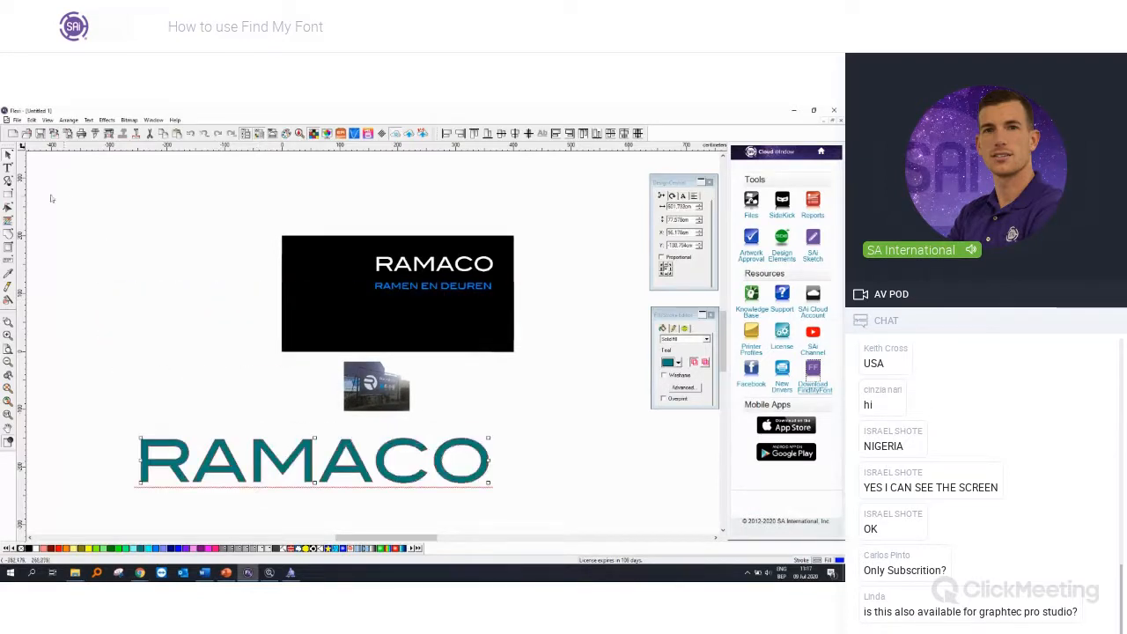
# Step: Delete all letters of the teal text except the R, and enlarge the R to about 163 cm wide left of the banner
pyautogui.click(8, 167)
pyautogui.moveTo(191, 459); pyautogui.dragTo(559, 470)
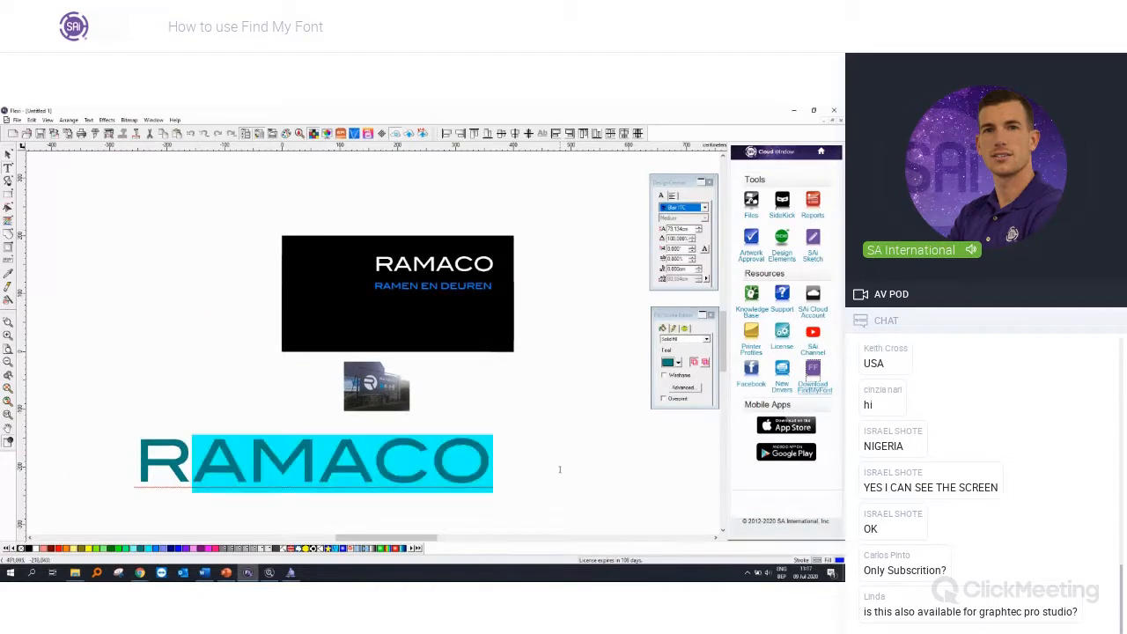
pyautogui.press('Delete')
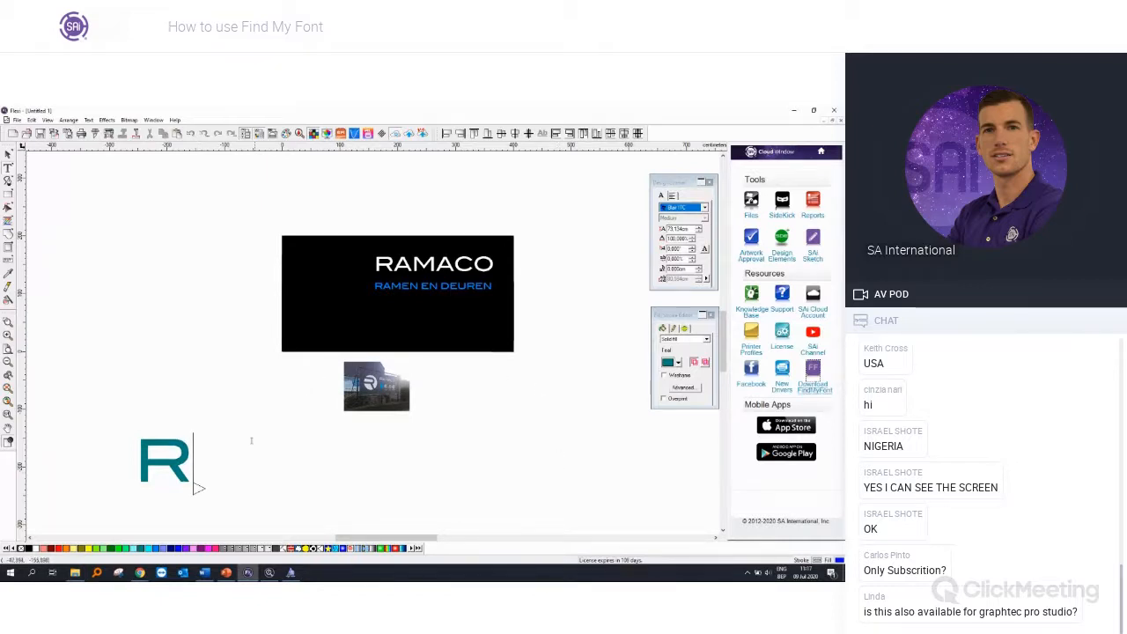
pyautogui.press('Escape')
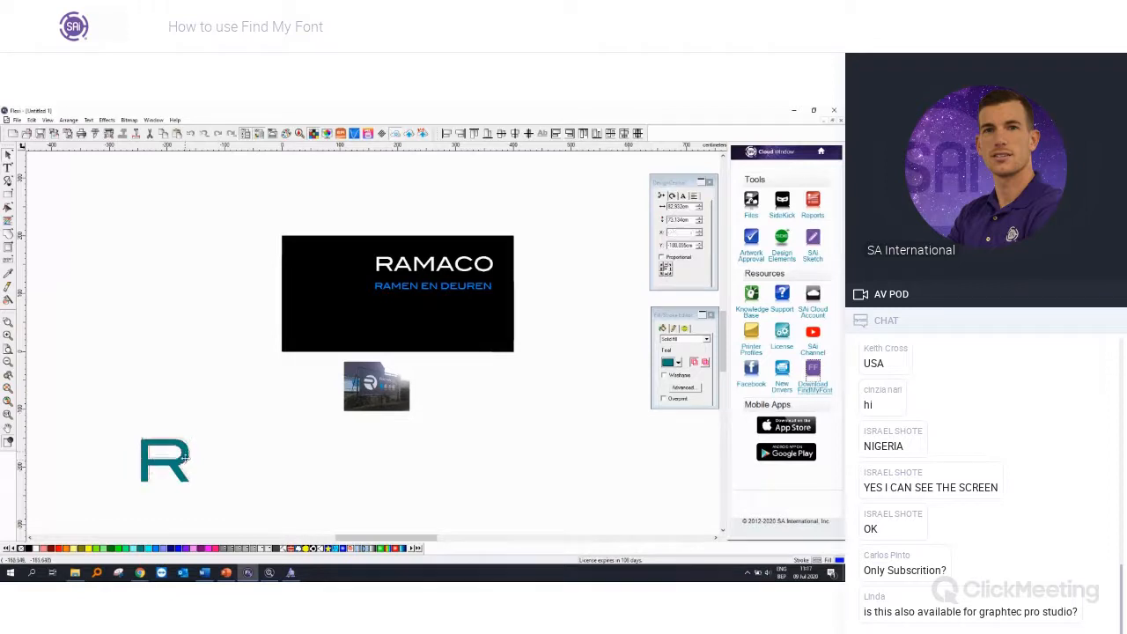
pyautogui.moveTo(188, 451); pyautogui.dragTo(238, 381)
# Step: Draw a circle about 188 cm across, enlarge it to about 232 cm, and lay it over the teal R
pyautogui.click(9, 195)
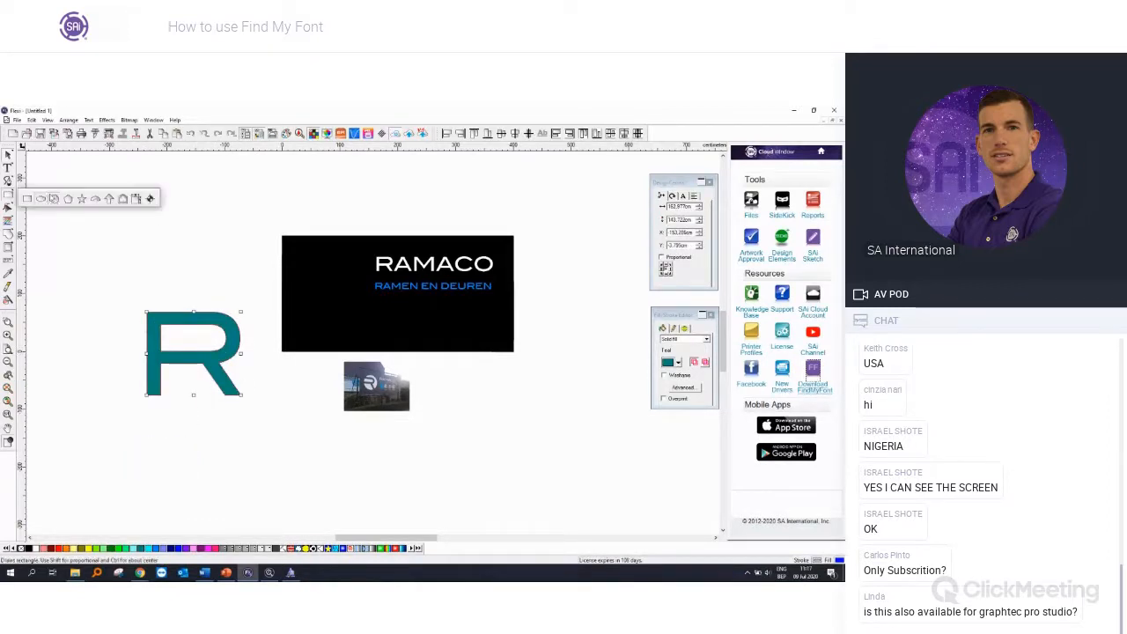
pyautogui.click(51, 198)
pyautogui.moveTo(154, 203); pyautogui.dragTo(262, 308)
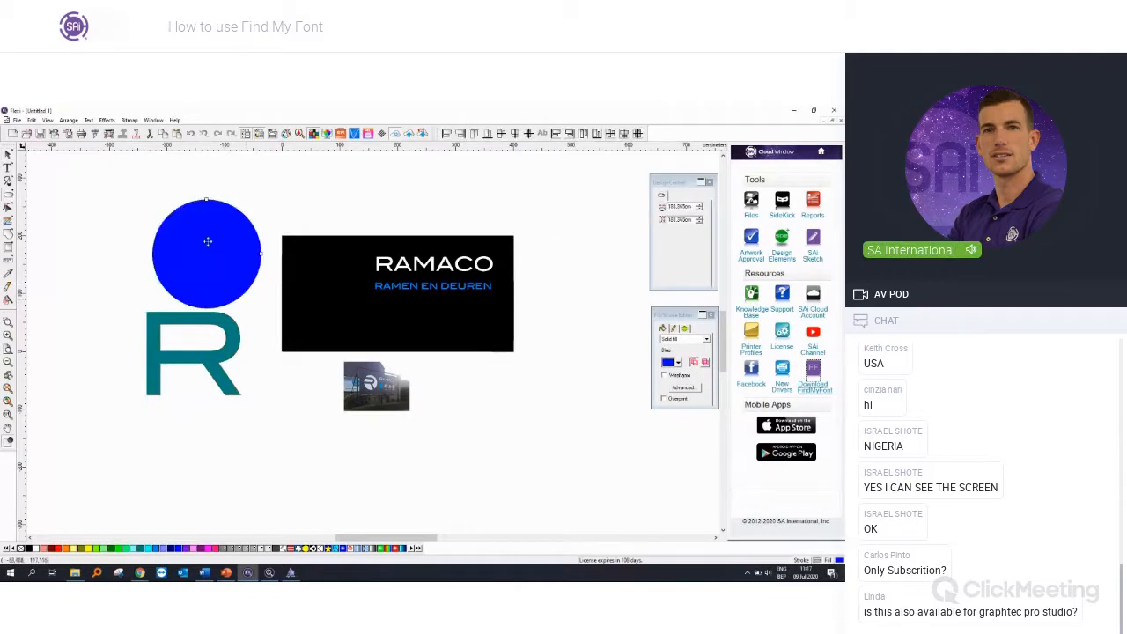
pyautogui.click(8, 154)
pyautogui.moveTo(233, 258); pyautogui.dragTo(190, 308)
pyautogui.moveTo(219, 356); pyautogui.dragTo(243, 383)
pyautogui.moveTo(201, 333); pyautogui.dragTo(221, 399)
# Step: Bring the teal R to the front, enlarge it to about 226 cm wide, and shift it so its stem overhangs the circle's left edge
pyautogui.click(230, 388)
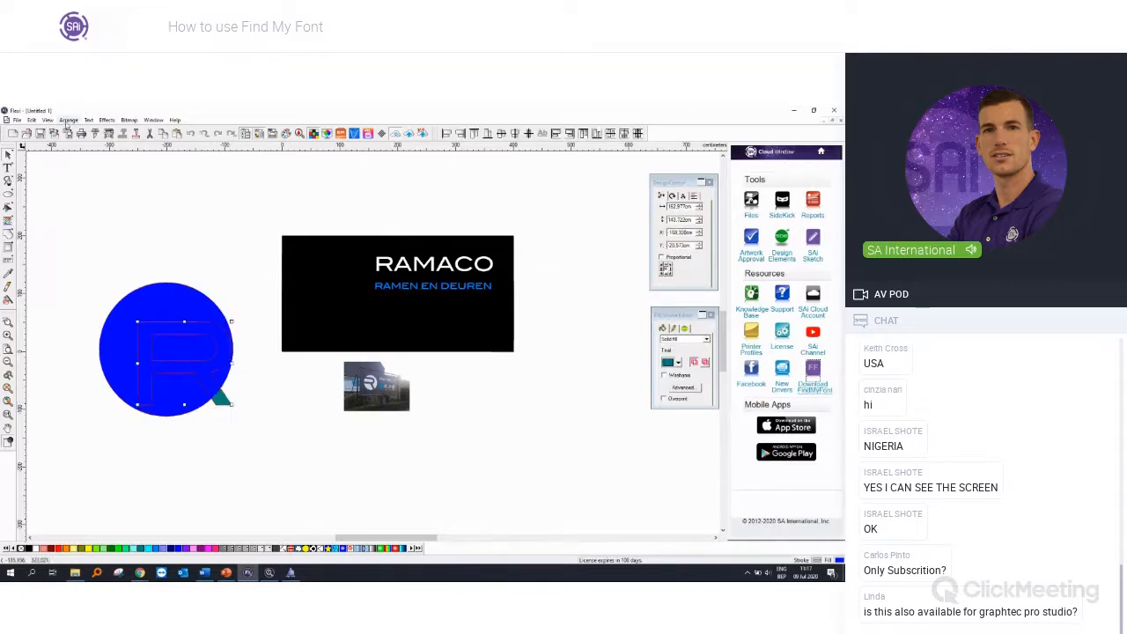
pyautogui.click(68, 120)
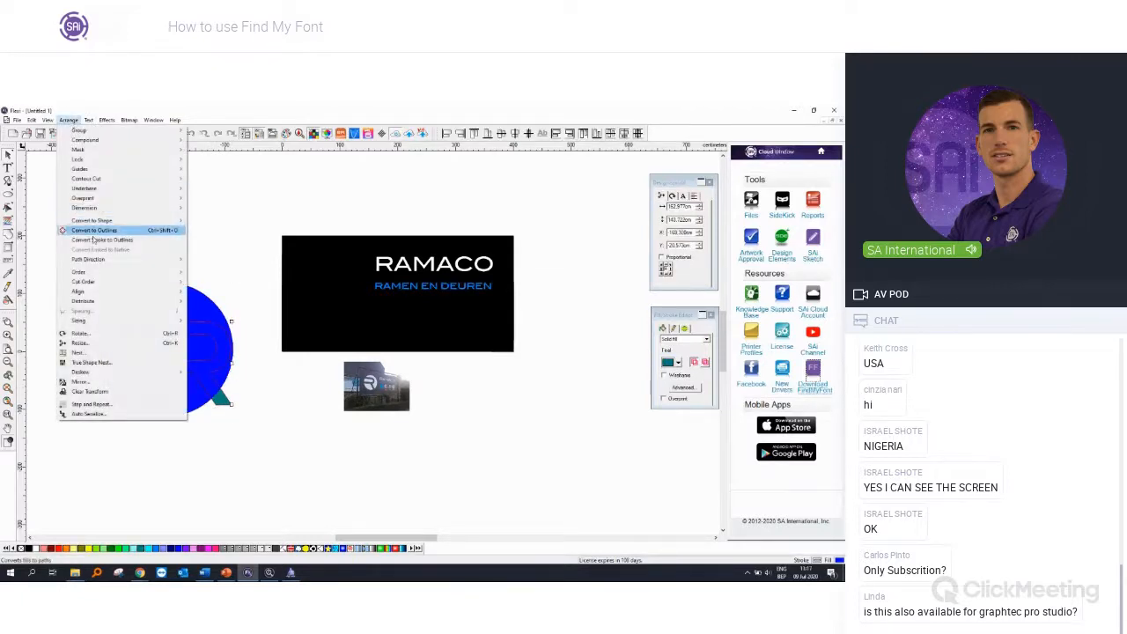
pyautogui.moveTo(94, 278)
pyautogui.click(205, 275)
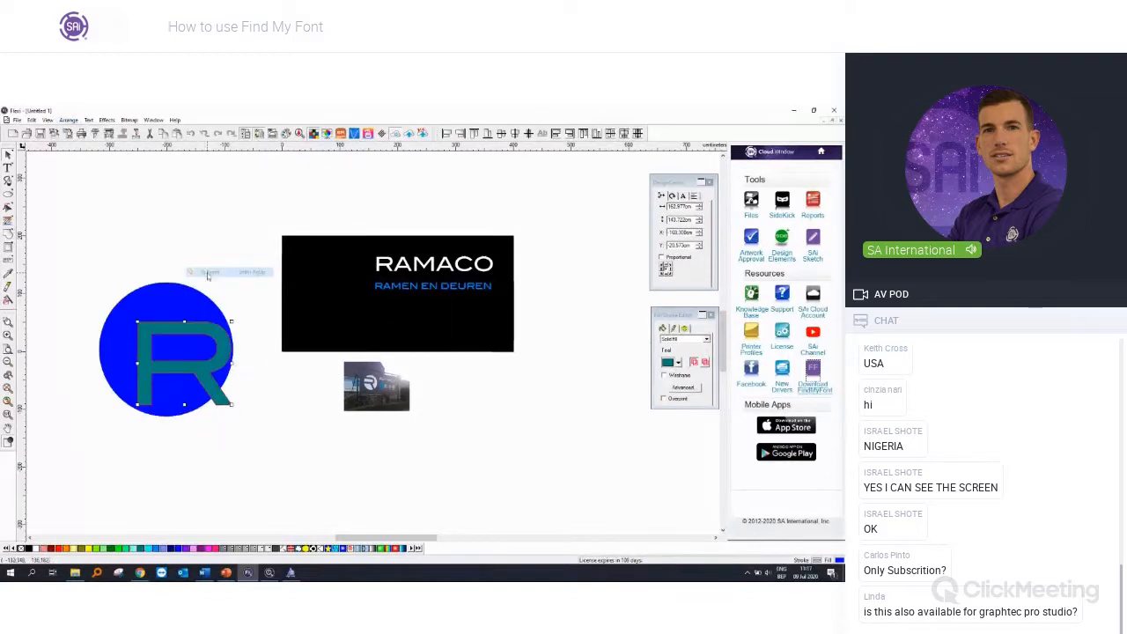
pyautogui.moveTo(204, 375); pyautogui.dragTo(194, 407)
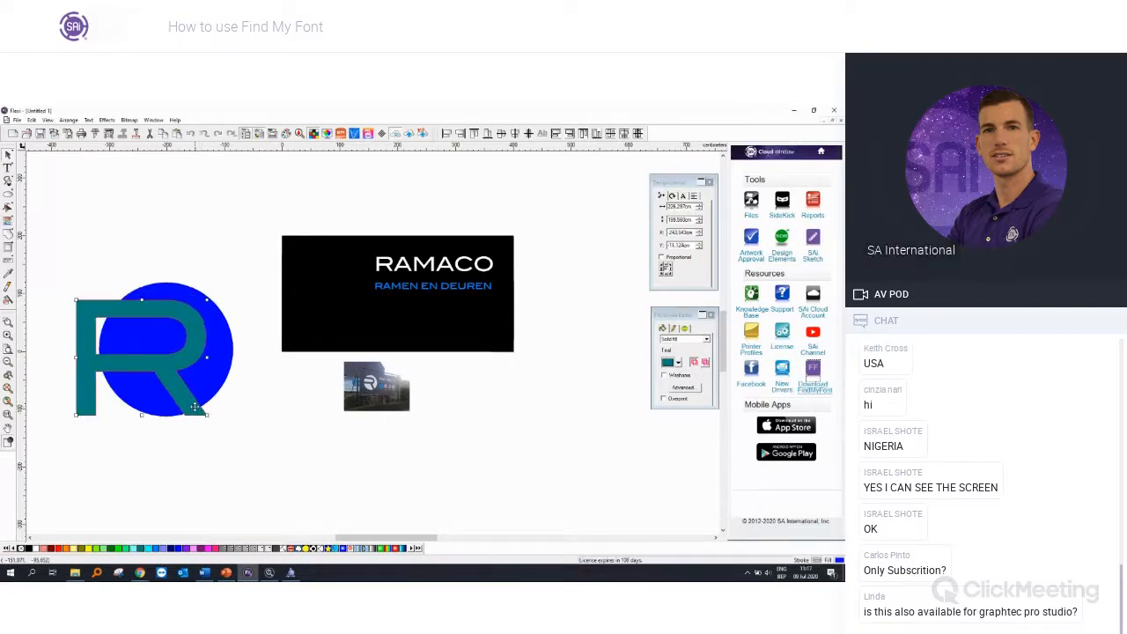
# Step: Try cutting the R out of the blue circle, and undo the cut
pyautogui.keyDown('shift'); pyautogui.click(224, 372); pyautogui.keyUp('shift')
pyautogui.click(8, 234)
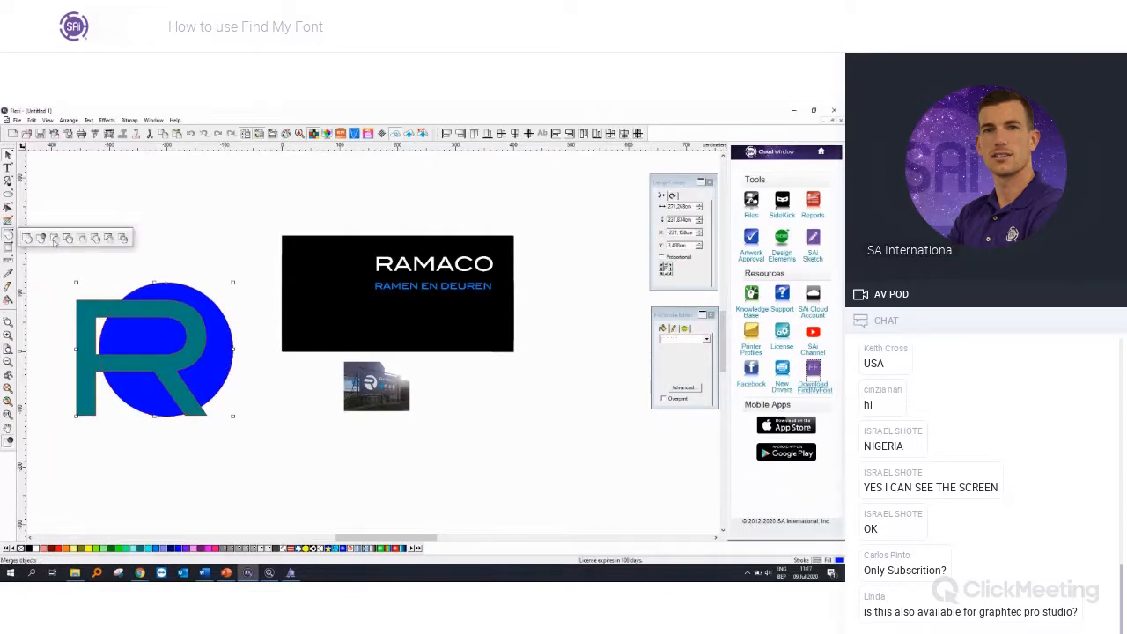
pyautogui.click(53, 239)
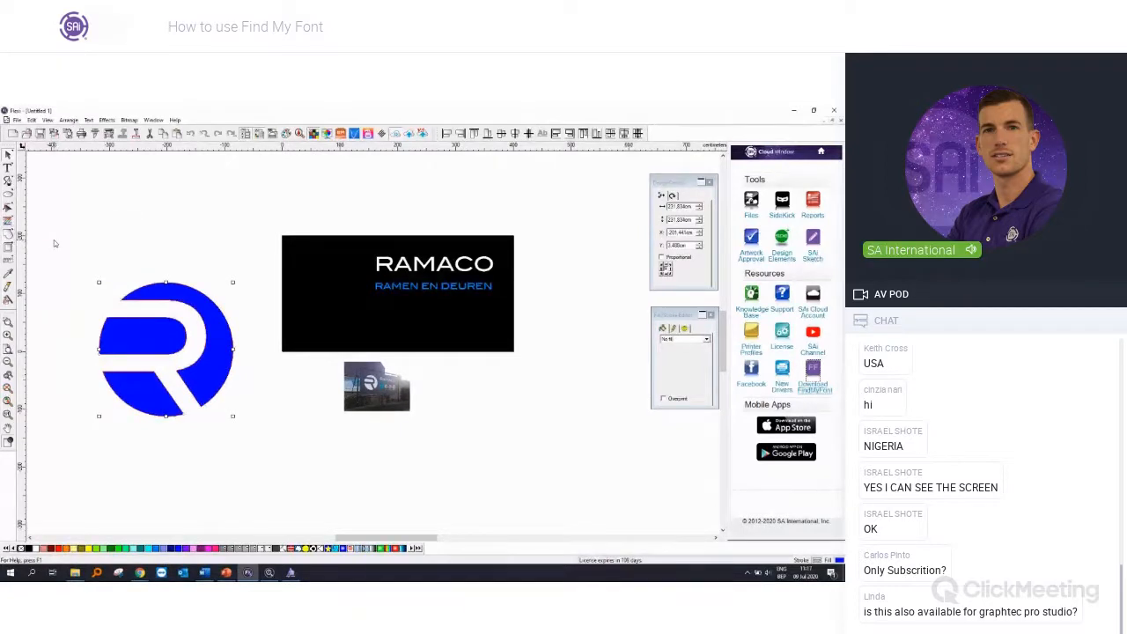
pyautogui.hotkey('ctrl', 'z')
# Step: Select the R and the blue circle together and cut the R shape out of the circle
pyautogui.moveTo(54, 247); pyautogui.dragTo(255, 476)
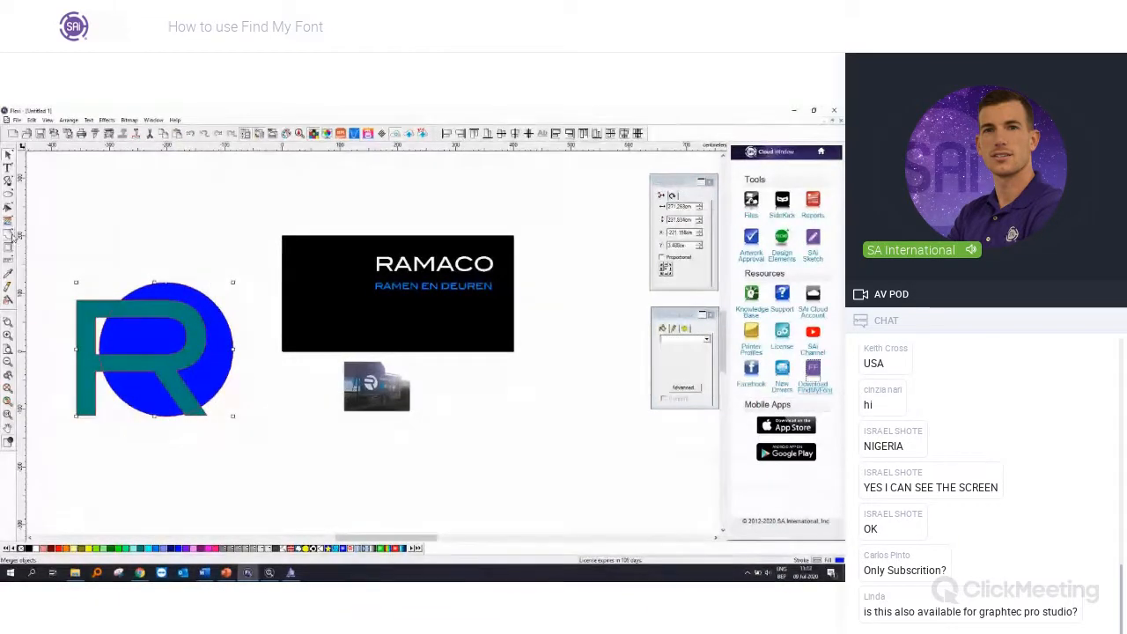
pyautogui.click(9, 234)
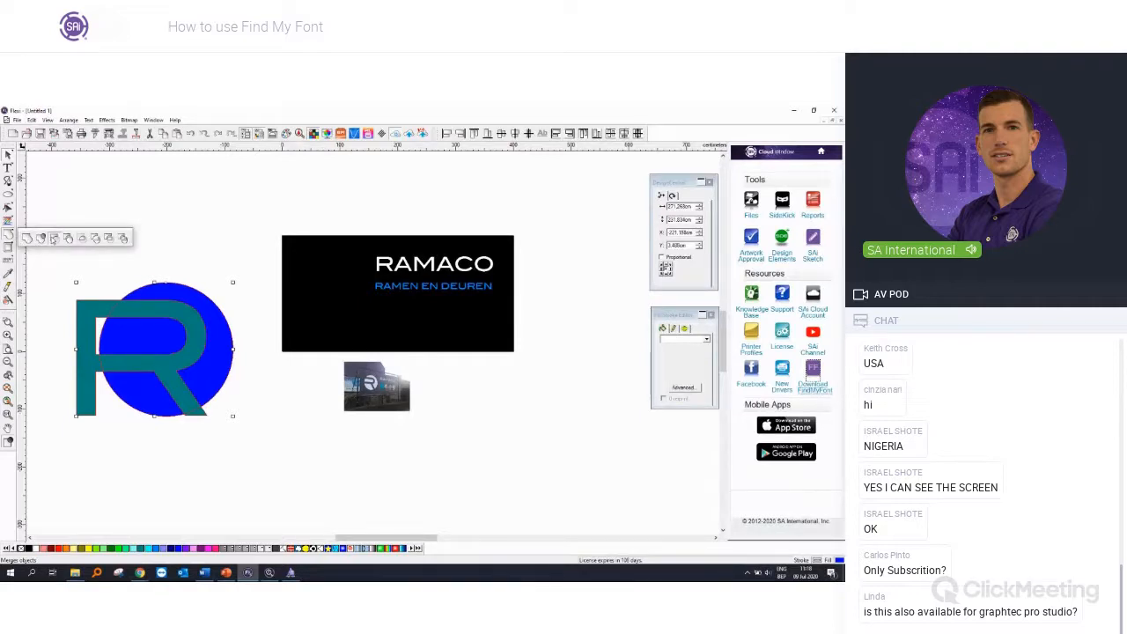
pyautogui.click(53, 239)
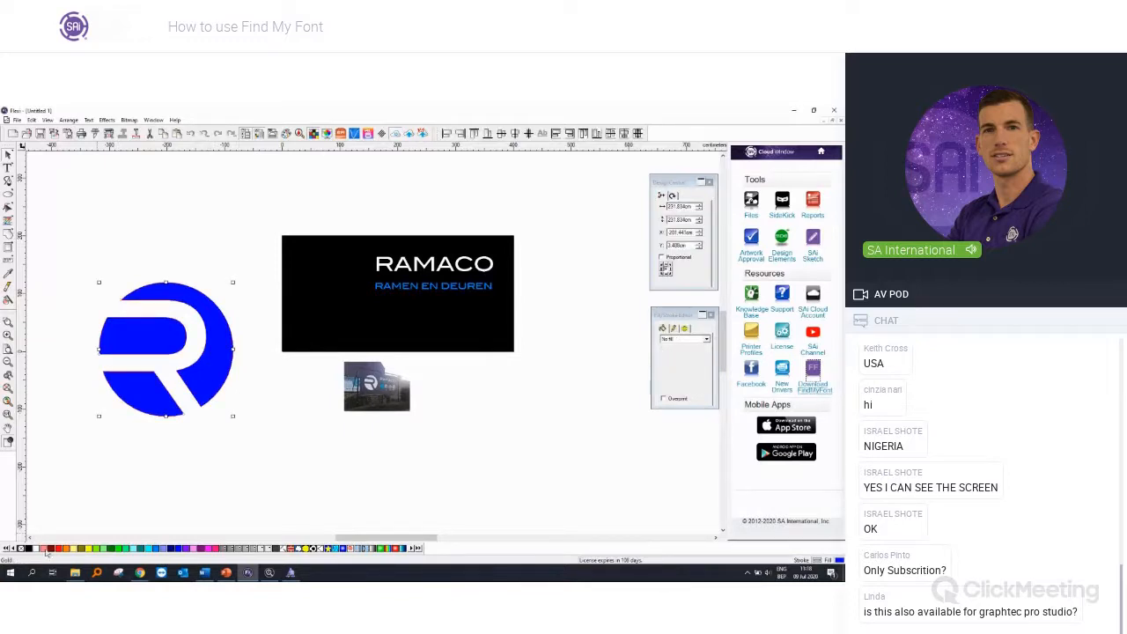
# Step: Fill the cut-out R logo with White, shrink it to about 125 cm, and place it in the left part of the black rectangle
pyautogui.click(36, 549)
pyautogui.moveTo(232, 416); pyautogui.dragTo(357, 317)
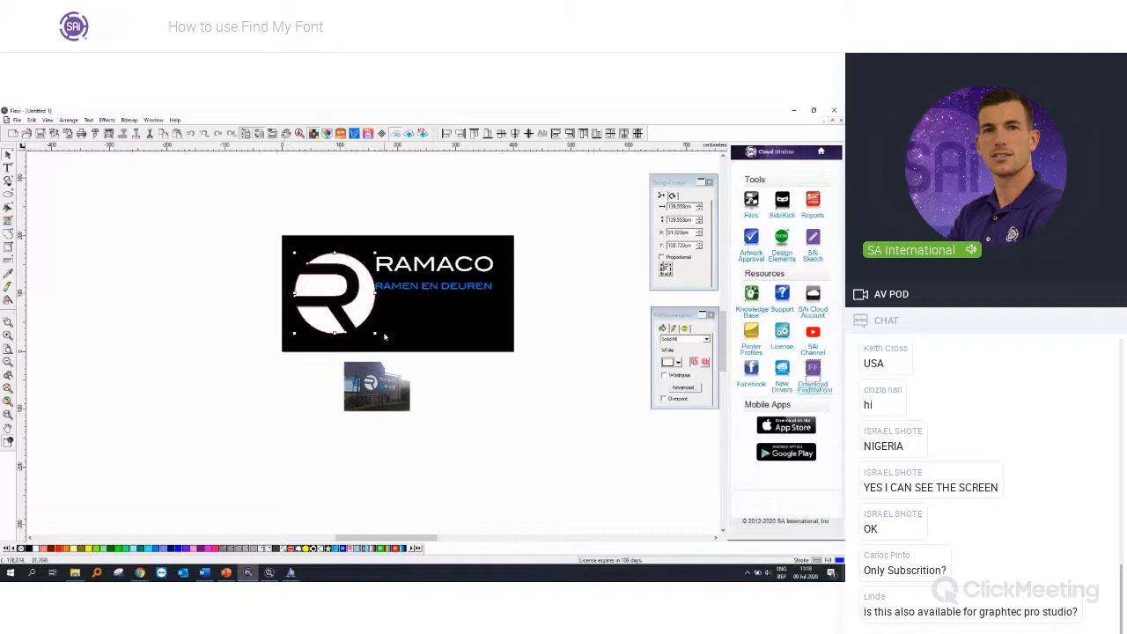
pyautogui.click(553, 380)
pyautogui.scroll(2, 496, 311)
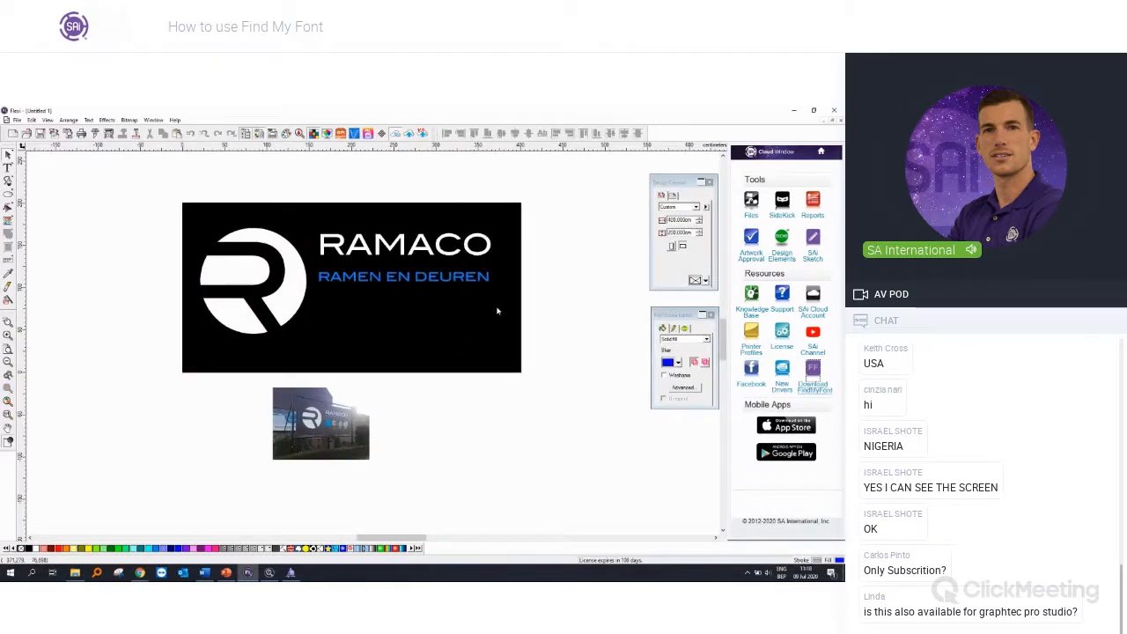
pyautogui.moveTo(289, 297); pyautogui.dragTo(285, 305)
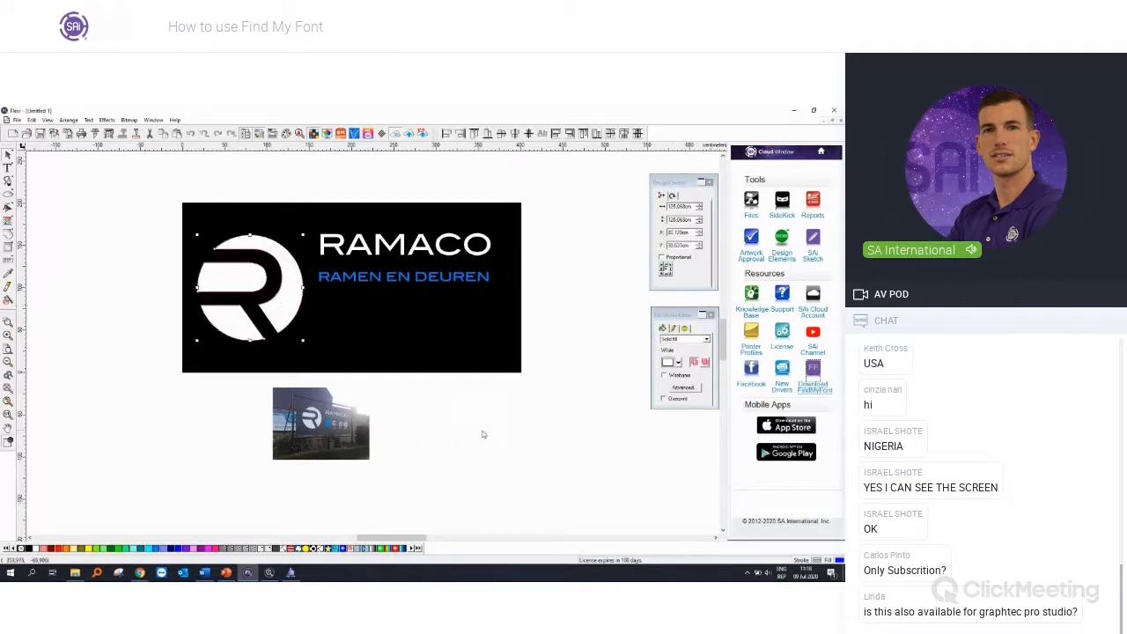
pyautogui.click(482, 433)
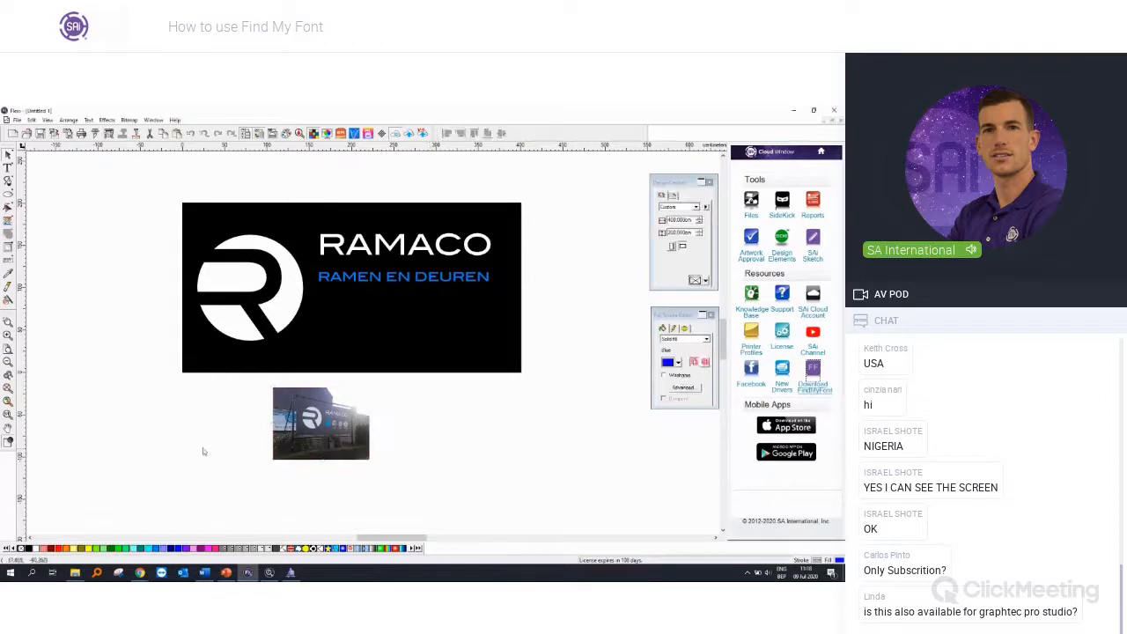
# Step: Import the ramen image from the webinar folder and place it below the banner, beside the sign photo
pyautogui.scroll(3, 352, 436)
pyautogui.scroll(3, 352, 436)
pyautogui.scroll(-1, 328, 412)
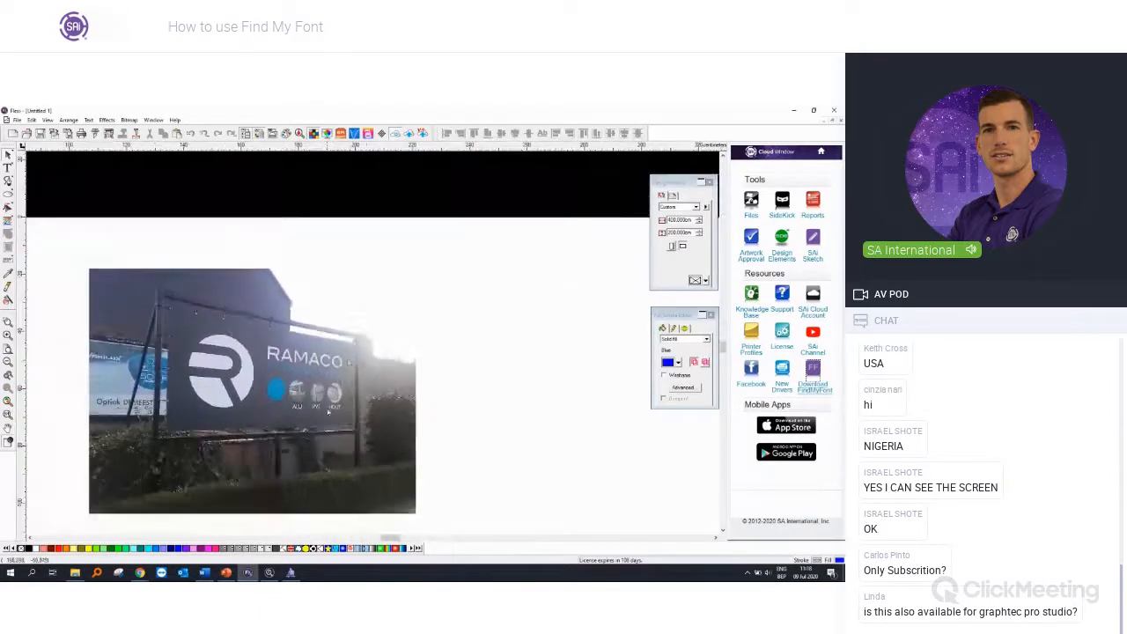
pyautogui.scroll(-4, 254, 327)
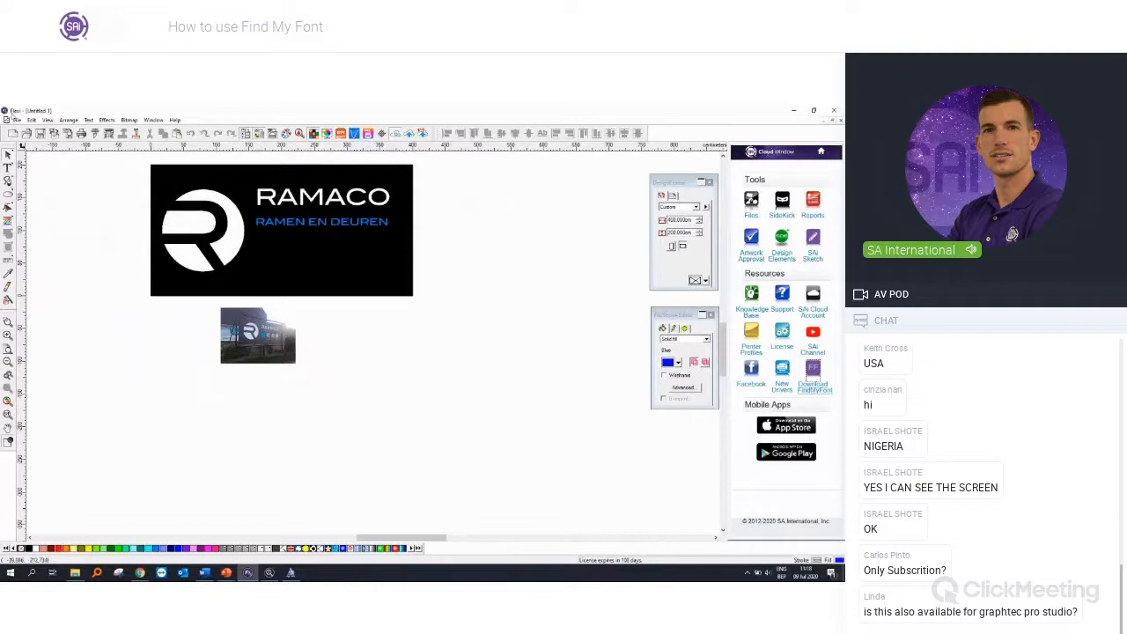
pyautogui.click(17, 120)
pyautogui.click(32, 207)
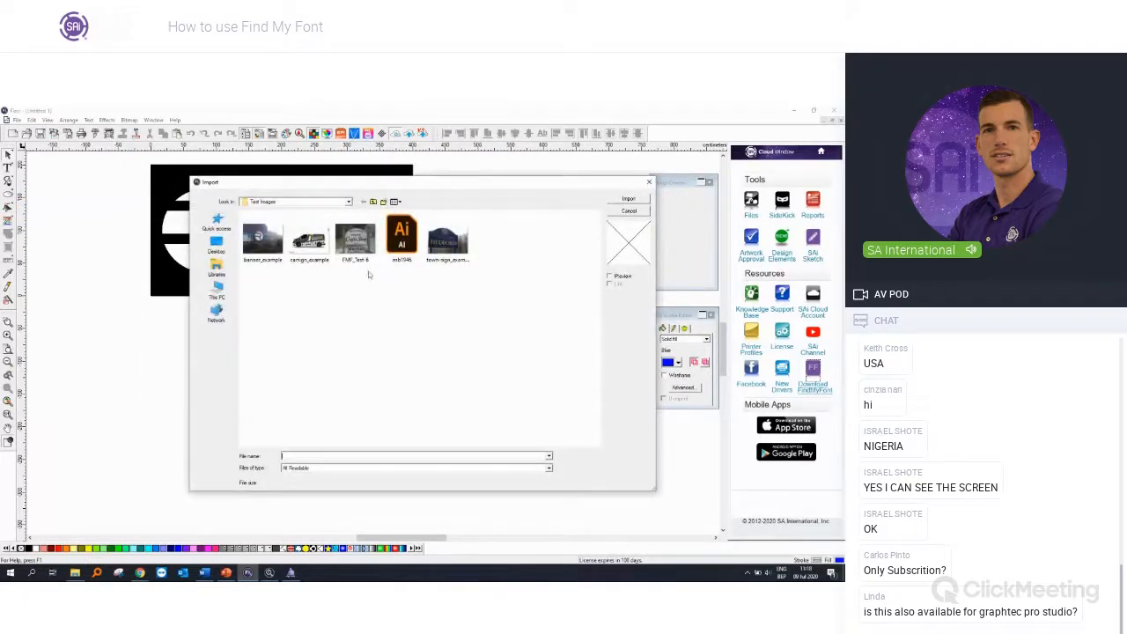
pyautogui.doubleClick(402, 236)
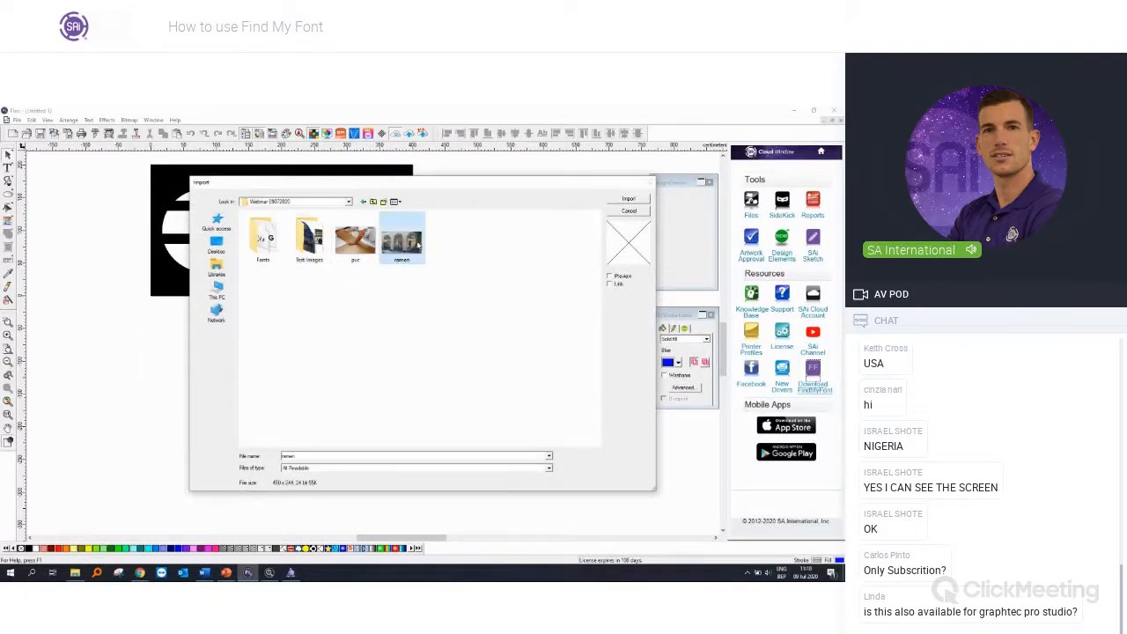
pyautogui.click(336, 332)
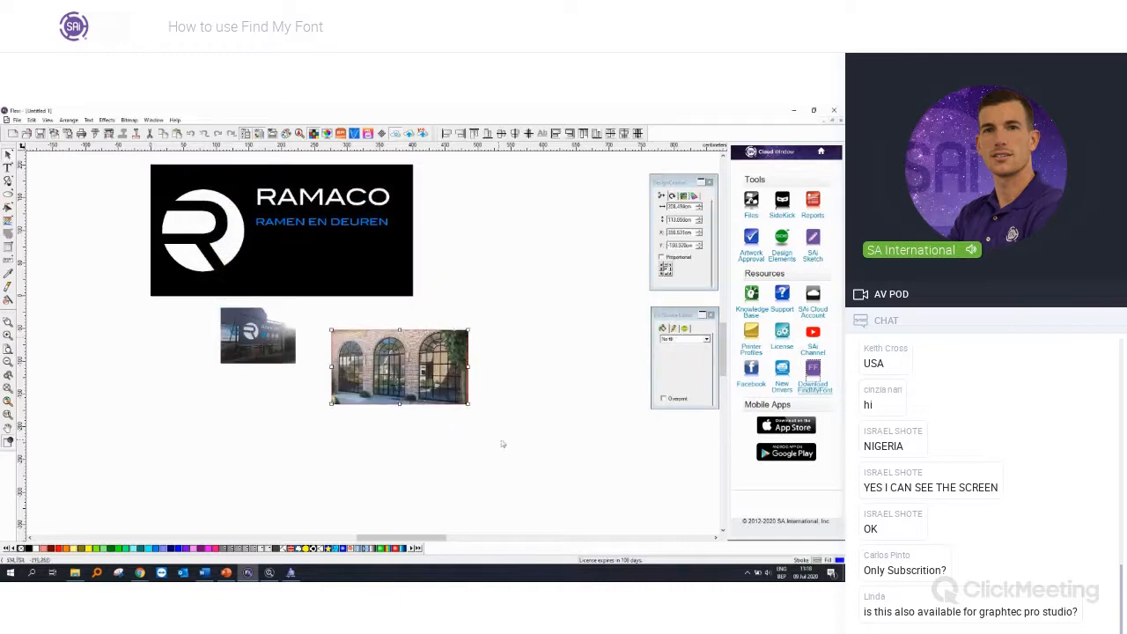
# Step: Draw a circle about 99 cm wide over the middle arched window of the ramen image and mask the image to that circle
pyautogui.scroll(2, 415, 343)
pyautogui.click(9, 195)
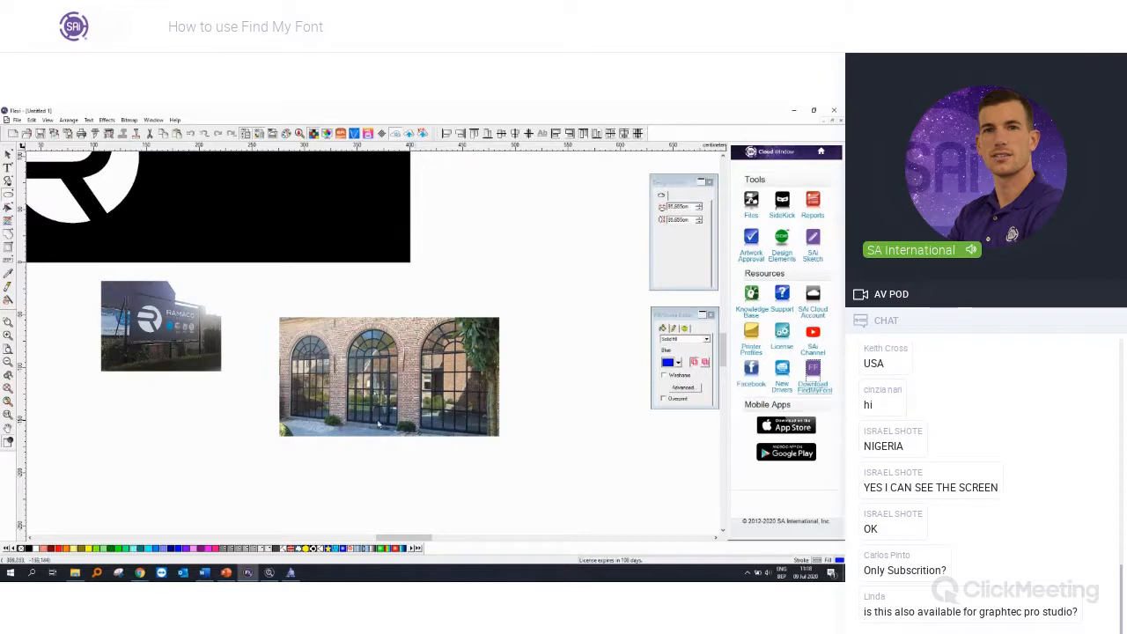
pyautogui.moveTo(313, 327); pyautogui.dragTo(404, 419)
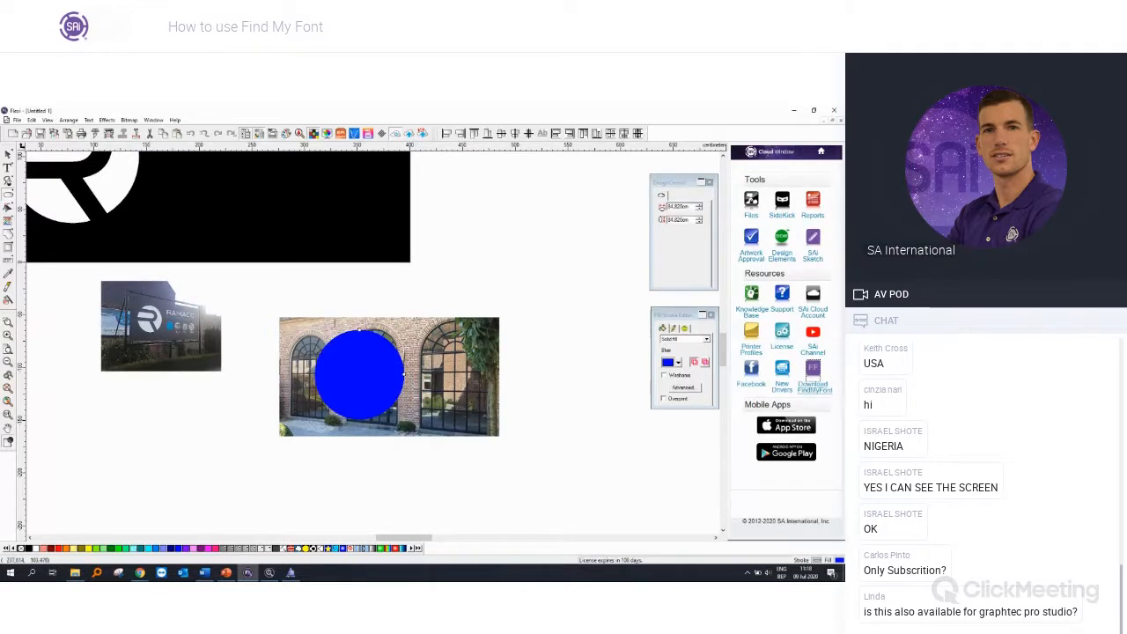
pyautogui.moveTo(382, 383); pyautogui.dragTo(394, 387)
pyautogui.moveTo(415, 425); pyautogui.dragTo(435, 433)
pyautogui.click(435, 376)
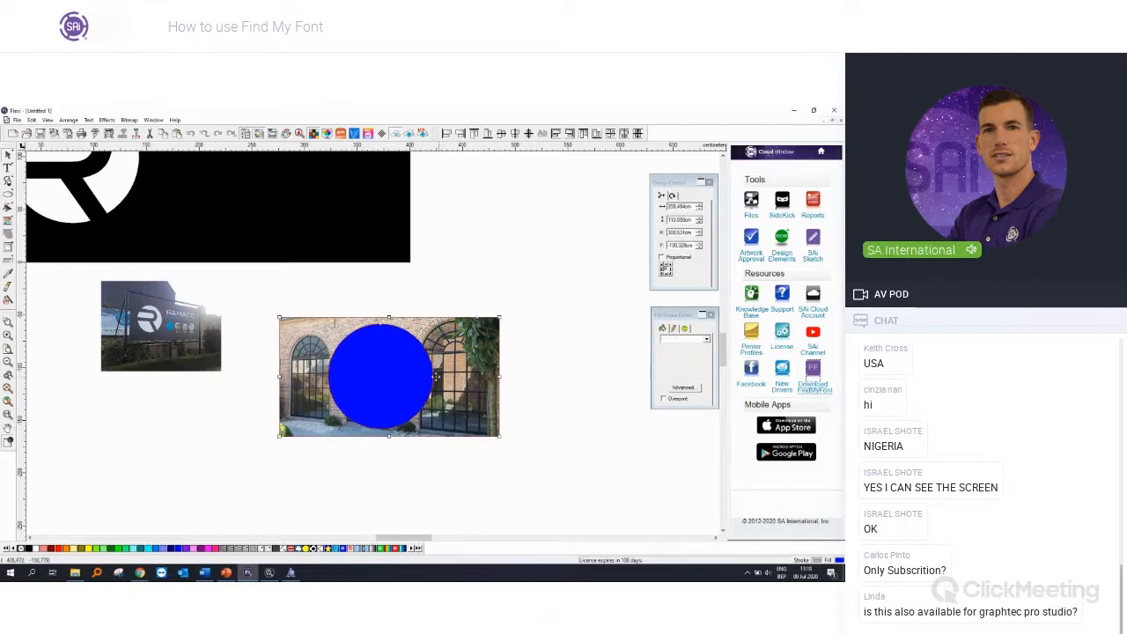
pyautogui.rightClick(412, 380)
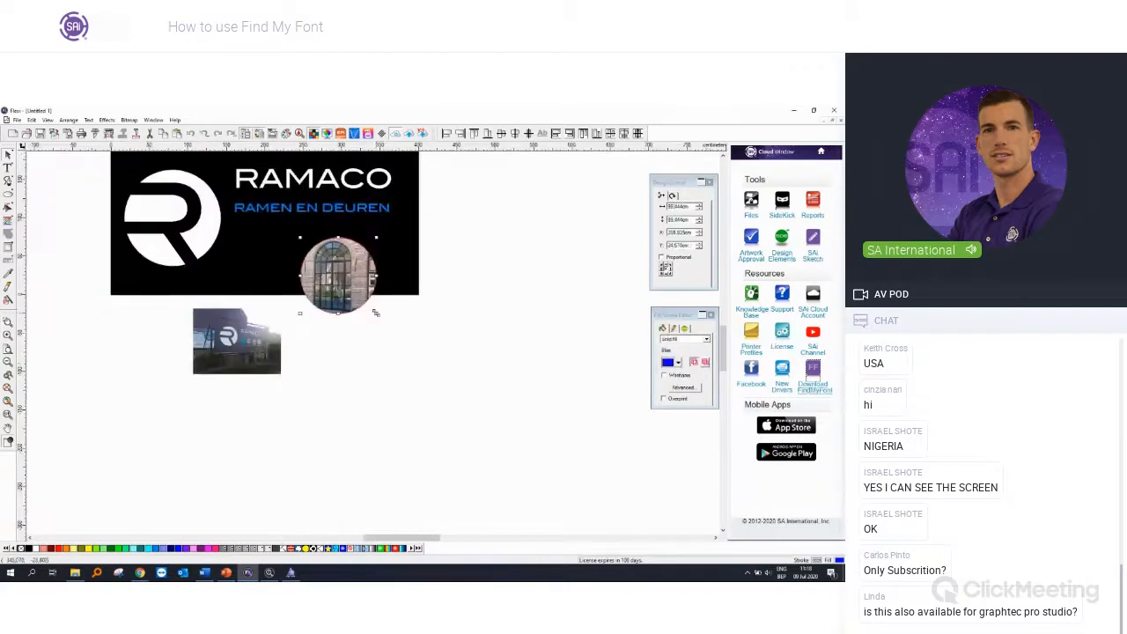
# Step: Shrink the circular window picture to about 52 cm and place it on the black banner below the start of RAMEN EN DEUREN
pyautogui.moveTo(376, 313); pyautogui.dragTo(266, 250)
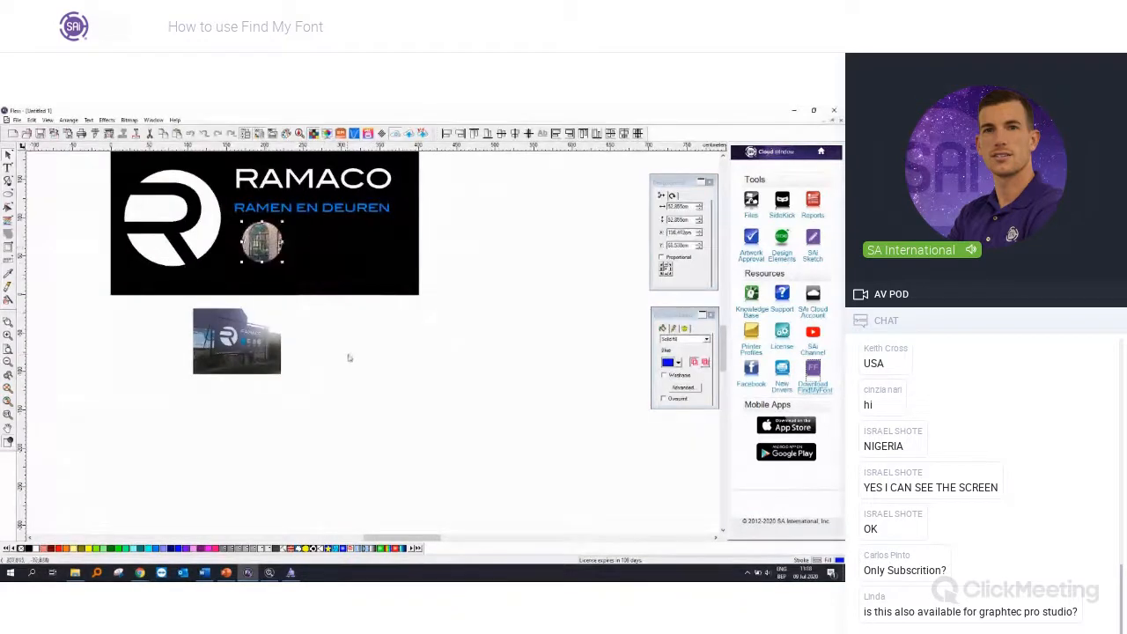
pyautogui.click(378, 359)
pyautogui.scroll(2, 378, 392)
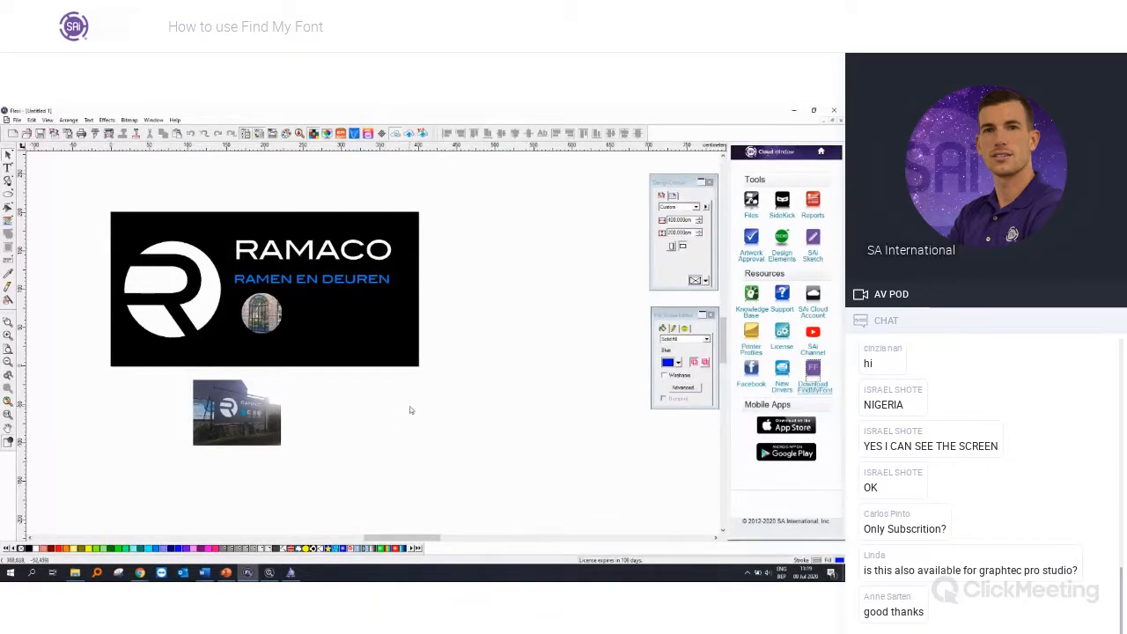
# Step: Switch to Find my Font and open the carsign_example image from the Test Images folder
pyautogui.click(271, 574)
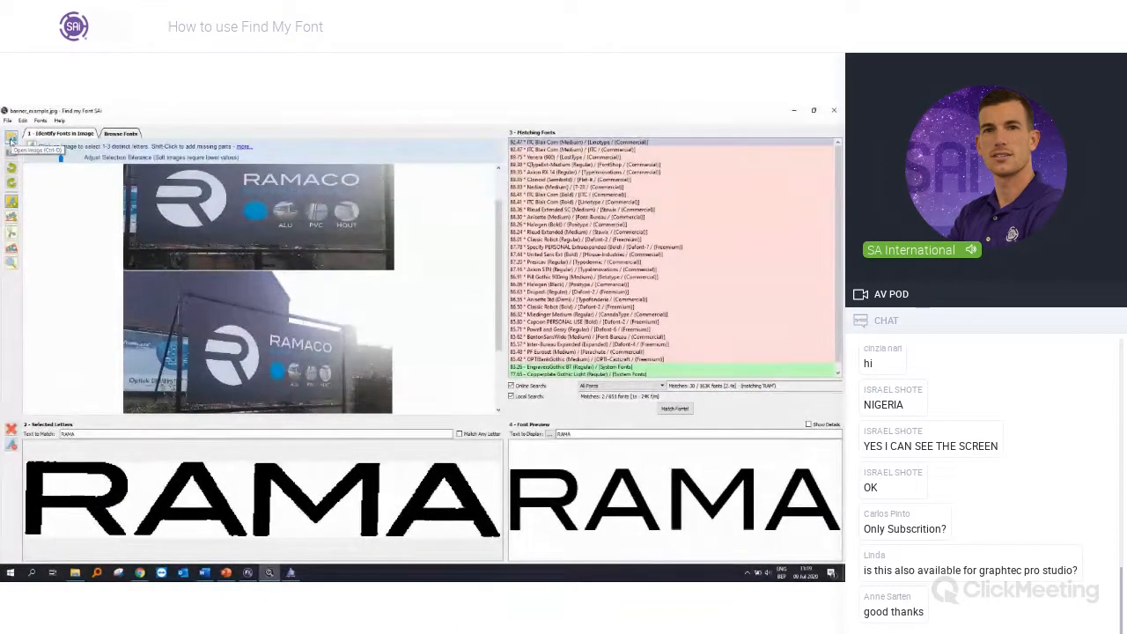
pyautogui.click(11, 140)
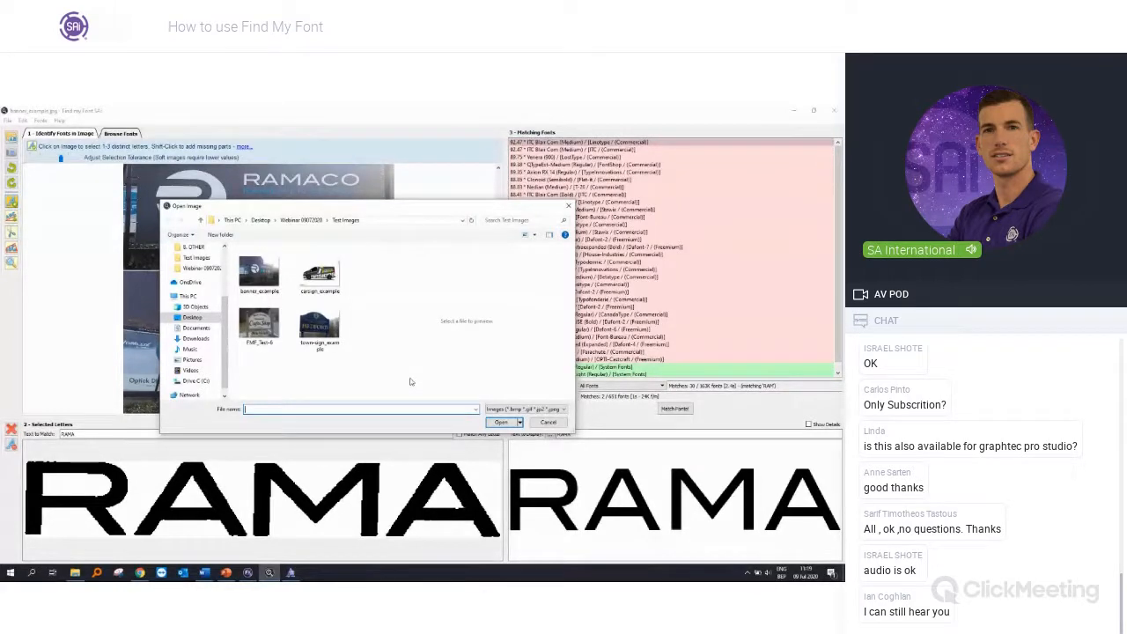
pyautogui.doubleClick(325, 282)
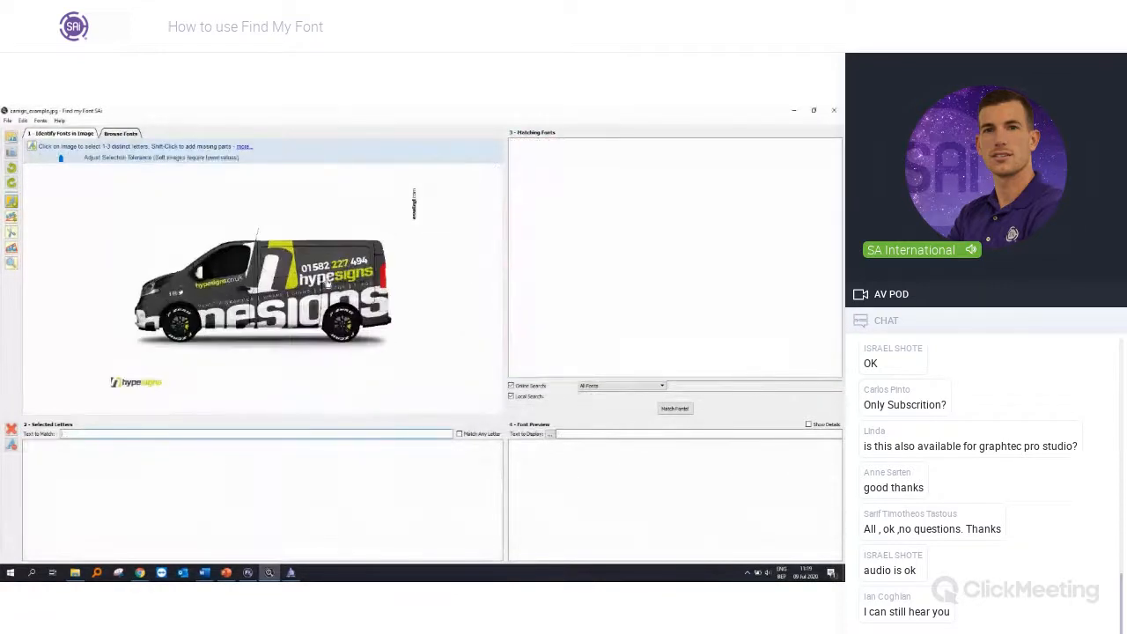
# Step: Try selecting the letters h, y and p of the tilted hypesigns lettering on the van's side, and remove them from the selection
pyautogui.scroll(4, 350, 281)
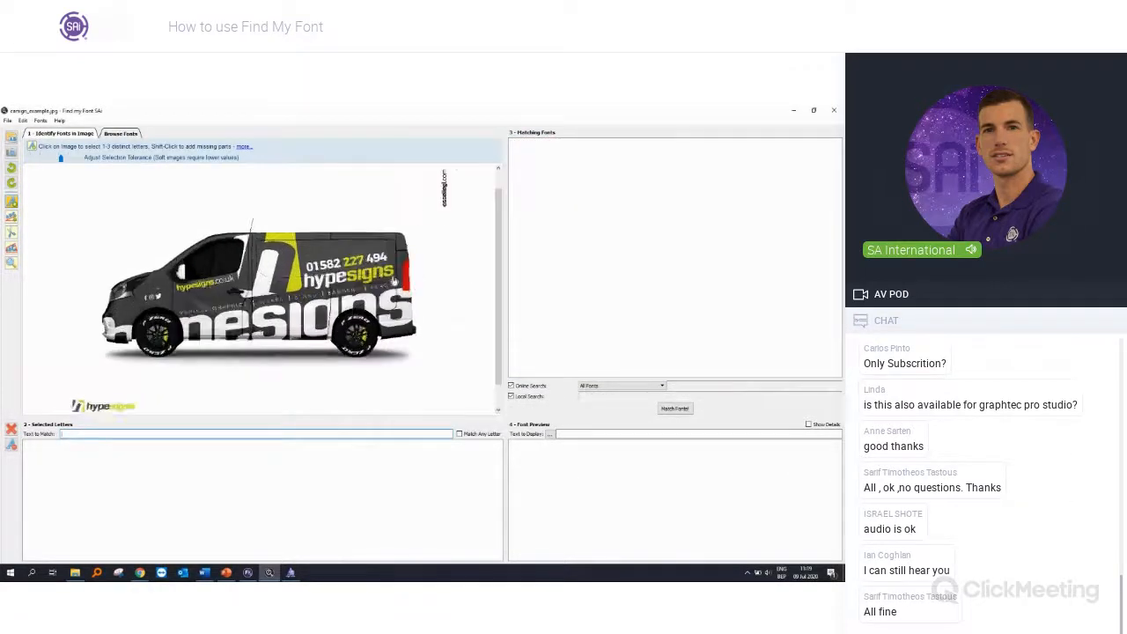
pyautogui.scroll(-1, 310, 315)
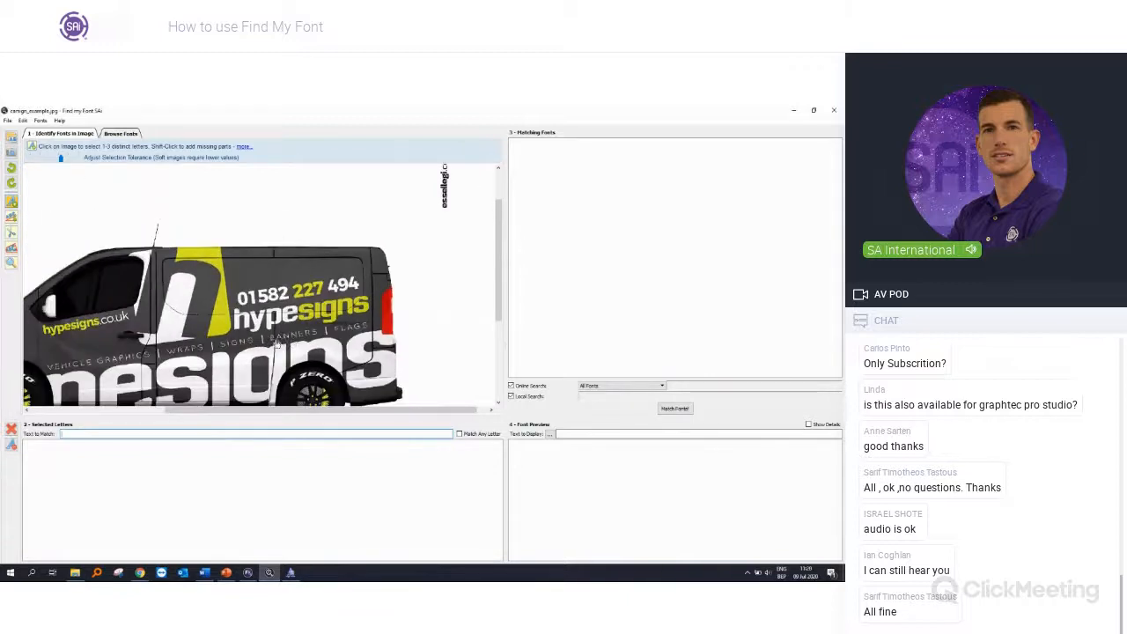
pyautogui.scroll(1, 308, 339)
pyautogui.scroll(-3, 299, 334)
pyautogui.scroll(3, 297, 332)
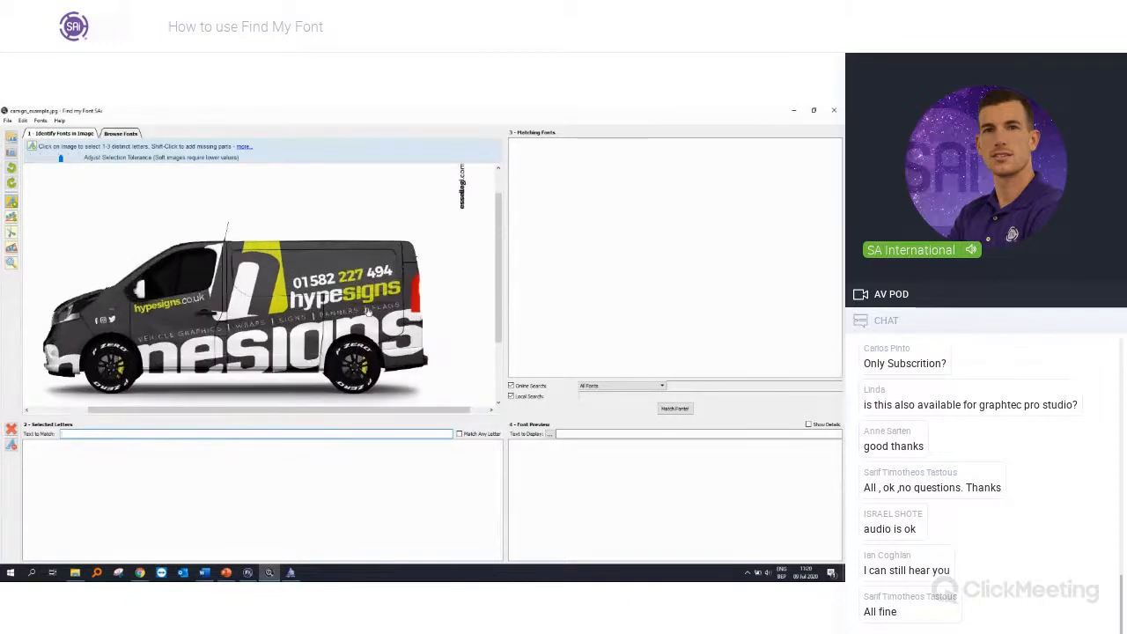
pyautogui.scroll(1, 171, 305)
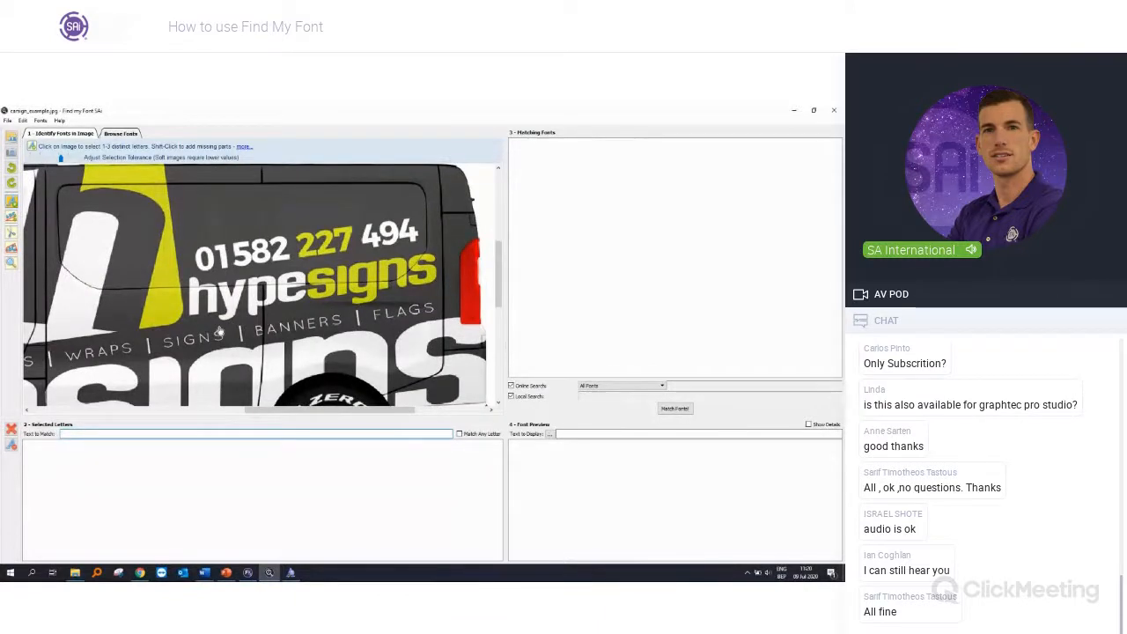
pyautogui.scroll(-1, 220, 331)
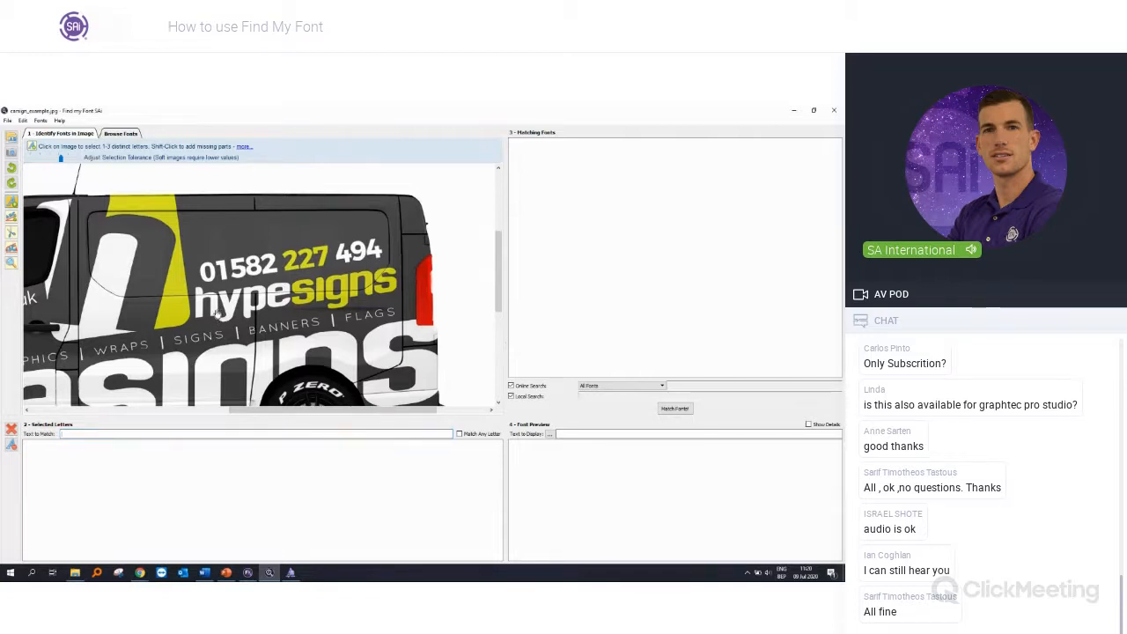
pyautogui.click(216, 314)
pyautogui.click(230, 314)
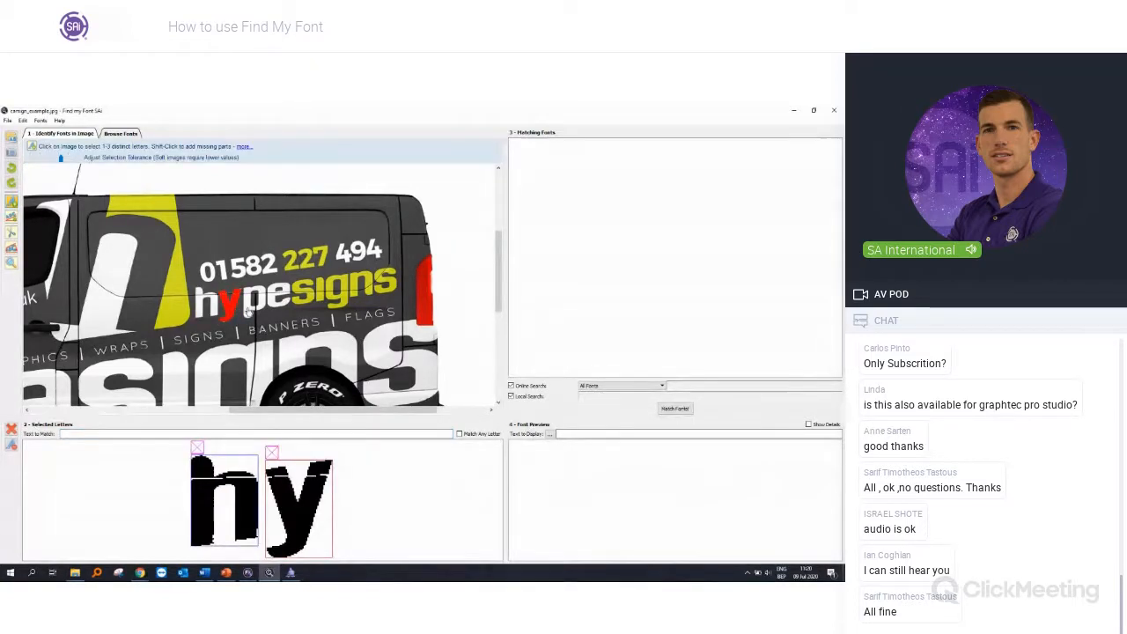
pyautogui.click(249, 309)
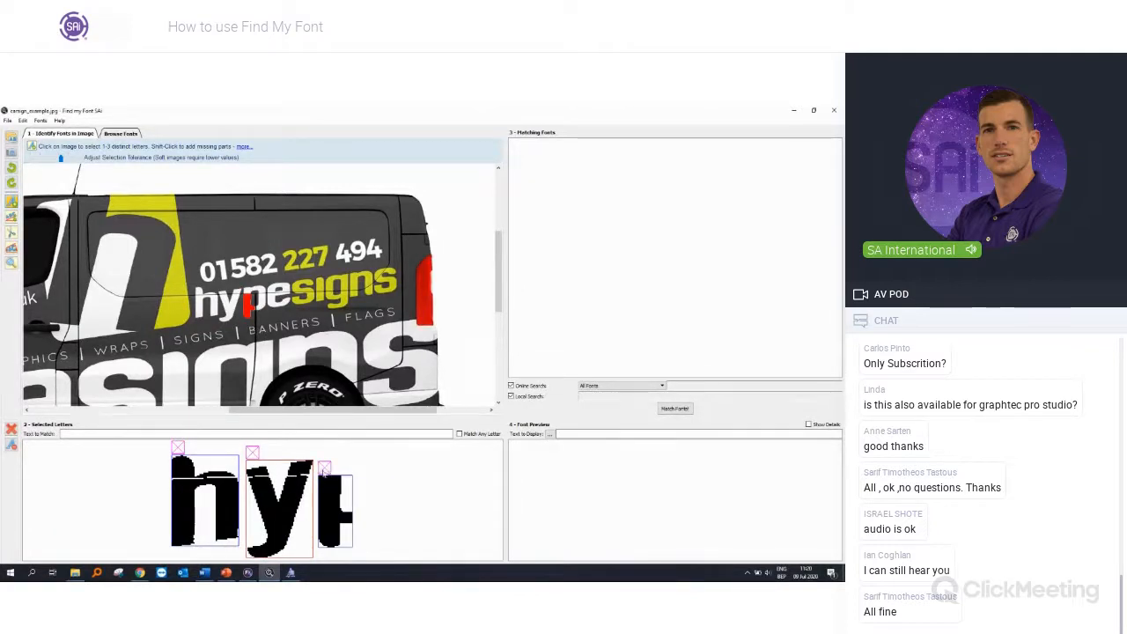
pyautogui.click(324, 470)
pyautogui.click(272, 453)
pyautogui.click(234, 449)
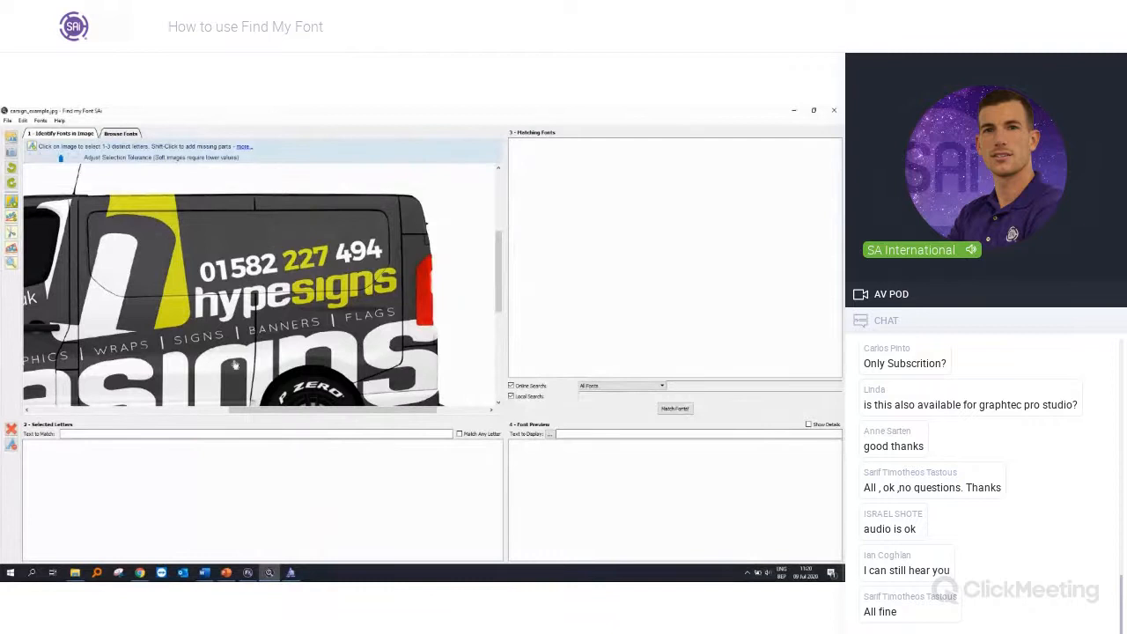
# Step: Rotate the van image by drawing a baseline under the hypesigns lettering so that the text runs horizontally
pyautogui.scroll(-3, 235, 364)
pyautogui.scroll(3, 259, 345)
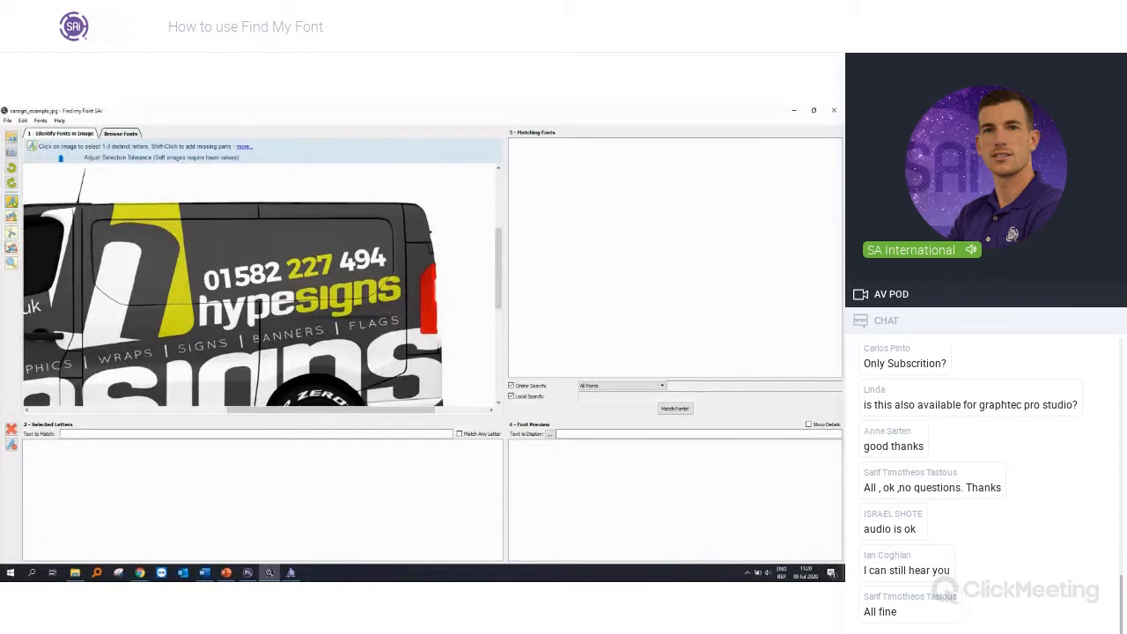
pyautogui.click(11, 217)
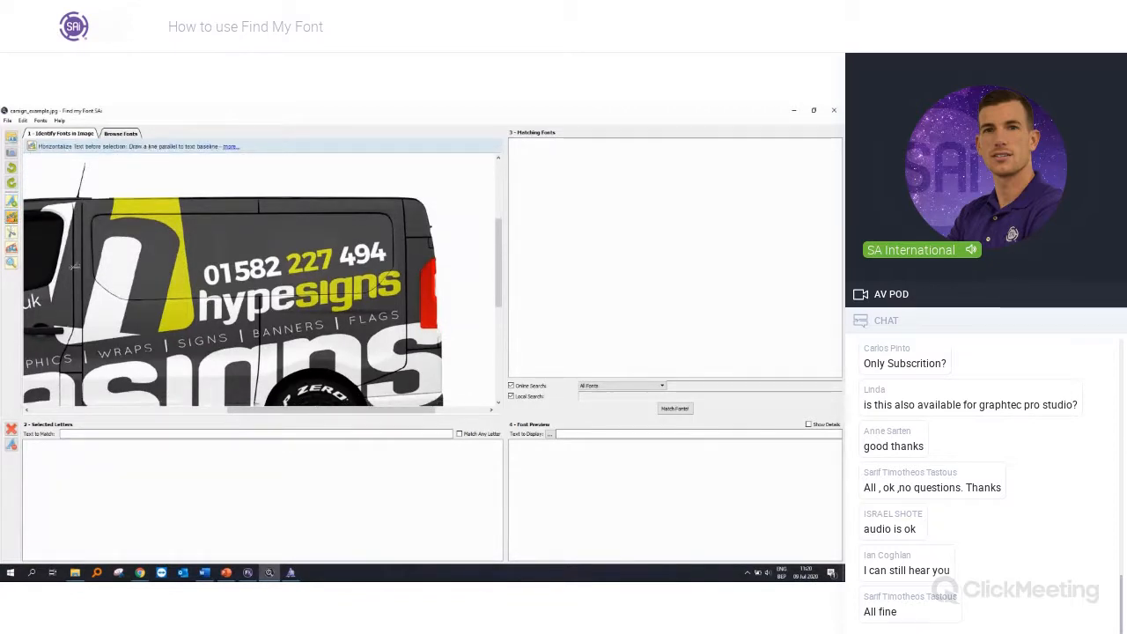
pyautogui.scroll(1, 323, 322)
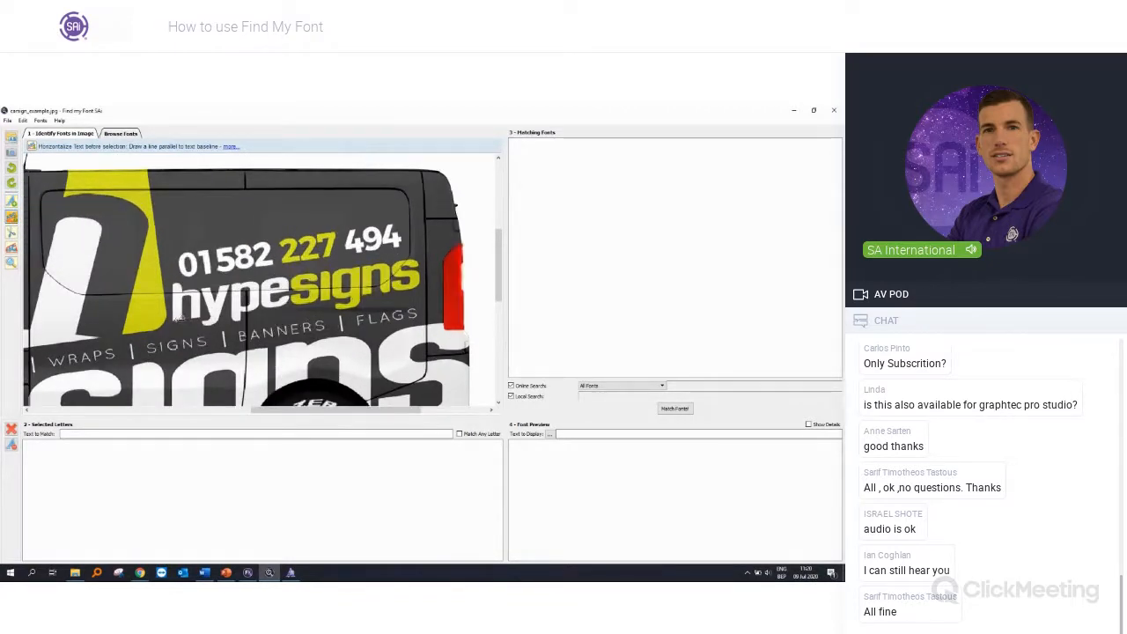
pyautogui.moveTo(176, 319); pyautogui.dragTo(423, 286)
pyautogui.moveTo(426, 285); pyautogui.dragTo(426, 287)
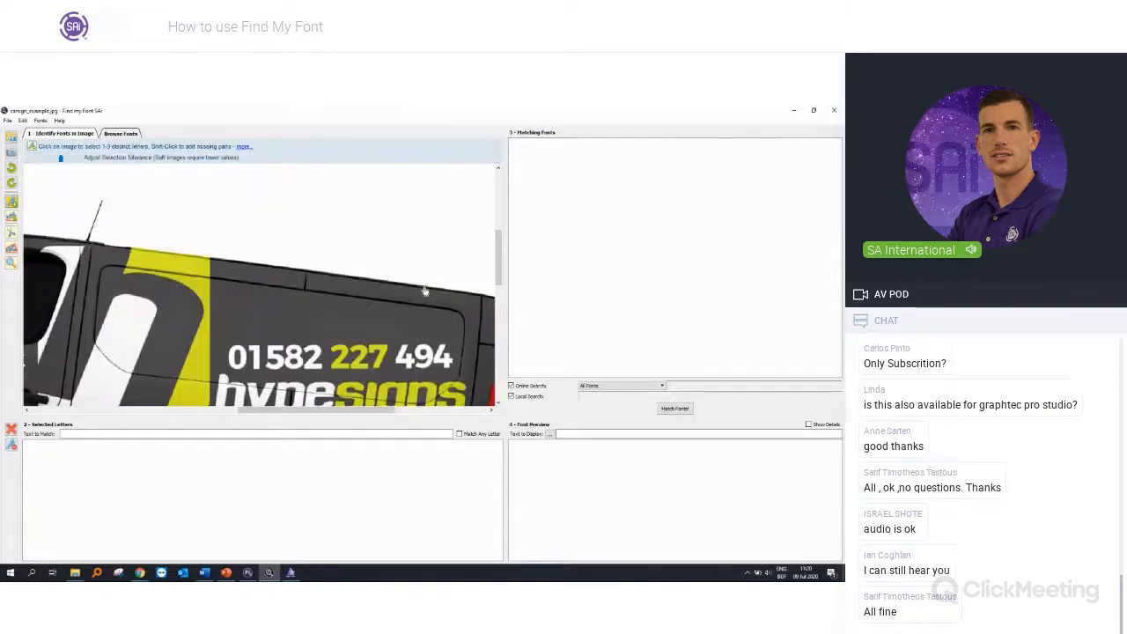
# Step: Select the letters h, y, p, e and s of the straightened hypesigns lettering for matching
pyautogui.scroll(-4, 424, 296)
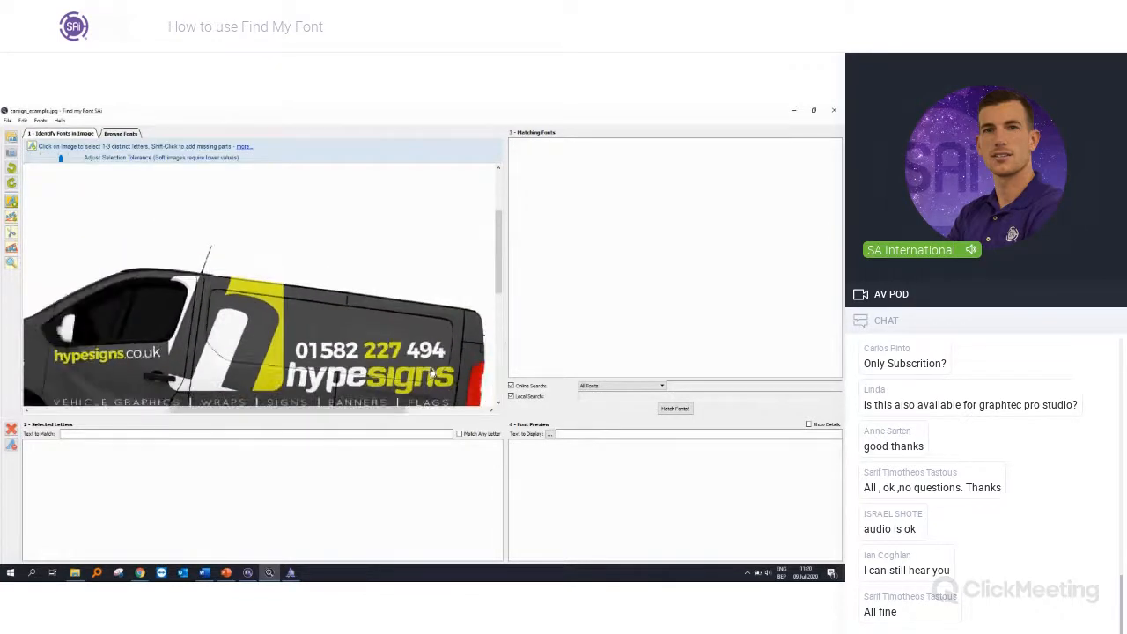
pyautogui.scroll(3, 460, 404)
pyautogui.scroll(3, 440, 396)
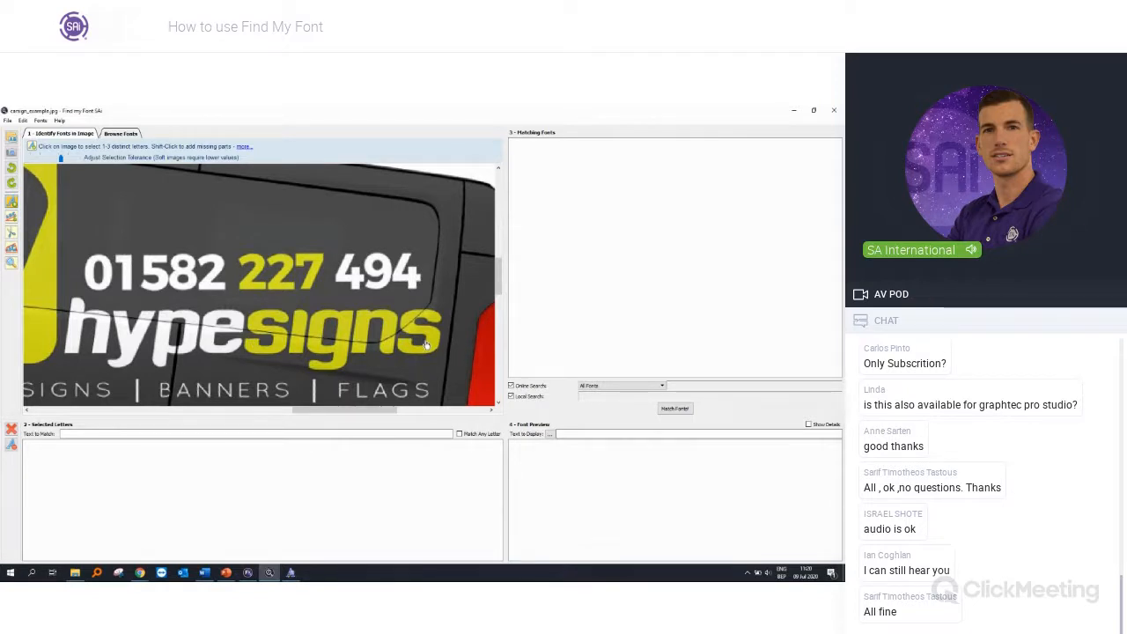
pyautogui.click(99, 340)
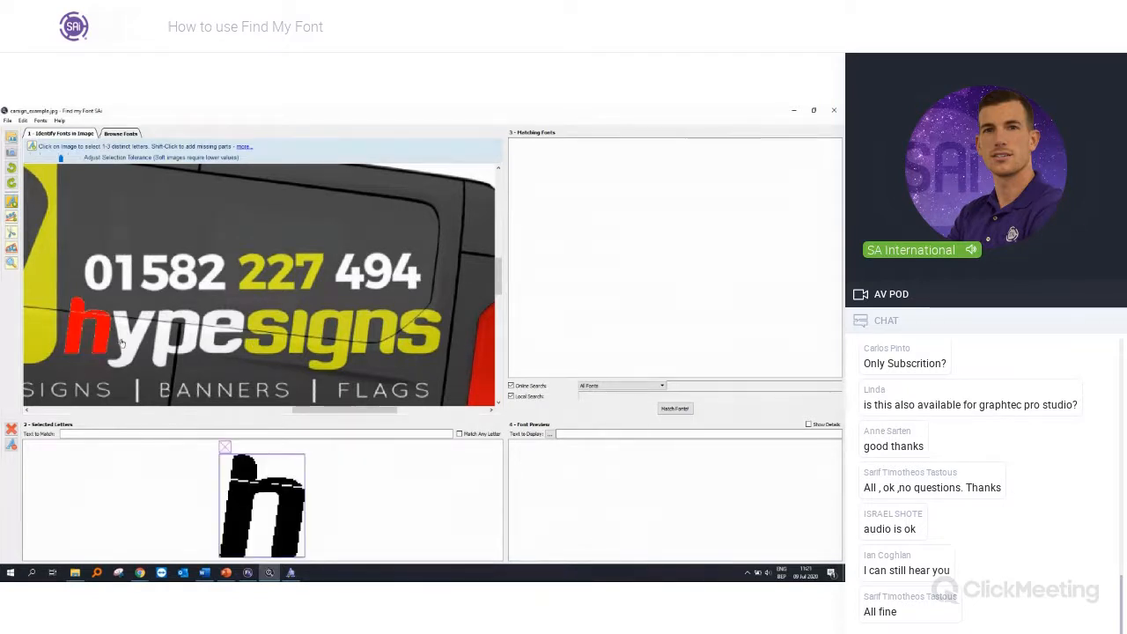
pyautogui.click(123, 343)
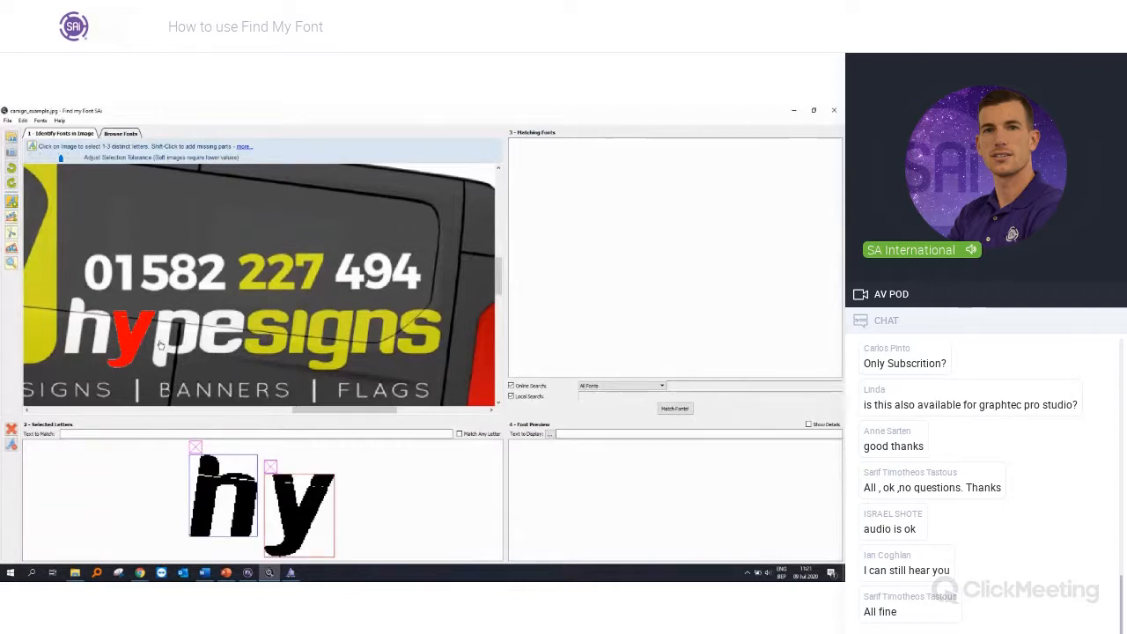
pyautogui.click(165, 343)
pyautogui.click(220, 338)
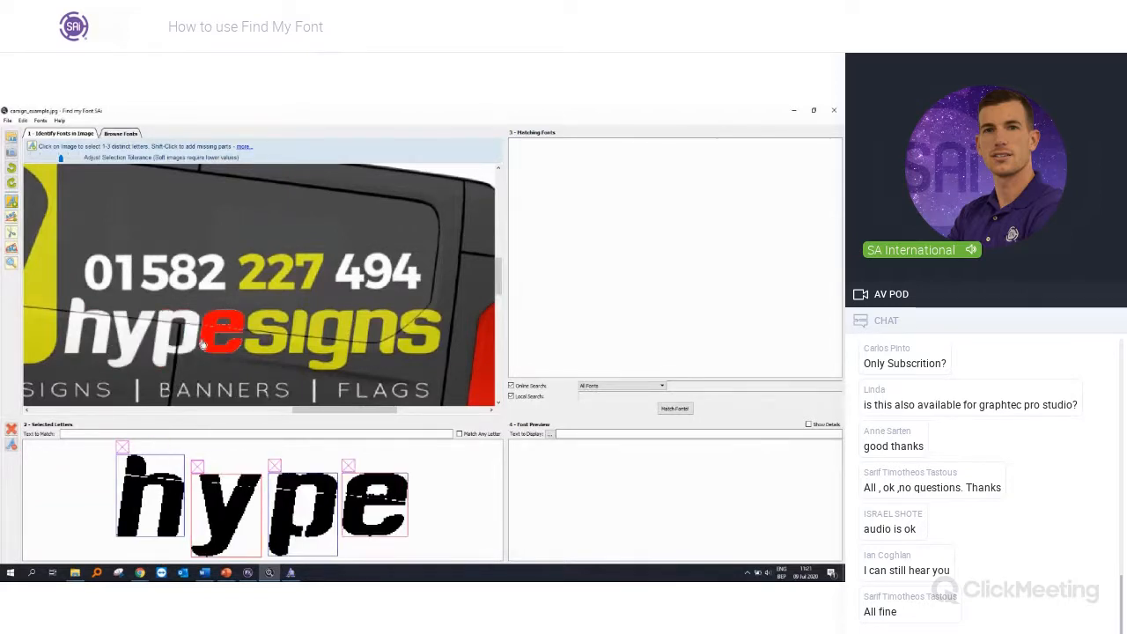
pyautogui.click(256, 325)
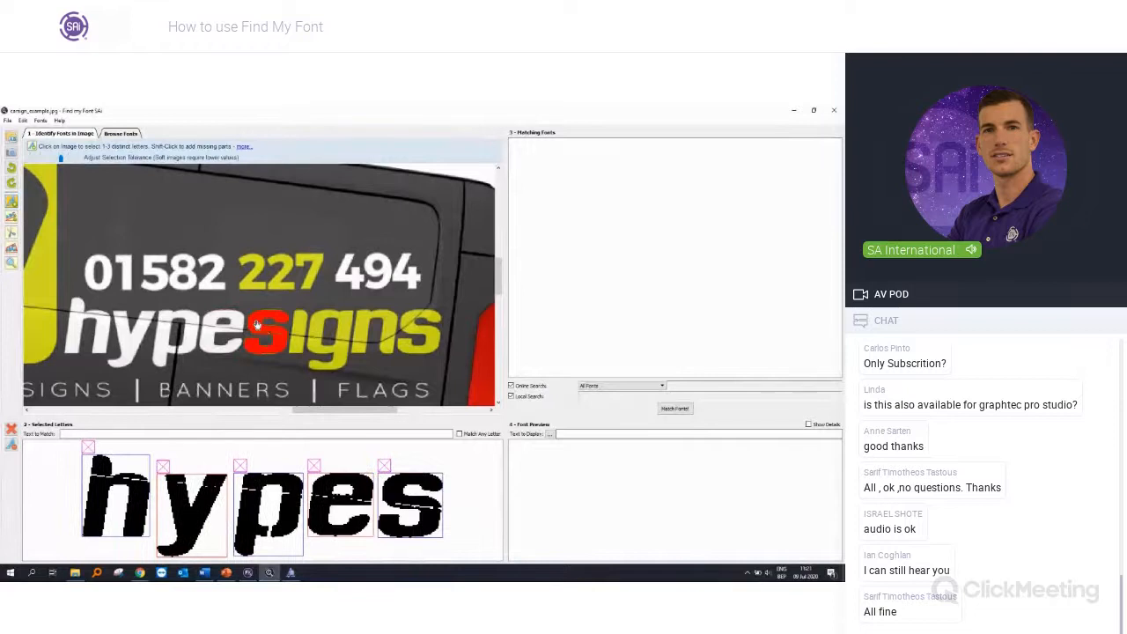
# Step: Add the letters i, g, n and s to the selection, joining the separated parts of the i and the n
pyautogui.click(300, 323)
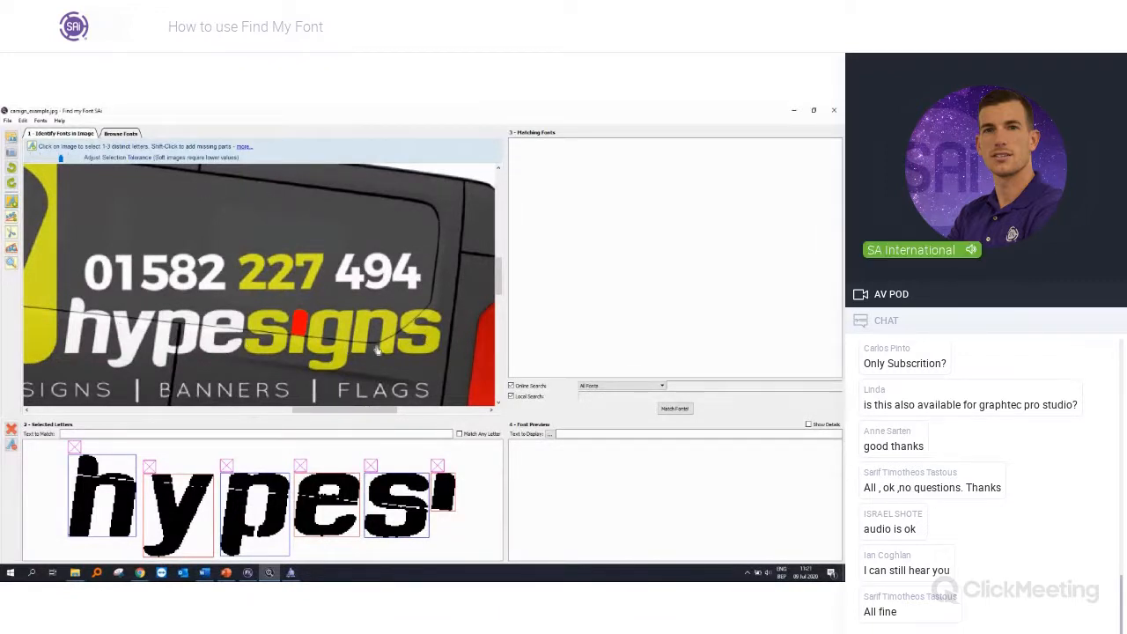
pyautogui.keyDown('shift'); pyautogui.click(295, 349); pyautogui.keyUp('shift')
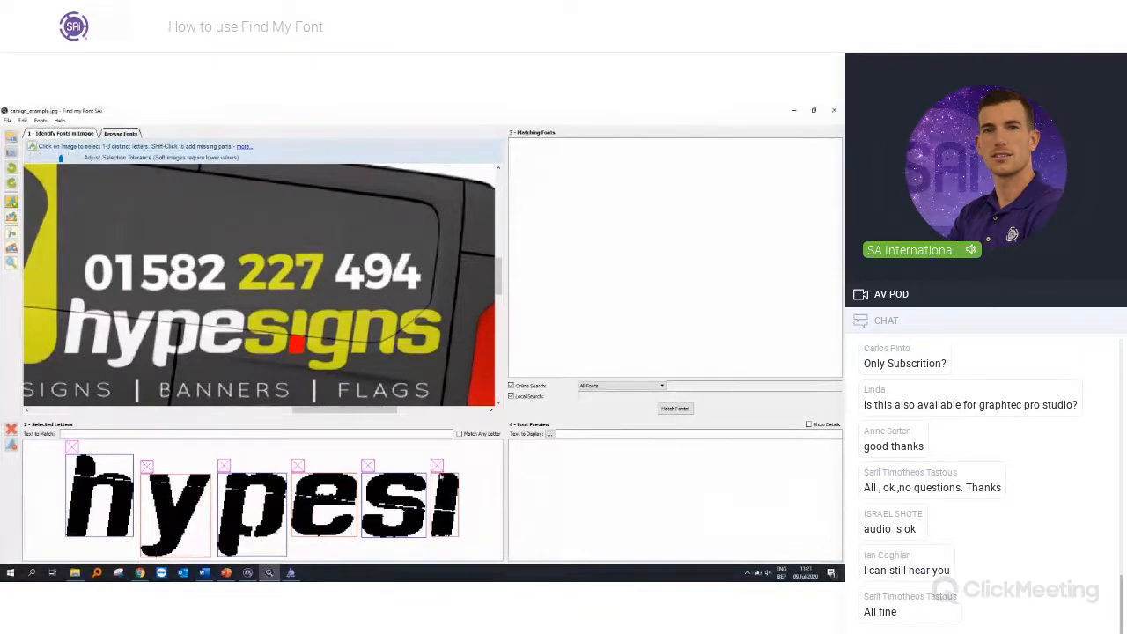
pyautogui.click(341, 362)
pyautogui.click(358, 349)
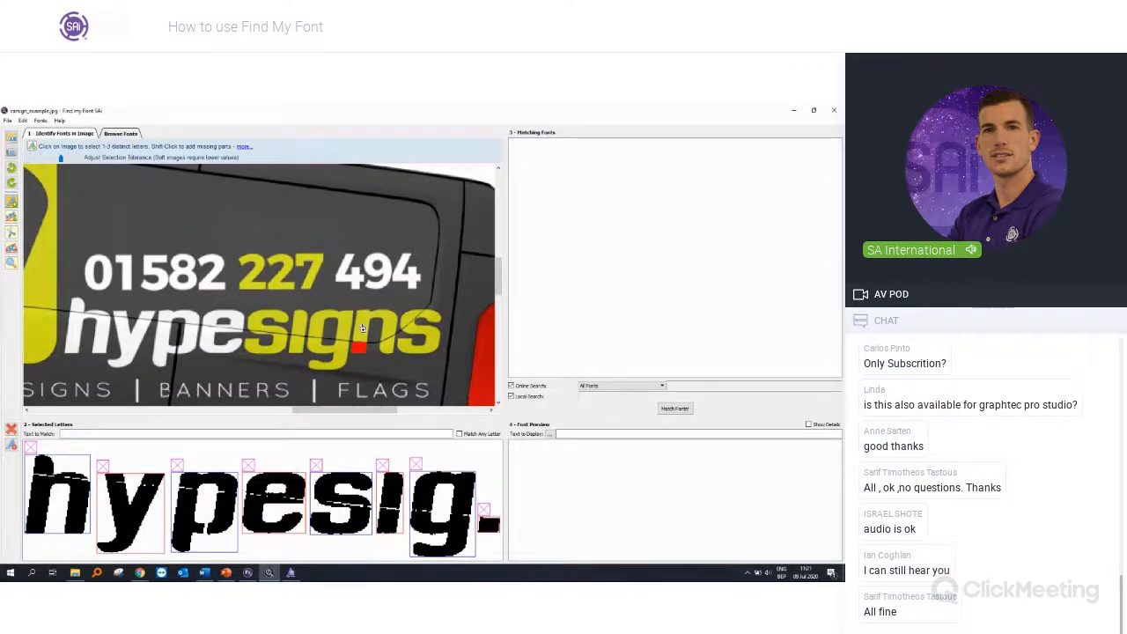
pyautogui.keyDown('shift'); pyautogui.click(361, 330); pyautogui.keyUp('shift')
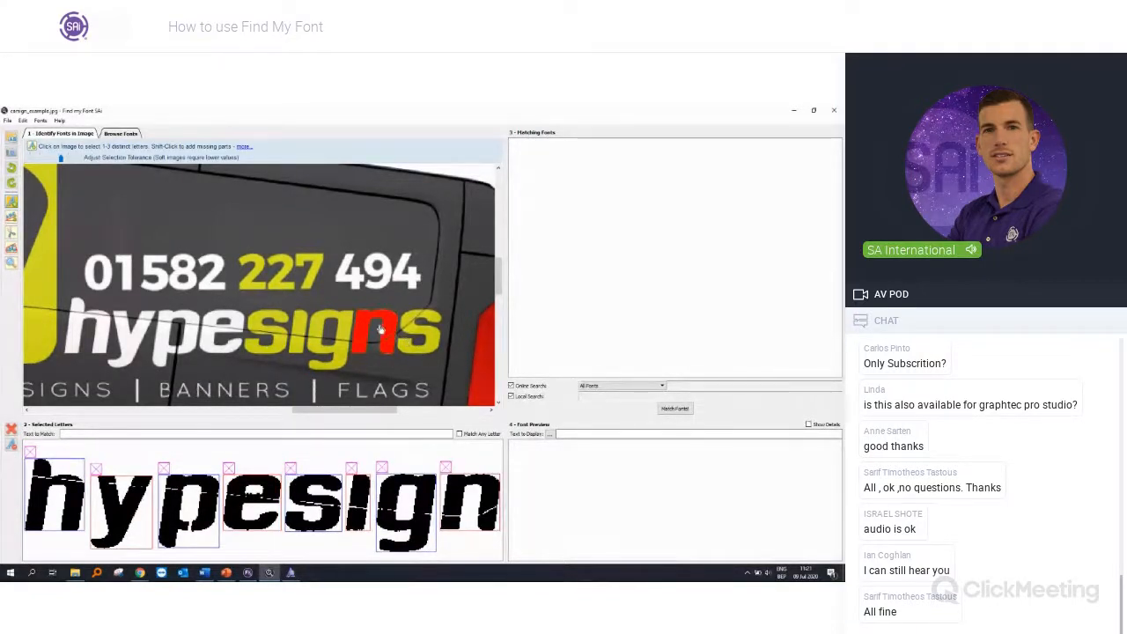
pyautogui.click(430, 353)
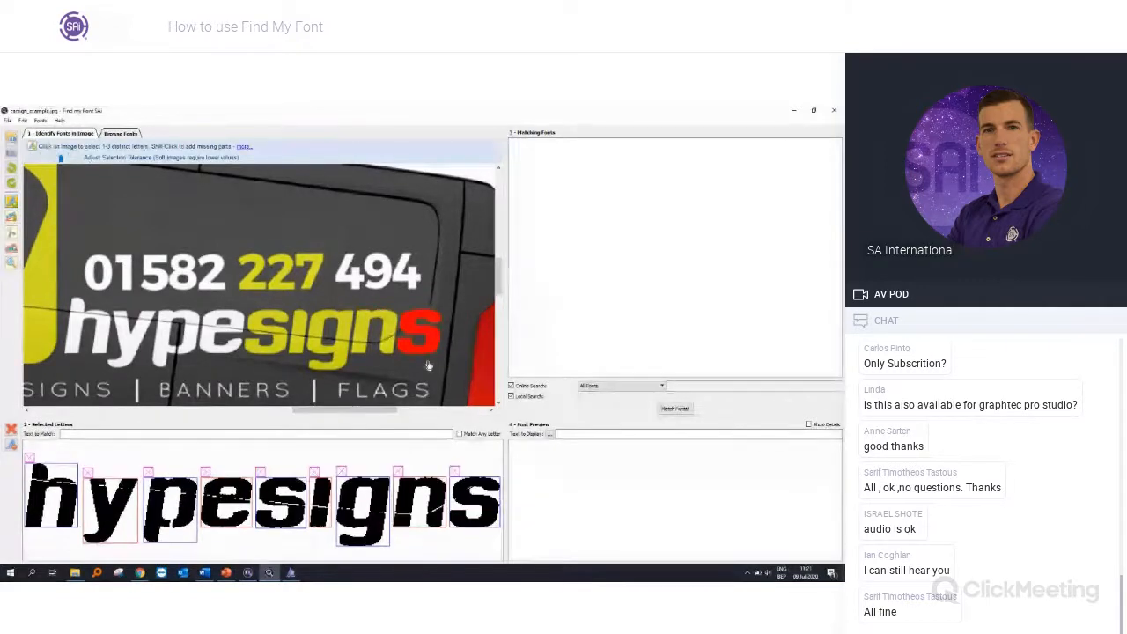
# Step: Enter hypesigns as the text to match and search for matching fonts
pyautogui.click(206, 434)
pyautogui.write('H')
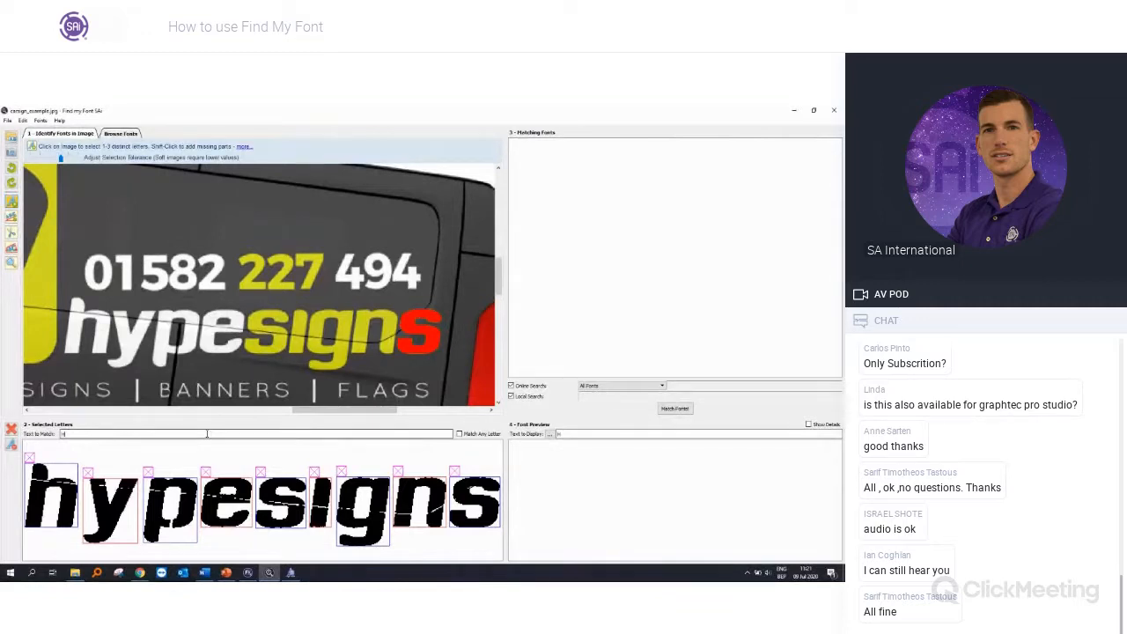
pyautogui.write('YUP')
pyautogui.write('pesigns')
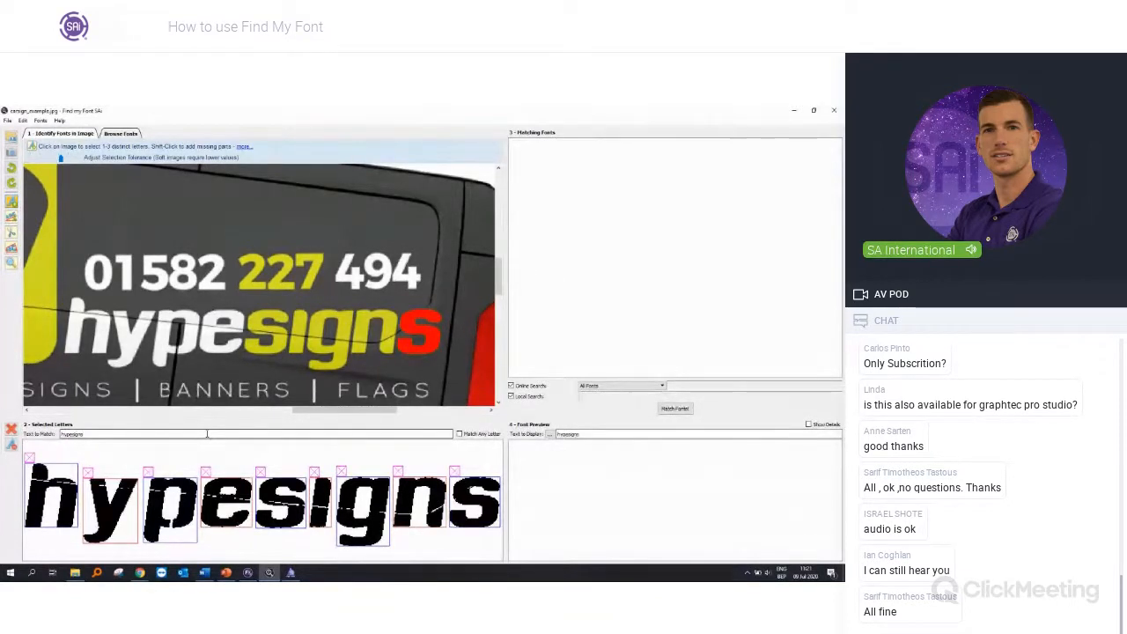
pyautogui.click(674, 410)
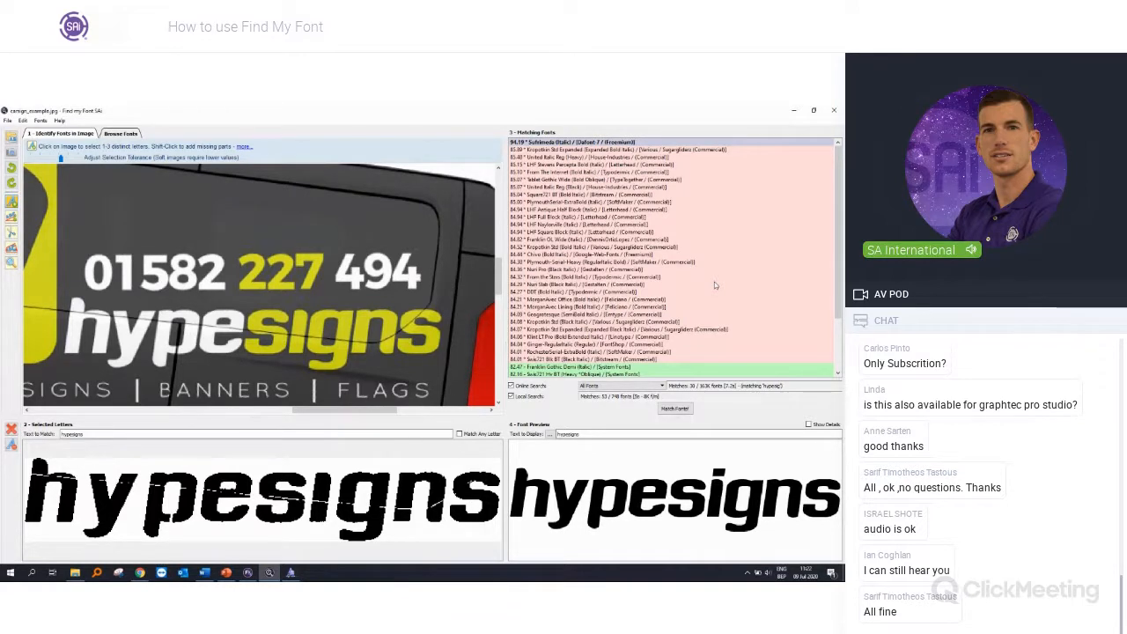
# Step: Replace the preview text with a first name and display it in the Sufrimeda (Italic) match
pyautogui.doubleClick(567, 433)
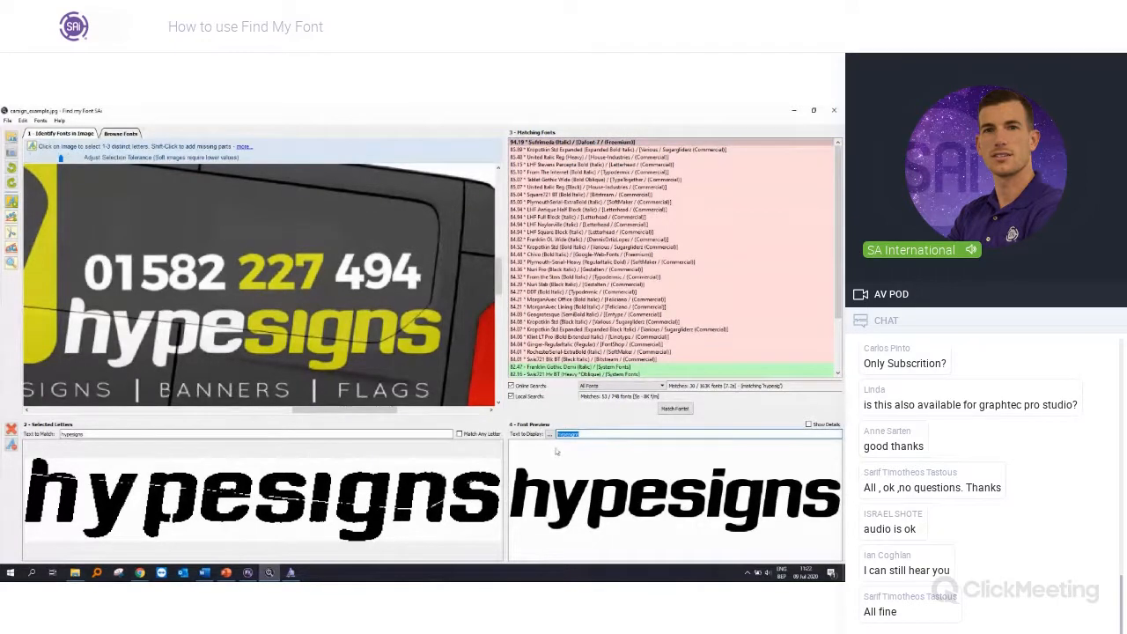
pyautogui.write('Jasper')
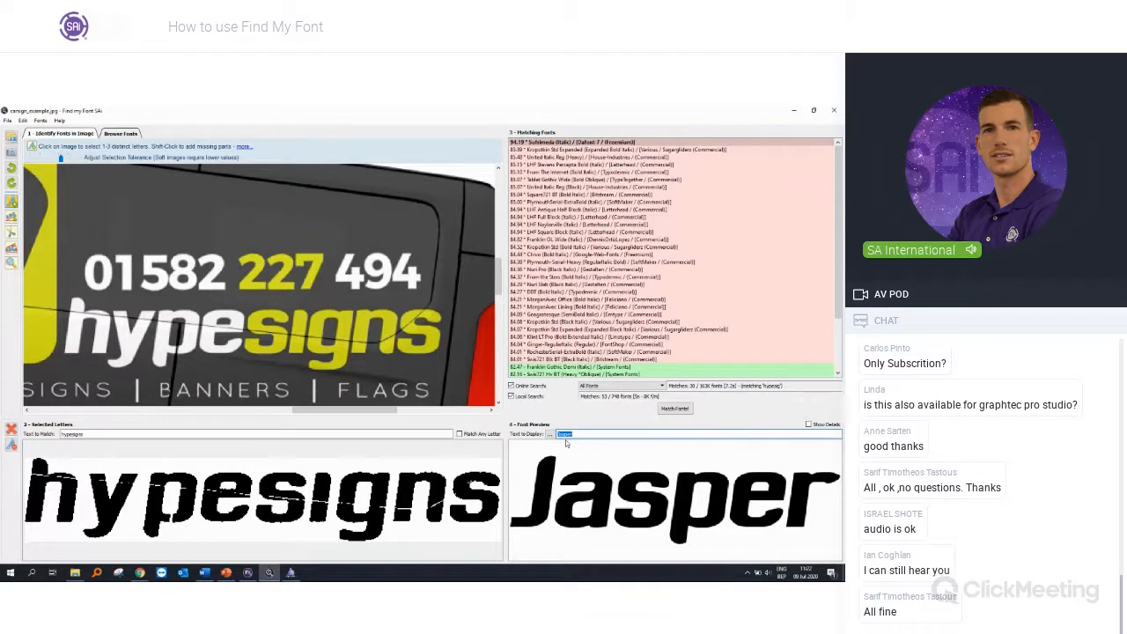
pyautogui.click(541, 150)
pyautogui.click(538, 143)
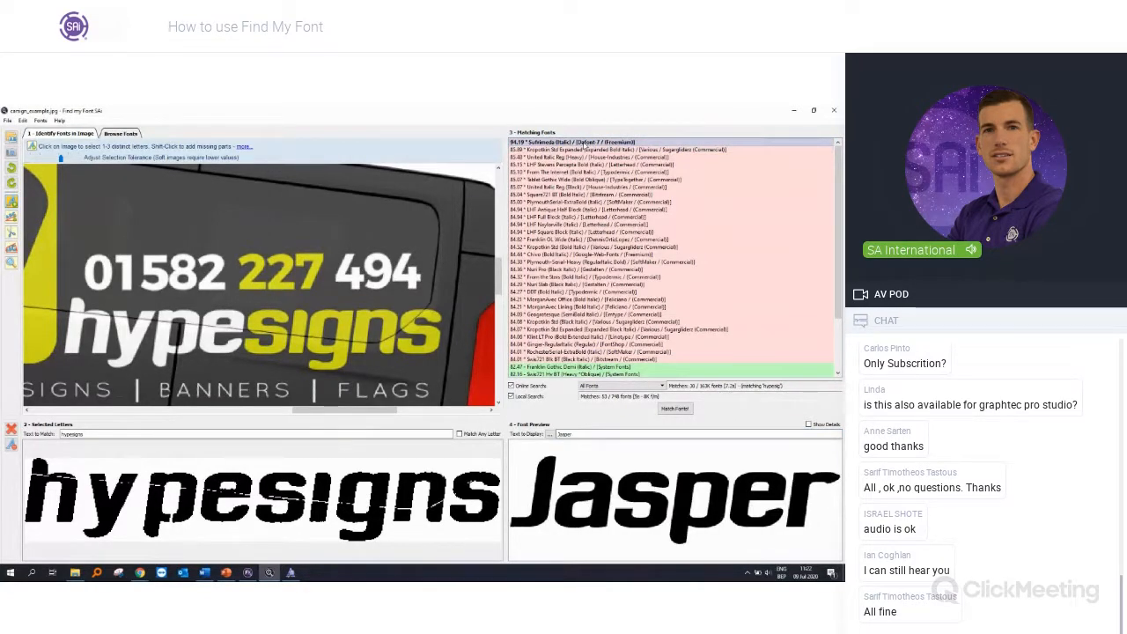
# Step: Open the online source of the Sufrimeda (Italic) match and bring up its search page on DaFont
pyautogui.doubleClick(584, 144)
pyautogui.moveTo(0, 283); pyautogui.dragTo(565, 156)
pyautogui.click(568, 279)
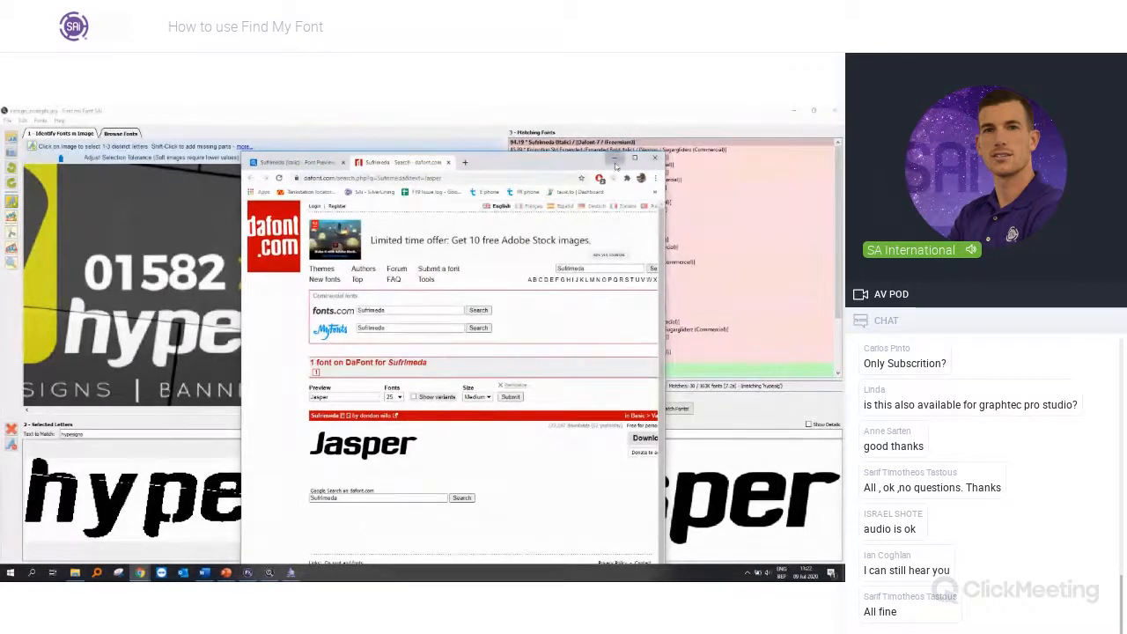
pyautogui.click(99, 573)
pyautogui.click(75, 573)
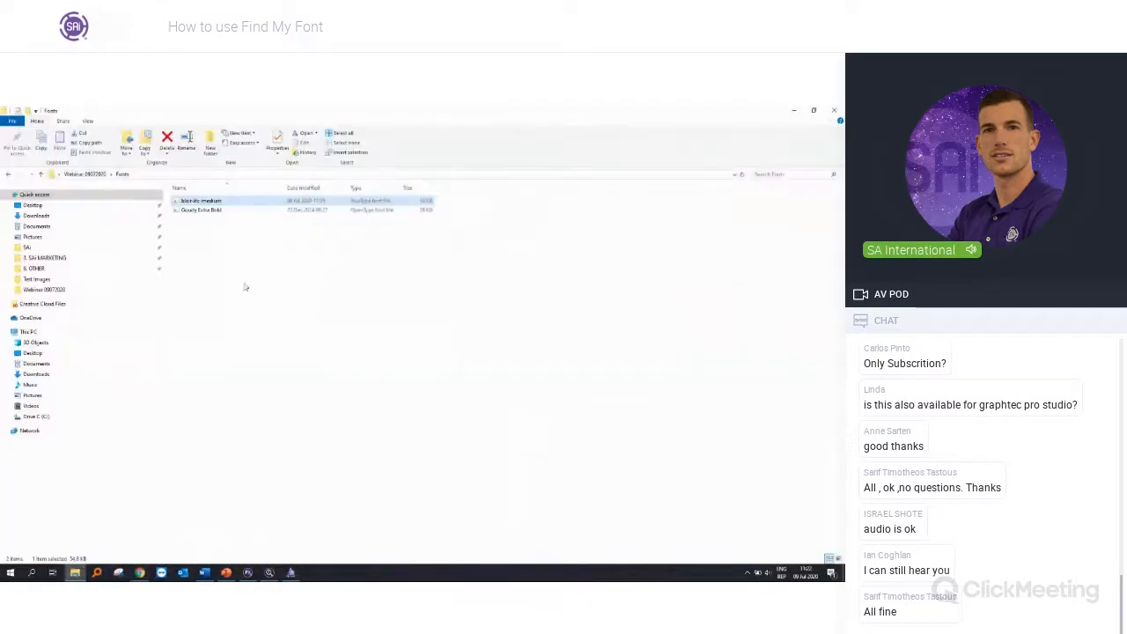
pyautogui.click(794, 112)
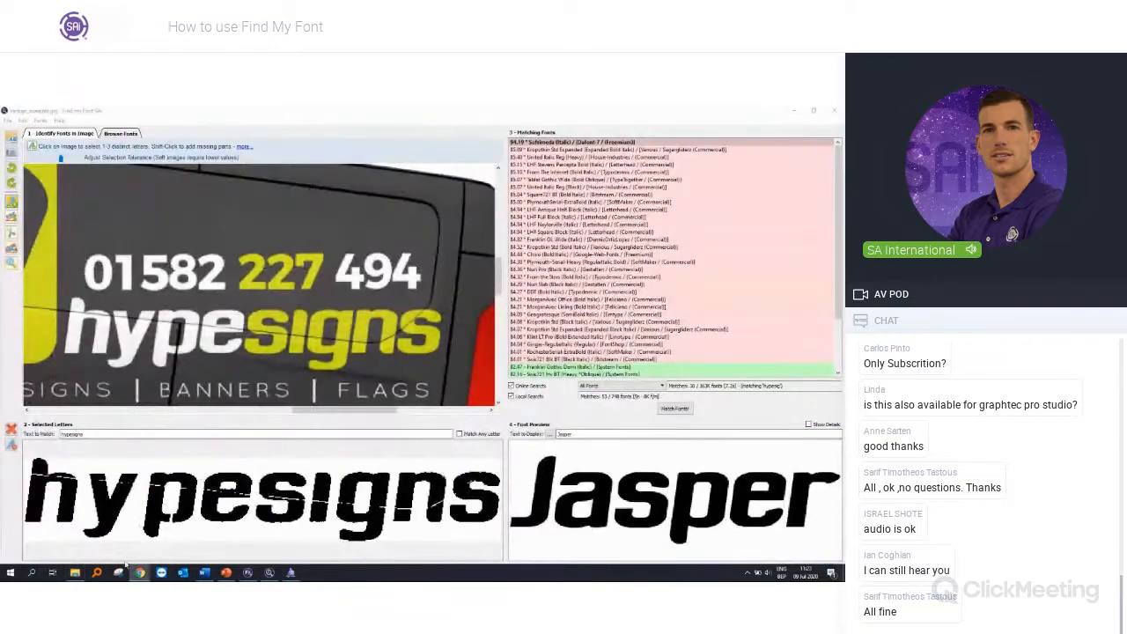
# Step: Return to the DaFont page, download the Sufrimeda archive and install its sufrimeda TrueType font file
pyautogui.moveTo(139, 572)
pyautogui.click(322, 536)
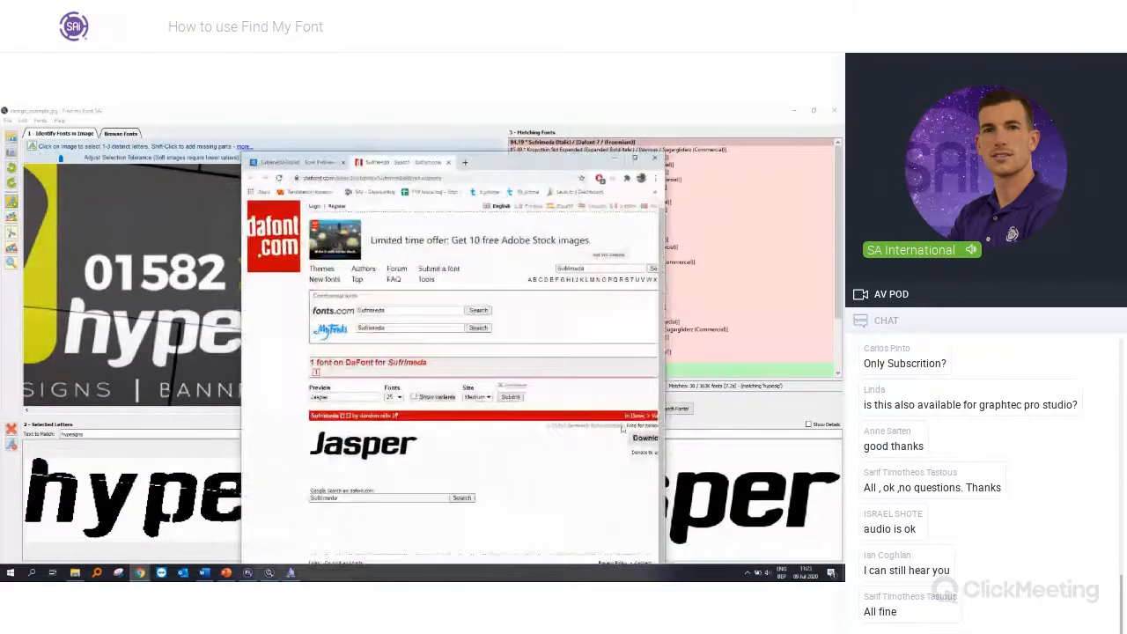
pyautogui.doubleClick(509, 160)
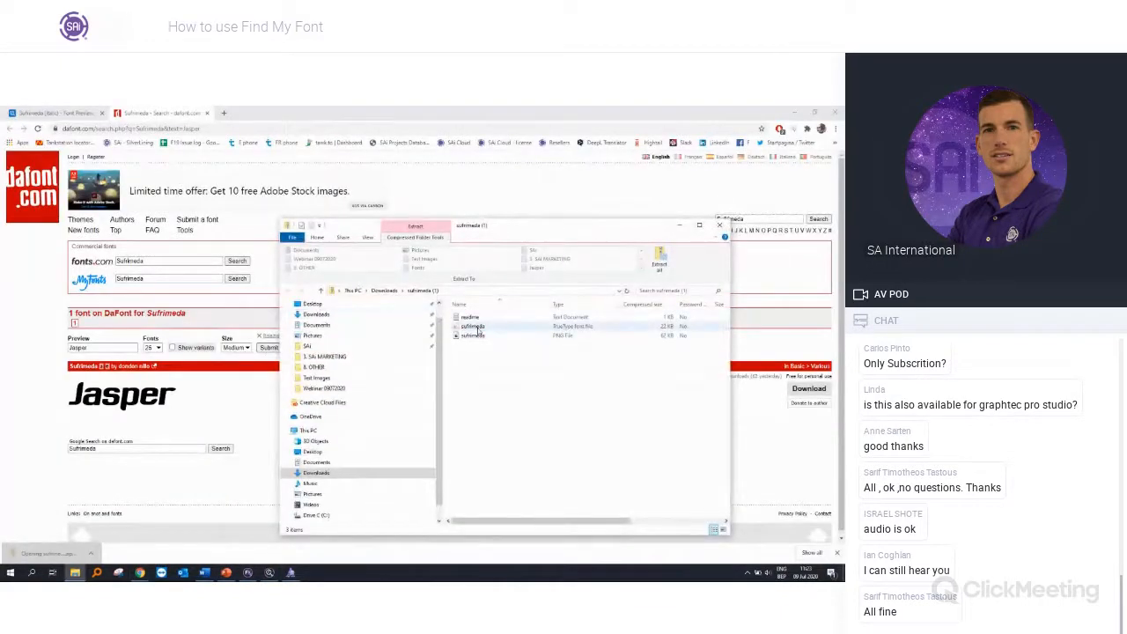
pyautogui.doubleClick(476, 327)
pyautogui.click(130, 220)
pyautogui.click(440, 345)
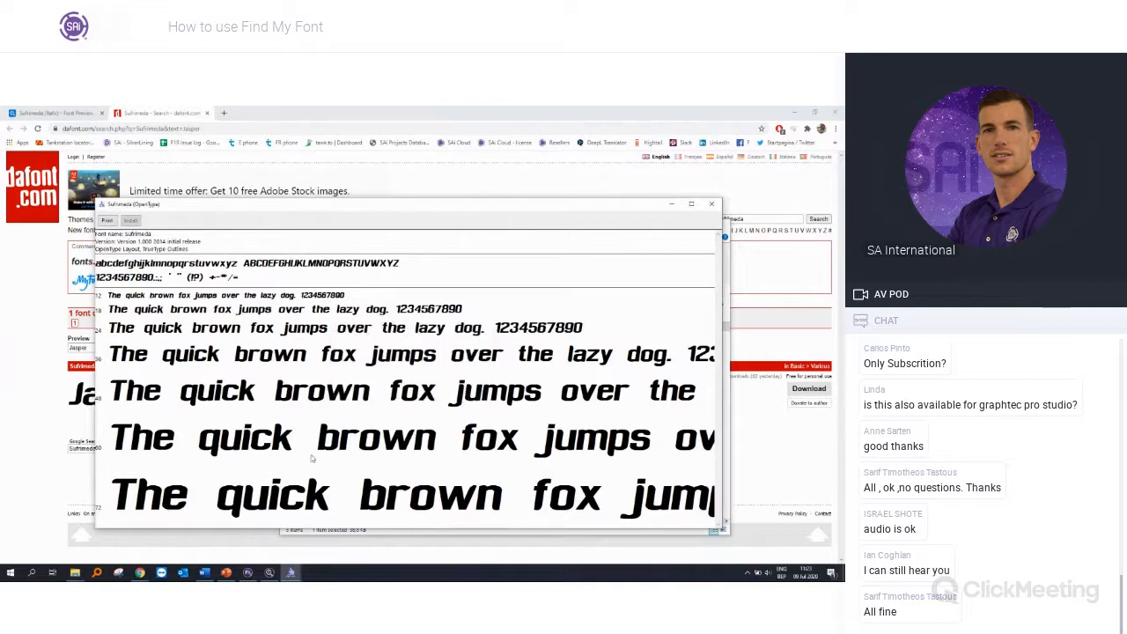
# Step: Switch to Flexi and create a new blank document
pyautogui.click(249, 573)
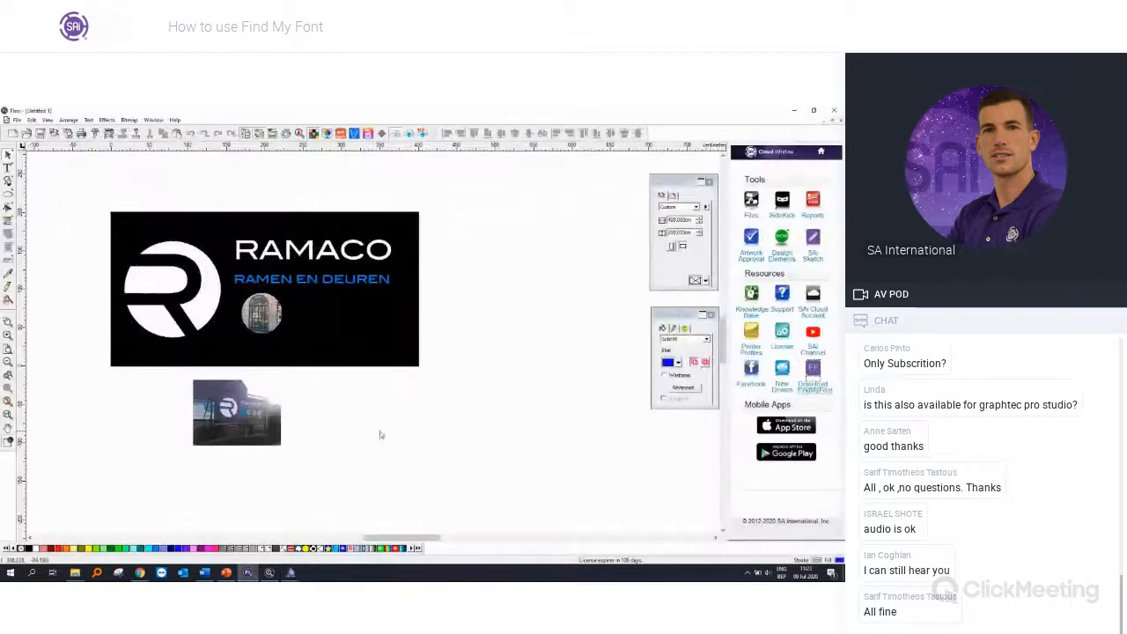
pyautogui.click(17, 120)
pyautogui.click(26, 129)
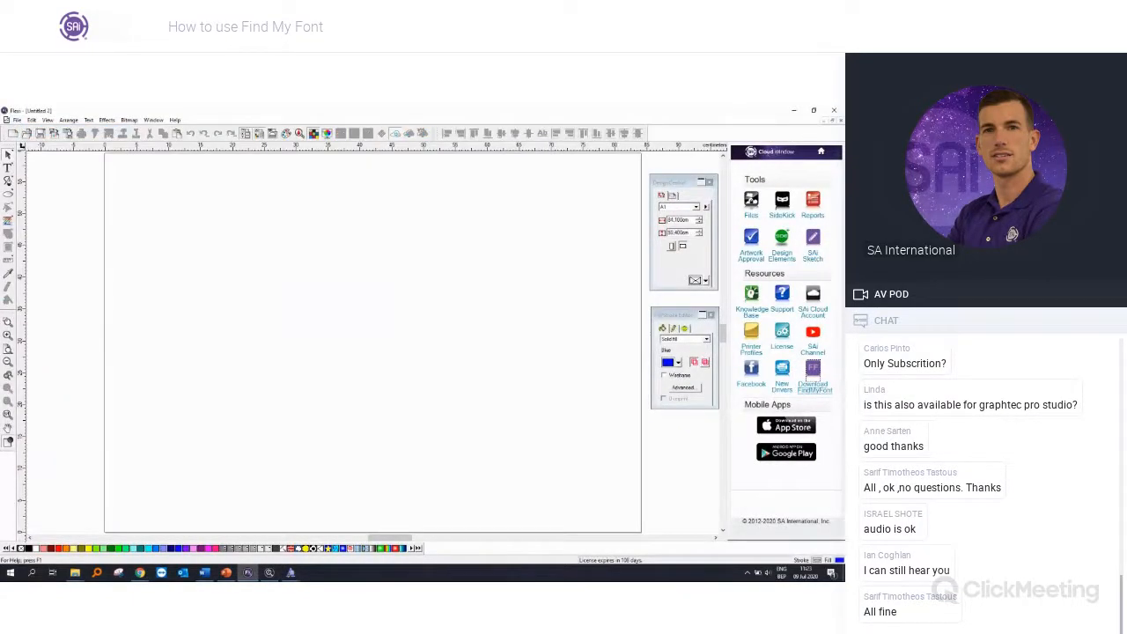
# Step: Import the hypesigns van image and place it overlapping the page's lower-left corner
pyautogui.click(17, 121)
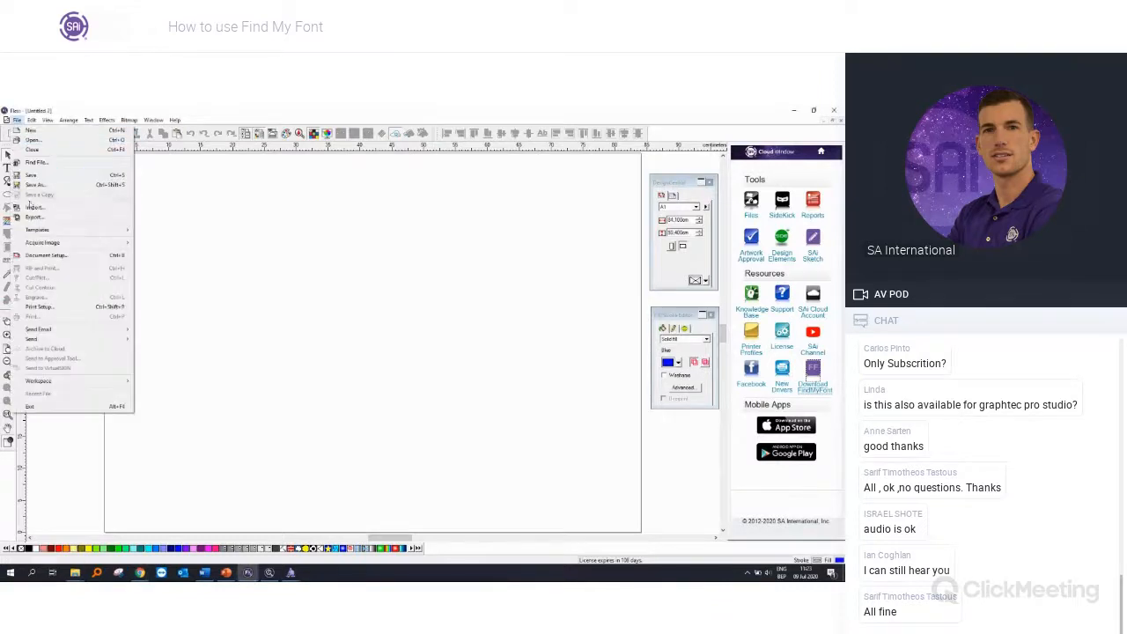
pyautogui.click(31, 208)
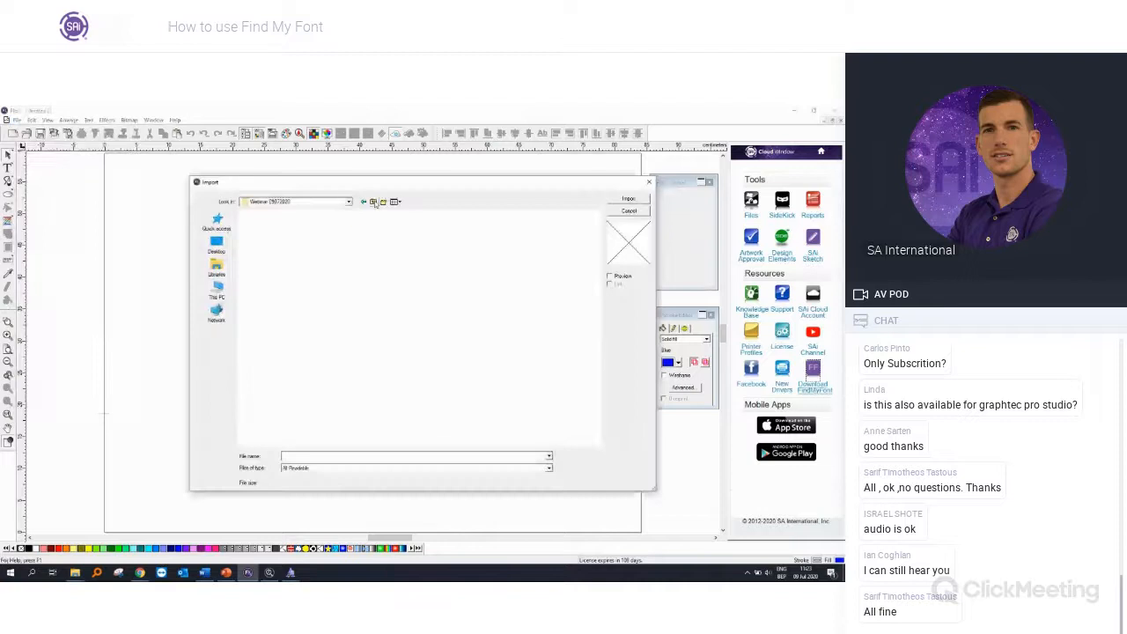
pyautogui.doubleClick(300, 227)
pyautogui.doubleClick(309, 238)
pyautogui.click(186, 243)
pyautogui.scroll(-2, 188, 244)
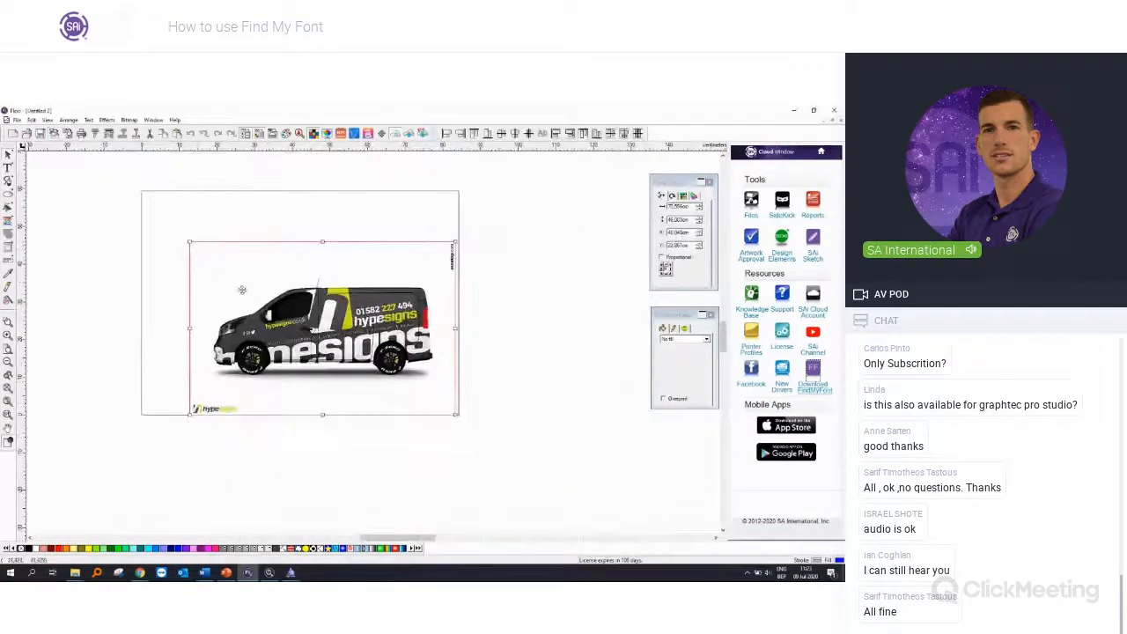
pyautogui.moveTo(349, 366); pyautogui.dragTo(245, 405)
pyautogui.click(434, 361)
pyautogui.scroll(1, 502, 314)
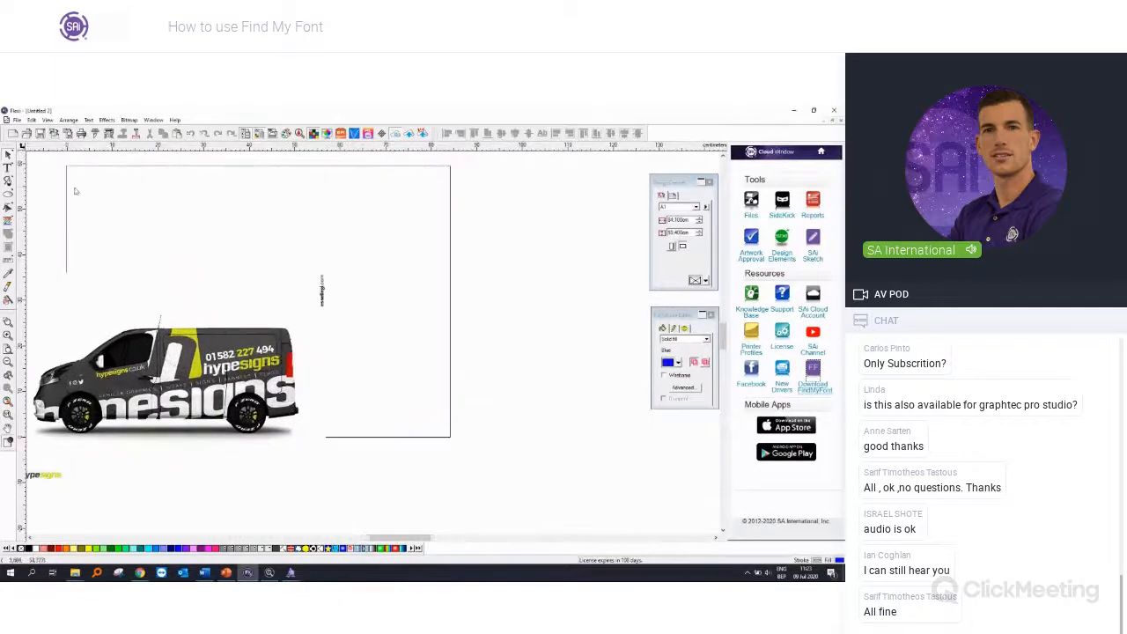
# Step: Add the text Visualise to the right of the van image
pyautogui.click(8, 168)
pyautogui.click(397, 262)
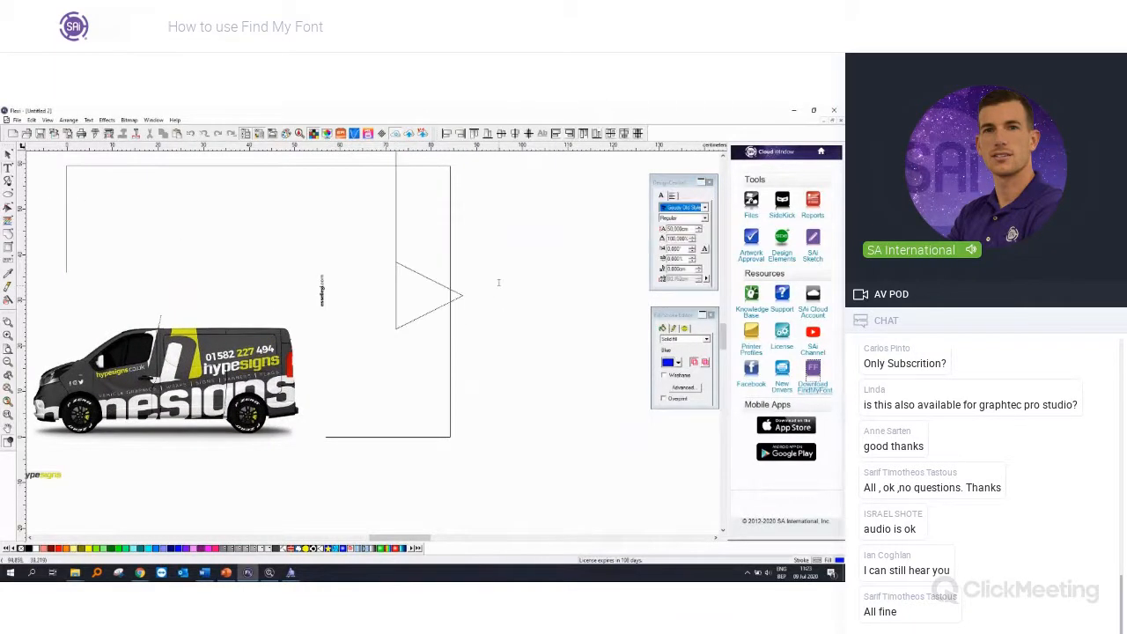
pyautogui.scroll(-3, 520, 289)
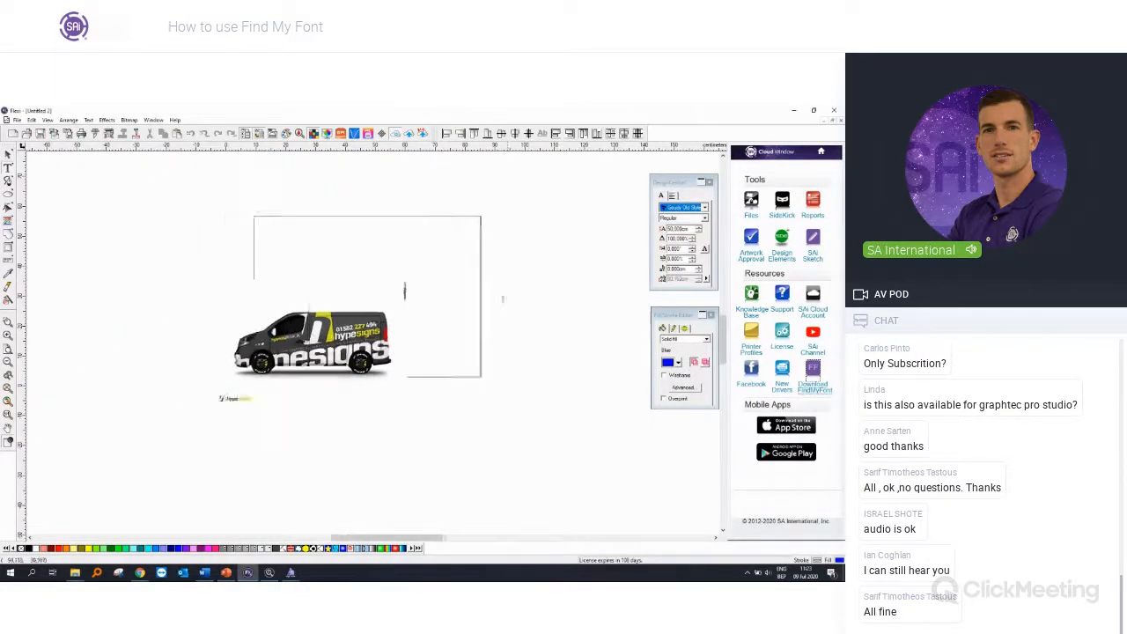
pyautogui.moveTo(408, 537); pyautogui.dragTo(465, 537)
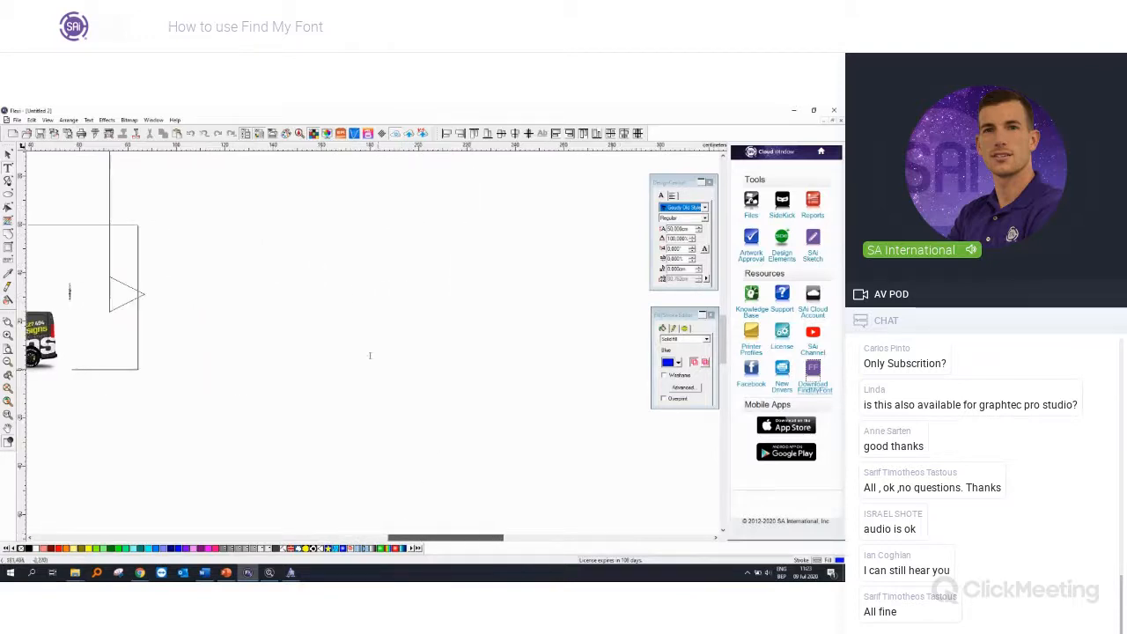
pyautogui.scroll(-1, 294, 302)
pyautogui.scroll(-1, 218, 267)
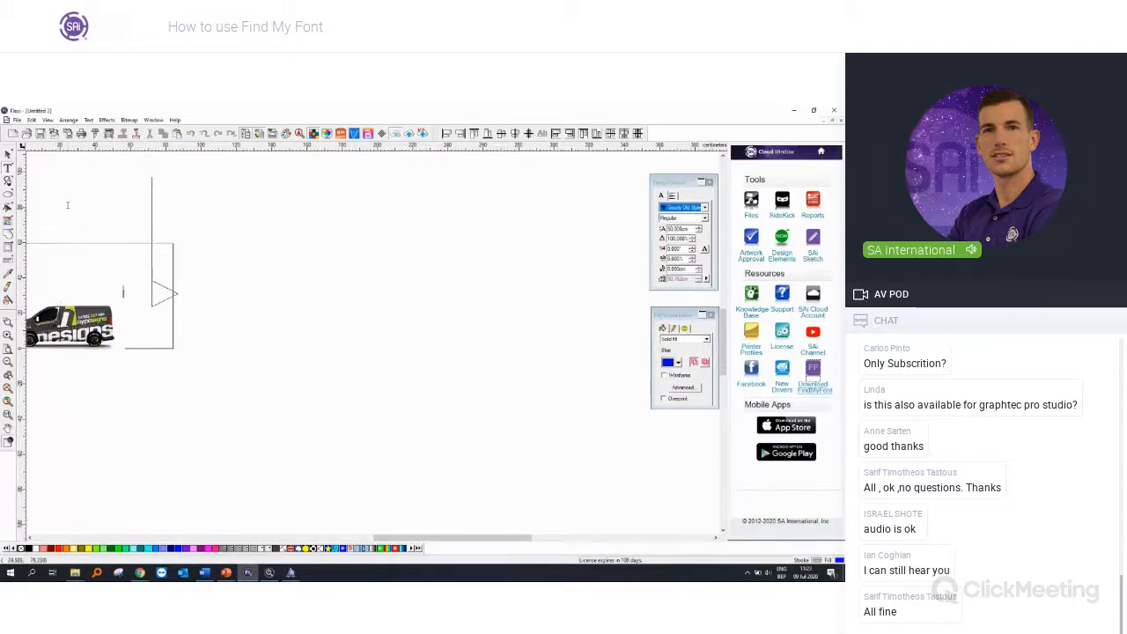
pyautogui.scroll(1, 53, 189)
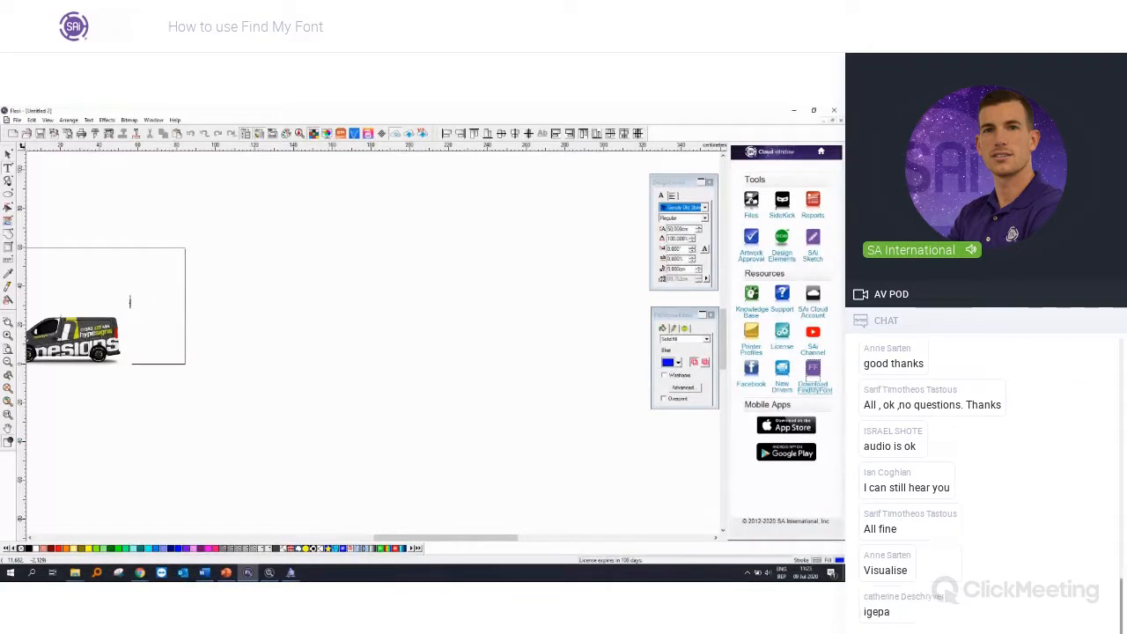
pyautogui.write('Vi')
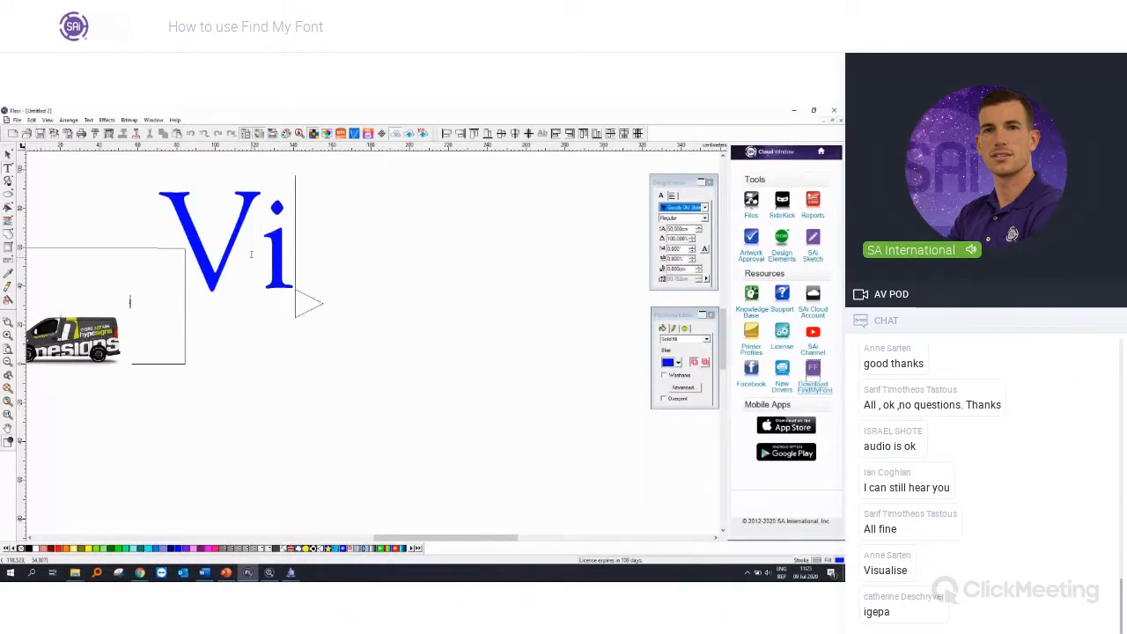
pyautogui.write('suali')
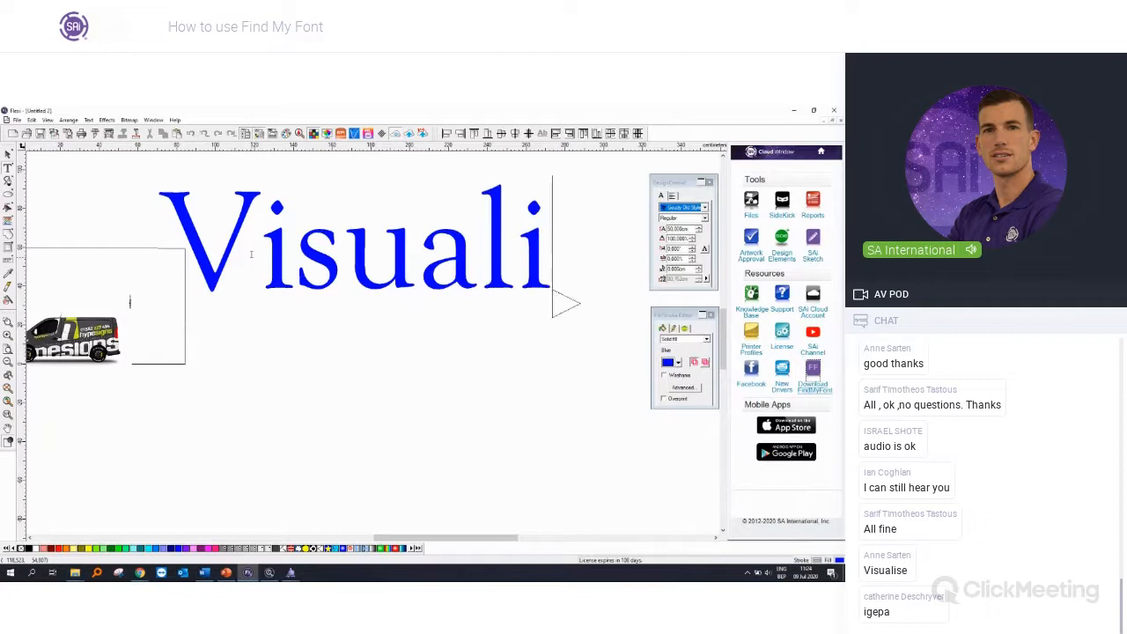
pyautogui.write('se')
# Step: Set the font of the whole Visualise text to Sufrimeda
pyautogui.hotkey('ctrl', 'a')
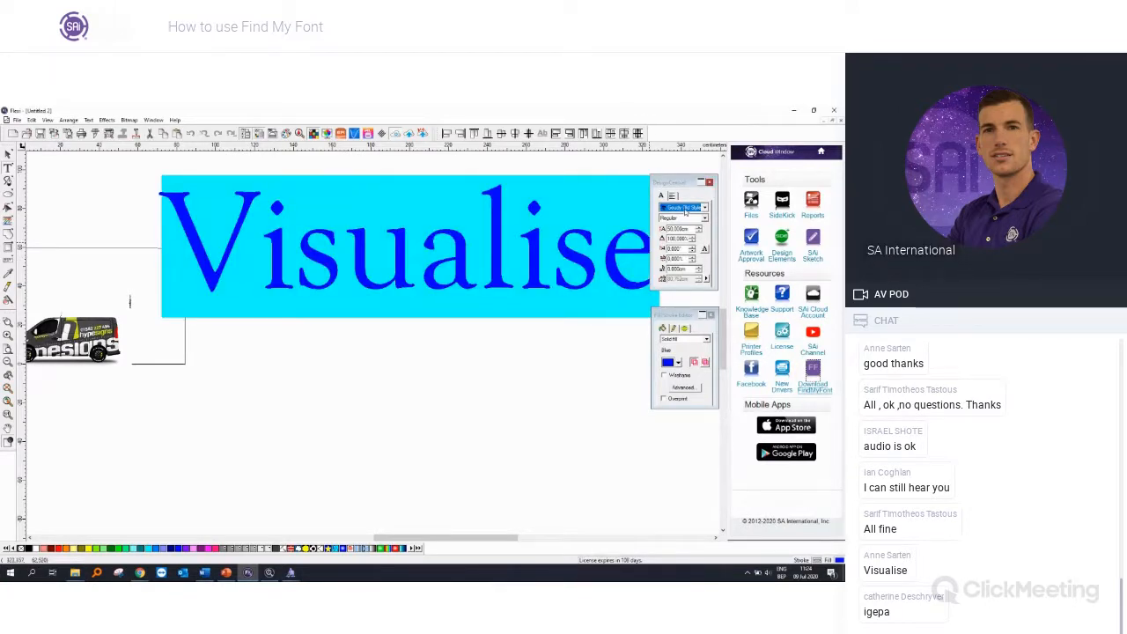
pyautogui.click(686, 210)
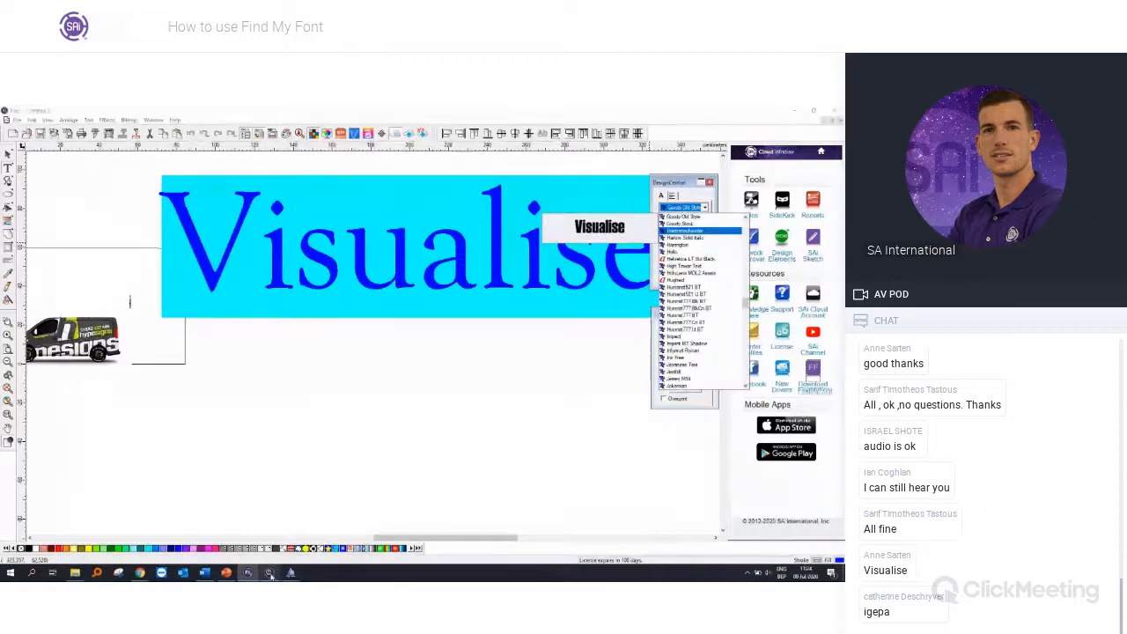
pyautogui.moveTo(289, 573)
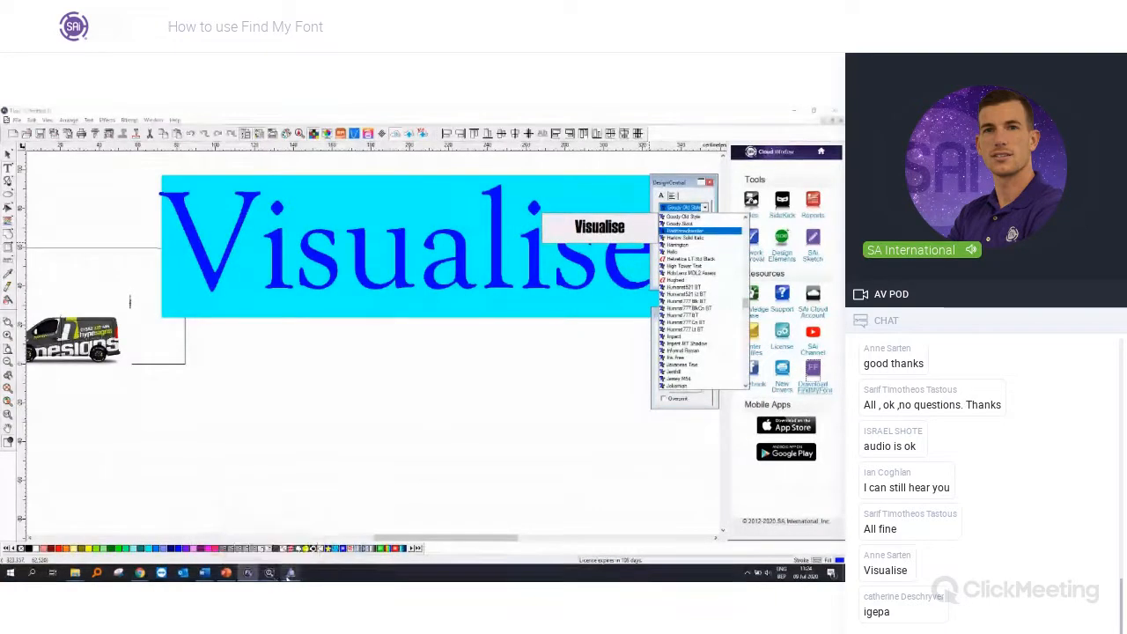
pyautogui.click(680, 213)
pyautogui.click(681, 211)
pyautogui.scroll(8, 680, 215)
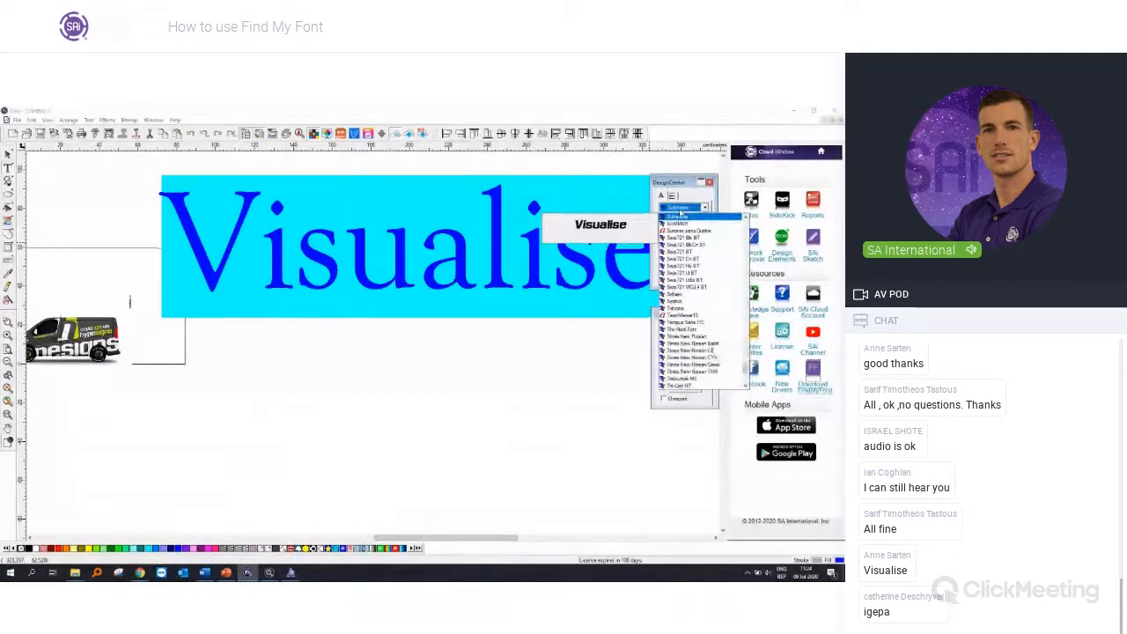
pyautogui.click(712, 208)
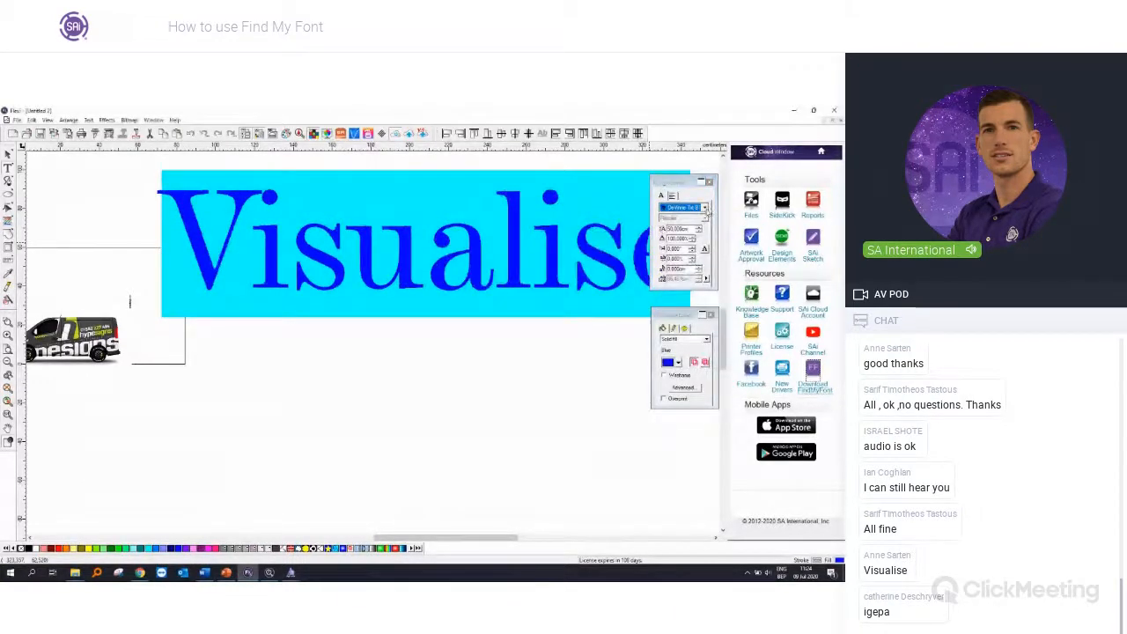
pyautogui.click(704, 207)
pyautogui.scroll(-2, 698, 231)
pyautogui.click(699, 231)
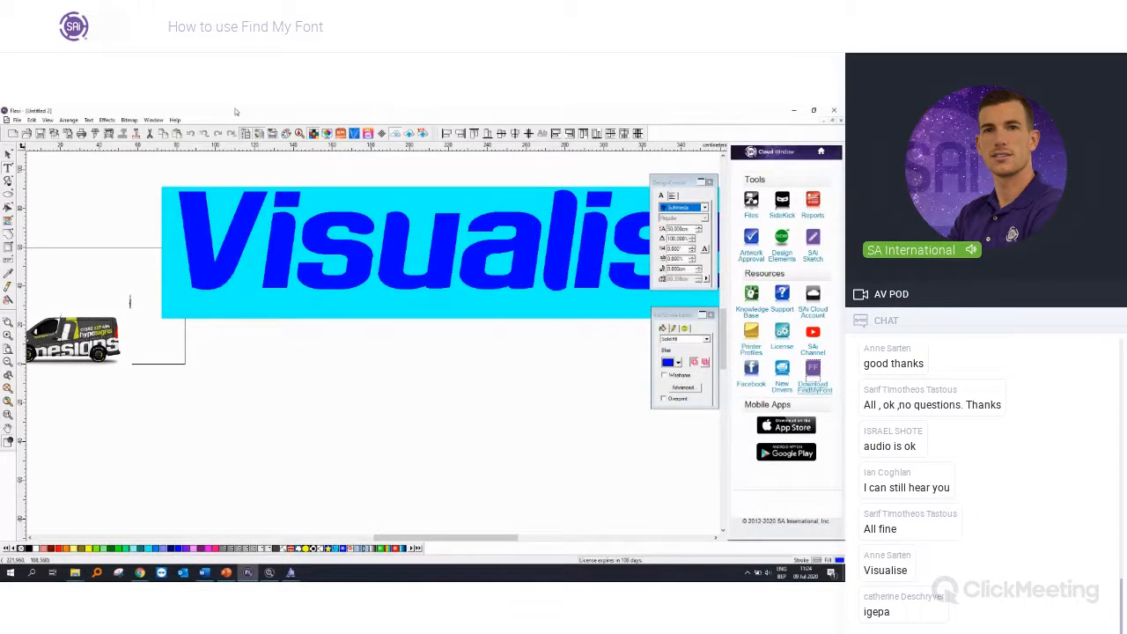
# Step: Move the Visualise text down into the empty area just right of the page
pyautogui.click(8, 154)
pyautogui.scroll(-3, 120, 205)
pyautogui.moveTo(502, 256); pyautogui.dragTo(360, 304)
pyautogui.scroll(2, 103, 242)
pyautogui.scroll(1, 566, 349)
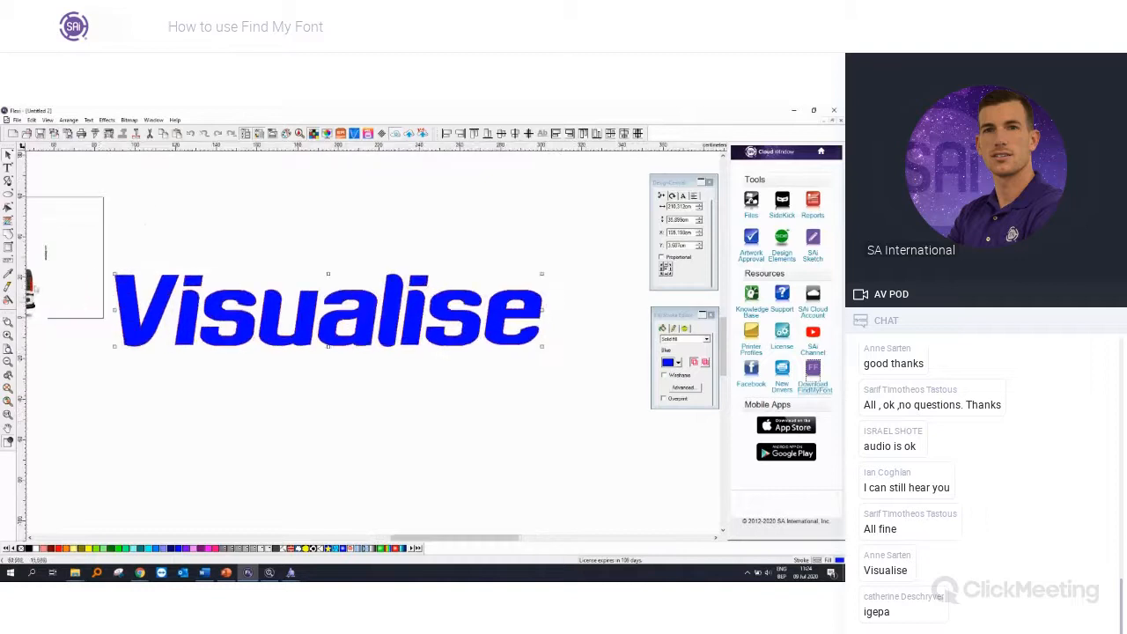
pyautogui.scroll(1, 35, 287)
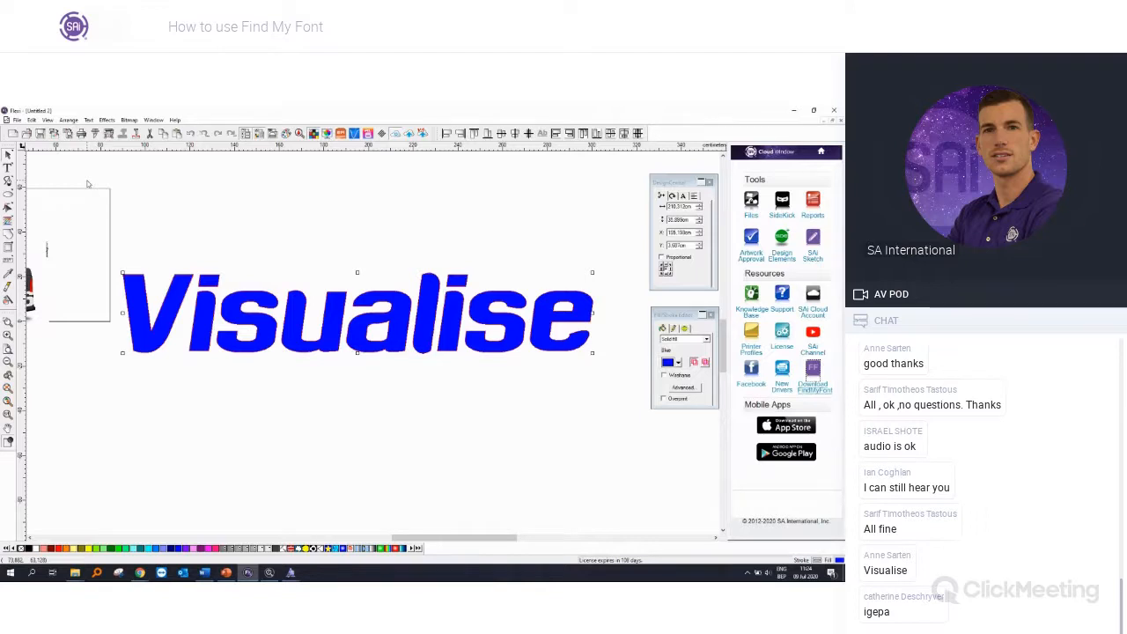
# Step: Convert the Visualise text to outlines so that its letters are separate objects
pyautogui.click(107, 120)
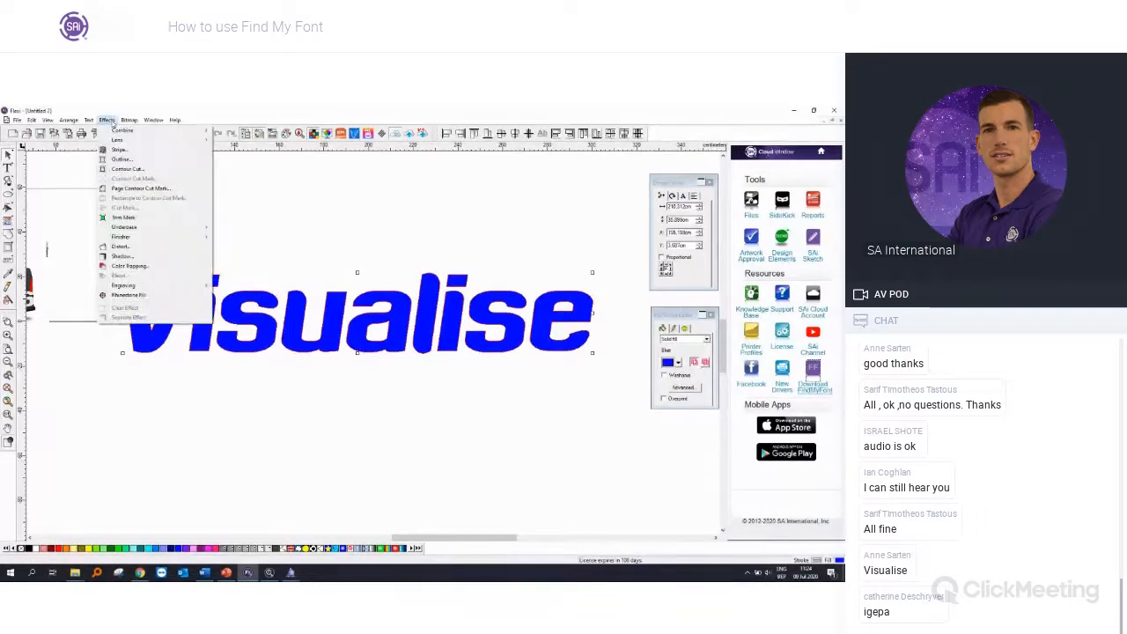
pyautogui.moveTo(68, 123)
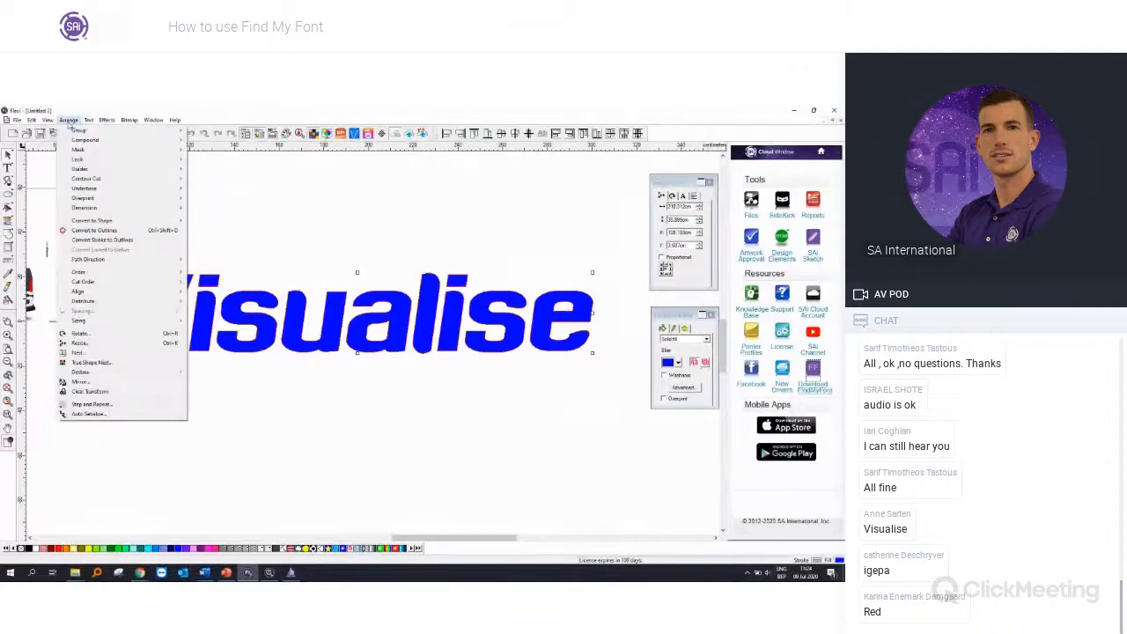
pyautogui.click(99, 233)
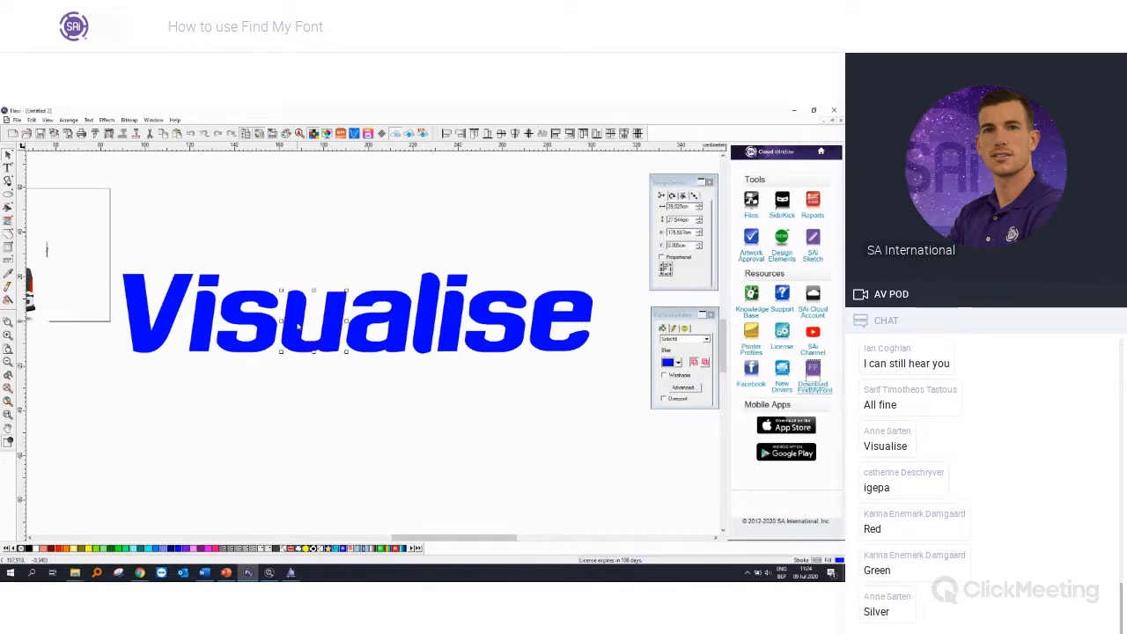
# Step: Fill the letters Visual of the Visualise lettering with red
pyautogui.moveTo(105, 234); pyautogui.dragTo(437, 386)
pyautogui.keyDown('shift'); pyautogui.click(426, 335); pyautogui.keyUp('shift')
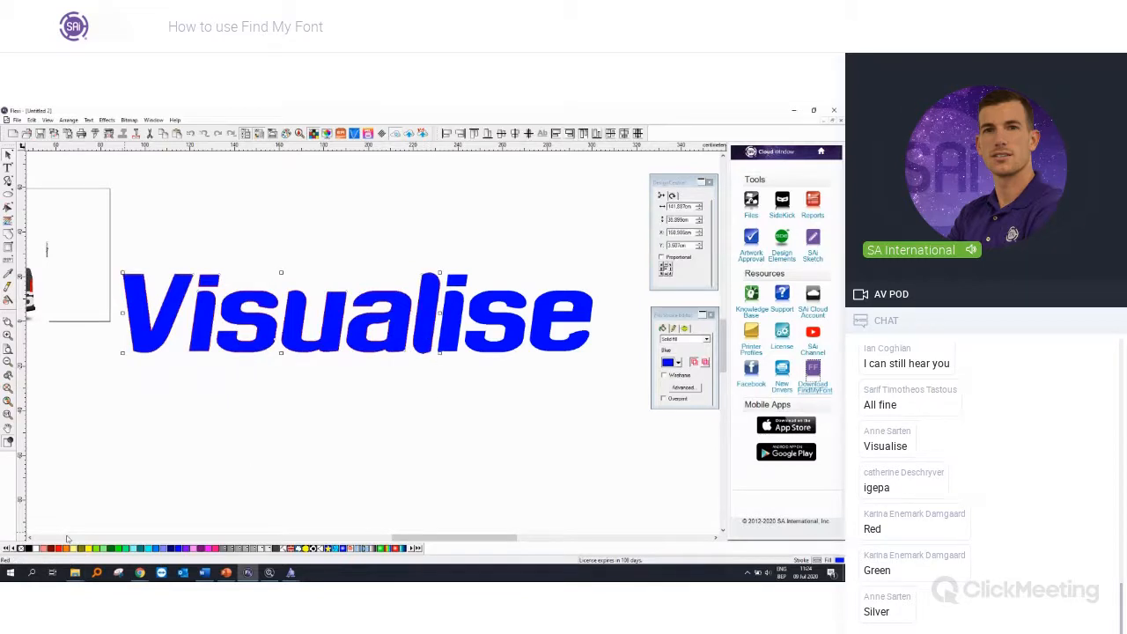
pyautogui.click(59, 548)
# Step: Fill the letters ise of the Visualise lettering with Medium Green
pyautogui.moveTo(614, 378); pyautogui.dragTo(441, 251)
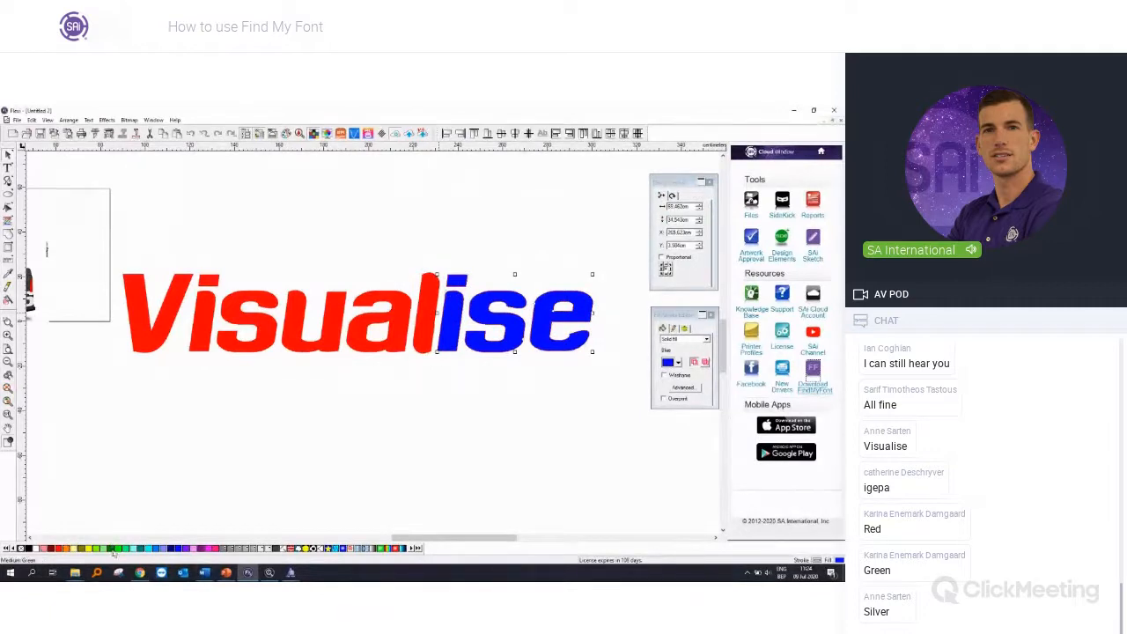
pyautogui.click(115, 548)
pyautogui.click(200, 450)
# Step: Move the whole Visualise lettering further down and to the right, clear of the page and the van picture
pyautogui.scroll(-1, 210, 412)
pyautogui.scroll(-1, 211, 413)
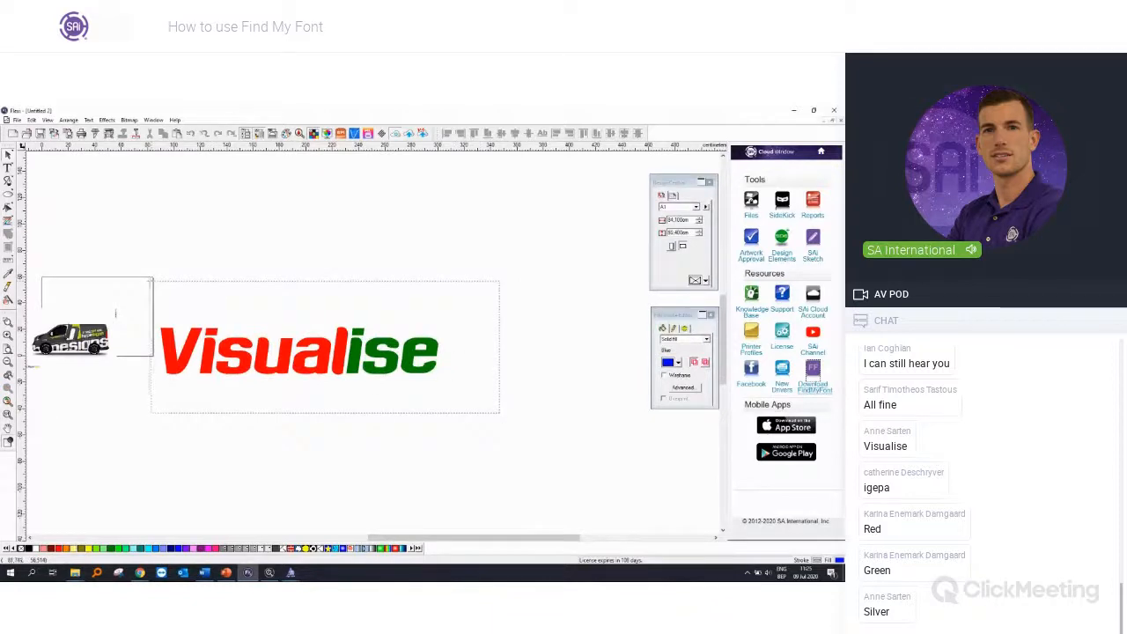
pyautogui.moveTo(197, 430); pyautogui.dragTo(202, 434)
pyautogui.click(155, 368)
pyautogui.scroll(2, 92, 377)
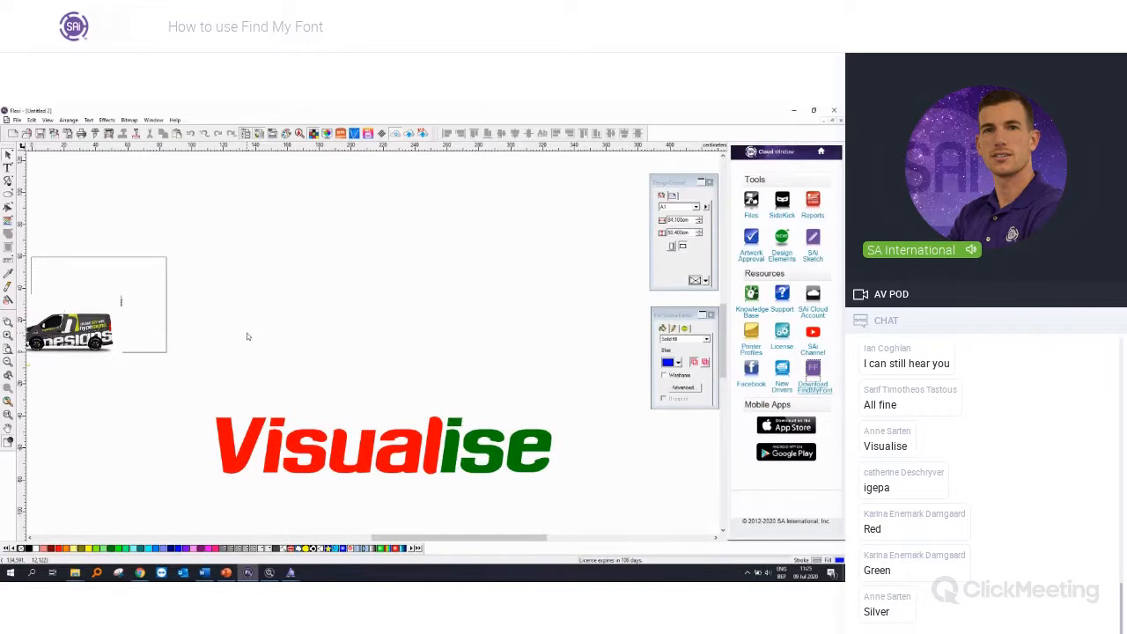
# Step: Open the SAi Design Elements website in the browser and log in with the saved account e-mail and password
pyautogui.click(782, 251)
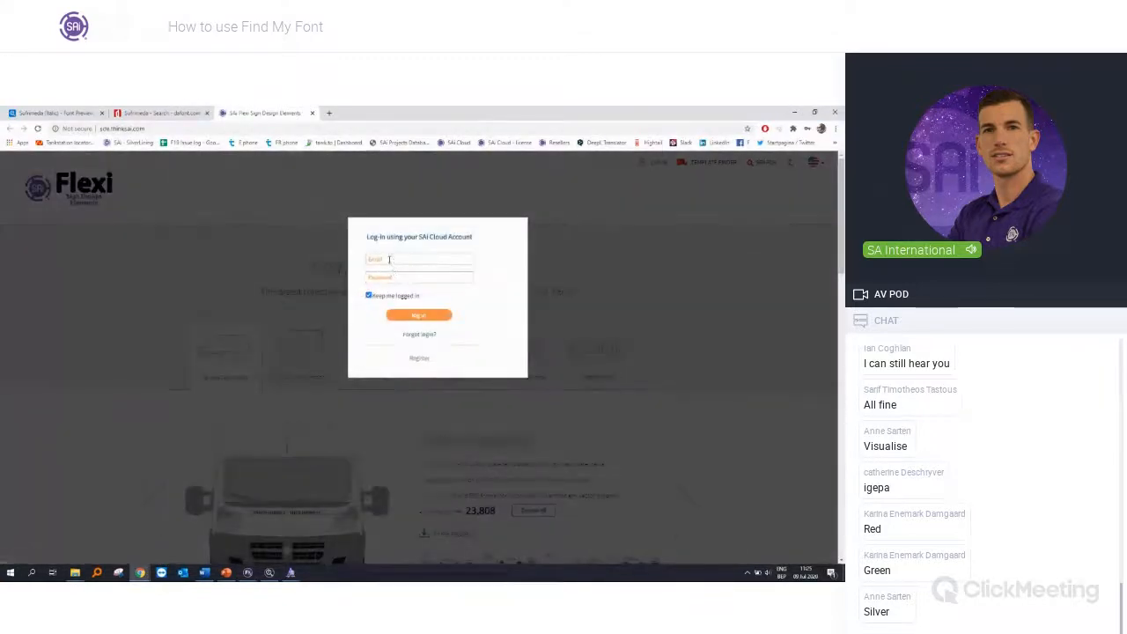
pyautogui.click(389, 260)
pyautogui.click(390, 280)
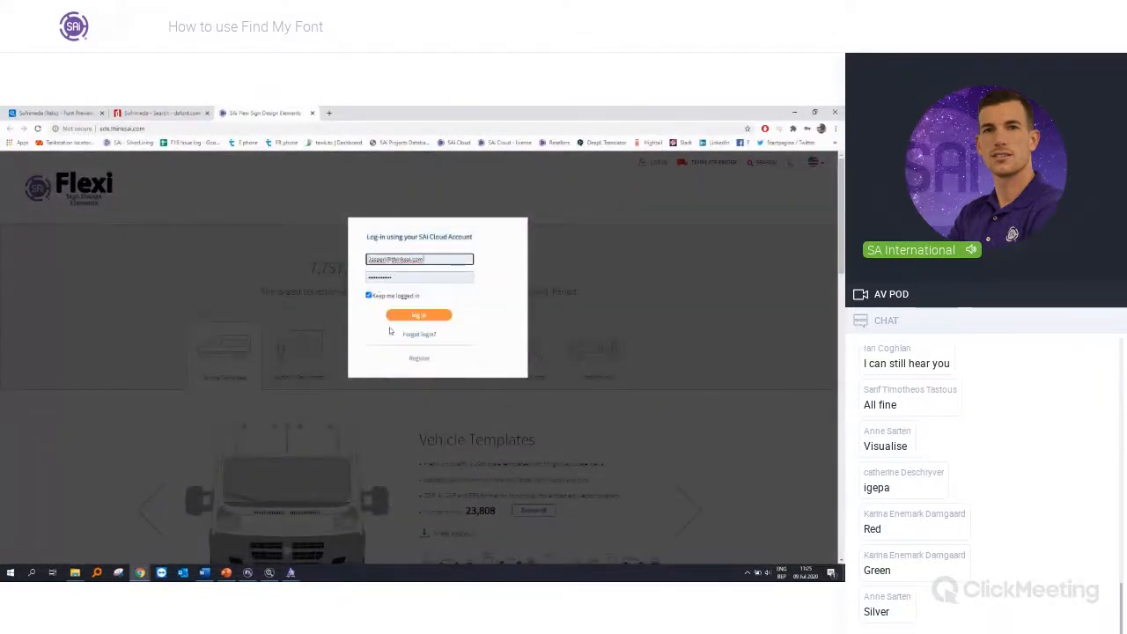
pyautogui.click(401, 321)
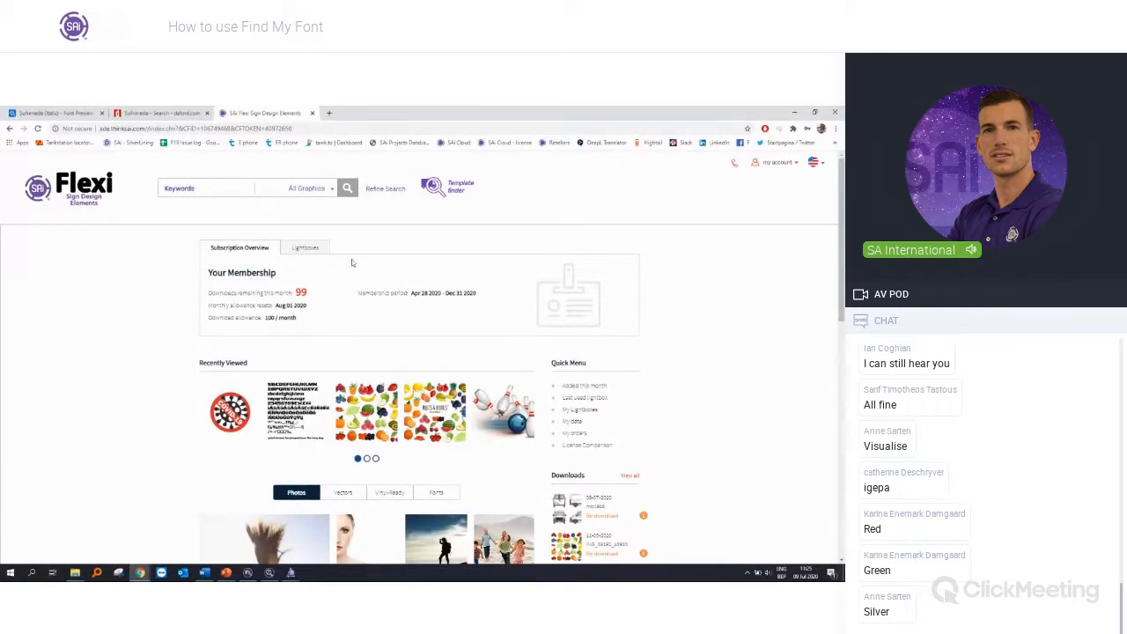
# Step: Search the template finder for supplier Mr Clipart (EU), brand SKODA and model Octavia
pyautogui.click(460, 192)
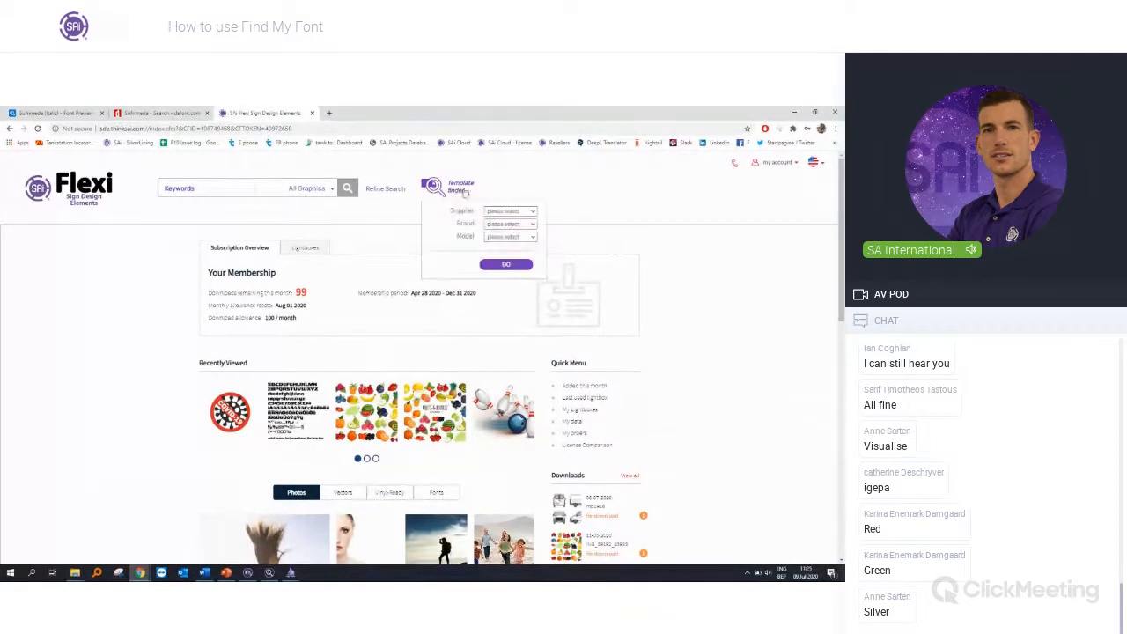
pyautogui.click(493, 211)
pyautogui.click(500, 225)
pyautogui.click(502, 224)
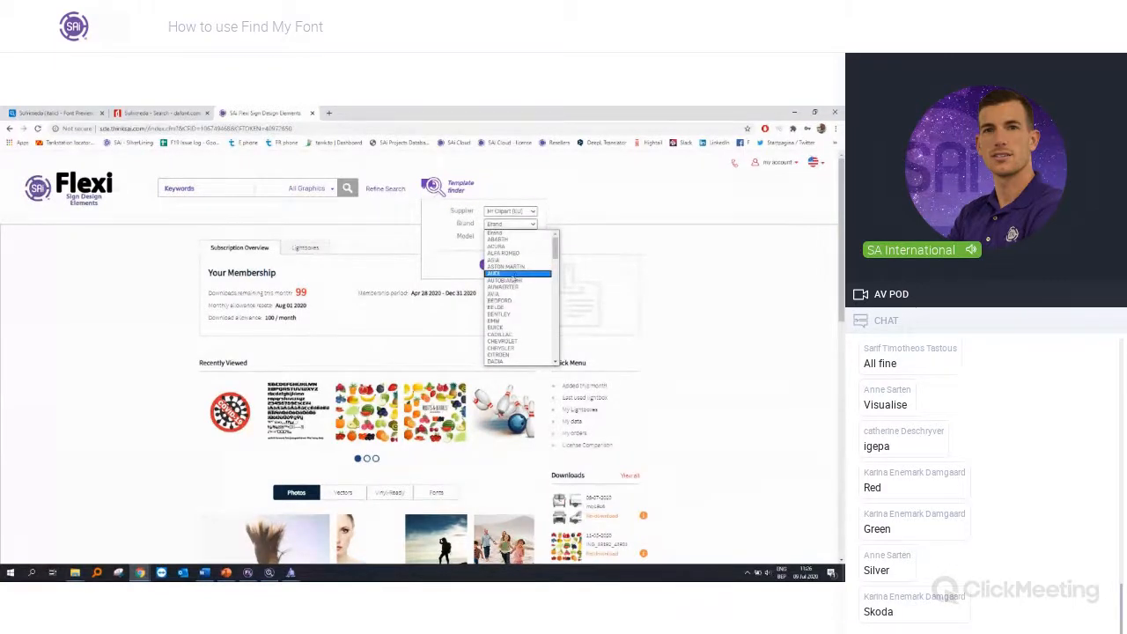
pyautogui.write('sk')
pyautogui.press('Return')
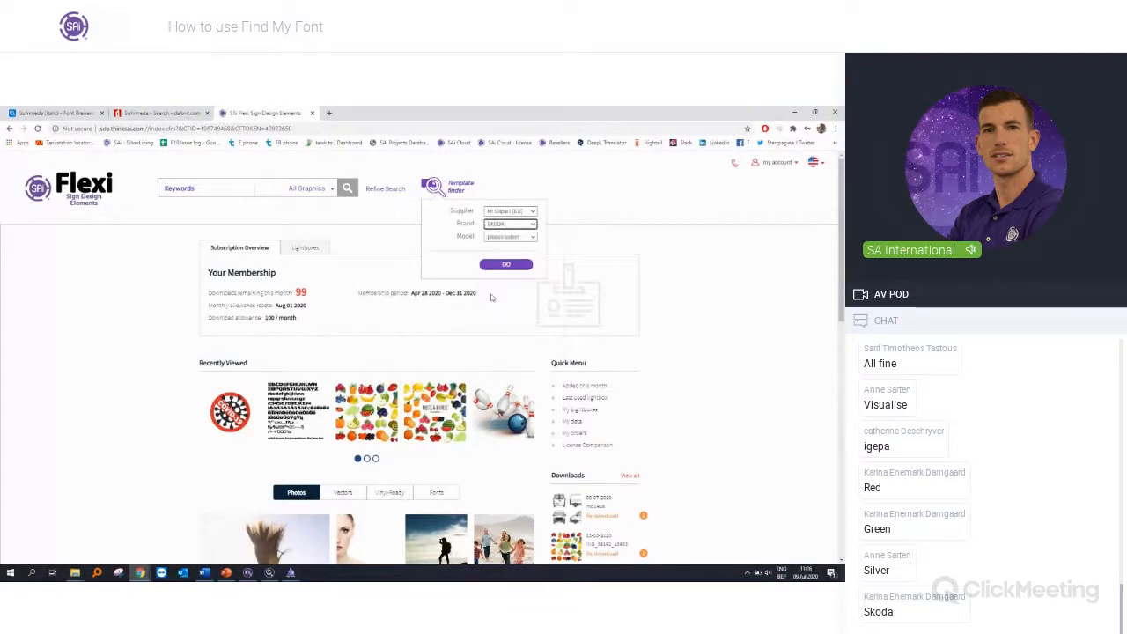
pyautogui.click(511, 238)
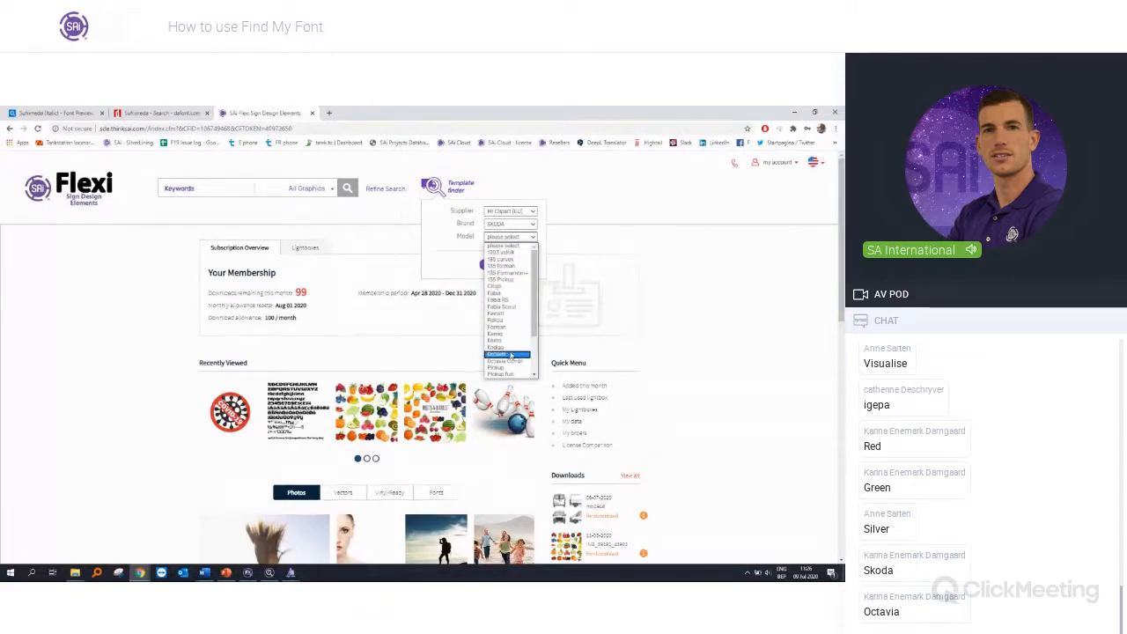
pyautogui.click(509, 354)
pyautogui.click(507, 315)
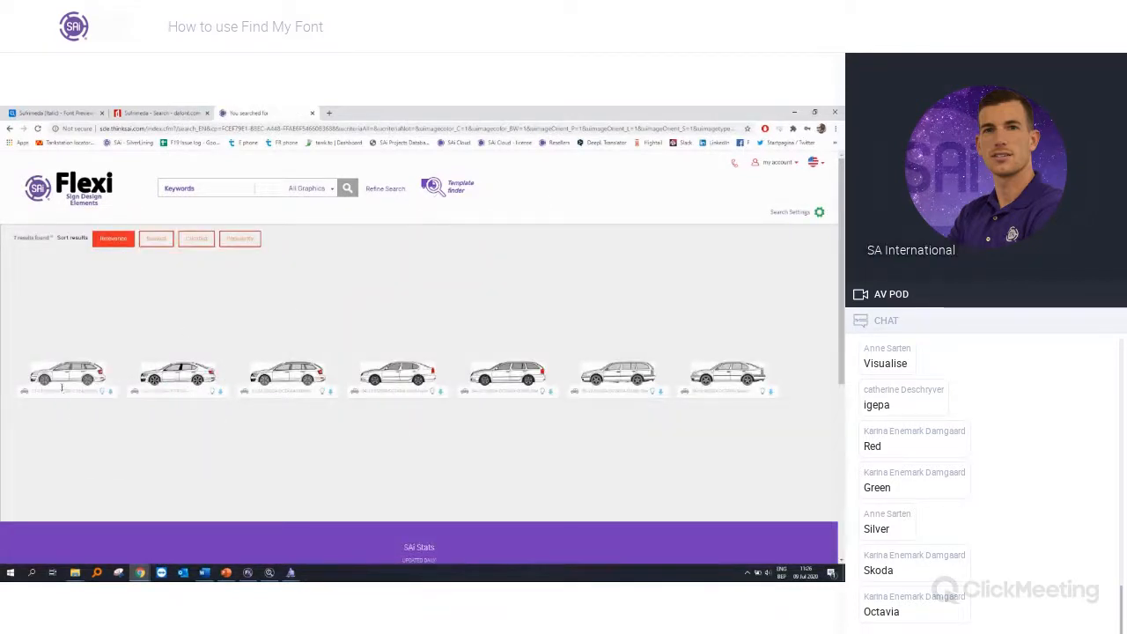
# Step: Download the first Skoda Octavia template in the results and open the archive skoda059.zip
pyautogui.moveTo(63, 376)
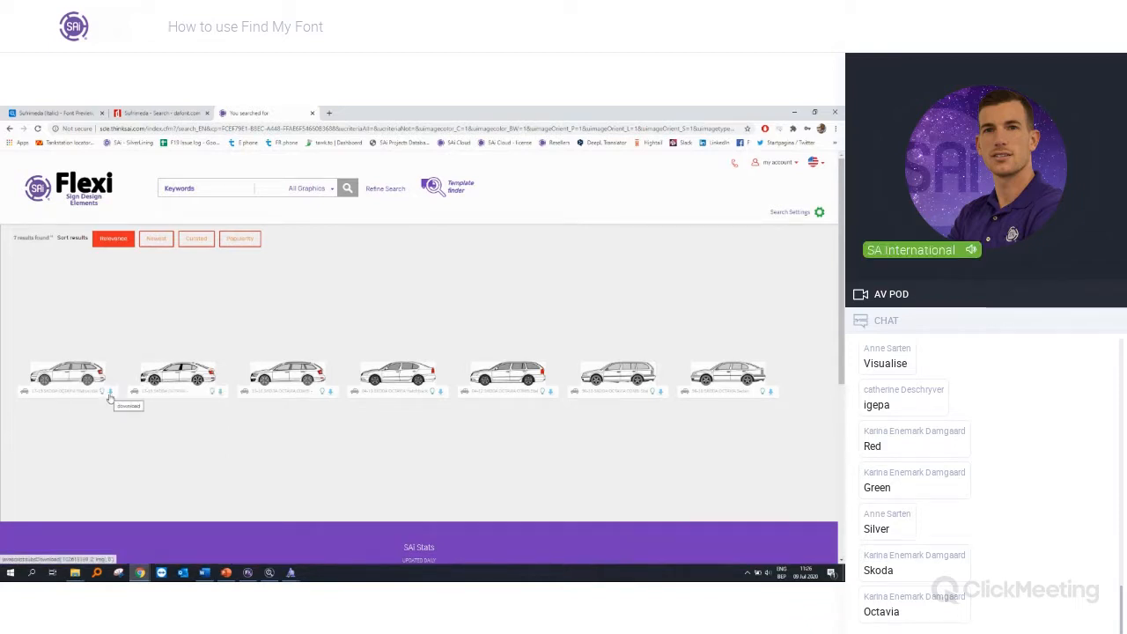
pyautogui.click(110, 395)
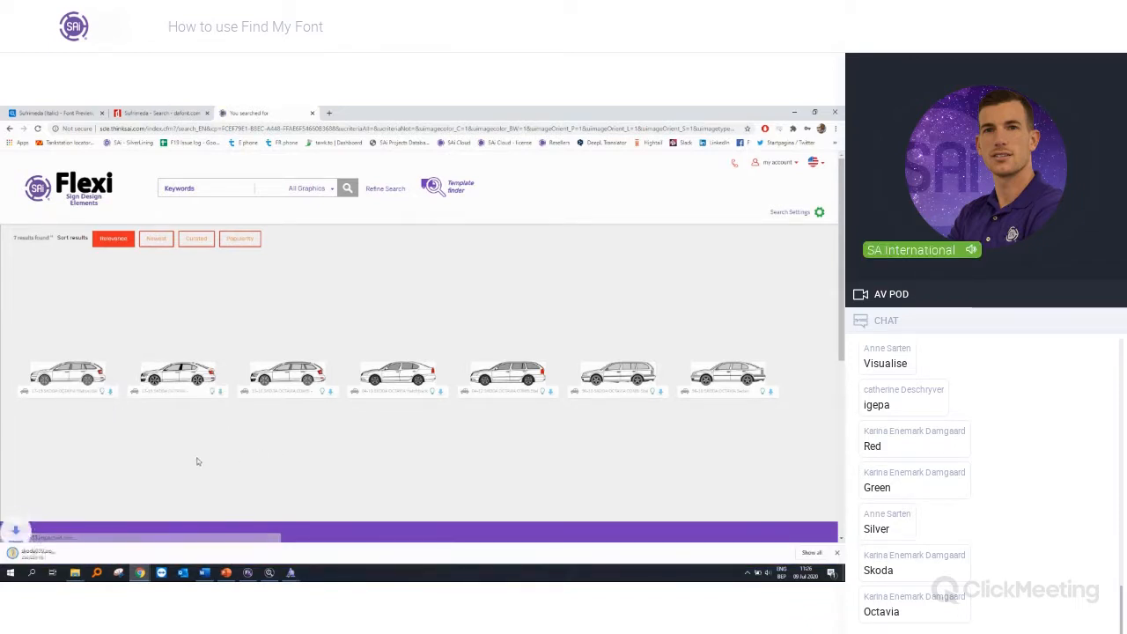
pyautogui.click(69, 554)
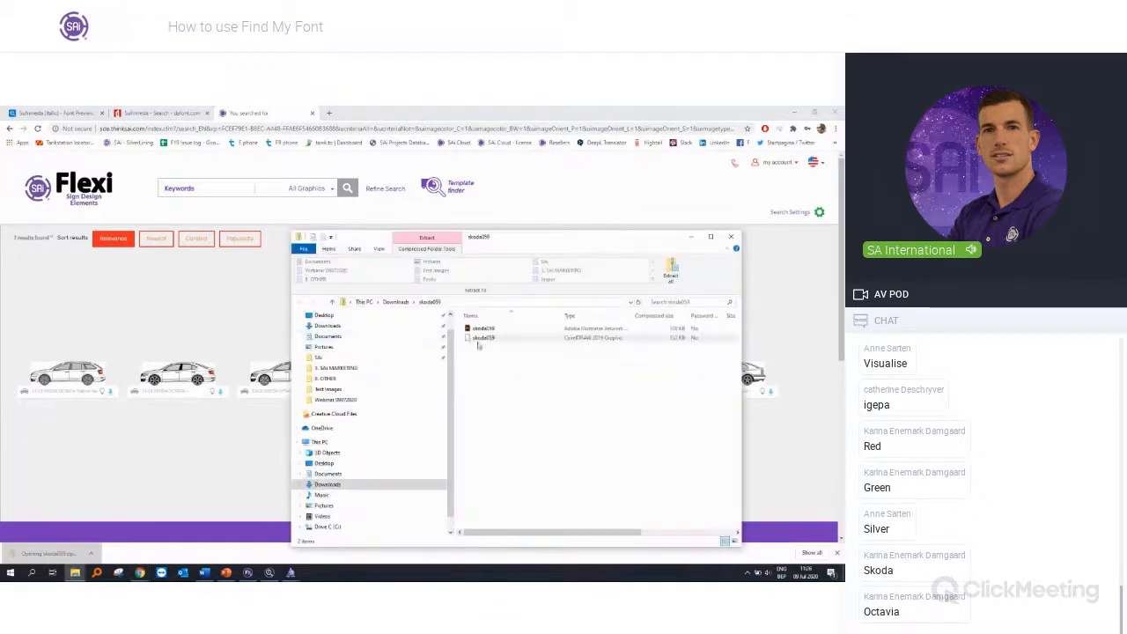
# Step: Extract the skoda059 archive into its own folder in Downloads
pyautogui.click(397, 303)
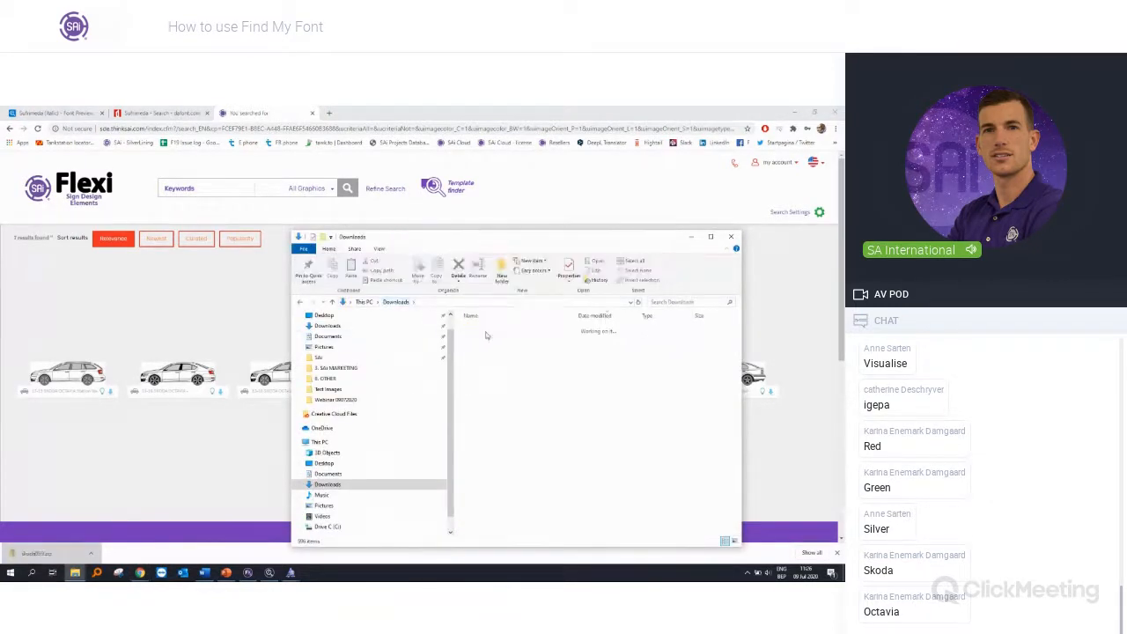
pyautogui.rightClick(486, 342)
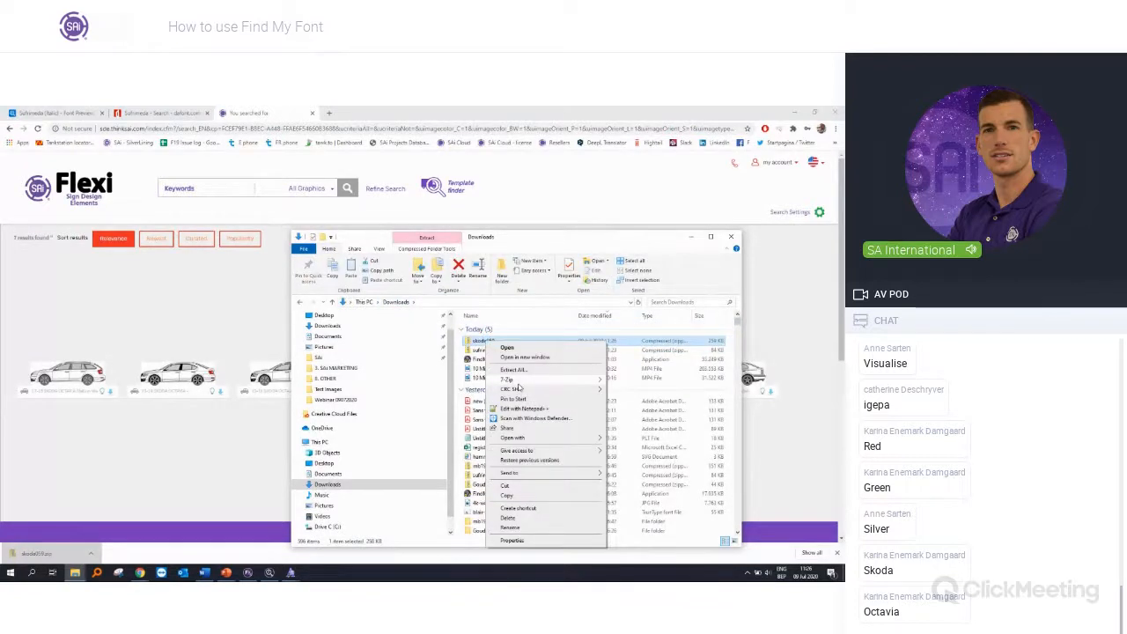
pyautogui.moveTo(529, 382)
pyautogui.click(651, 419)
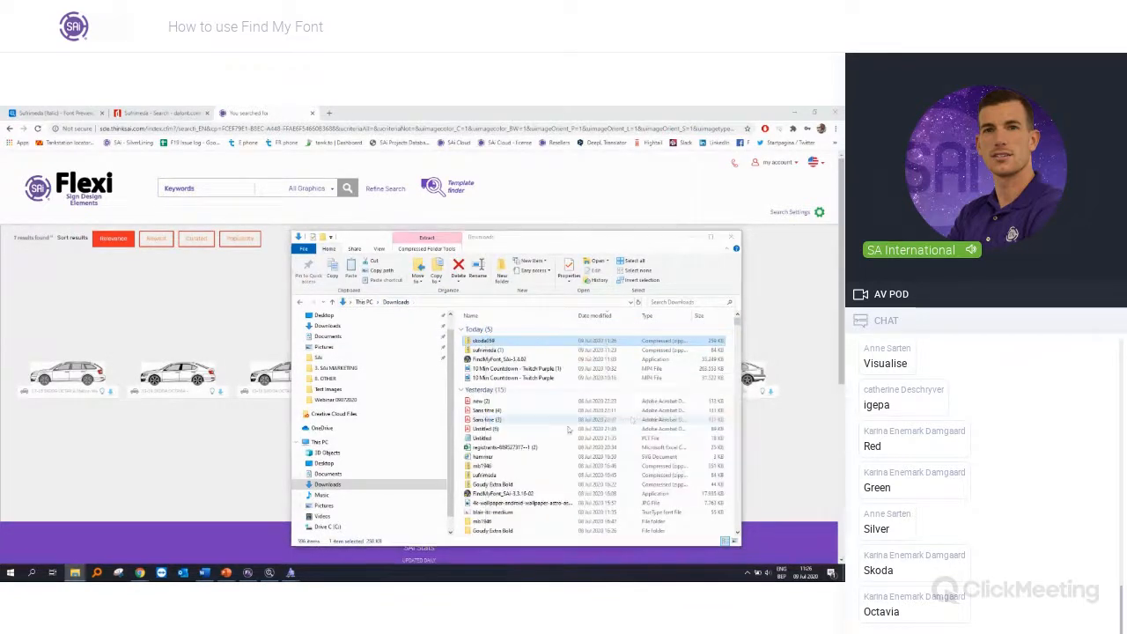
# Step: Switch to Flexi and import the skoda059 vehicle template from the extracted folder, placing it above the Visualise lettering
pyautogui.click(248, 573)
pyautogui.click(17, 119)
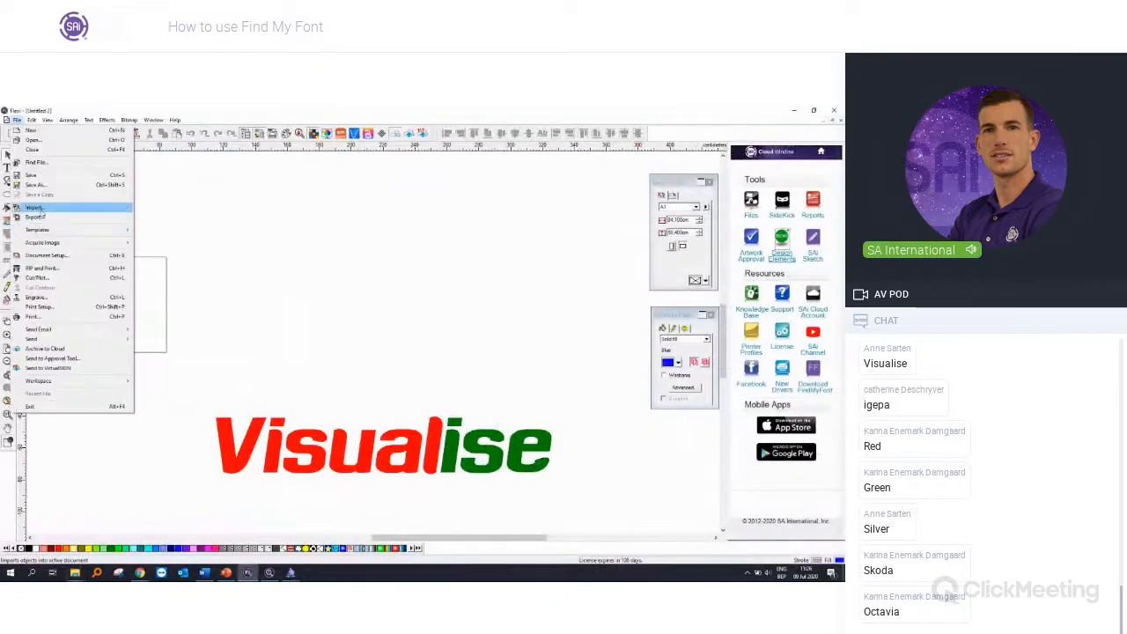
pyautogui.click(35, 208)
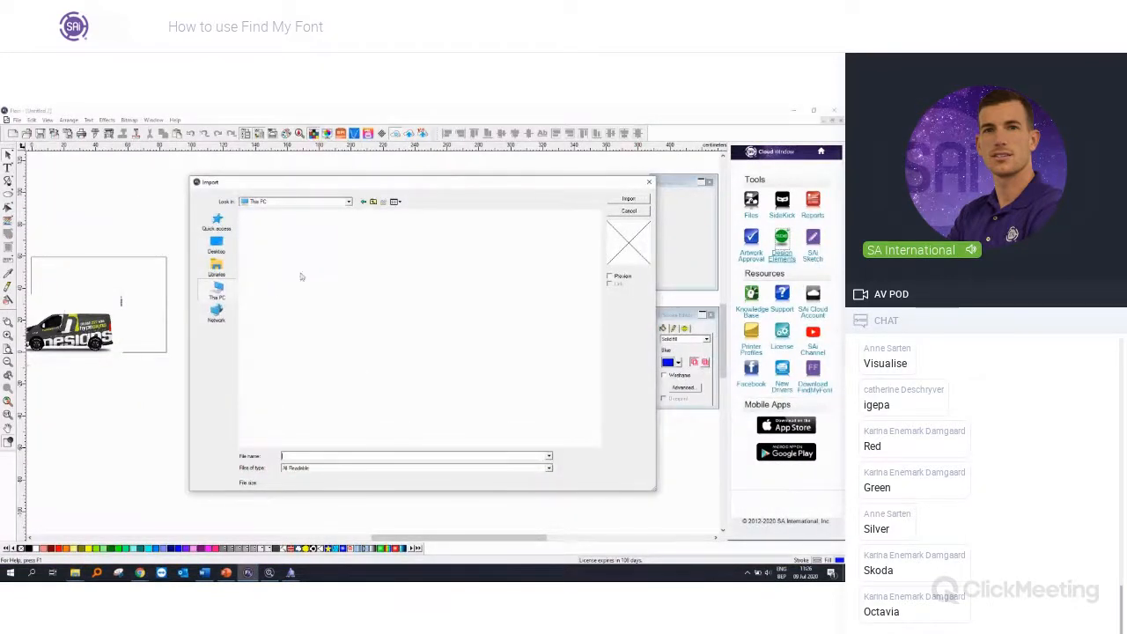
pyautogui.doubleClick(272, 254)
pyautogui.doubleClick(272, 254)
pyautogui.doubleClick(298, 228)
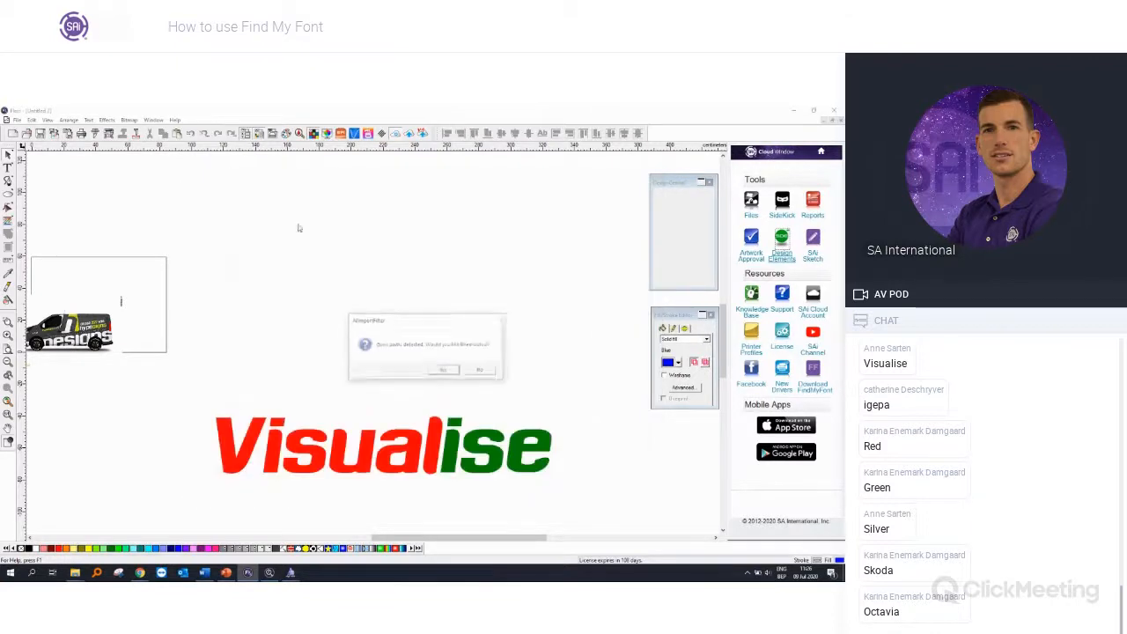
pyautogui.click(445, 370)
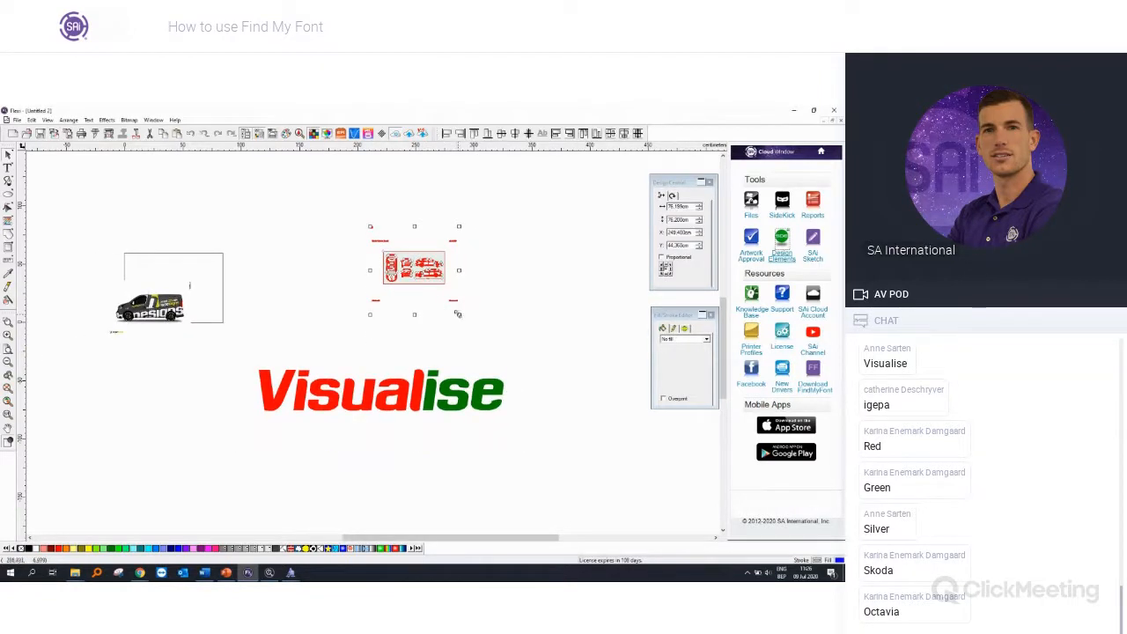
# Step: Enlarge the imported Skoda template to about 115 cm wide
pyautogui.moveTo(460, 317); pyautogui.dragTo(504, 362)
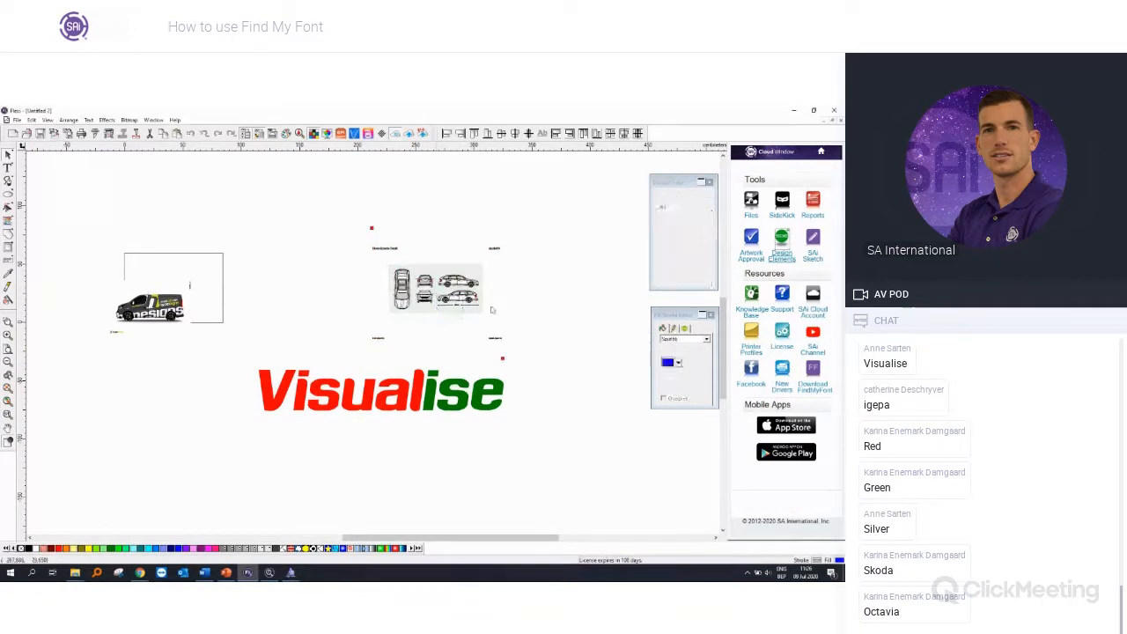
pyautogui.scroll(5, 517, 362)
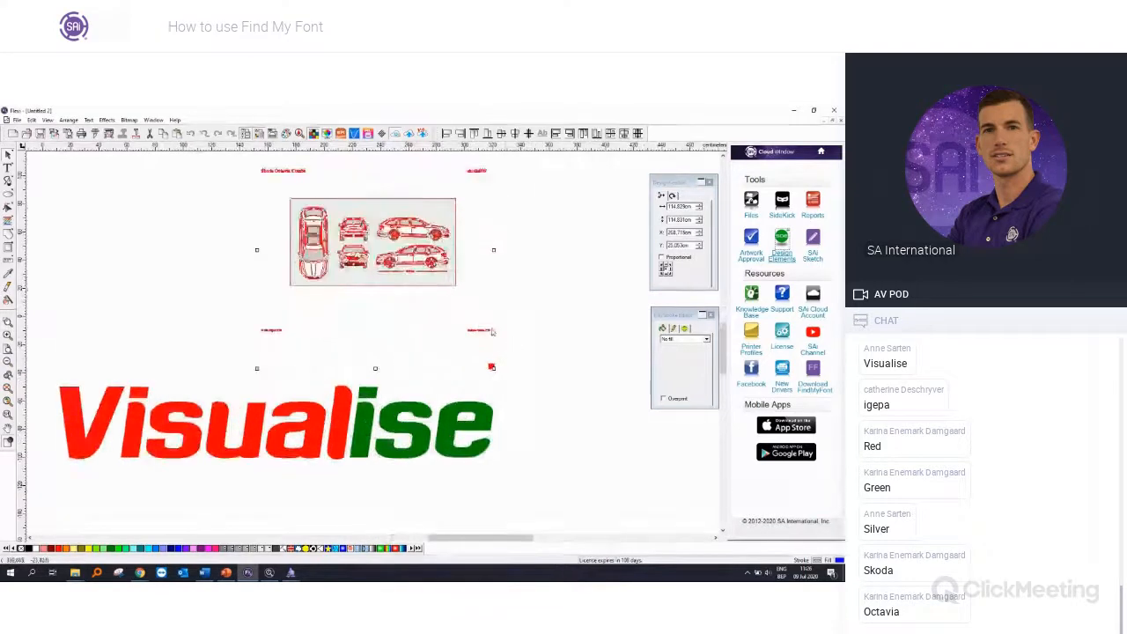
pyautogui.scroll(-5, 453, 312)
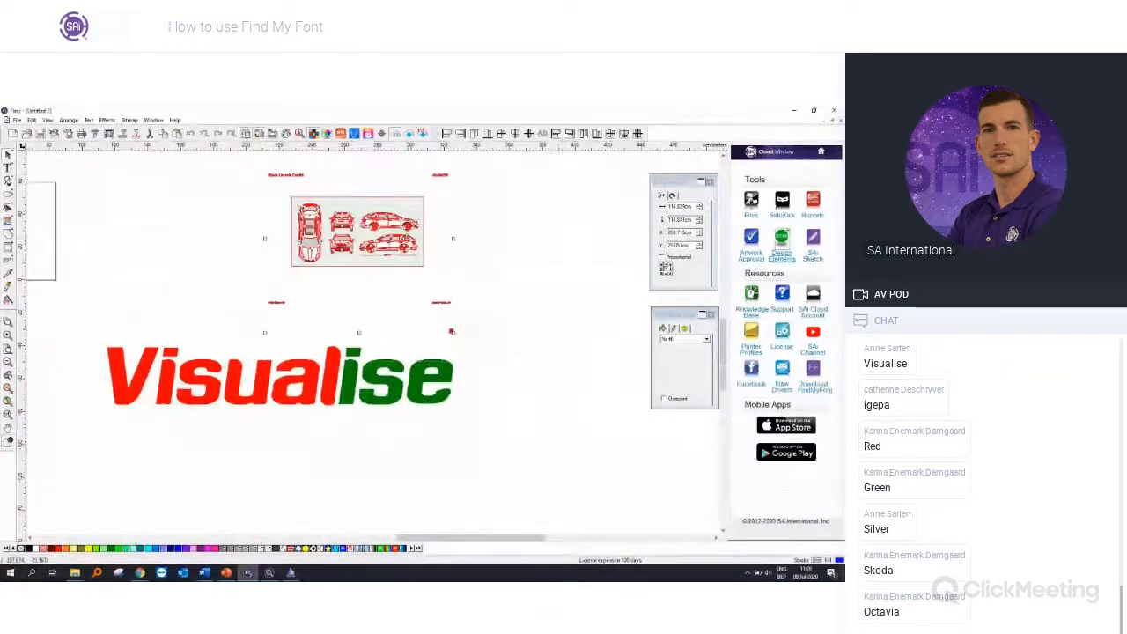
# Step: Ungroup the Skoda template and delete the text labels around the car views
pyautogui.rightClick(407, 239)
pyautogui.click(436, 431)
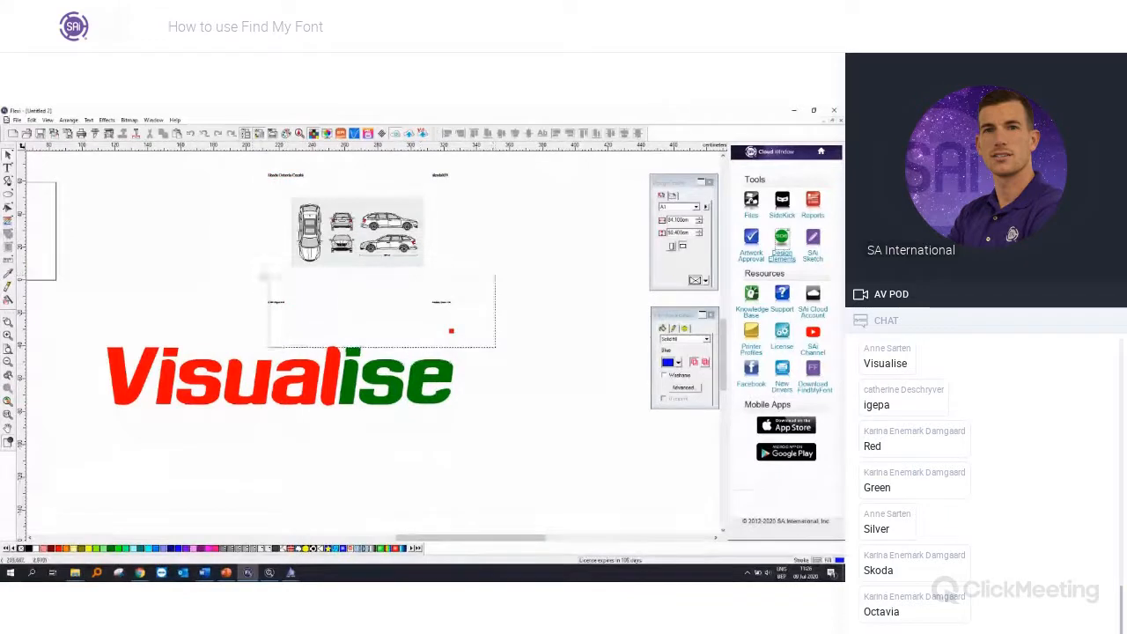
pyautogui.moveTo(464, 186); pyautogui.dragTo(211, 157)
pyautogui.press('Delete')
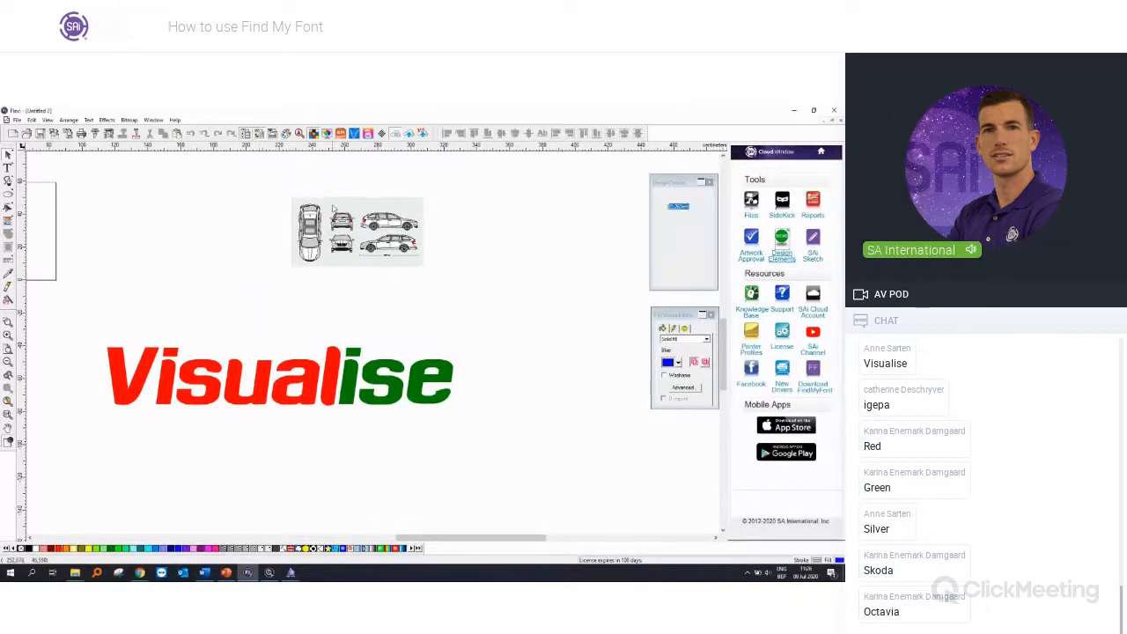
# Step: Delete the grey background and the other car views, leaving only the lower side view of the car
pyautogui.click(334, 209)
pyautogui.press('Delete')
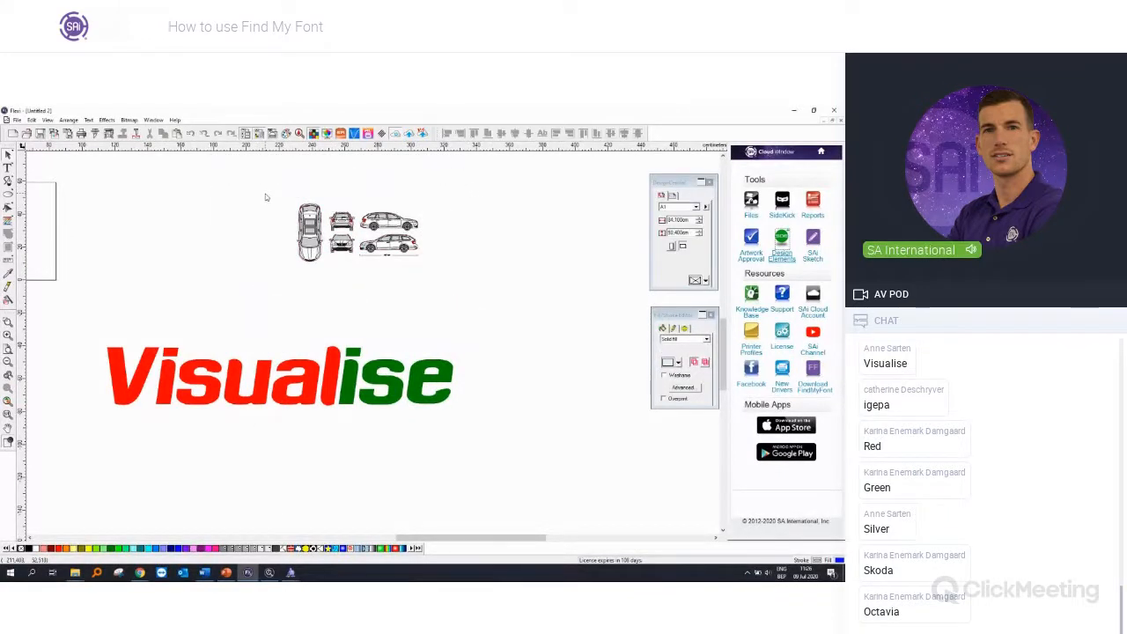
pyautogui.press('Delete')
pyautogui.moveTo(341, 192); pyautogui.dragTo(434, 234)
pyautogui.press('Delete')
# Step: Enlarge the remaining car side view to about 195 cm wide and place it just above the Visualise lettering
pyautogui.moveTo(447, 290); pyautogui.dragTo(260, 194)
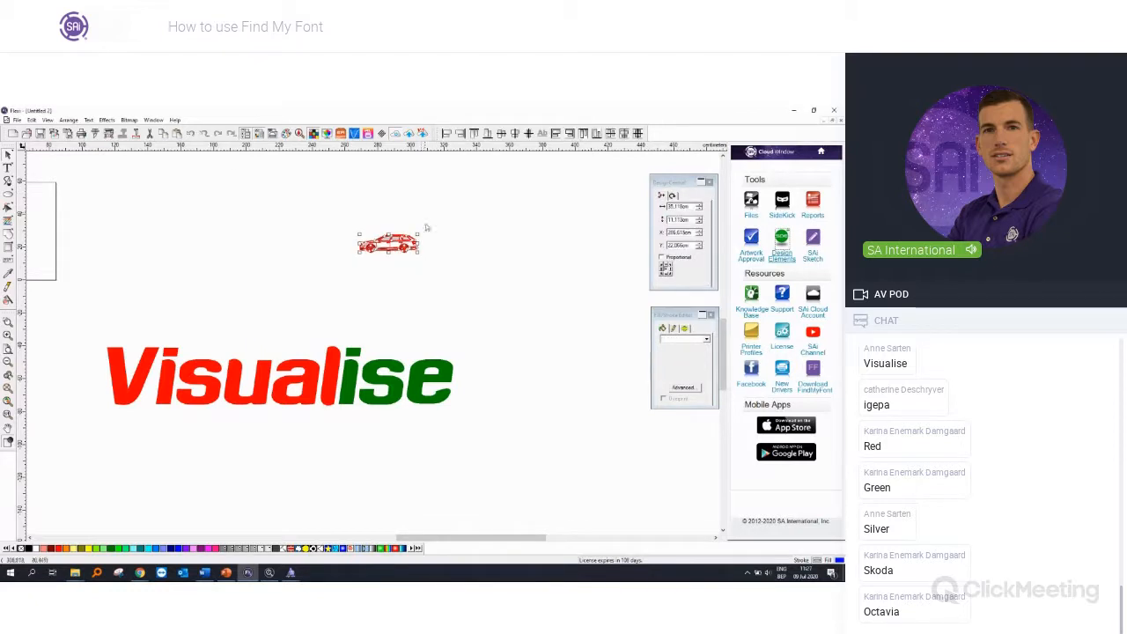
pyautogui.moveTo(421, 235); pyautogui.dragTo(575, 184)
pyautogui.moveTo(511, 229); pyautogui.dragTo(321, 270)
pyautogui.moveTo(387, 293); pyautogui.dragTo(491, 326)
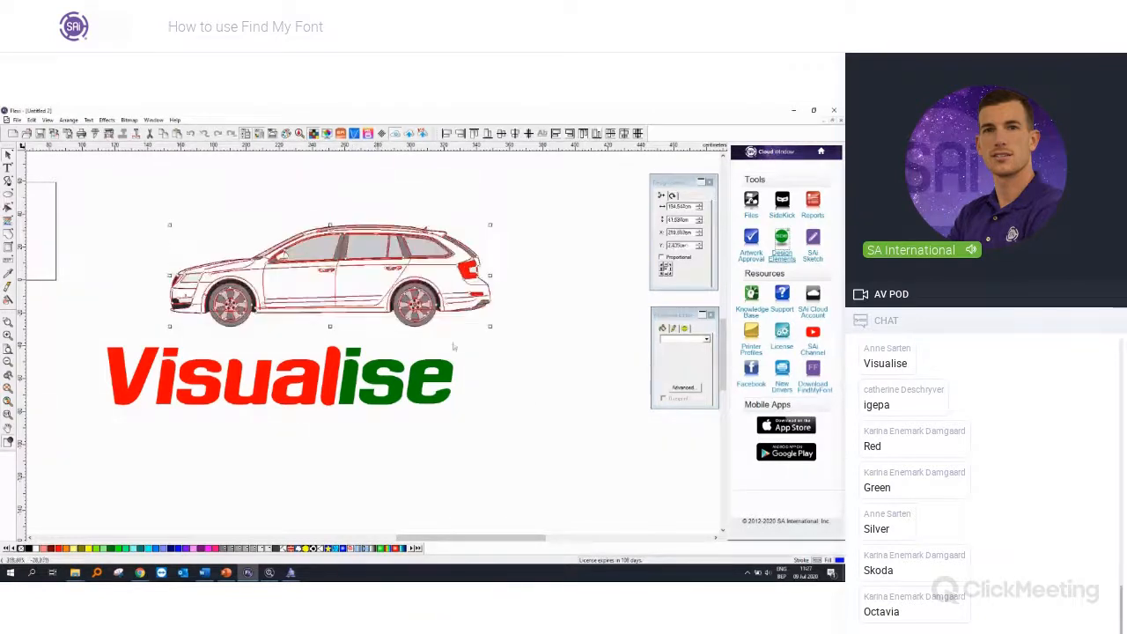
pyautogui.click(532, 398)
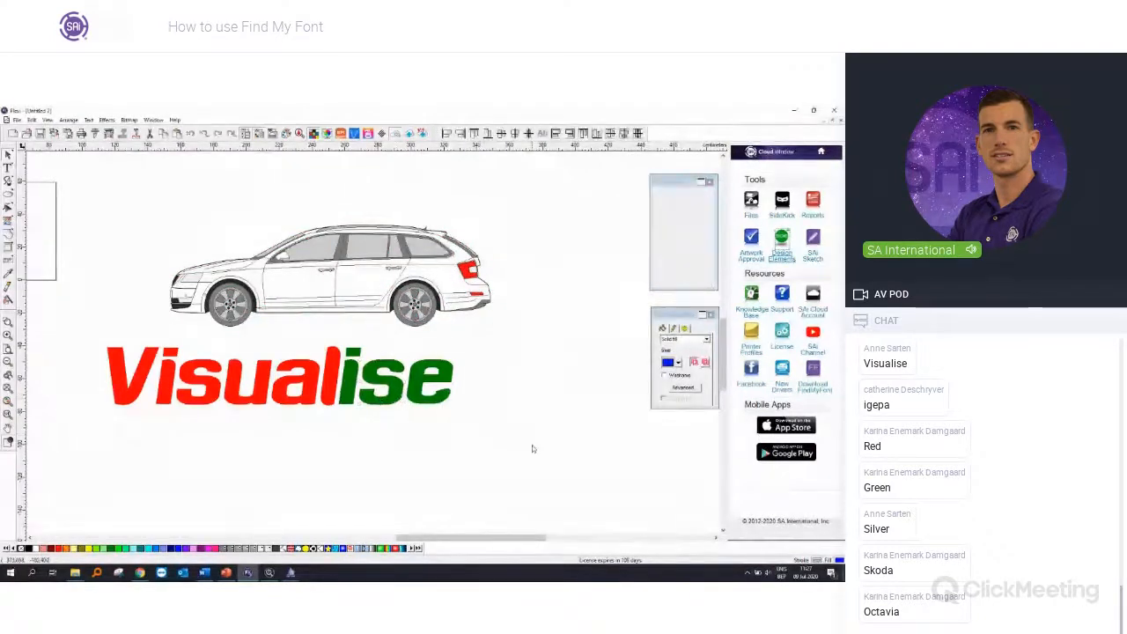
# Step: Scale the Visualise lettering down to about 105 cm wide and move it onto the side of the car
pyautogui.scroll(-7, 265, 394)
pyautogui.scroll(6, 83, 347)
pyautogui.scroll(1, 142, 329)
pyautogui.scroll(-2, 148, 328)
pyautogui.moveTo(505, 475); pyautogui.dragTo(207, 372)
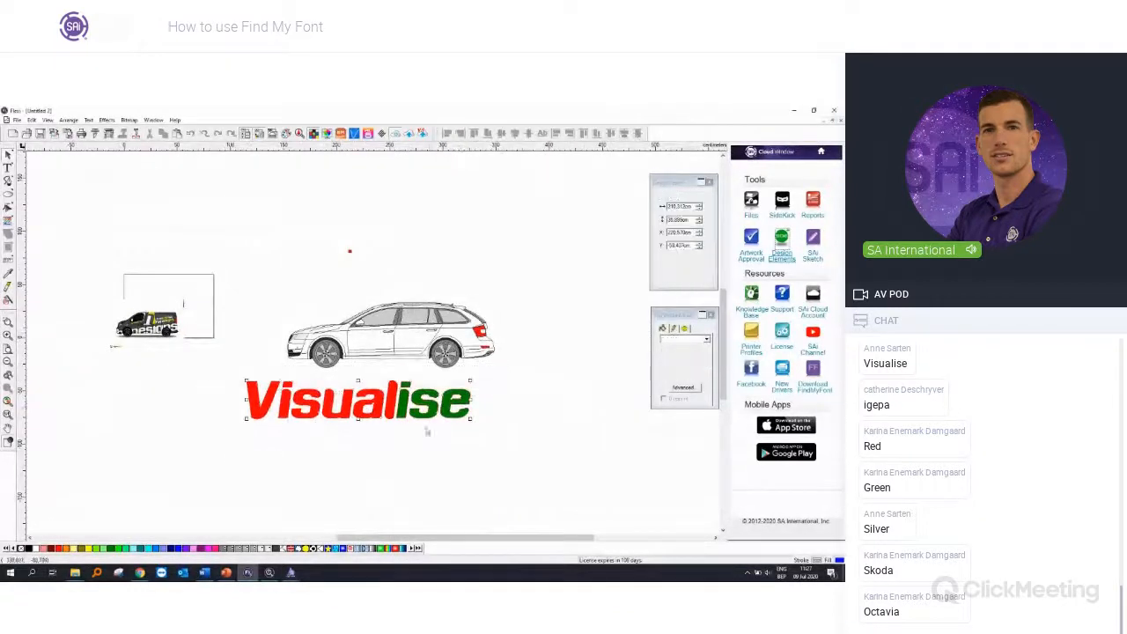
pyautogui.moveTo(471, 419); pyautogui.dragTo(418, 349)
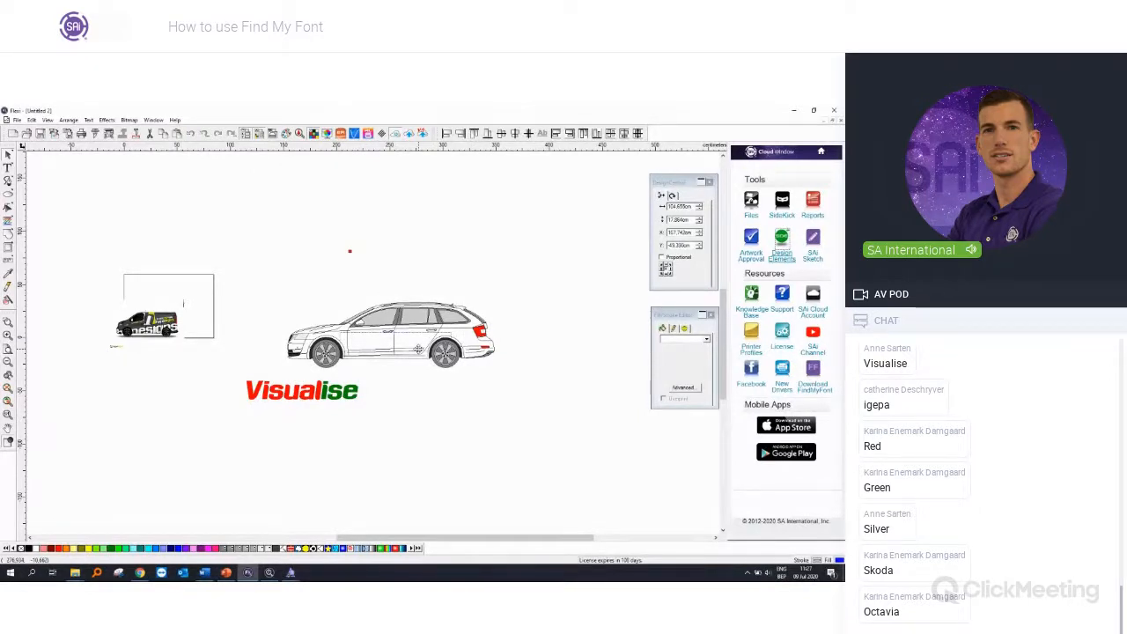
pyautogui.moveTo(418, 350); pyautogui.dragTo(419, 348)
# Step: Select all the letters of the Visualise lettering and scale it down to about 70 cm wide so it fits between the car's wheels
pyautogui.scroll(1, 359, 274)
pyautogui.scroll(1, 359, 275)
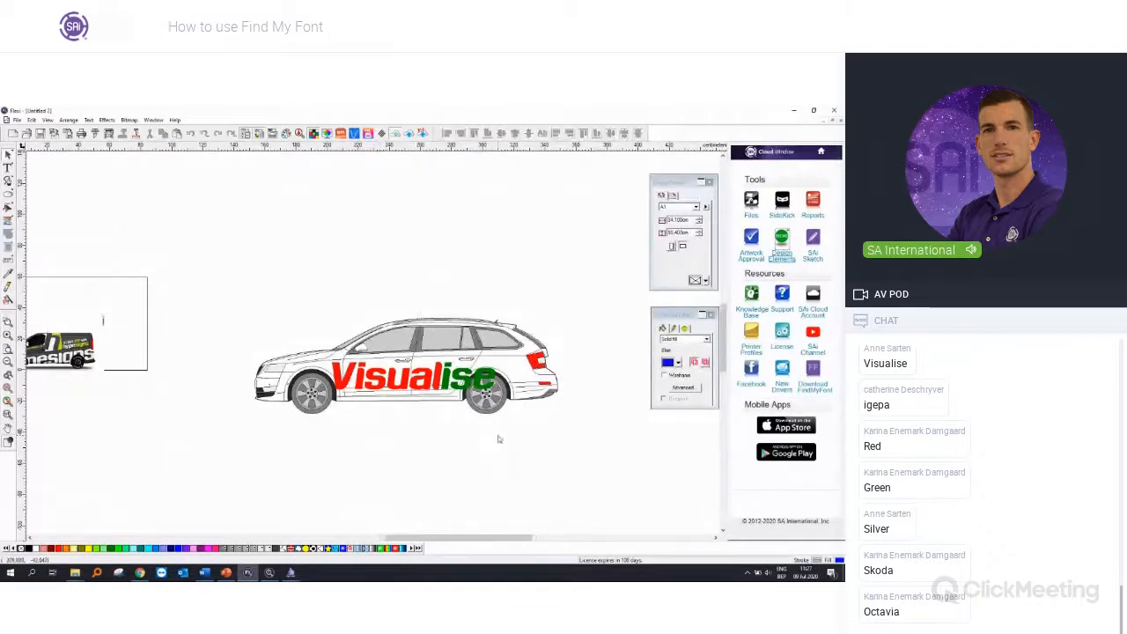
pyautogui.scroll(2, 495, 430)
pyautogui.click(468, 341)
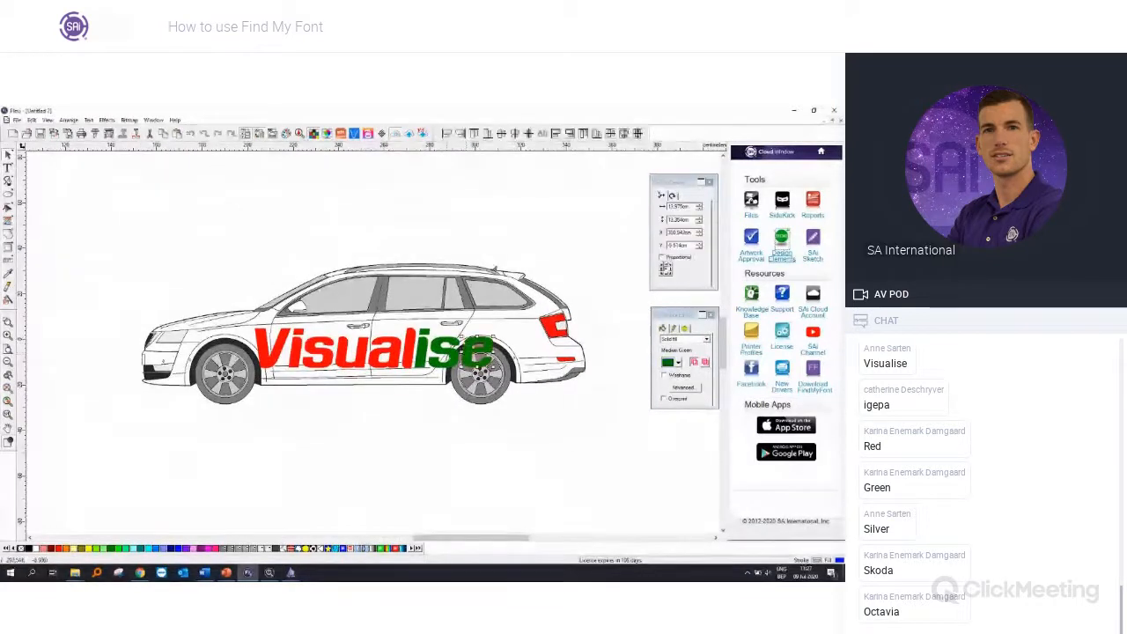
pyautogui.keyDown('shift'); pyautogui.click(408, 350); pyautogui.keyUp('shift')
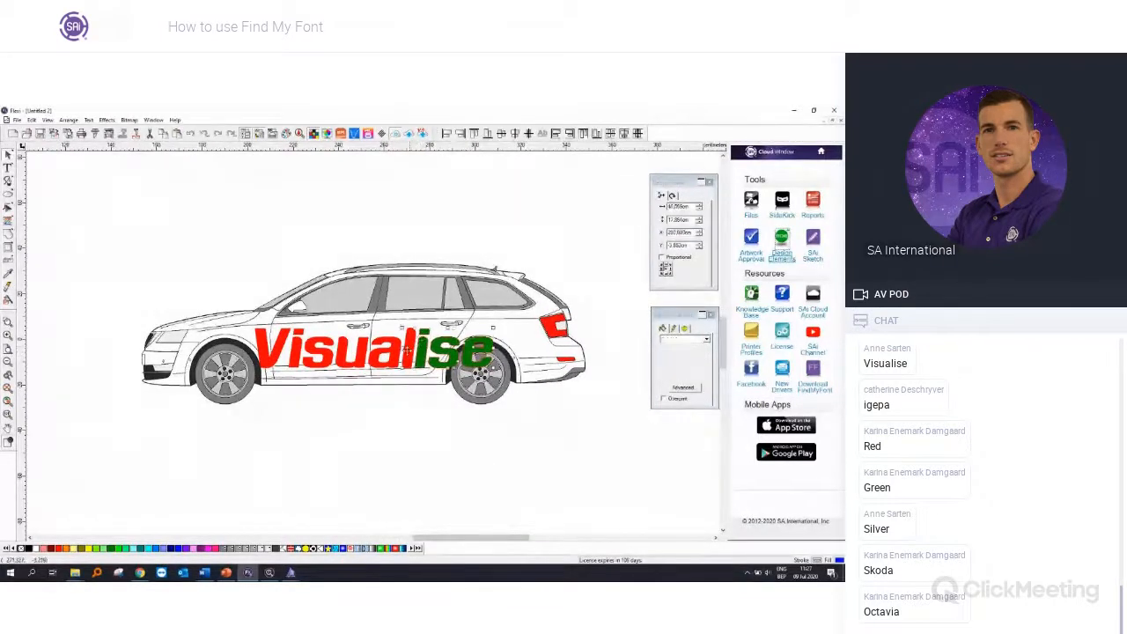
pyautogui.keyDown('shift'); pyautogui.click(388, 361); pyautogui.keyUp('shift')
pyautogui.keyDown('shift'); pyautogui.click(356, 362); pyautogui.keyUp('shift')
pyautogui.keyDown('shift'); pyautogui.click(317, 364); pyautogui.keyUp('shift')
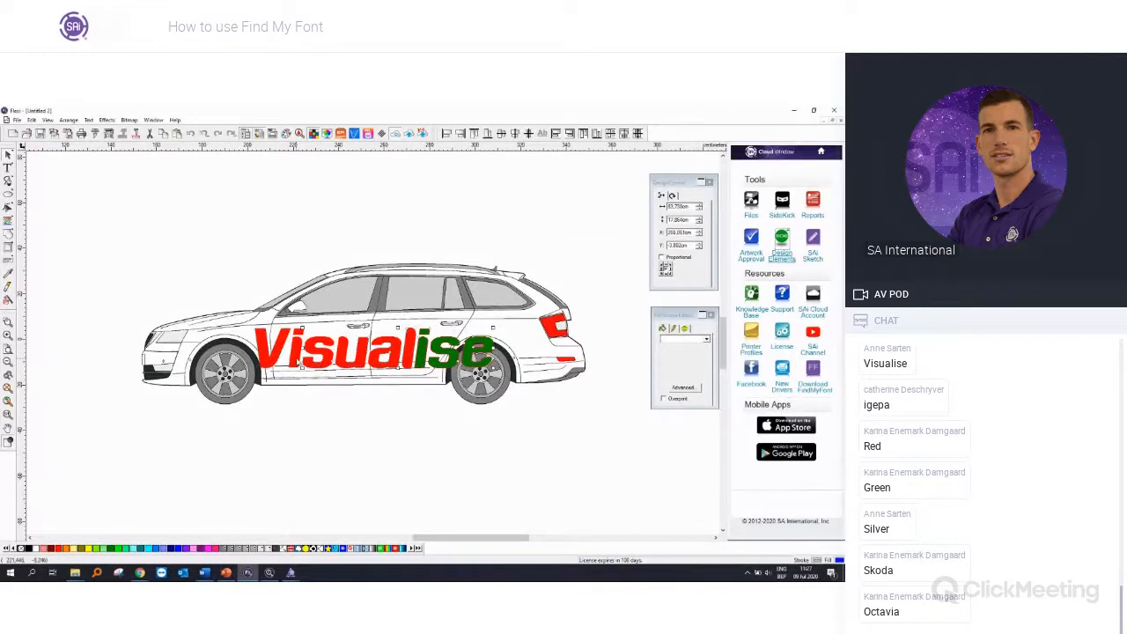
pyautogui.keyDown('shift'); pyautogui.click(297, 361); pyautogui.keyUp('shift')
pyautogui.keyDown('shift'); pyautogui.click(271, 357); pyautogui.keyUp('shift')
pyautogui.moveTo(493, 368); pyautogui.dragTo(391, 344)
pyautogui.click(424, 442)
pyautogui.scroll(-1, 411, 443)
pyautogui.scroll(-3, 411, 443)
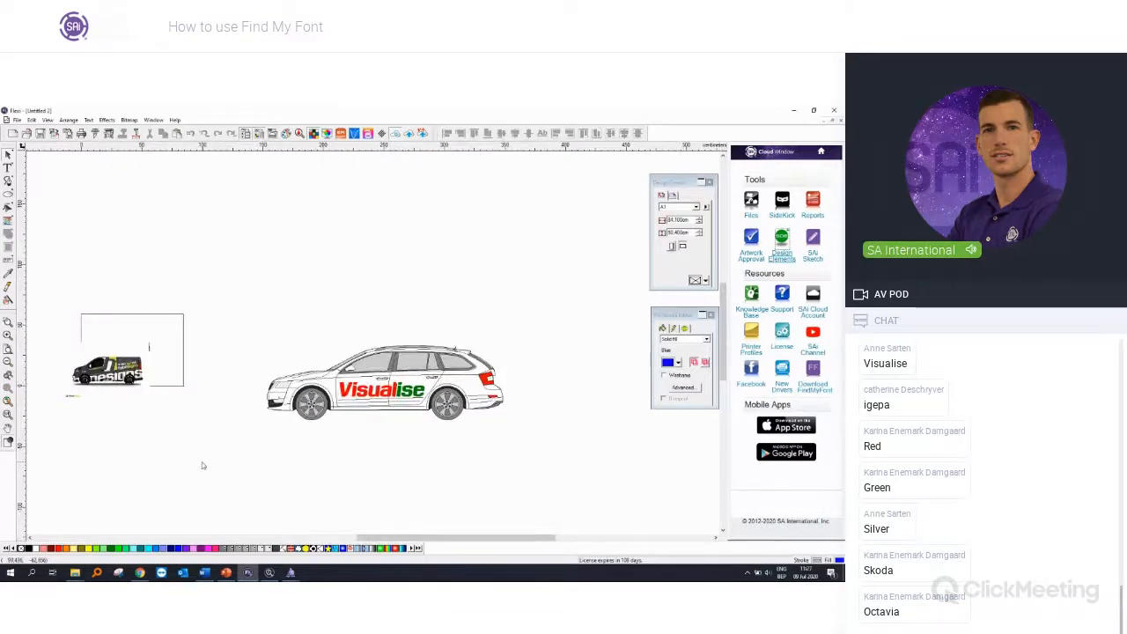
pyautogui.scroll(1, 221, 434)
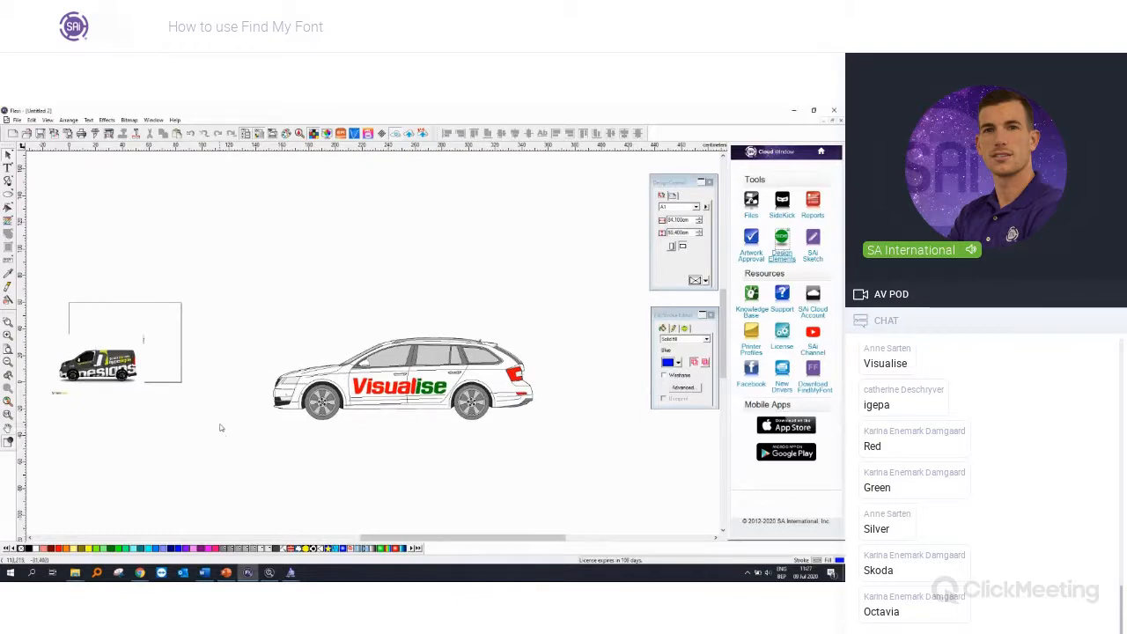
pyautogui.scroll(1, 221, 428)
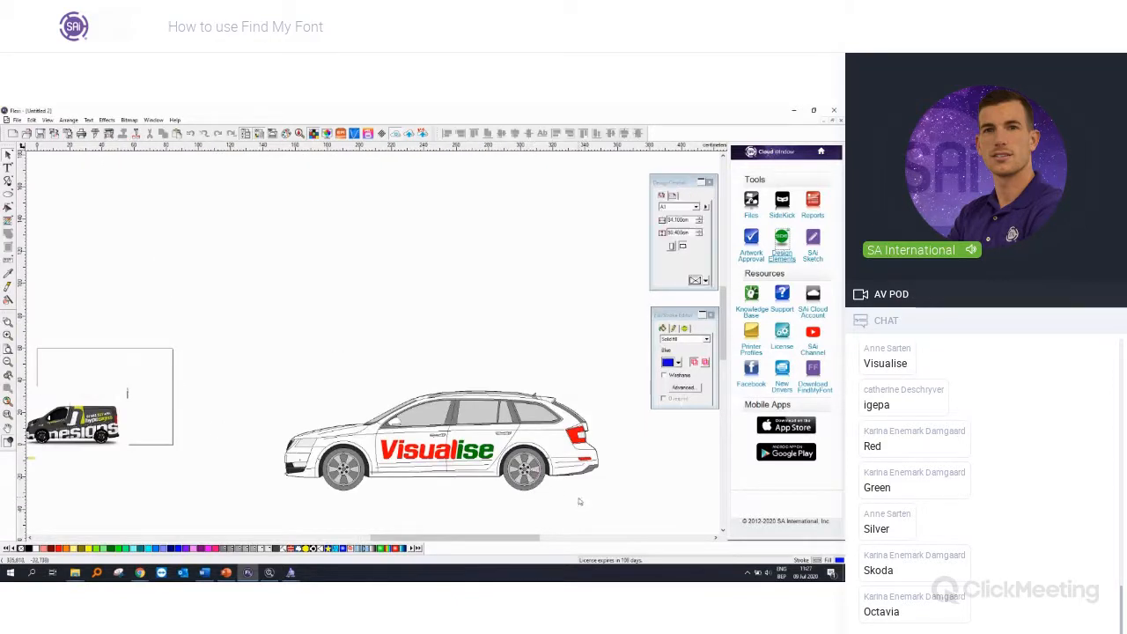
# Step: Switch to Find my Font and open the town-sign example image from the Test Images folder
pyautogui.moveTo(273, 573)
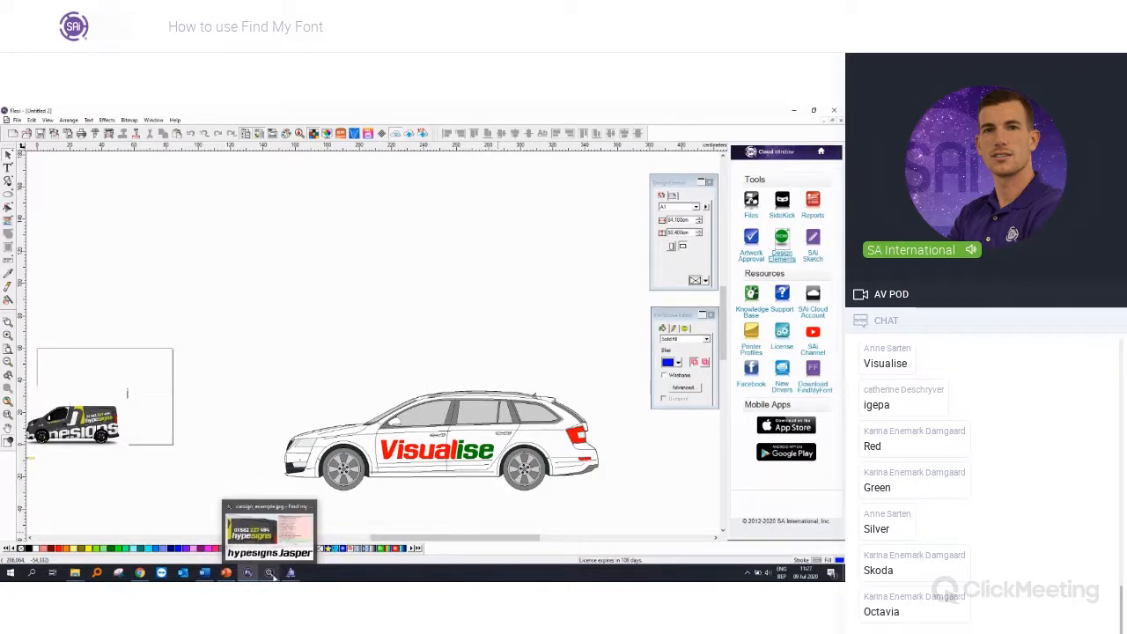
pyautogui.click(270, 573)
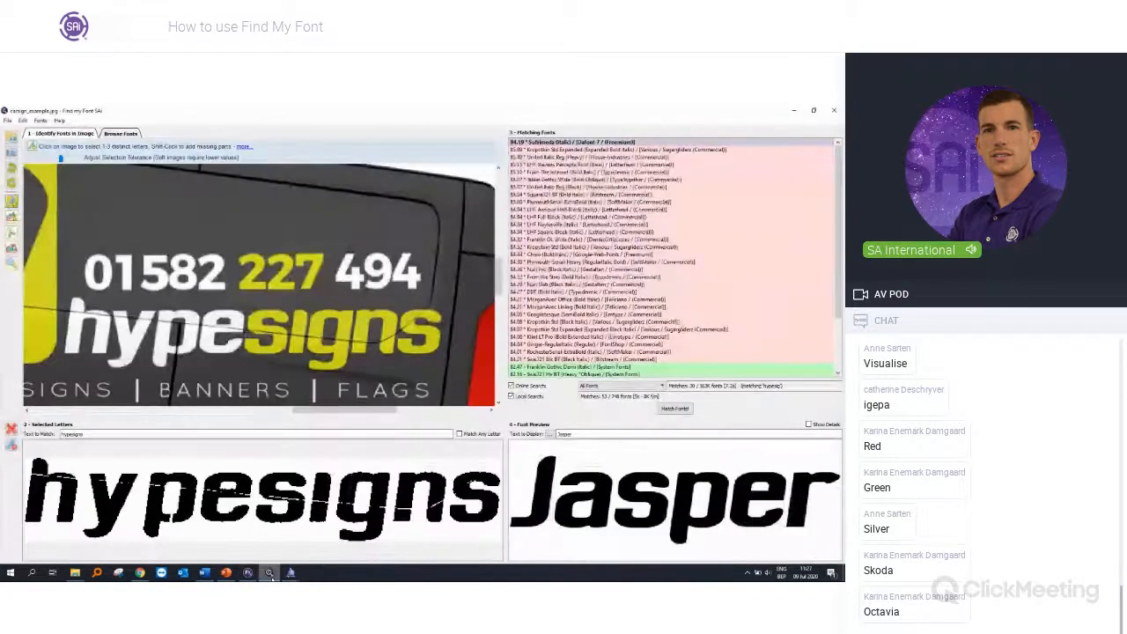
pyautogui.click(11, 138)
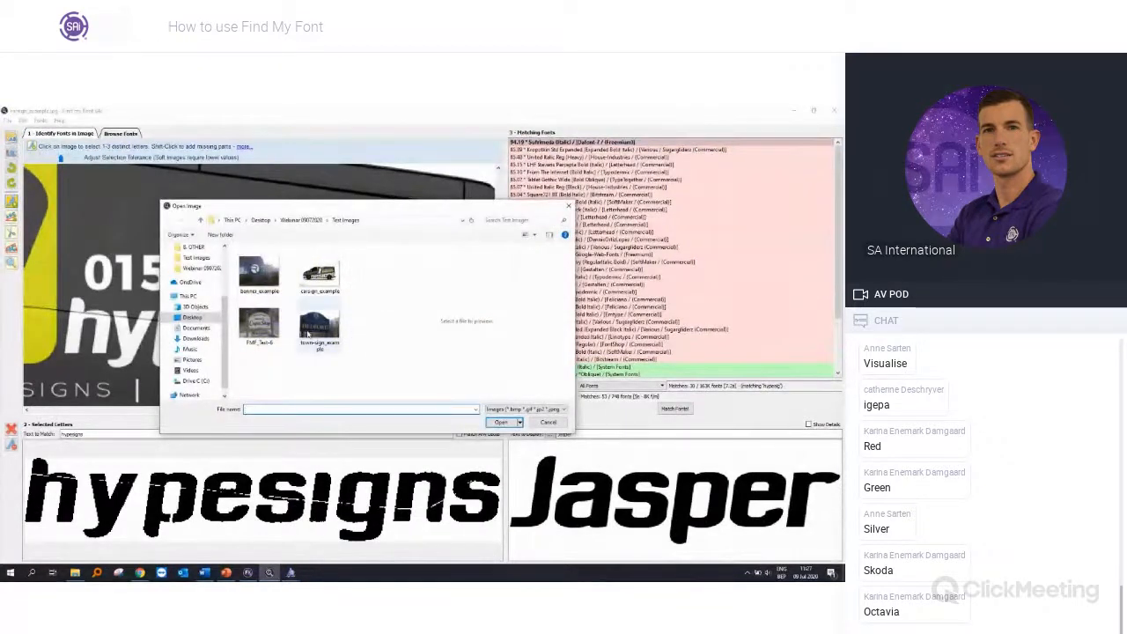
pyautogui.click(333, 337)
pyautogui.doubleClick(334, 339)
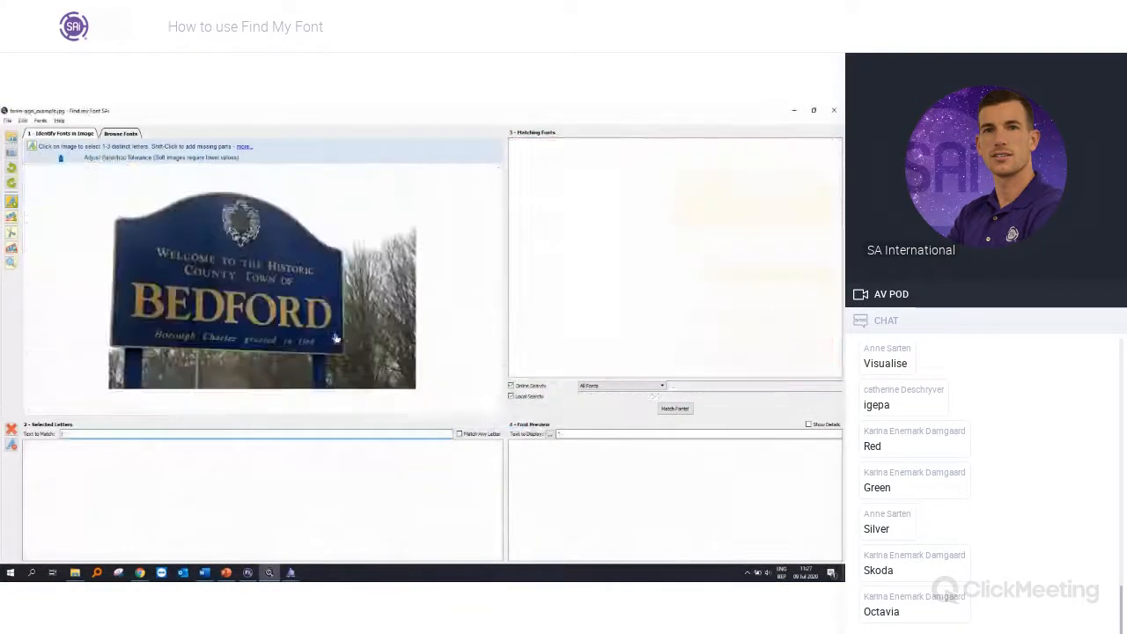
# Step: Pick the letters B, E, D and F of BEDFORD on the sign, set the text to match to BEDF, and match fonts
pyautogui.click(159, 307)
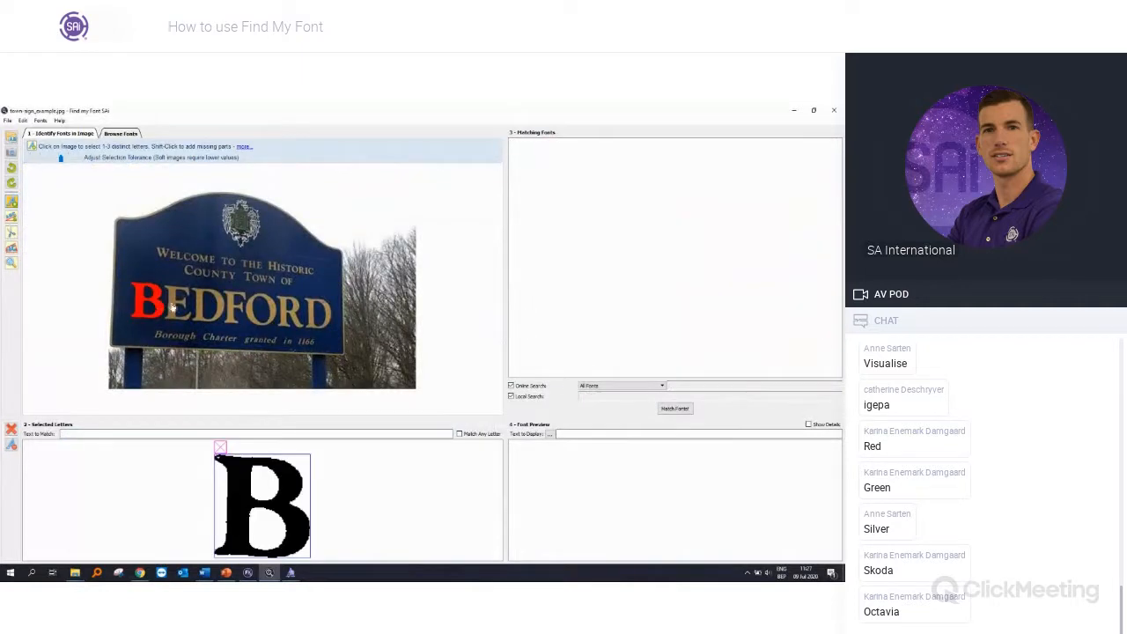
pyautogui.click(176, 306)
pyautogui.click(212, 306)
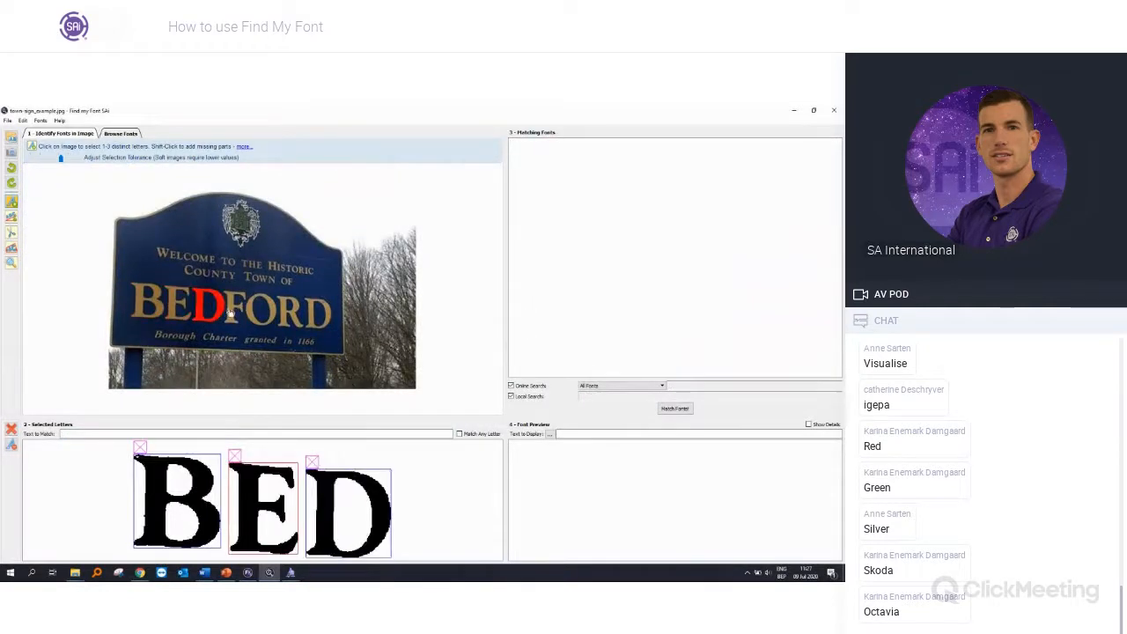
pyautogui.click(230, 312)
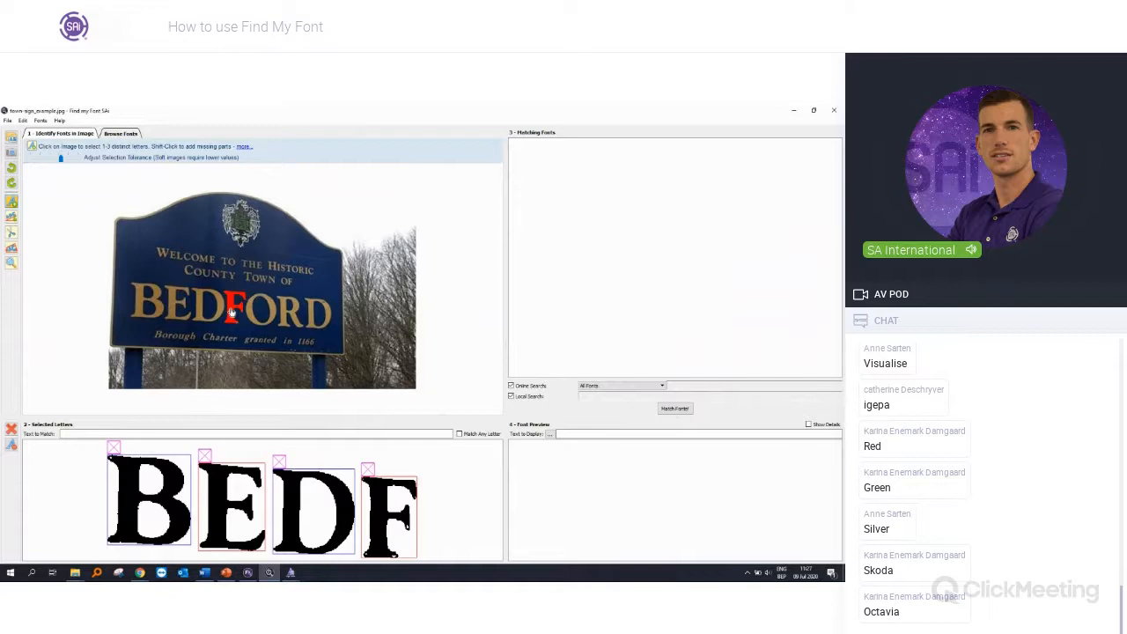
pyautogui.click(195, 434)
pyautogui.write('BEDF')
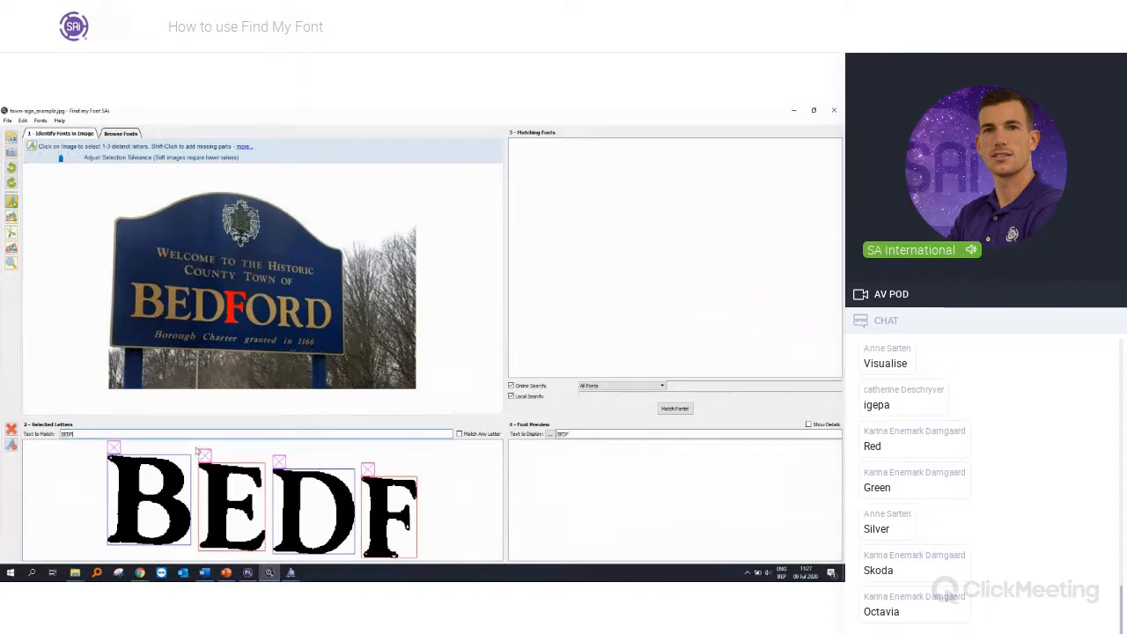
pyautogui.press('Return')
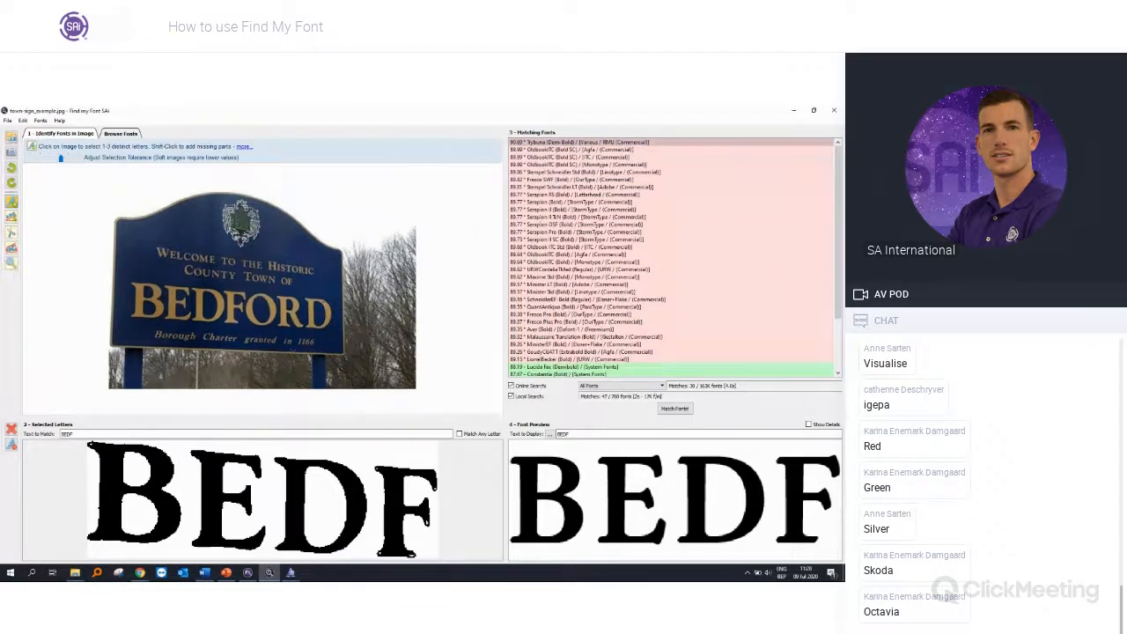
# Step: Clear the selected BEDF letters and their matching text
pyautogui.hotkey('alt', 'Tab')
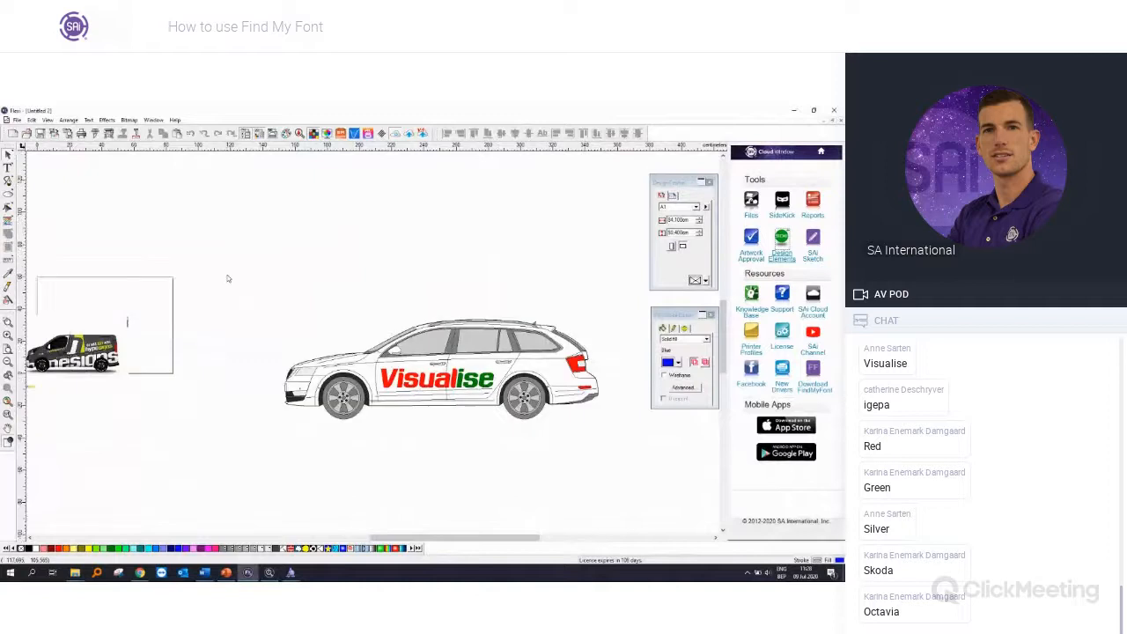
pyautogui.hotkey('alt', 'Tab')
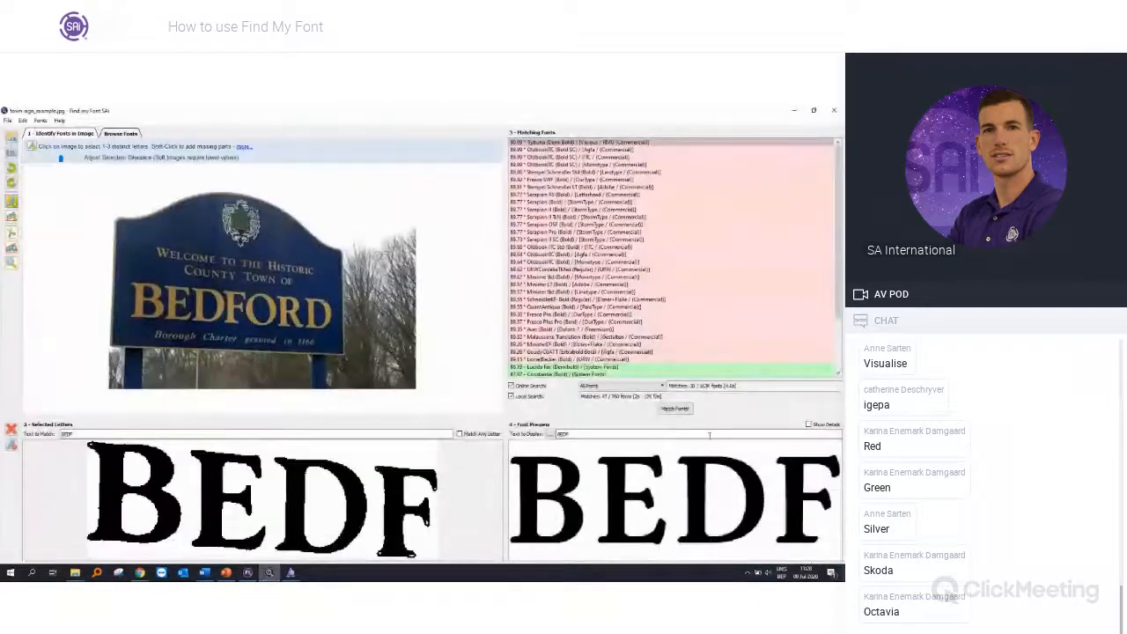
pyautogui.click(11, 429)
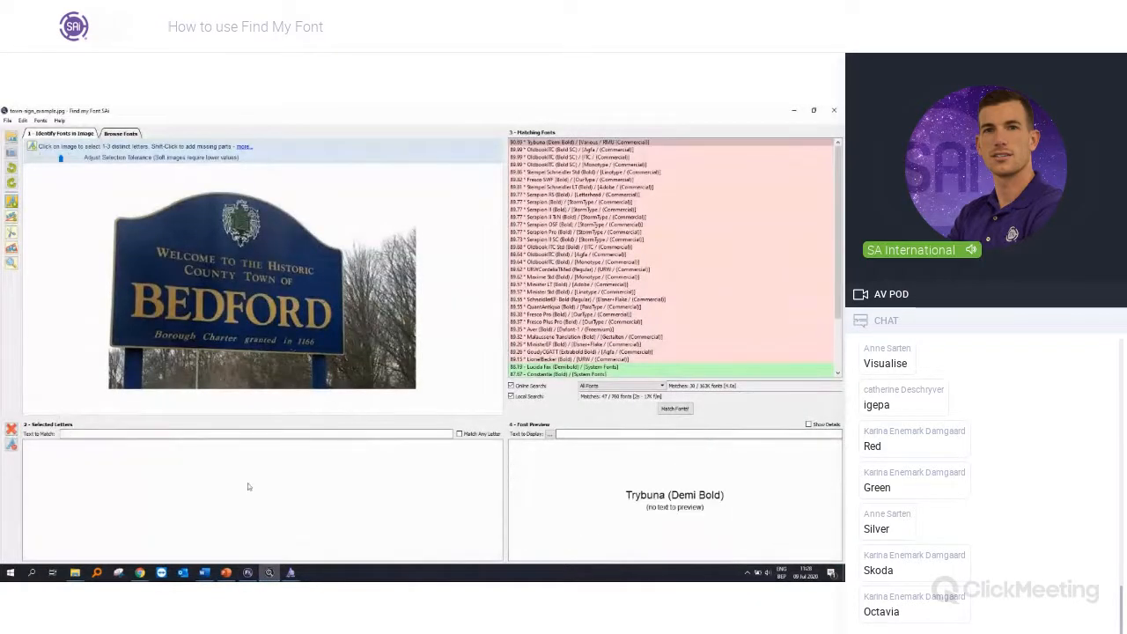
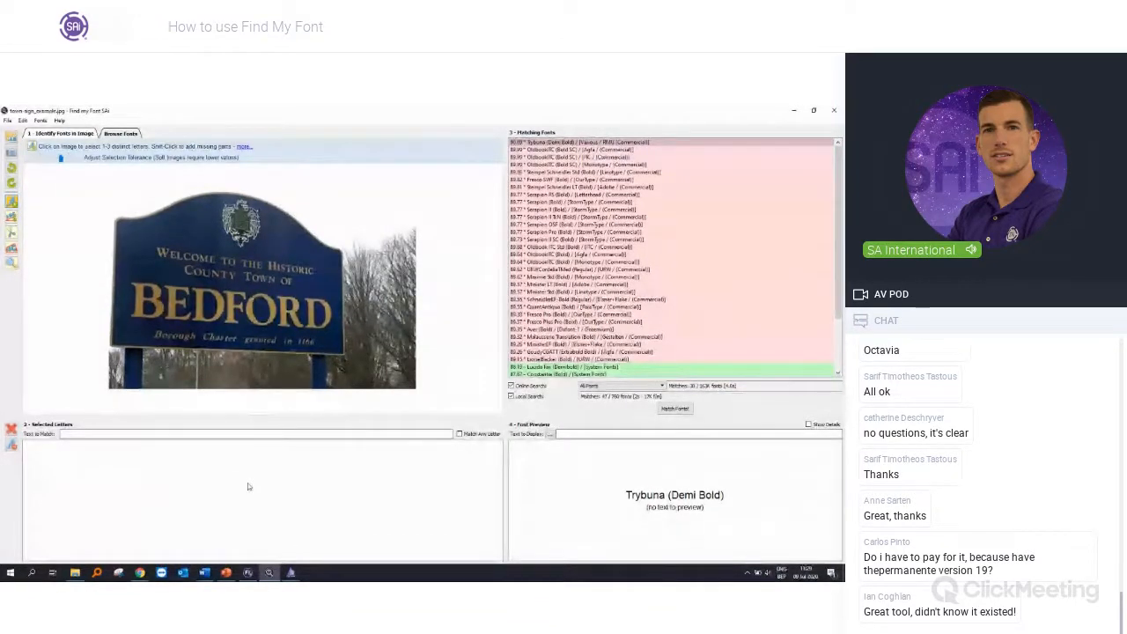
# Step: Switch to Chrome and open the thinksai.com Training & Events page in place of the car template search results
pyautogui.click(140, 573)
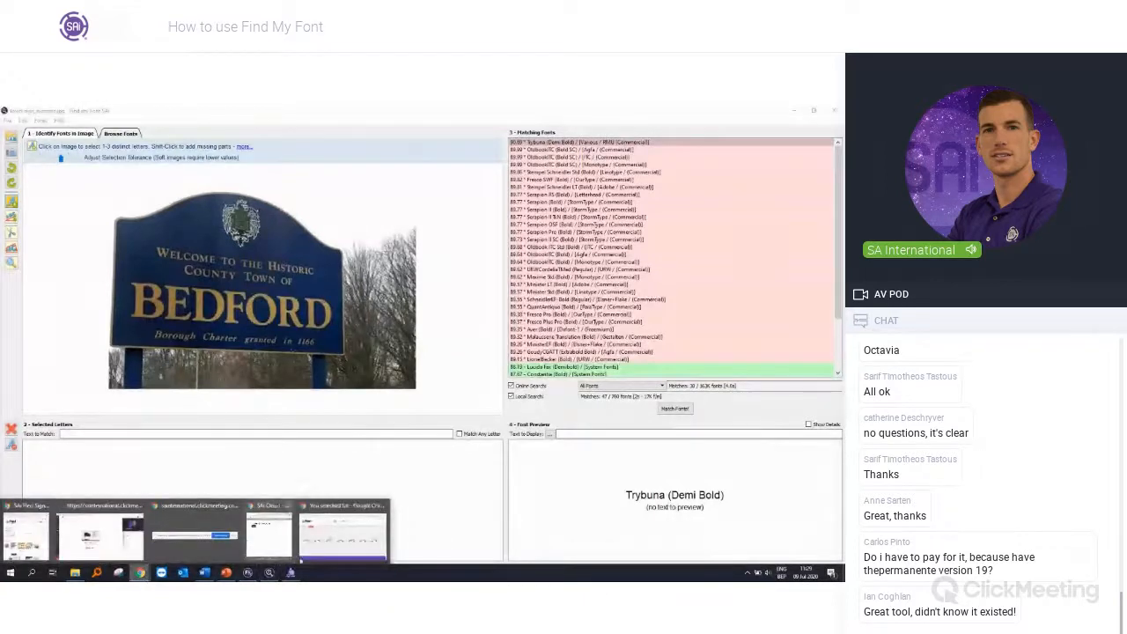
pyautogui.click(343, 535)
pyautogui.click(230, 129)
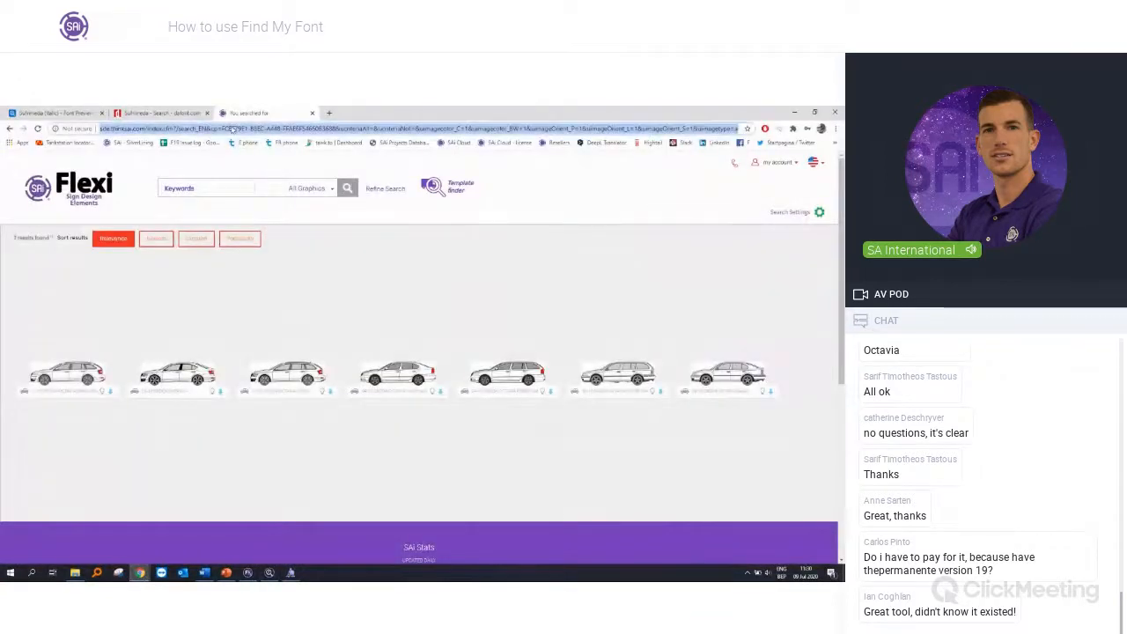
pyautogui.write('t')
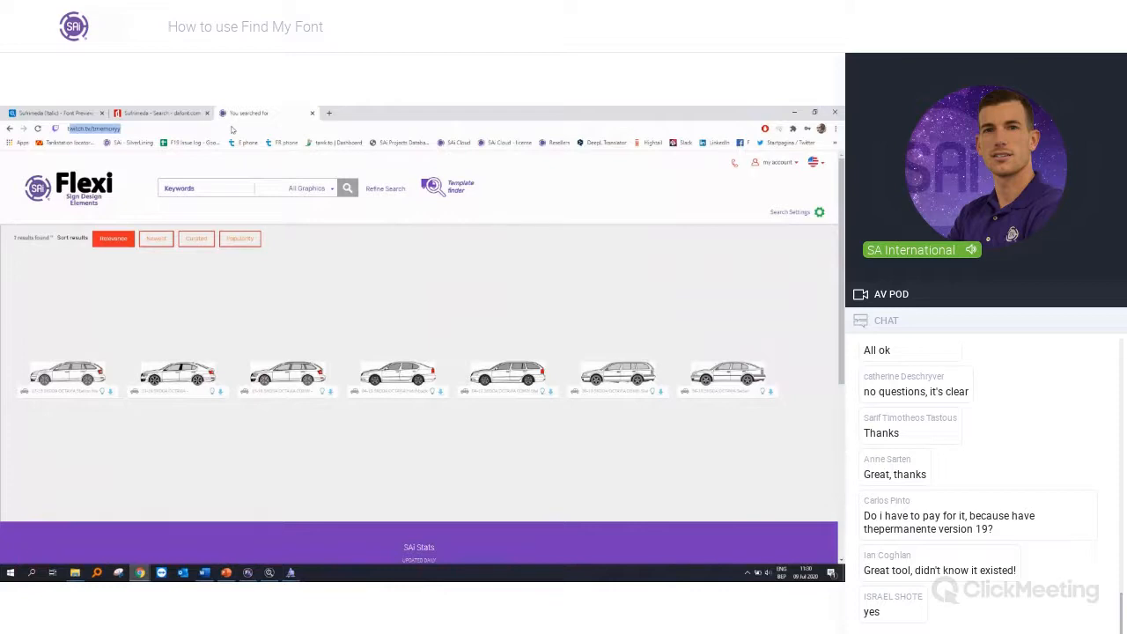
pyautogui.write('hinksai events')
pyautogui.press('Return')
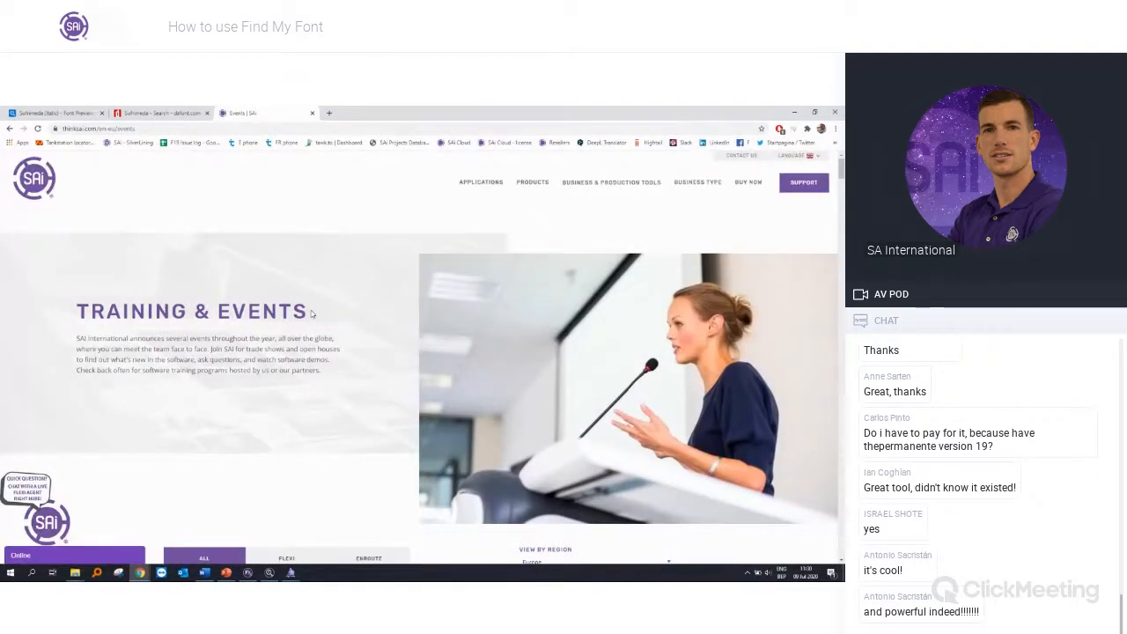
# Step: Look through the events listed for Europe, from the July 9 Flexi webinar to the August Flexi and Enroute webinars
pyautogui.scroll(-5, 317, 308)
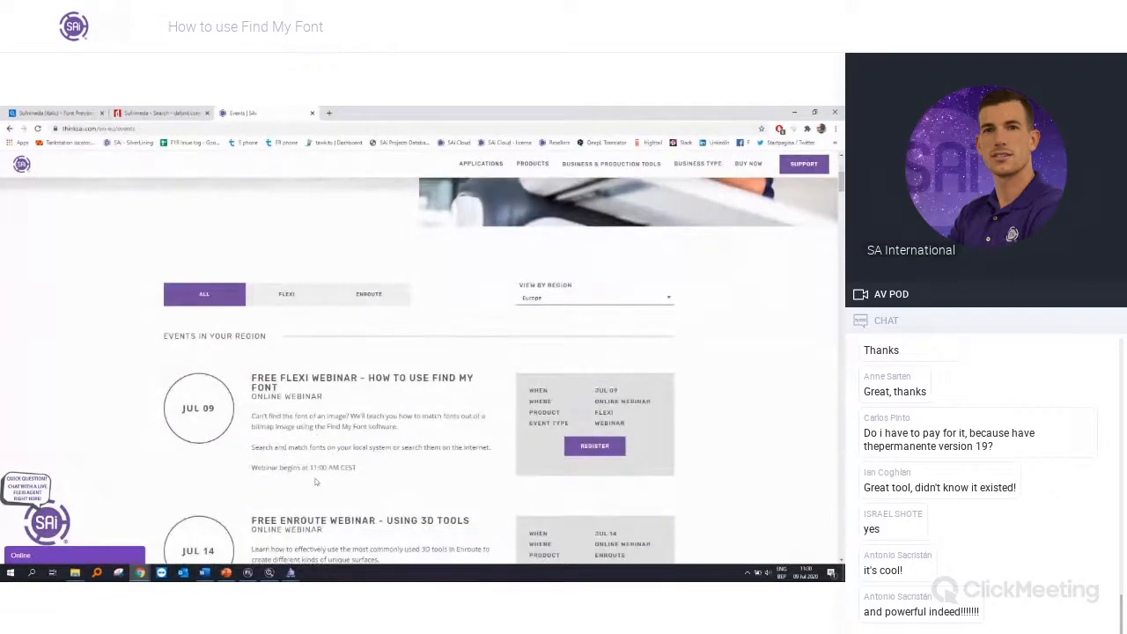
pyautogui.scroll(-1, 420, 462)
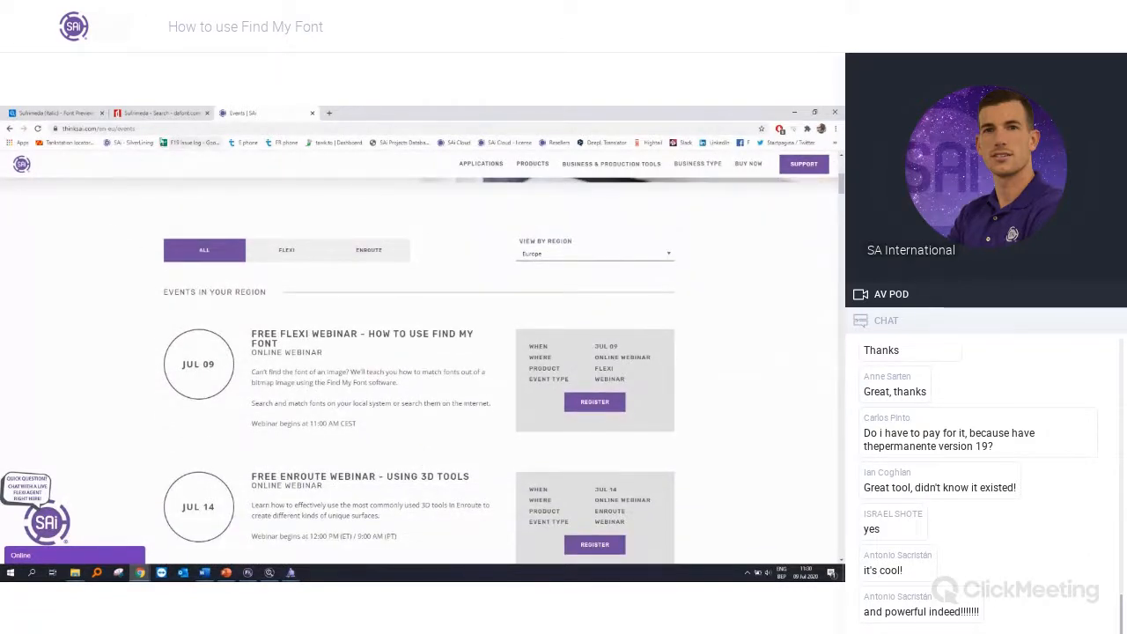
pyautogui.click(157, 128)
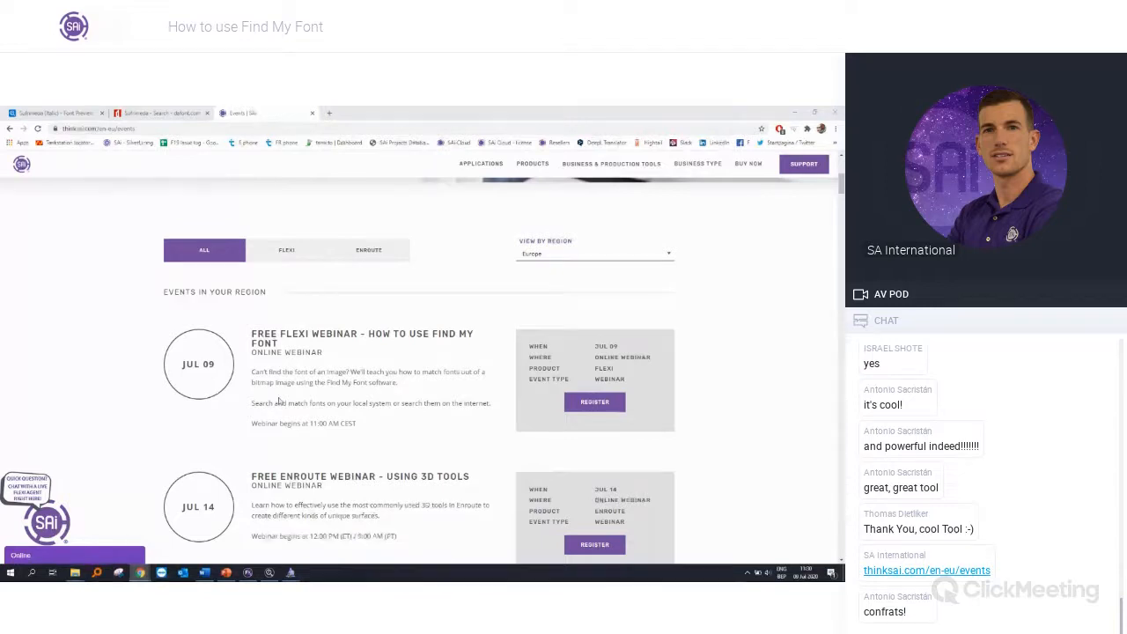
pyautogui.scroll(-1, 280, 401)
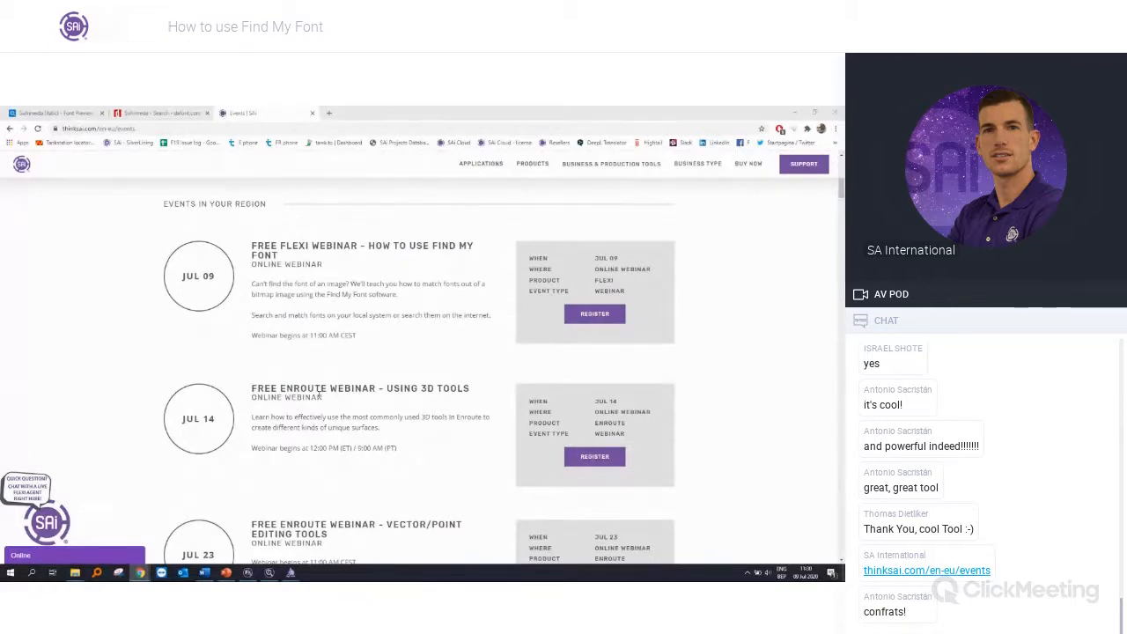
pyautogui.scroll(1, 320, 393)
pyautogui.scroll(-1, 320, 393)
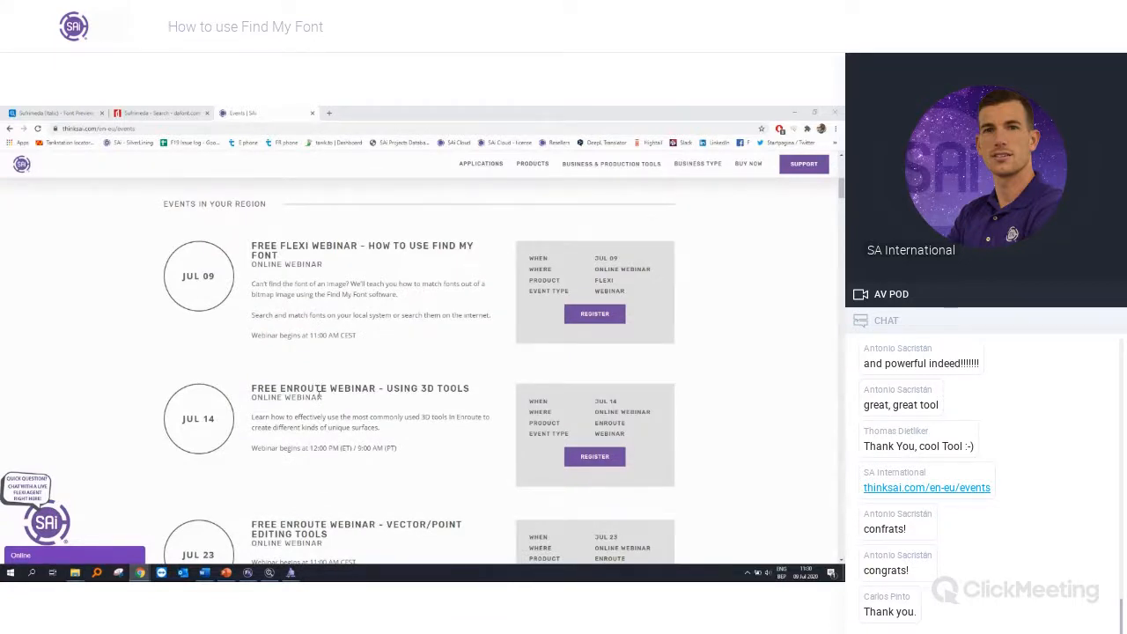
pyautogui.scroll(-10, 335, 396)
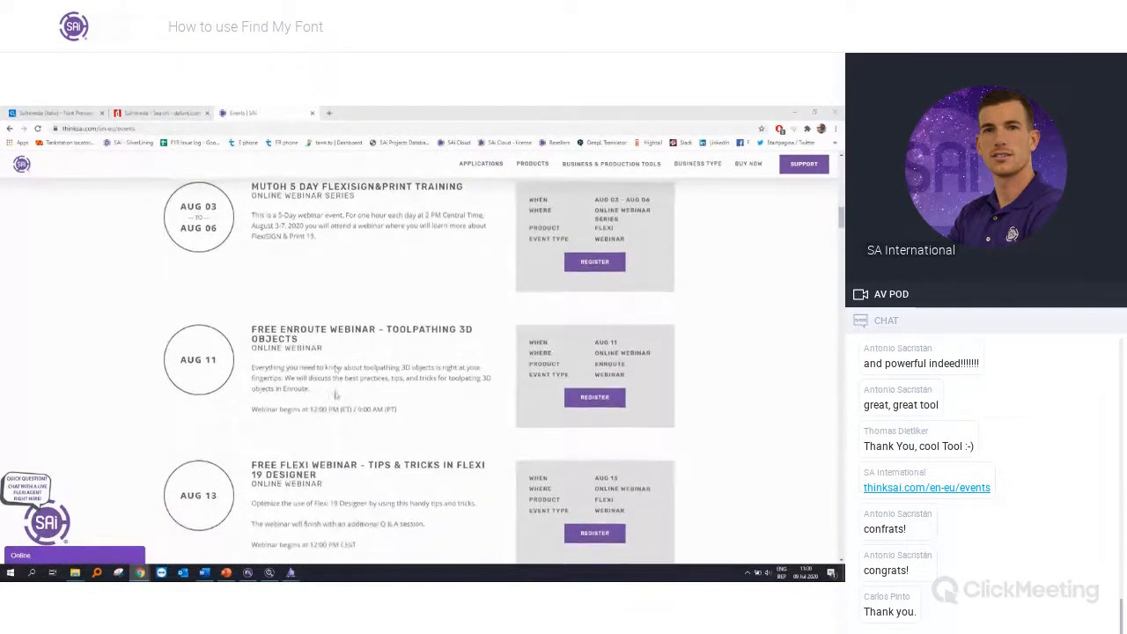
pyautogui.scroll(-2, 335, 396)
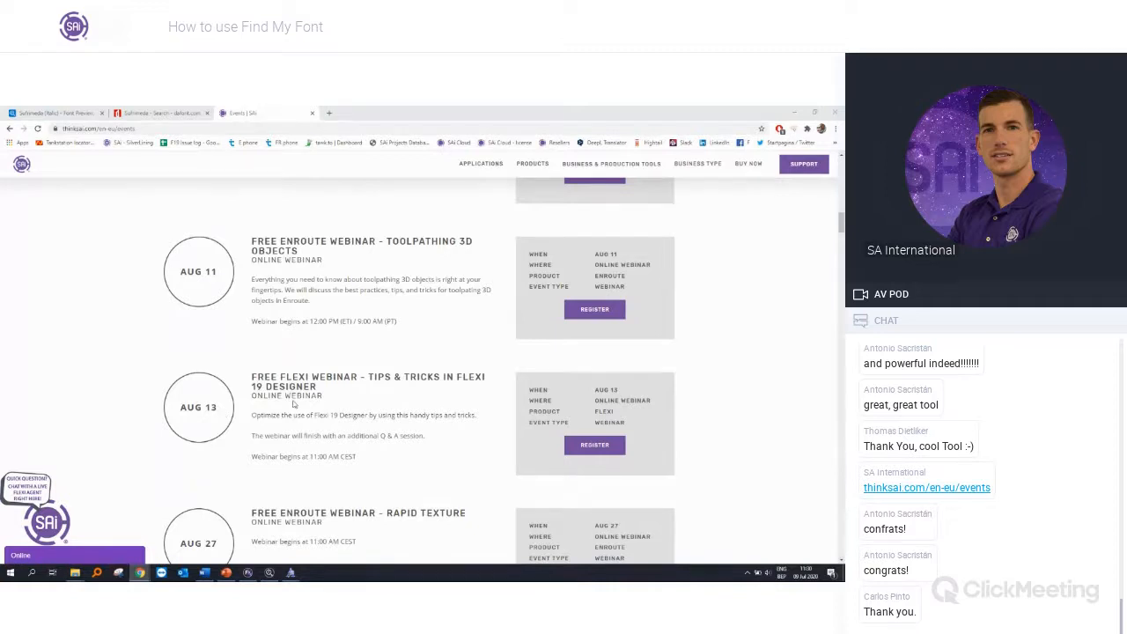
# Step: Minimize the Flexi drawing and open the registration page for the August 13 webinar, Tips & Tricks in Flexi 19 Designer
pyautogui.click(247, 572)
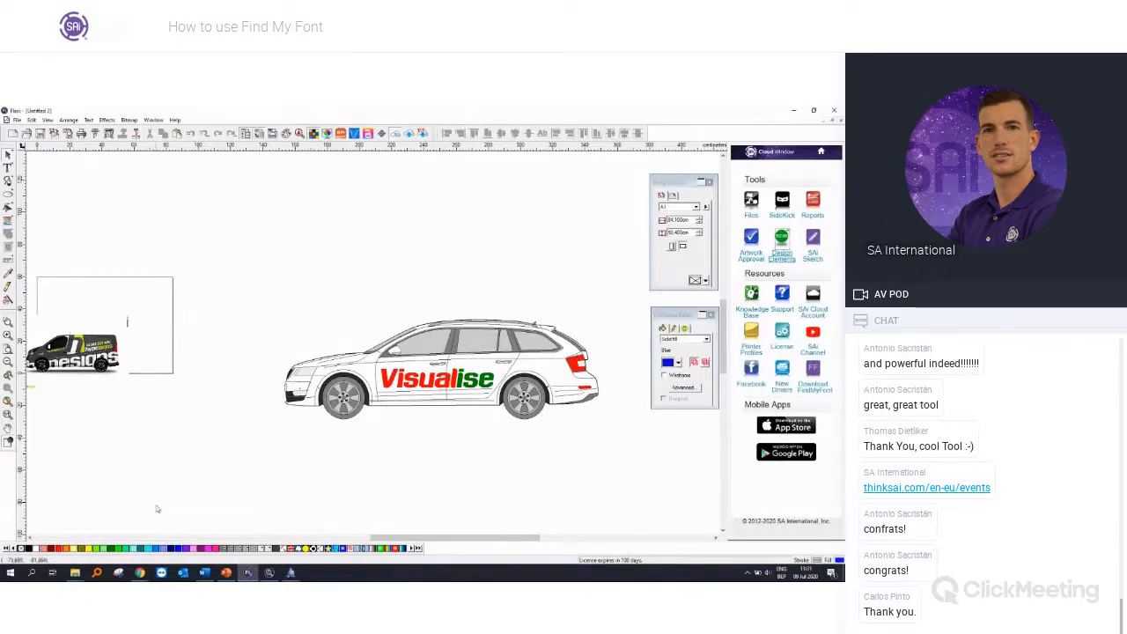
pyautogui.click(795, 111)
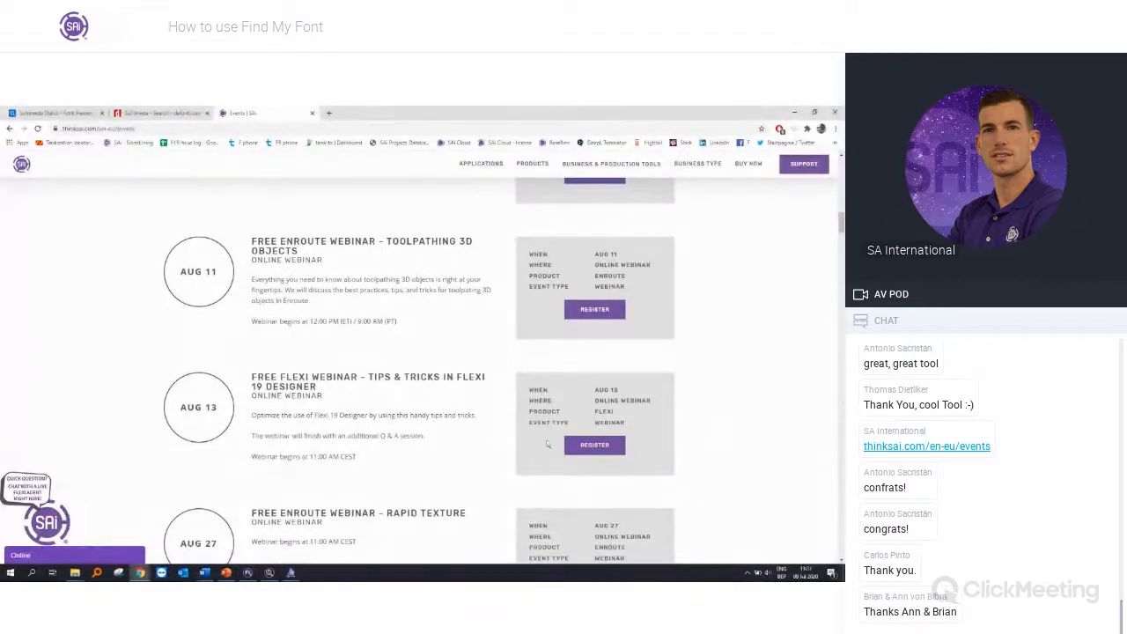
pyautogui.click(586, 445)
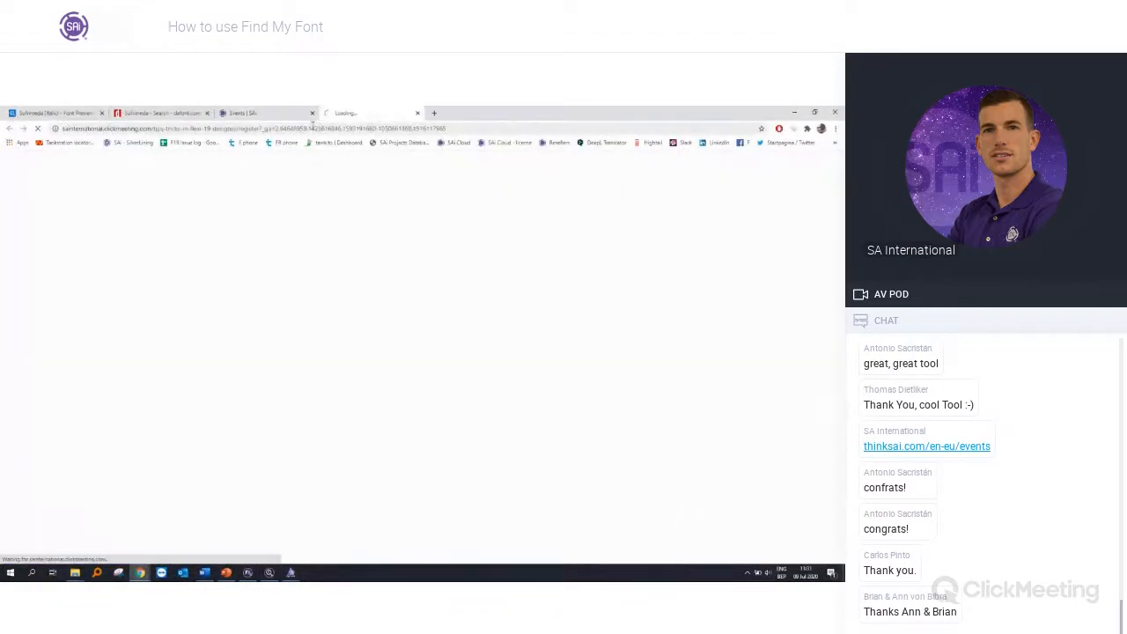